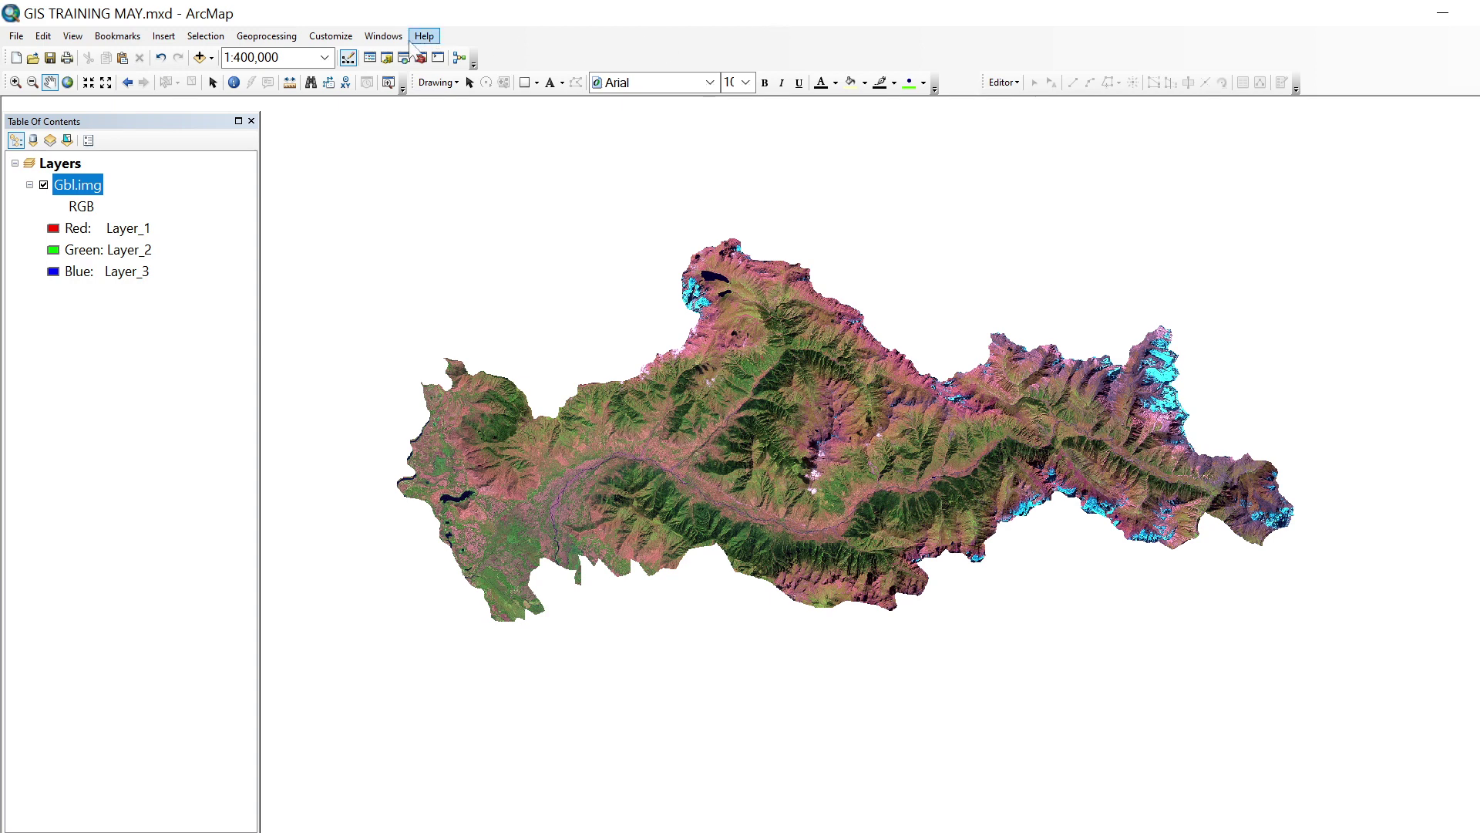
# - Show the Image Classification toolbar and place it above the map beside the Standard tools
pyautogui.click(335, 35)
pyautogui.moveTo(347, 50)
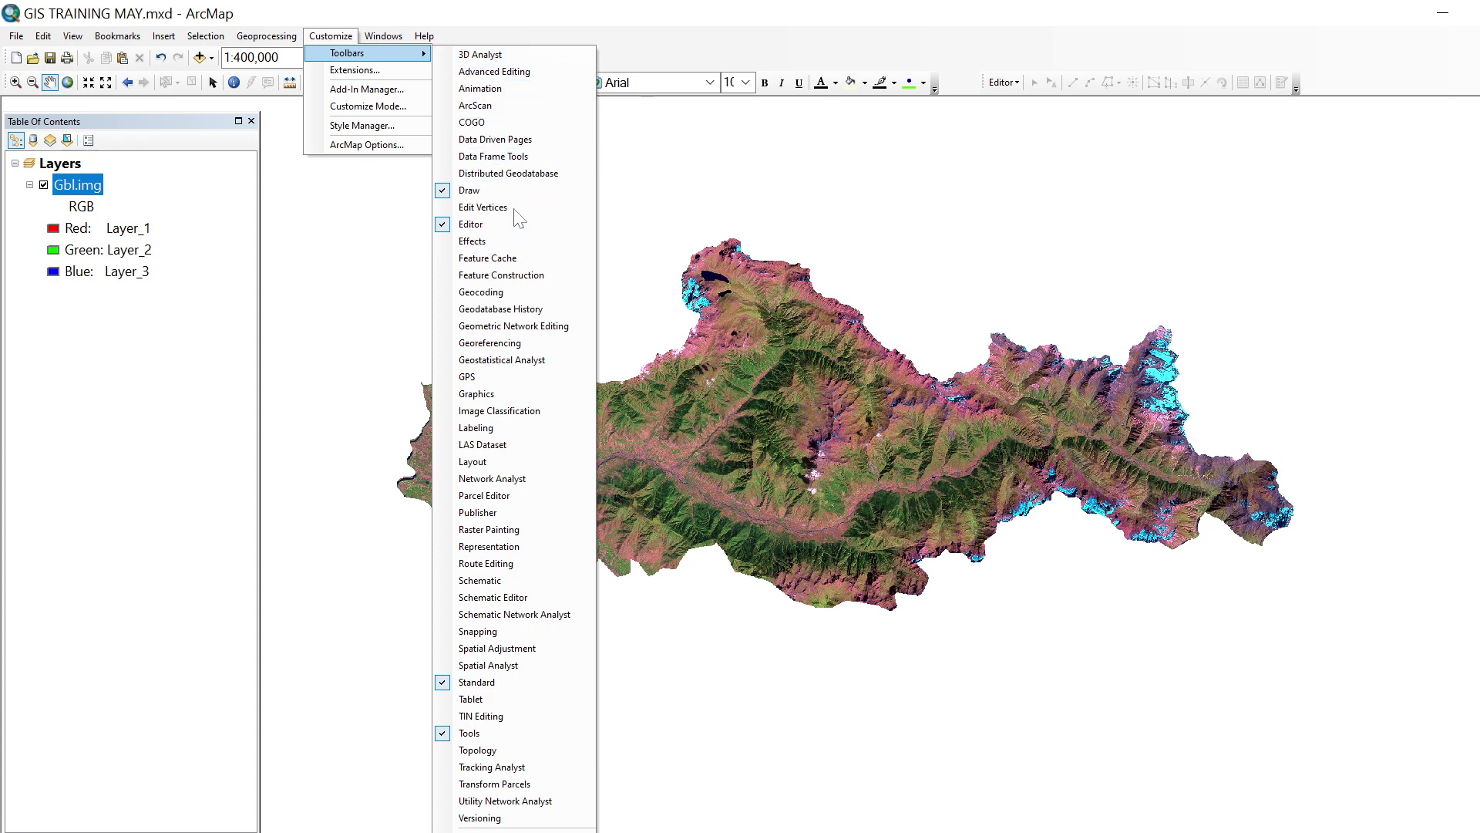
pyautogui.click(500, 410)
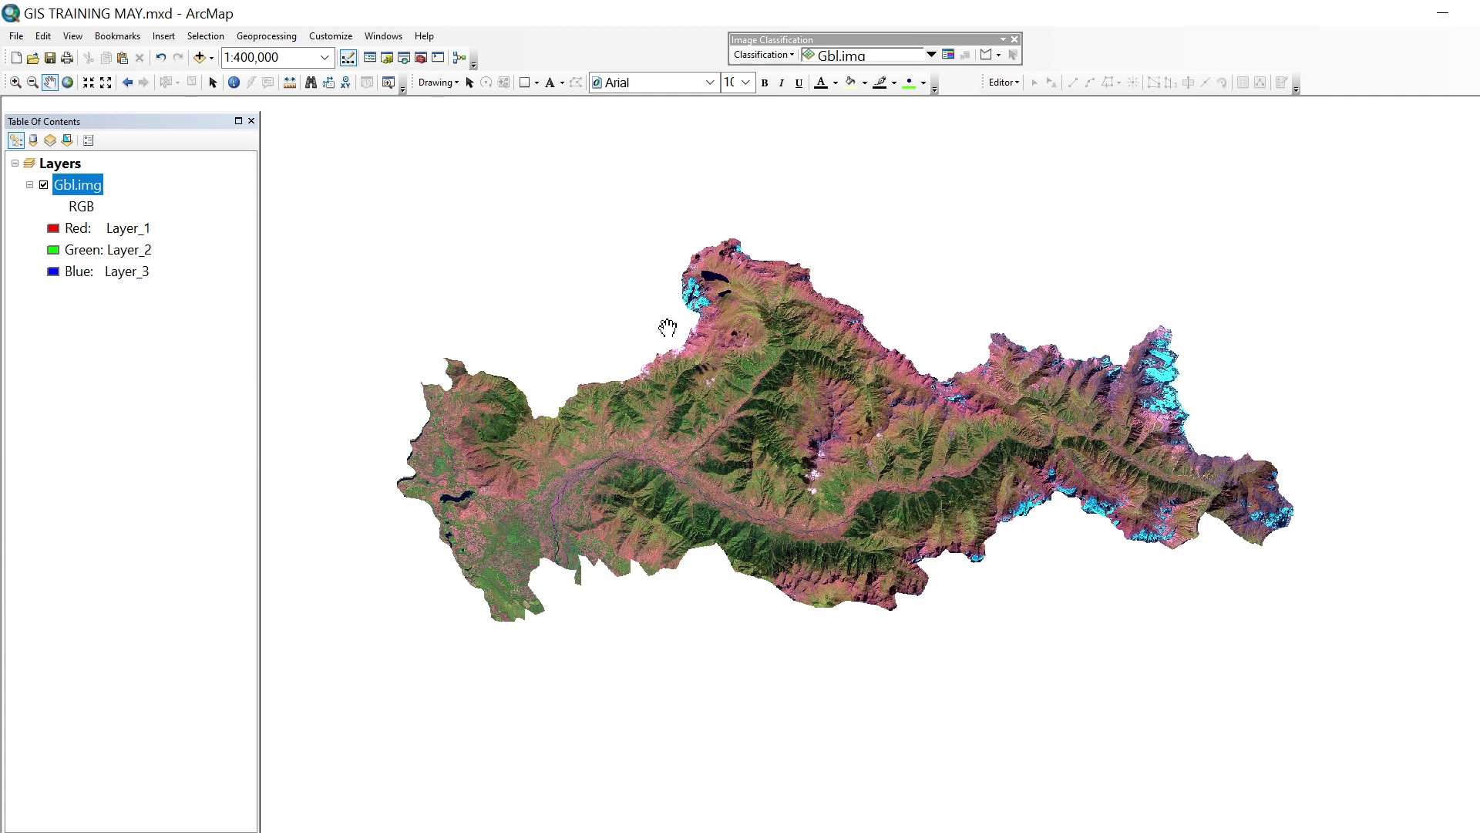
pyautogui.moveTo(762, 37); pyautogui.dragTo(576, 40)
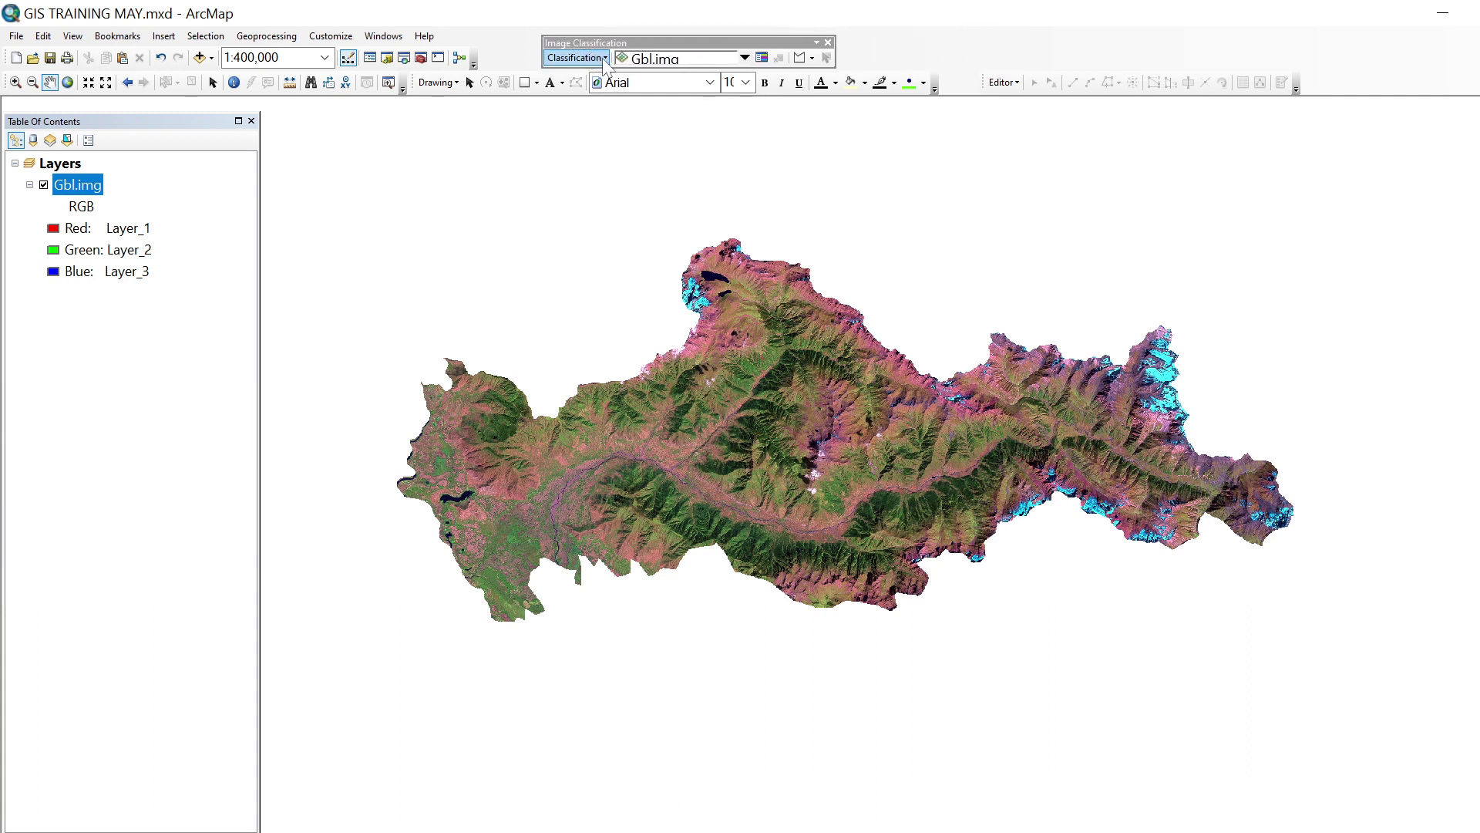
pyautogui.click(605, 59)
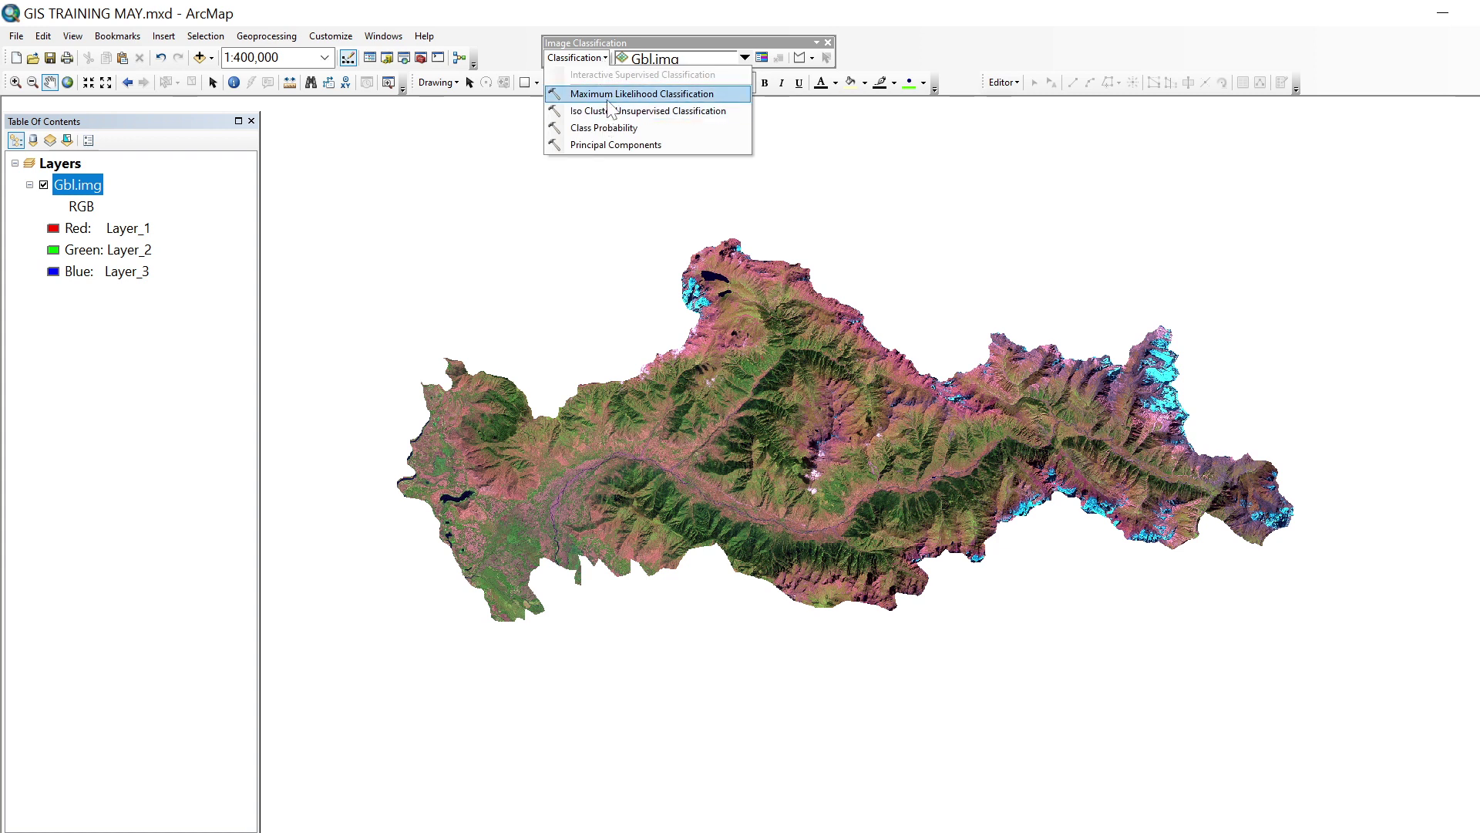
pyautogui.click(619, 94)
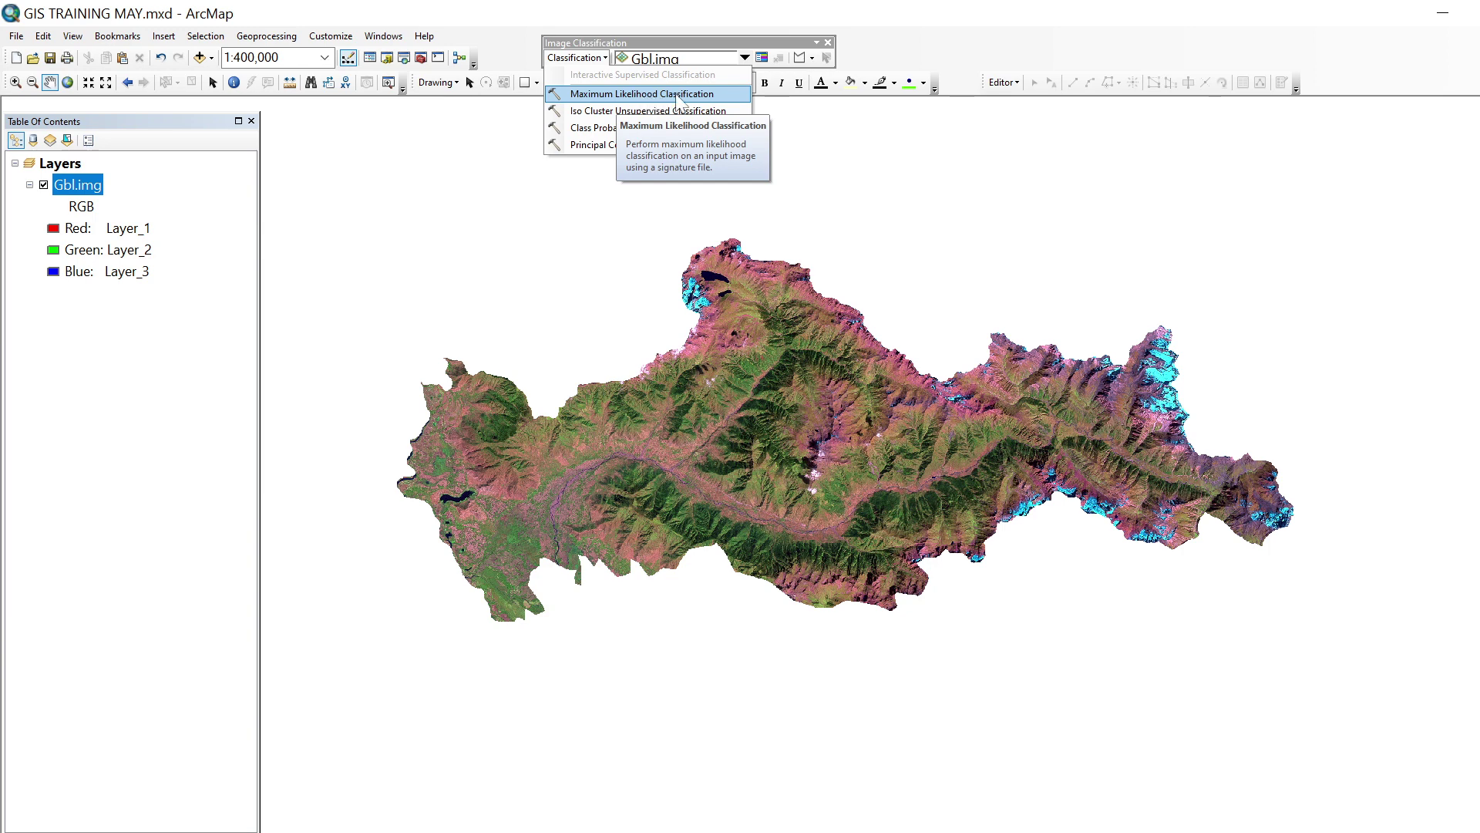
pyautogui.click(723, 95)
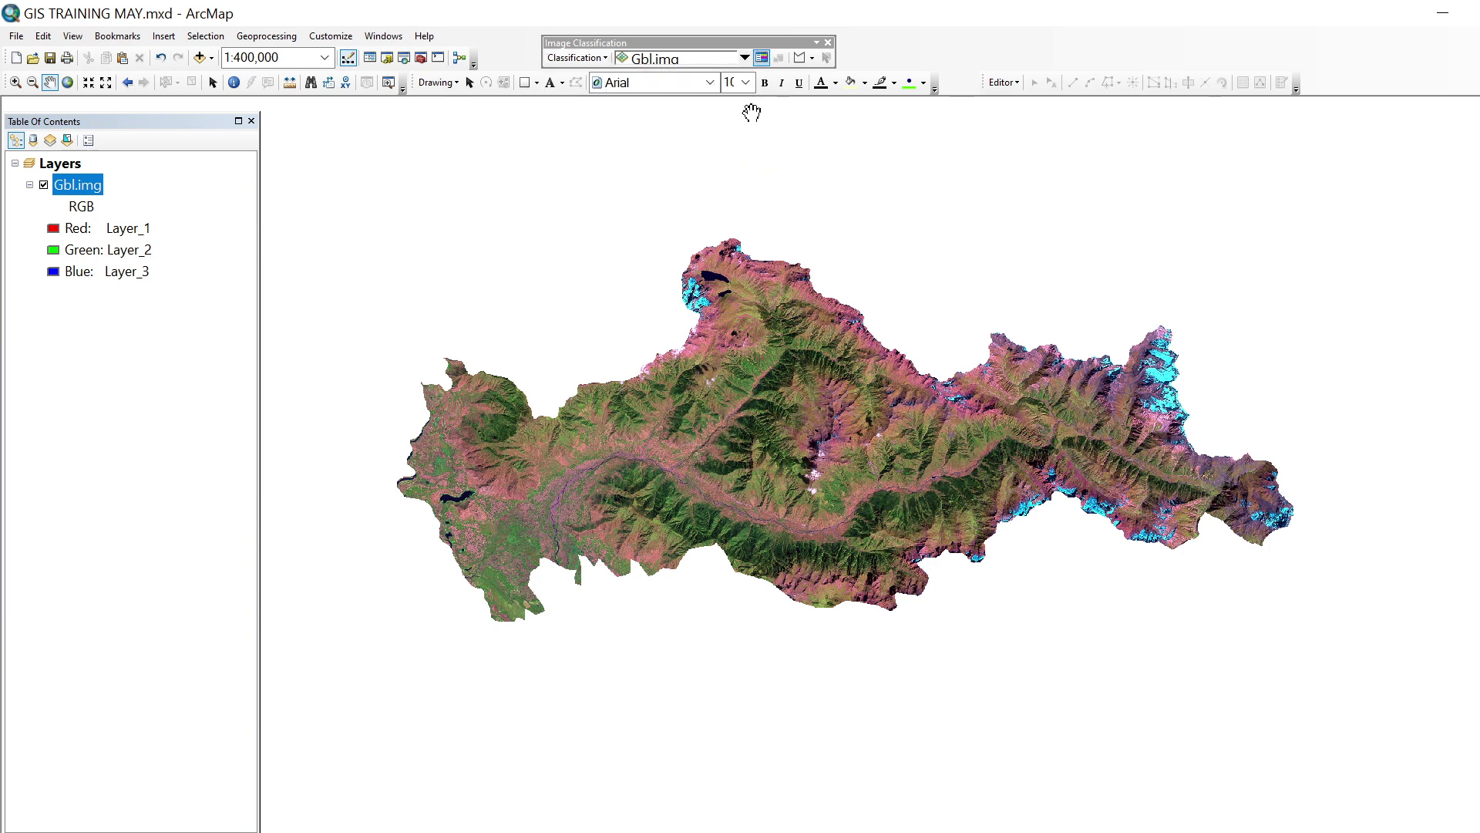
# - Draw a triangular training sample in the eastern part of the large lake and open the Training Sample Manager clear of it
pyautogui.scroll(5, 465, 493)
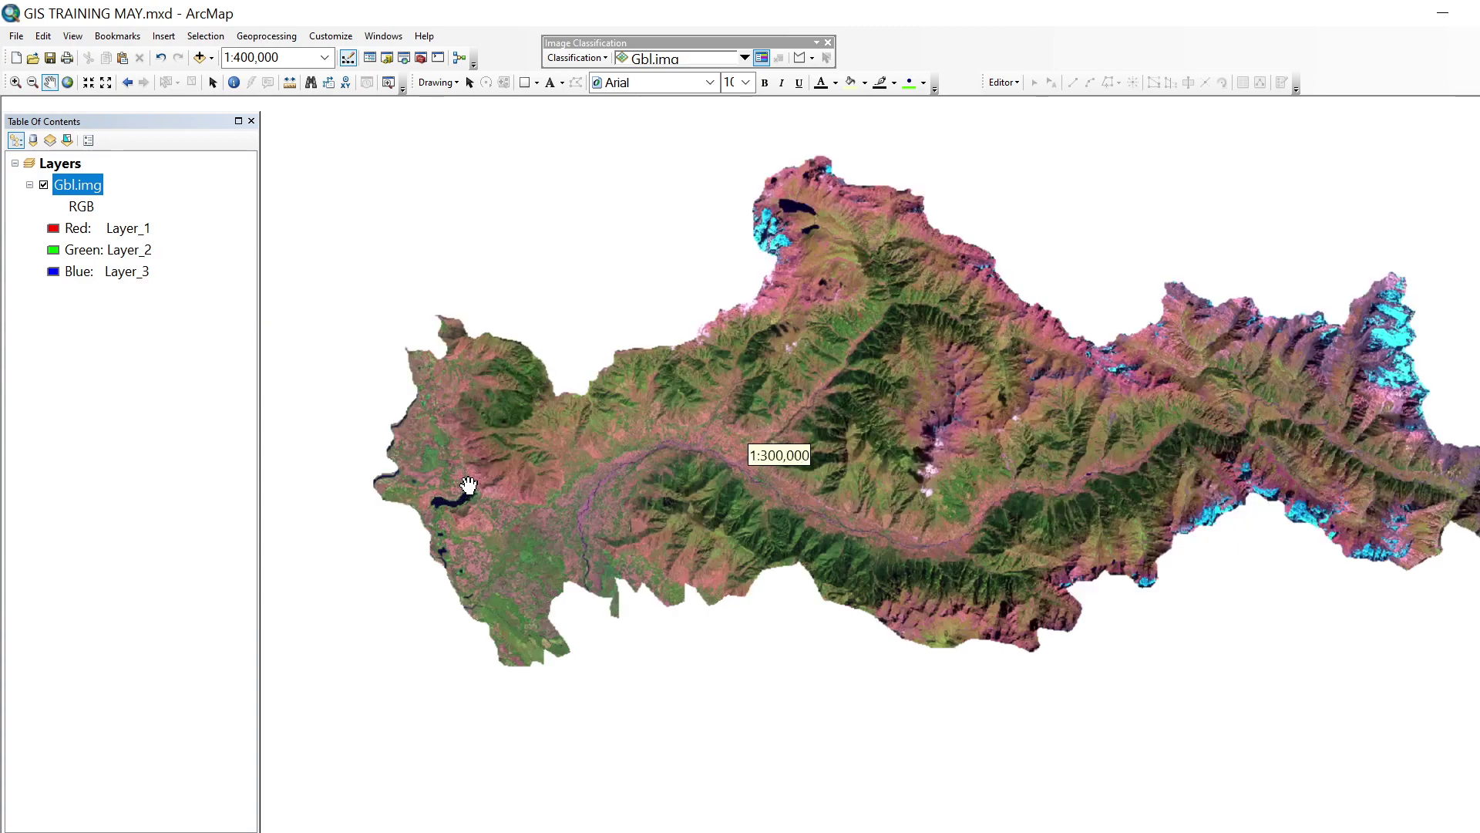
pyautogui.scroll(1, 468, 483)
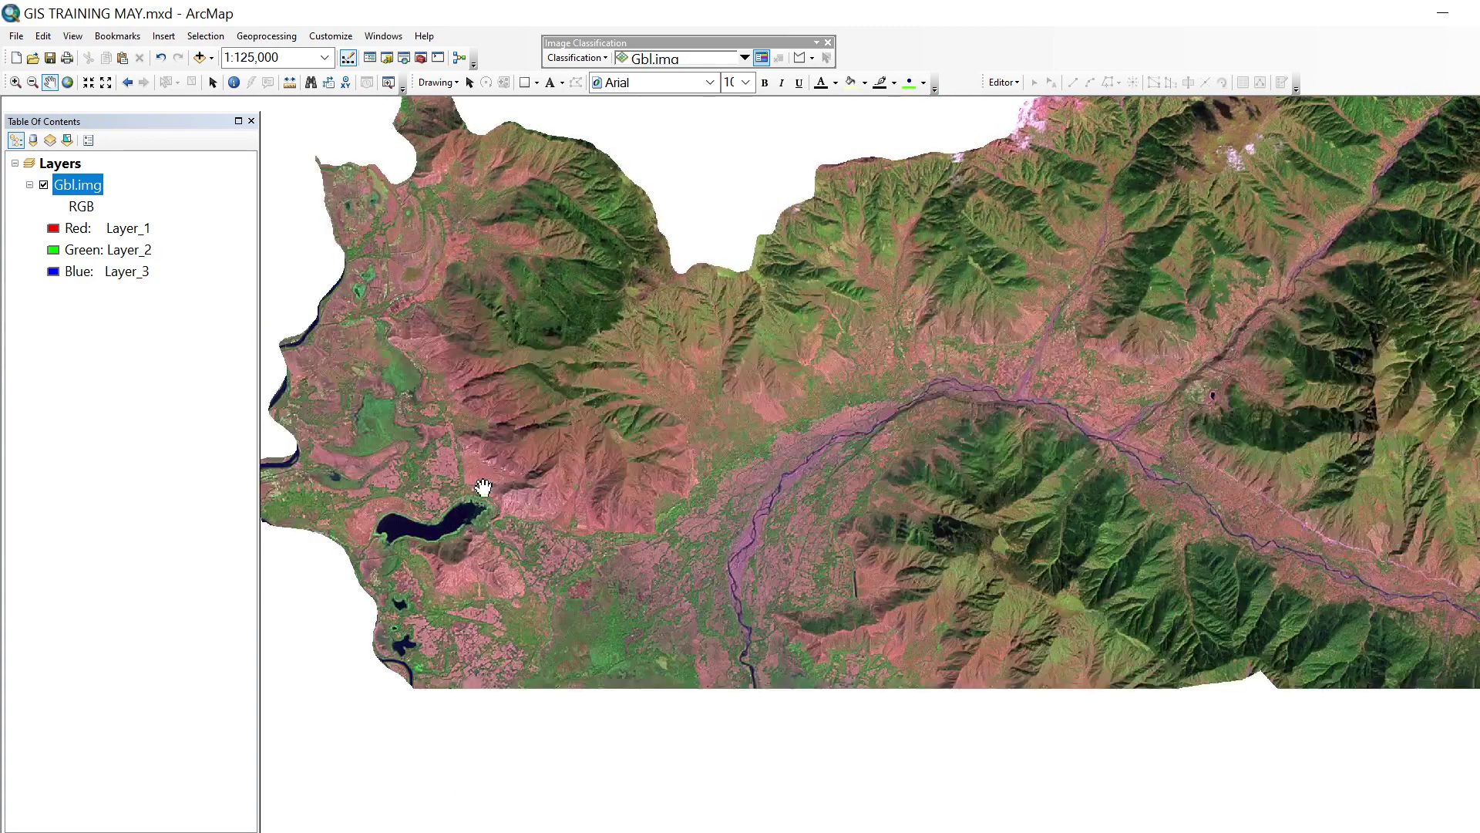
pyautogui.moveTo(486, 493); pyautogui.dragTo(628, 387)
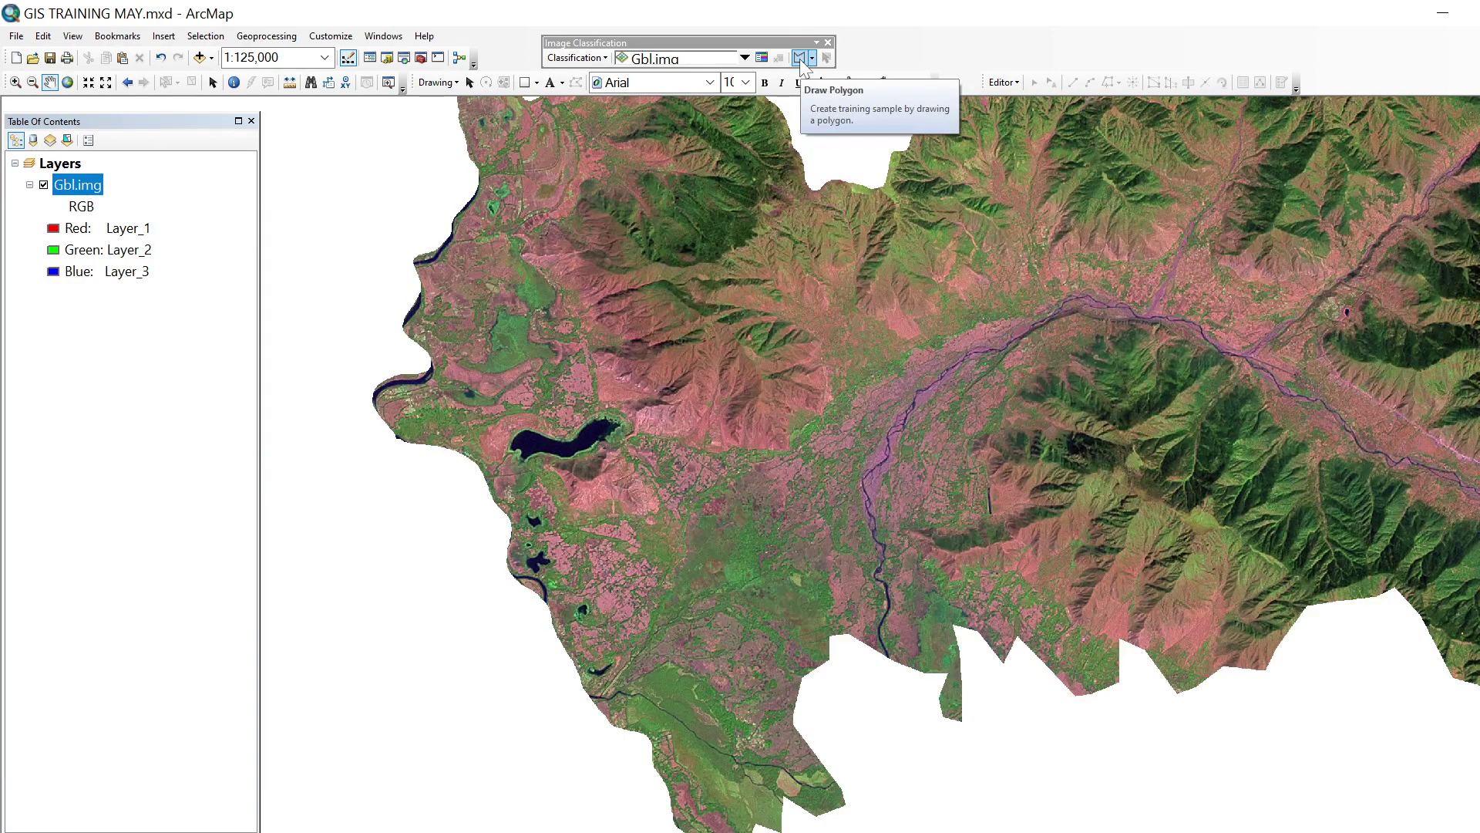
pyautogui.scroll(3, 562, 454)
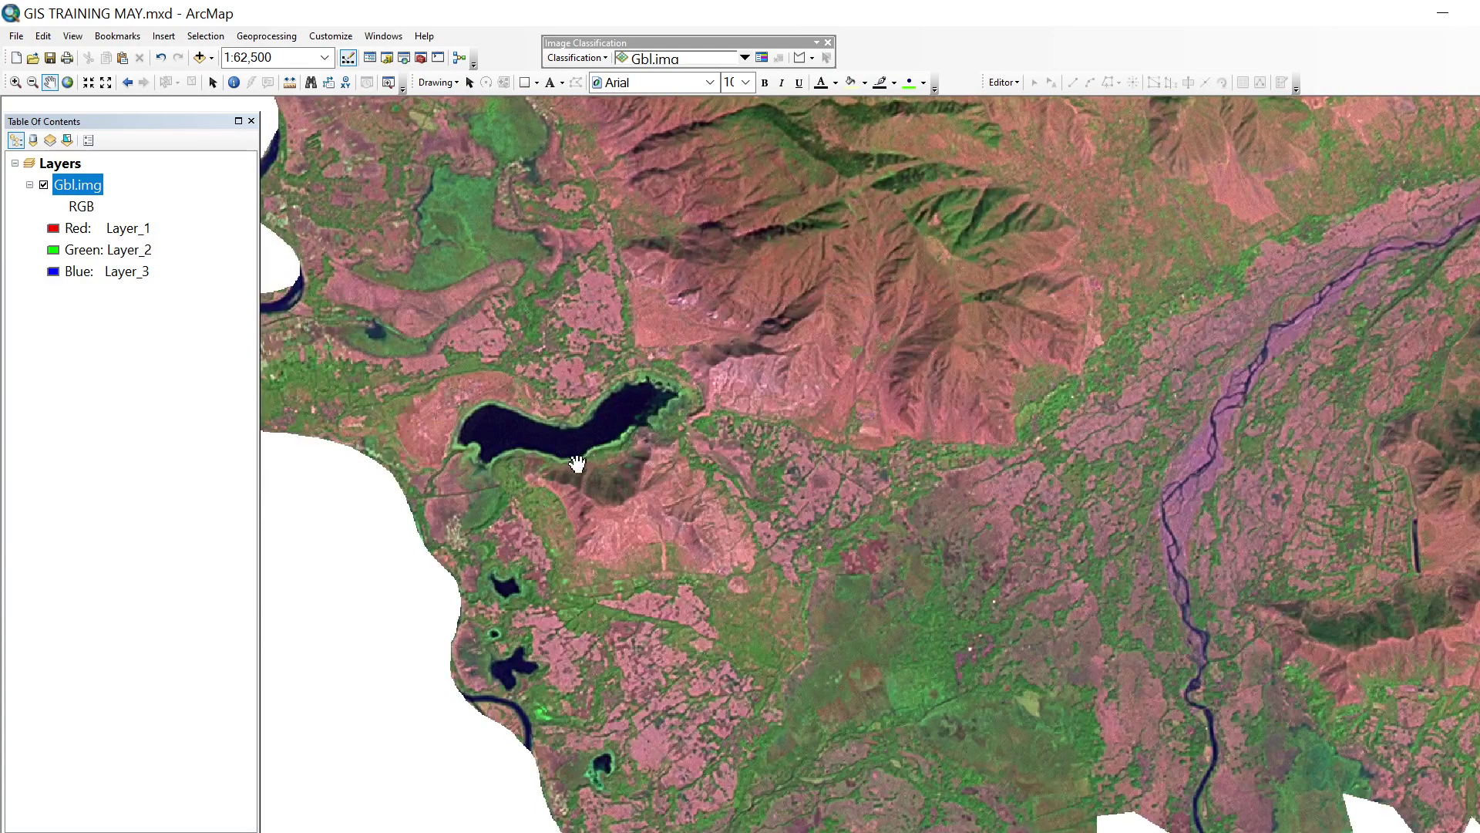
pyautogui.click(800, 57)
pyautogui.click(612, 410)
pyautogui.click(626, 421)
pyautogui.doubleClick(632, 403)
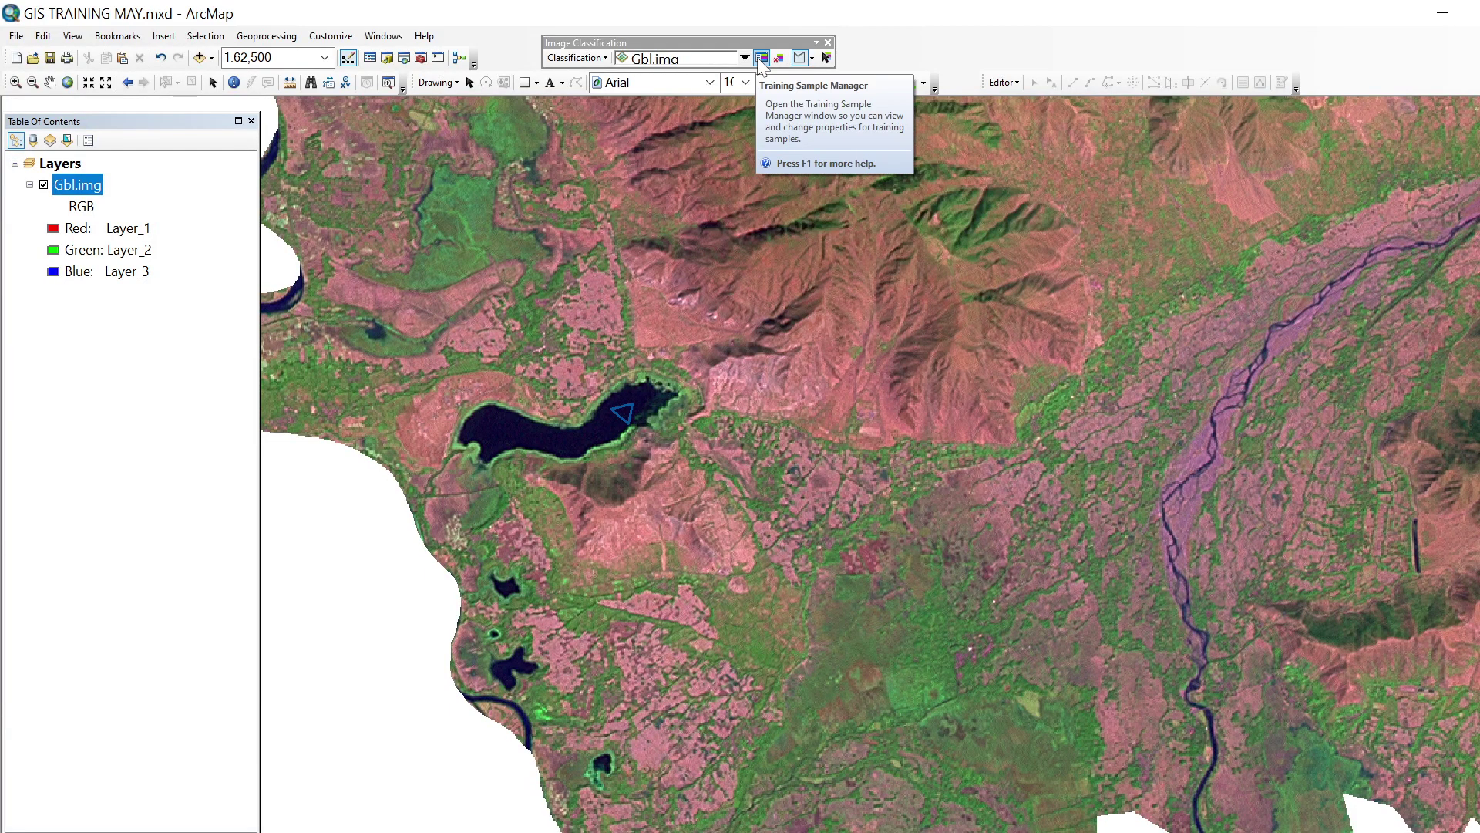
pyautogui.click(761, 59)
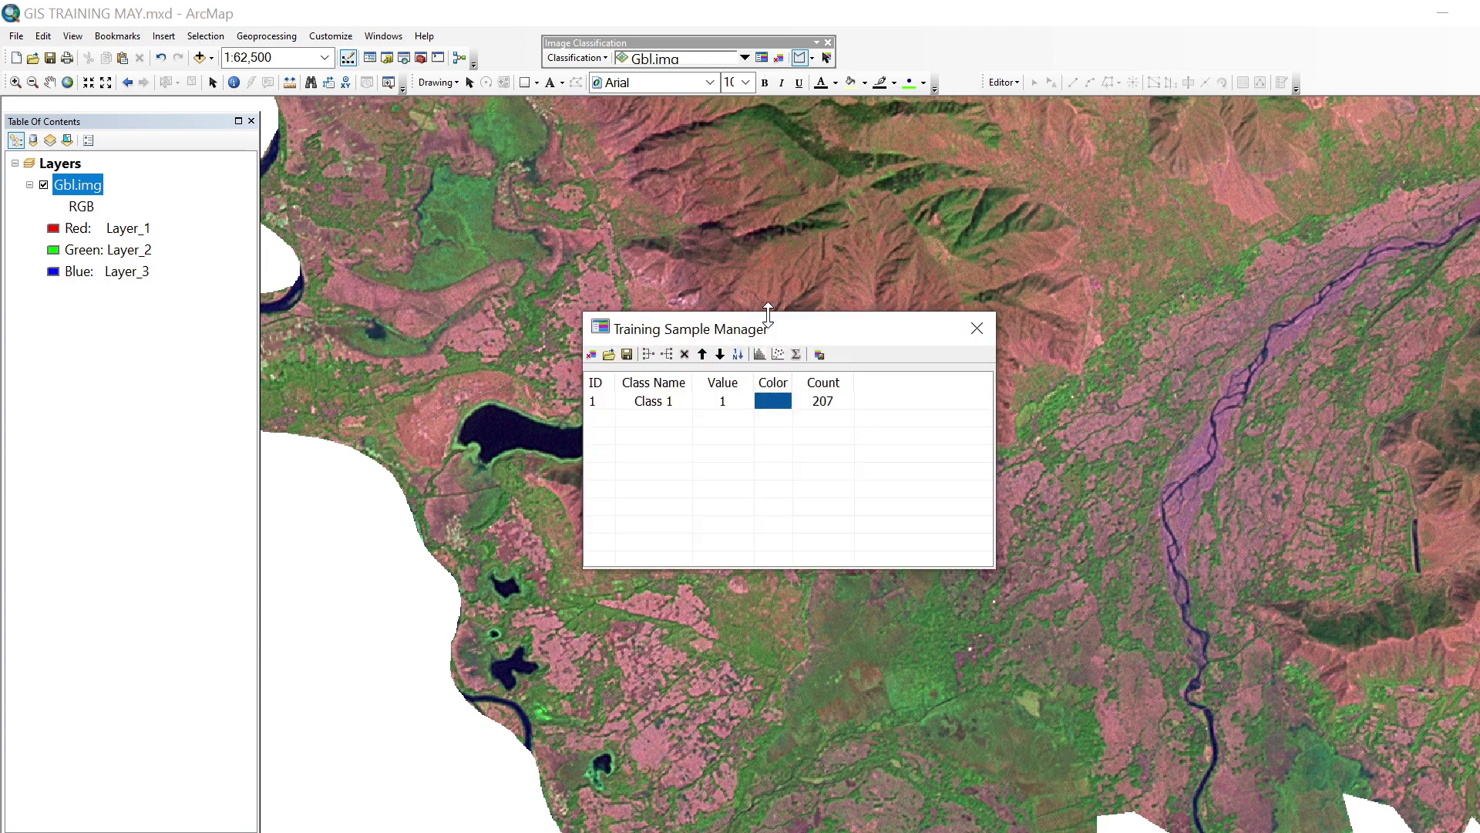
pyautogui.moveTo(772, 332); pyautogui.dragTo(233, 345)
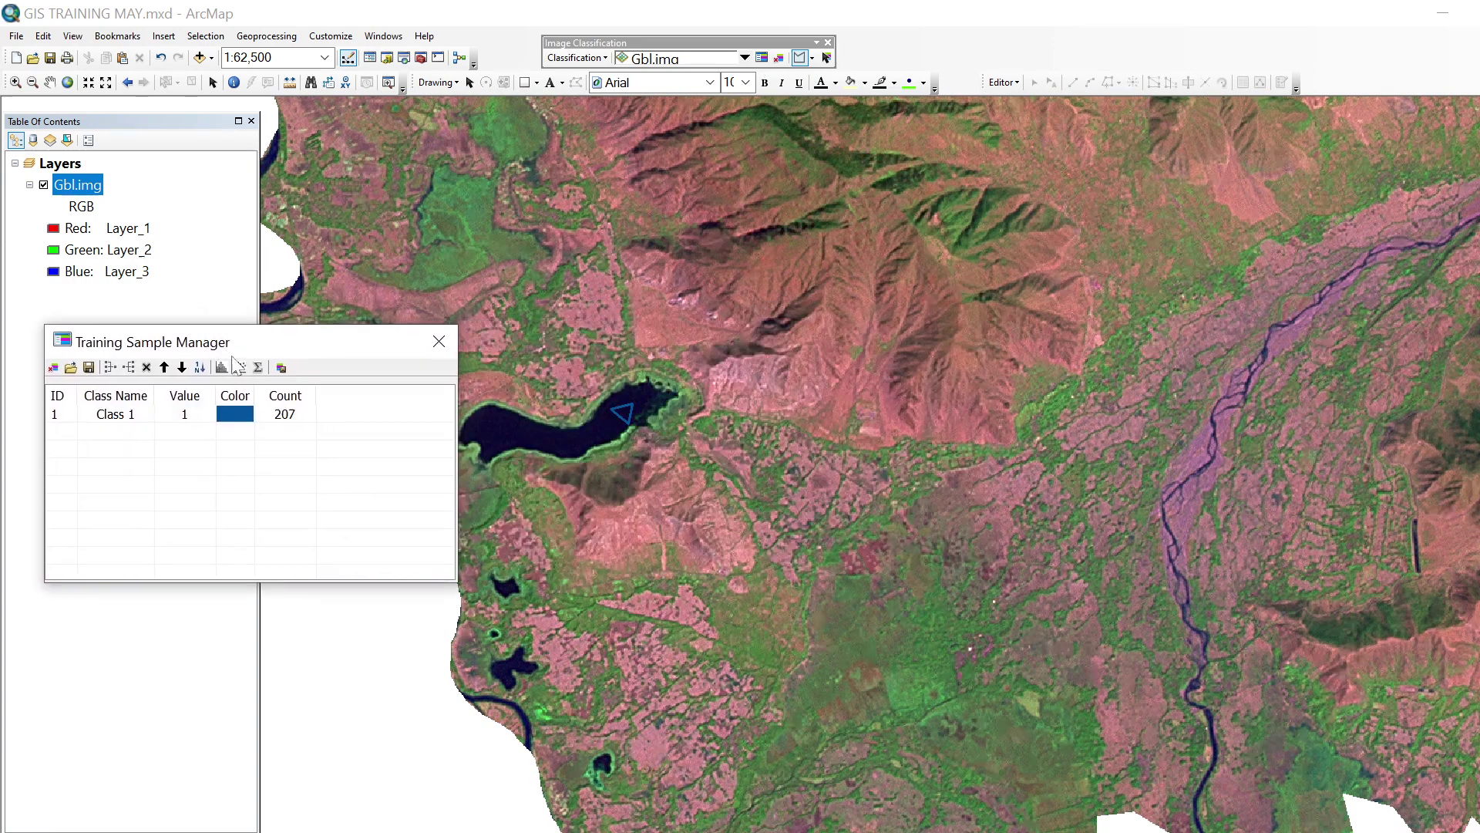
# - Draw two more triangular training samples in the western and middle parts of the large lake
pyautogui.click(515, 429)
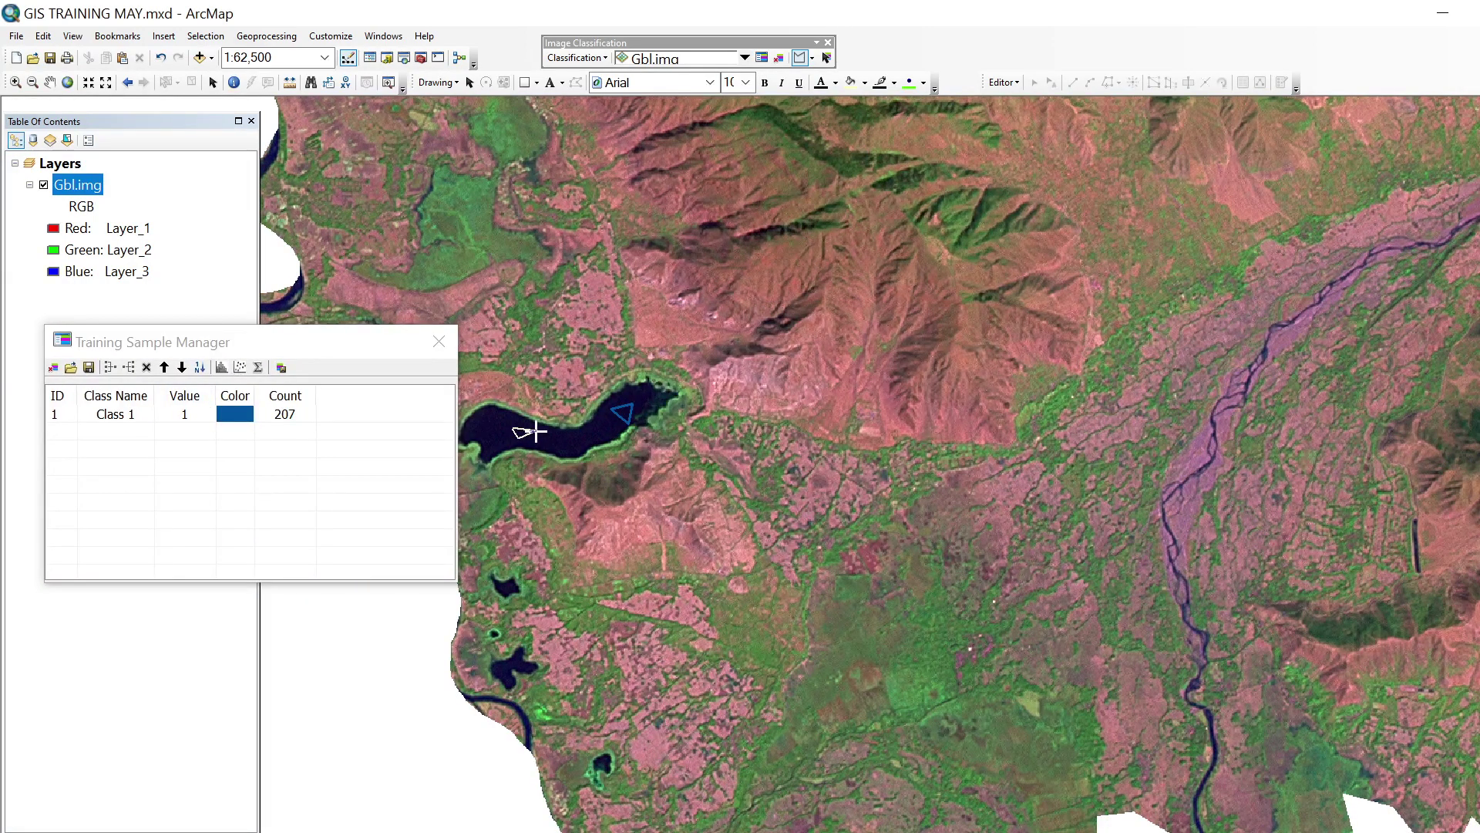
pyautogui.doubleClick(536, 432)
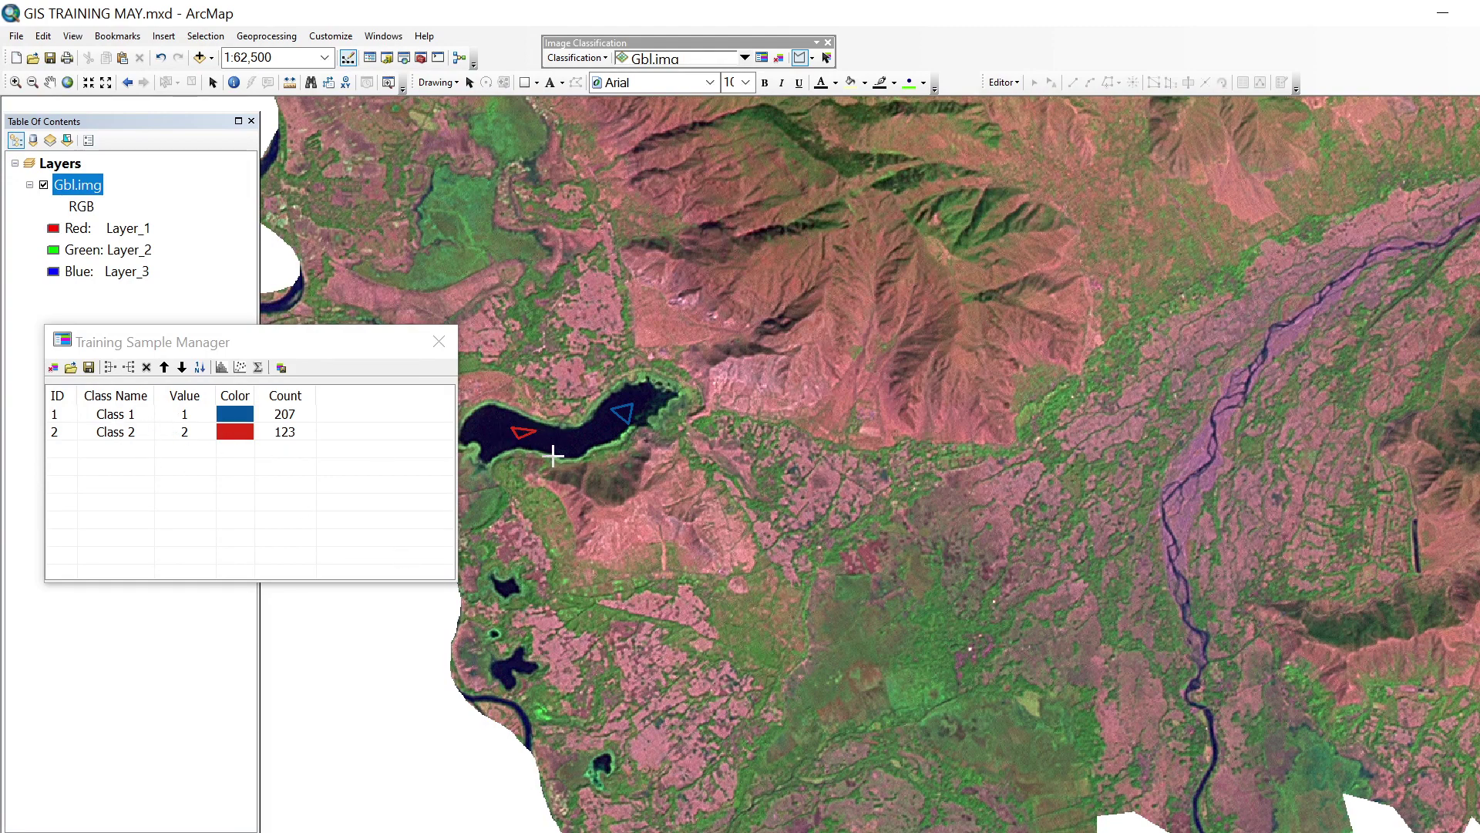
pyautogui.click(574, 440)
pyautogui.doubleClick(585, 429)
# - Add three small training polygons in the ponds south of the lake, two in the star-shaped pond and one in the pond above it
pyautogui.scroll(3, 502, 670)
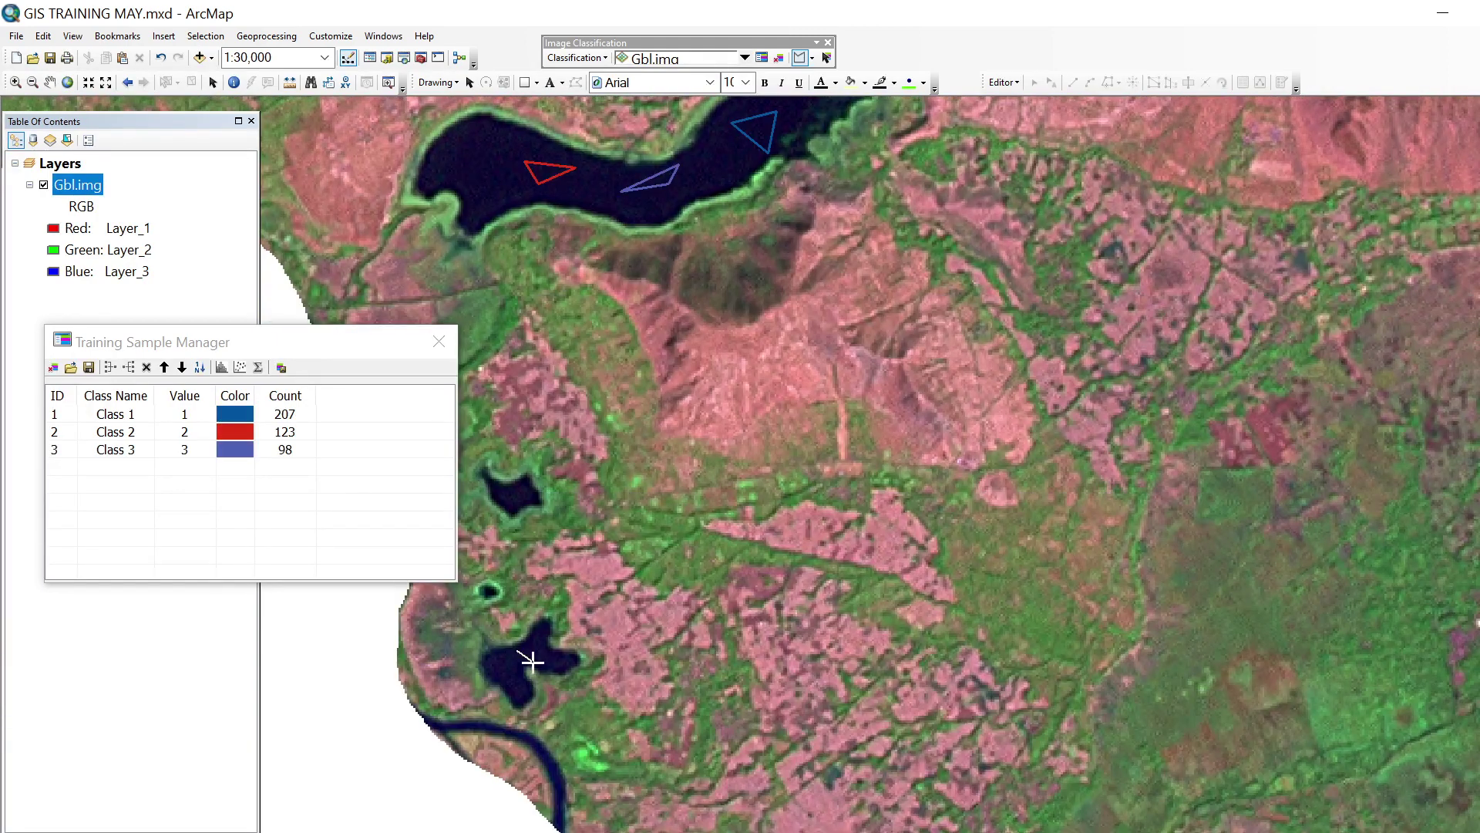
pyautogui.click(531, 661)
pyautogui.doubleClick(545, 644)
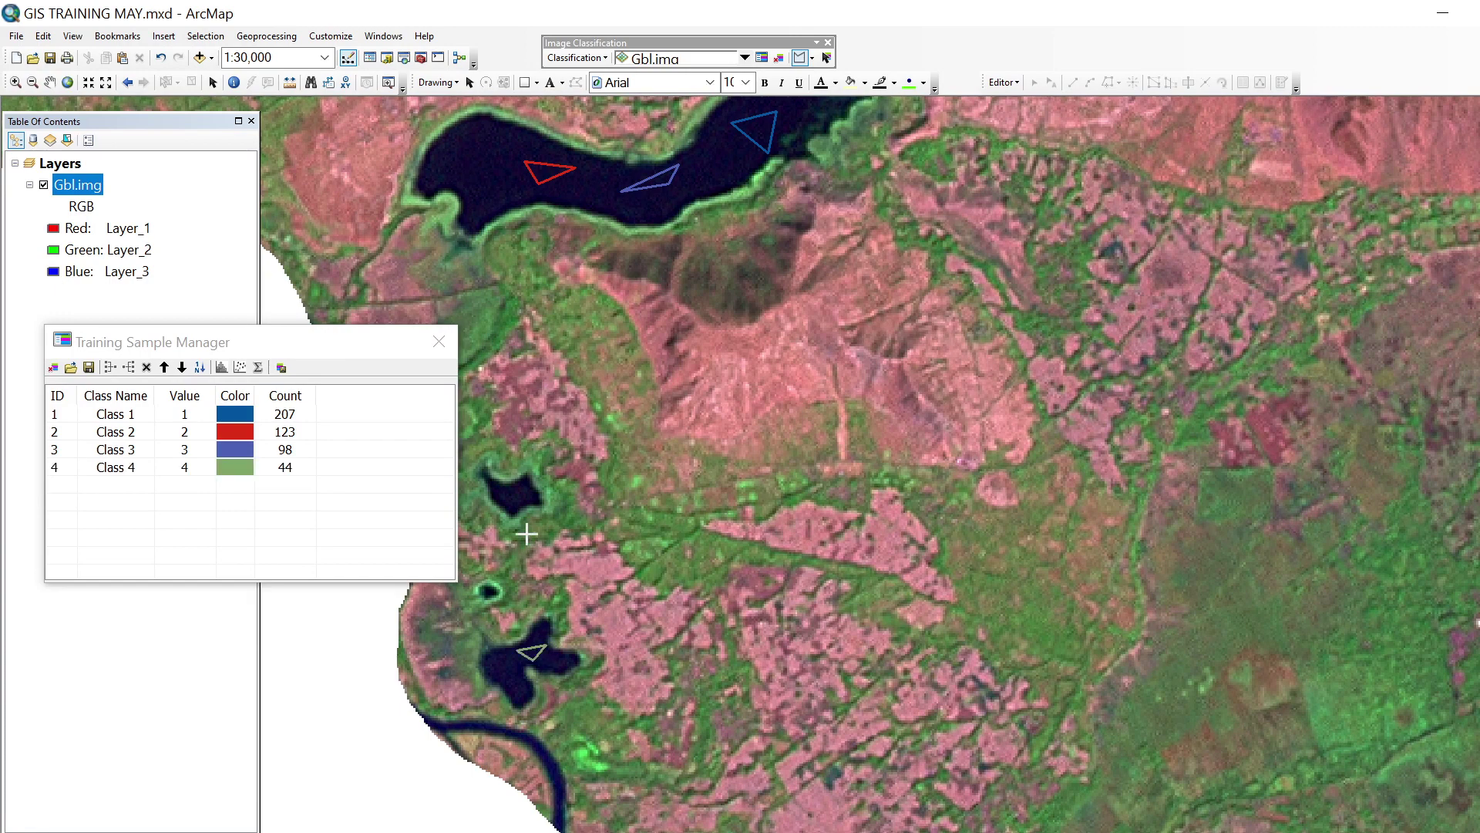
pyautogui.click(506, 494)
pyautogui.click(520, 500)
pyautogui.doubleClick(526, 488)
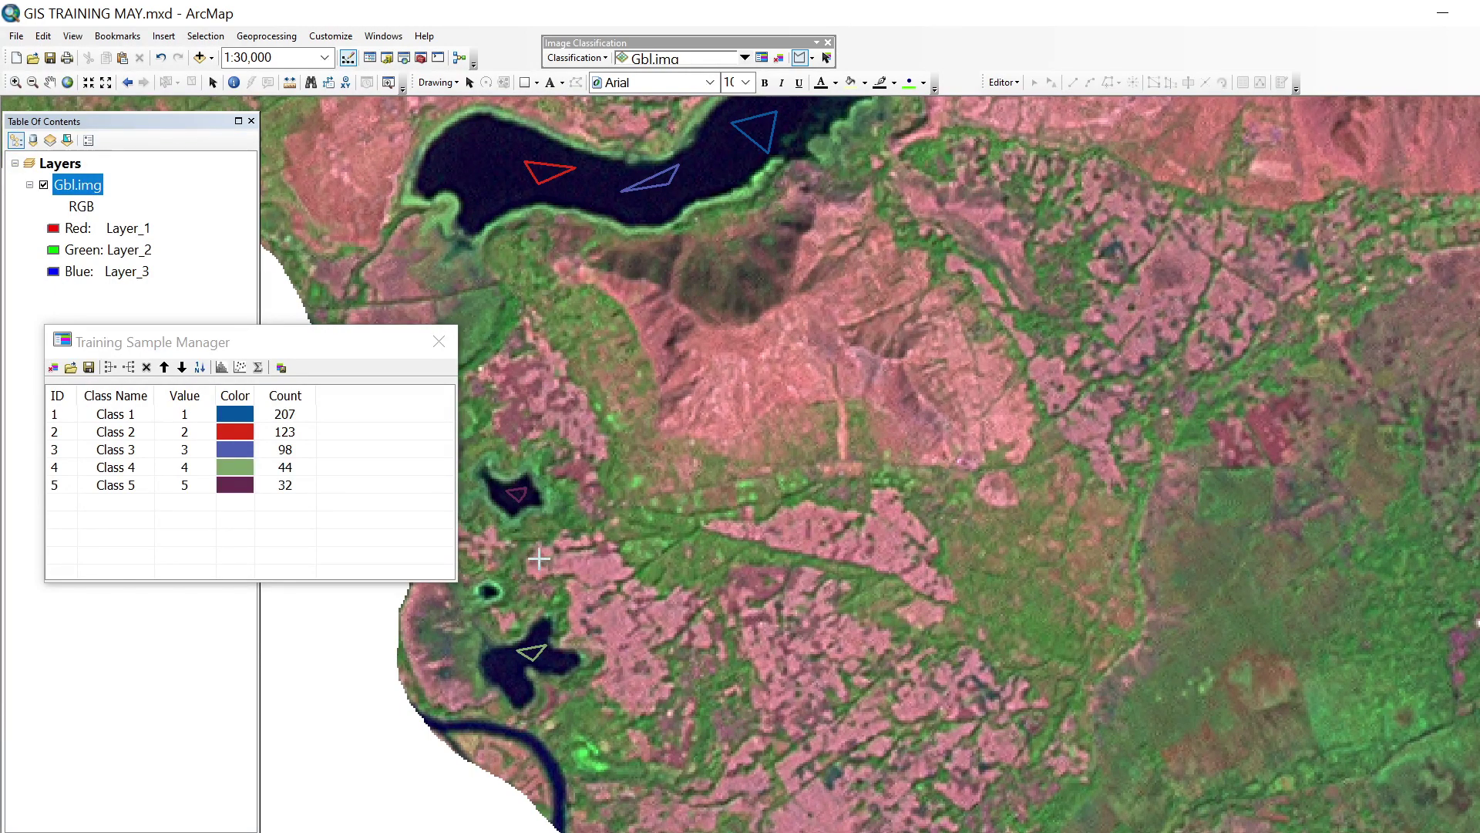
pyautogui.click(510, 671)
pyautogui.doubleClick(509, 650)
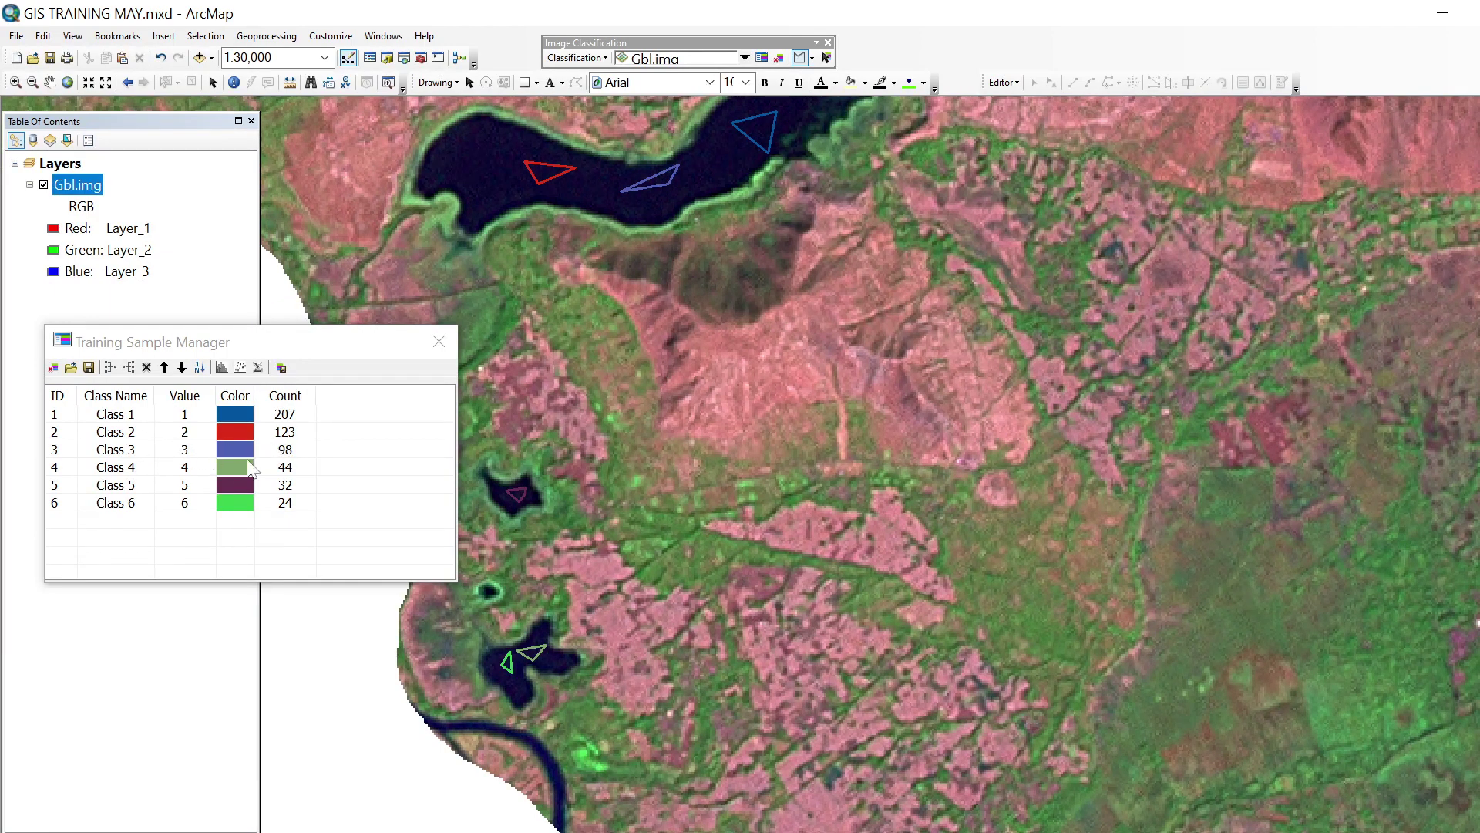
# - Merge all six training samples, Class 1 through Class 6, into a single class
pyautogui.click(56, 420)
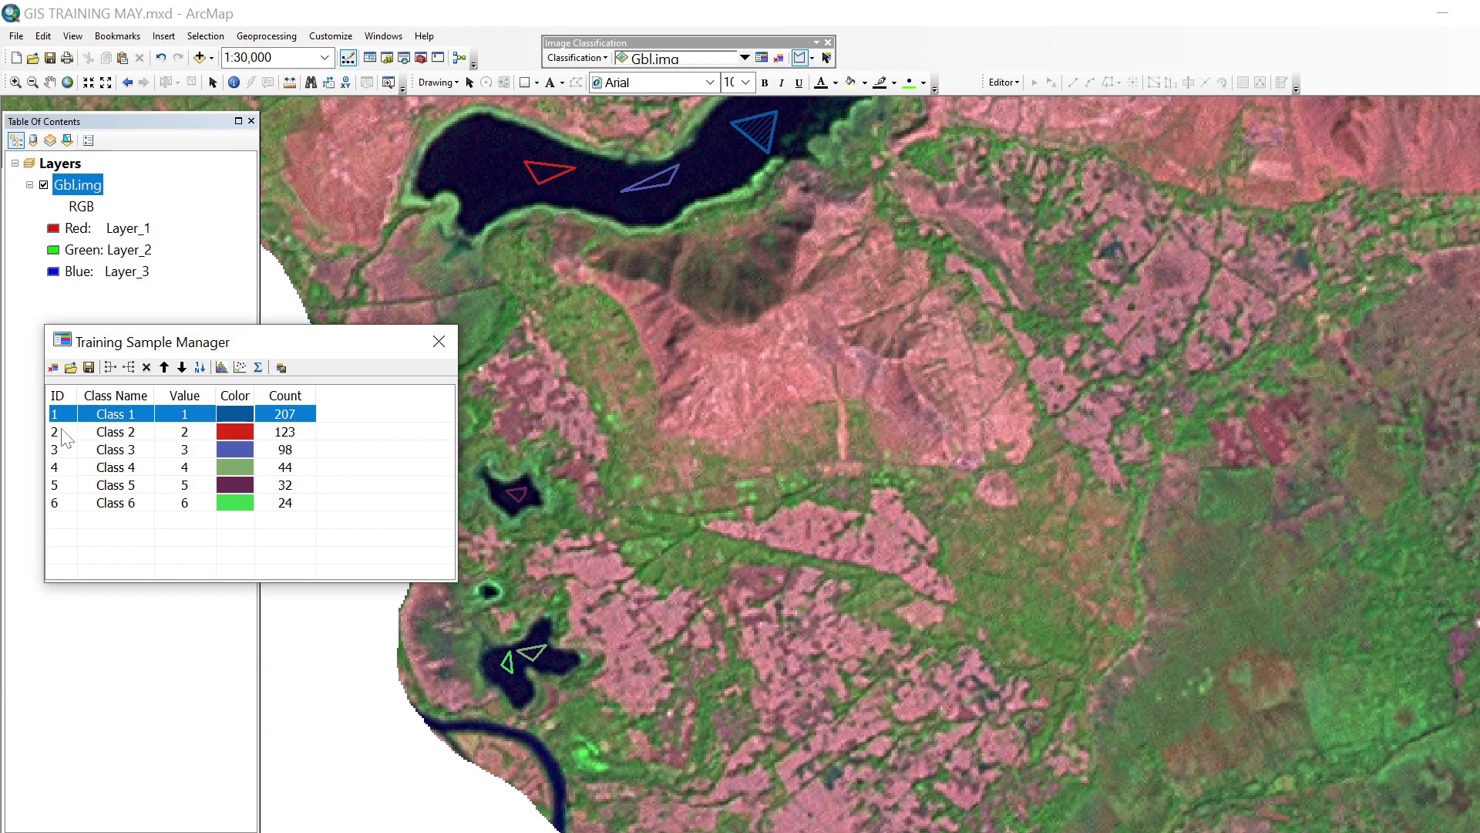
pyautogui.keyDown('ctrl'); pyautogui.click(57, 432); pyautogui.keyUp('ctrl')
pyautogui.keyDown('ctrl'); pyautogui.click(66, 452); pyautogui.keyUp('ctrl')
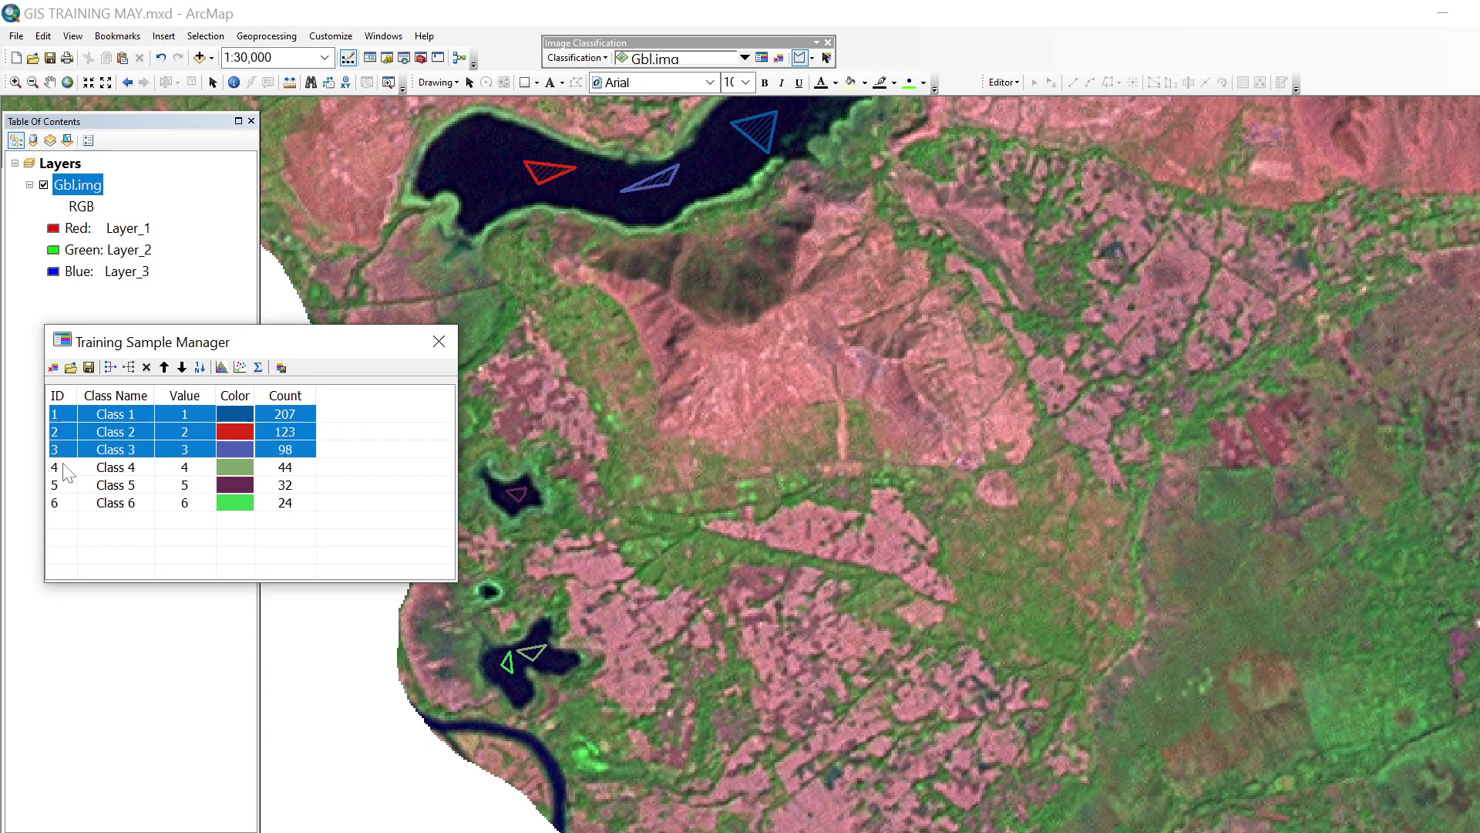
pyautogui.keyDown('ctrl'); pyautogui.click(65, 469); pyautogui.keyUp('ctrl')
pyautogui.keyDown('ctrl'); pyautogui.click(65, 485); pyautogui.keyUp('ctrl')
pyautogui.keyDown('ctrl'); pyautogui.click(65, 504); pyautogui.keyUp('ctrl')
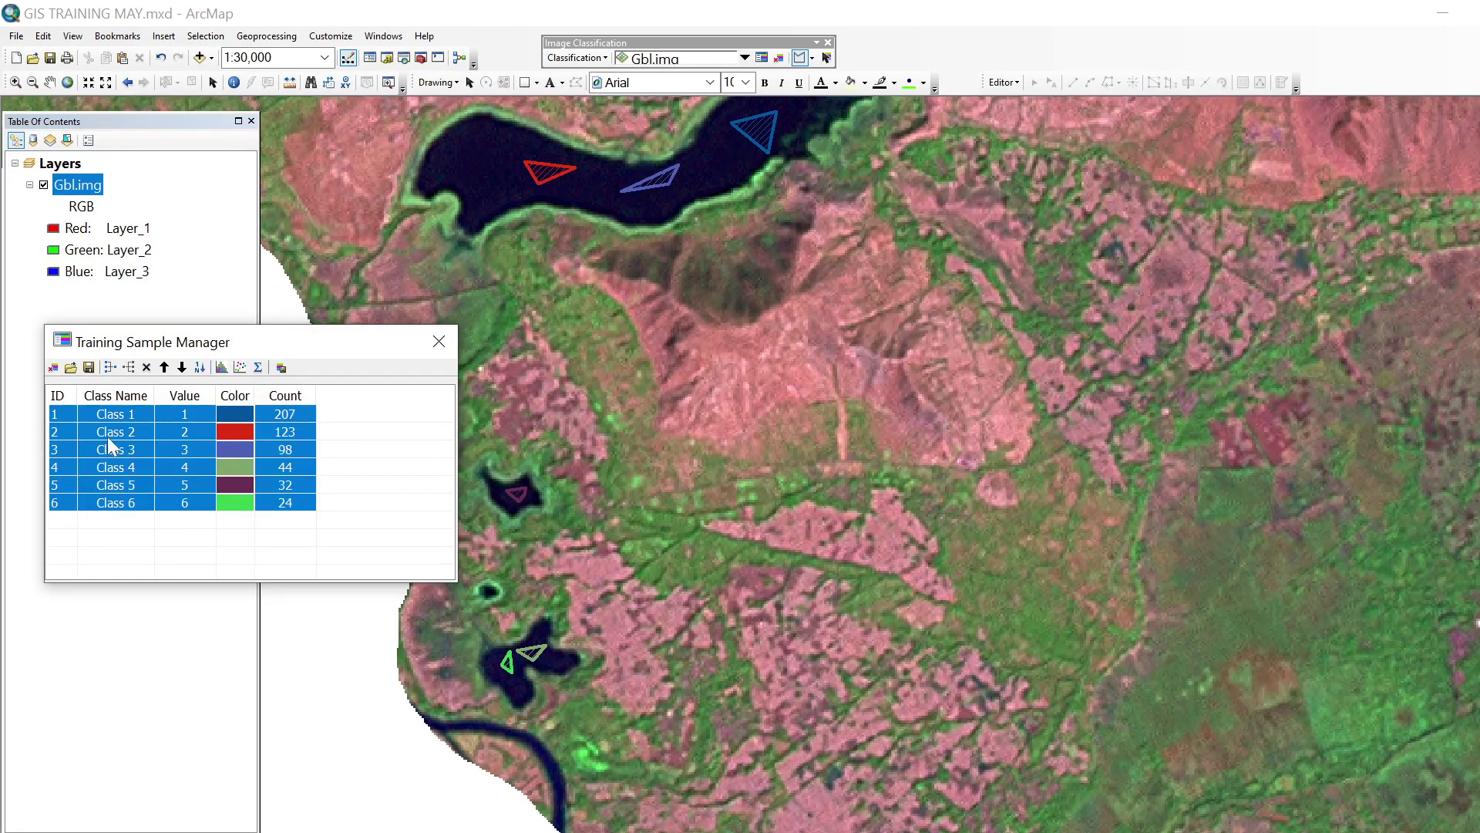
pyautogui.click(110, 368)
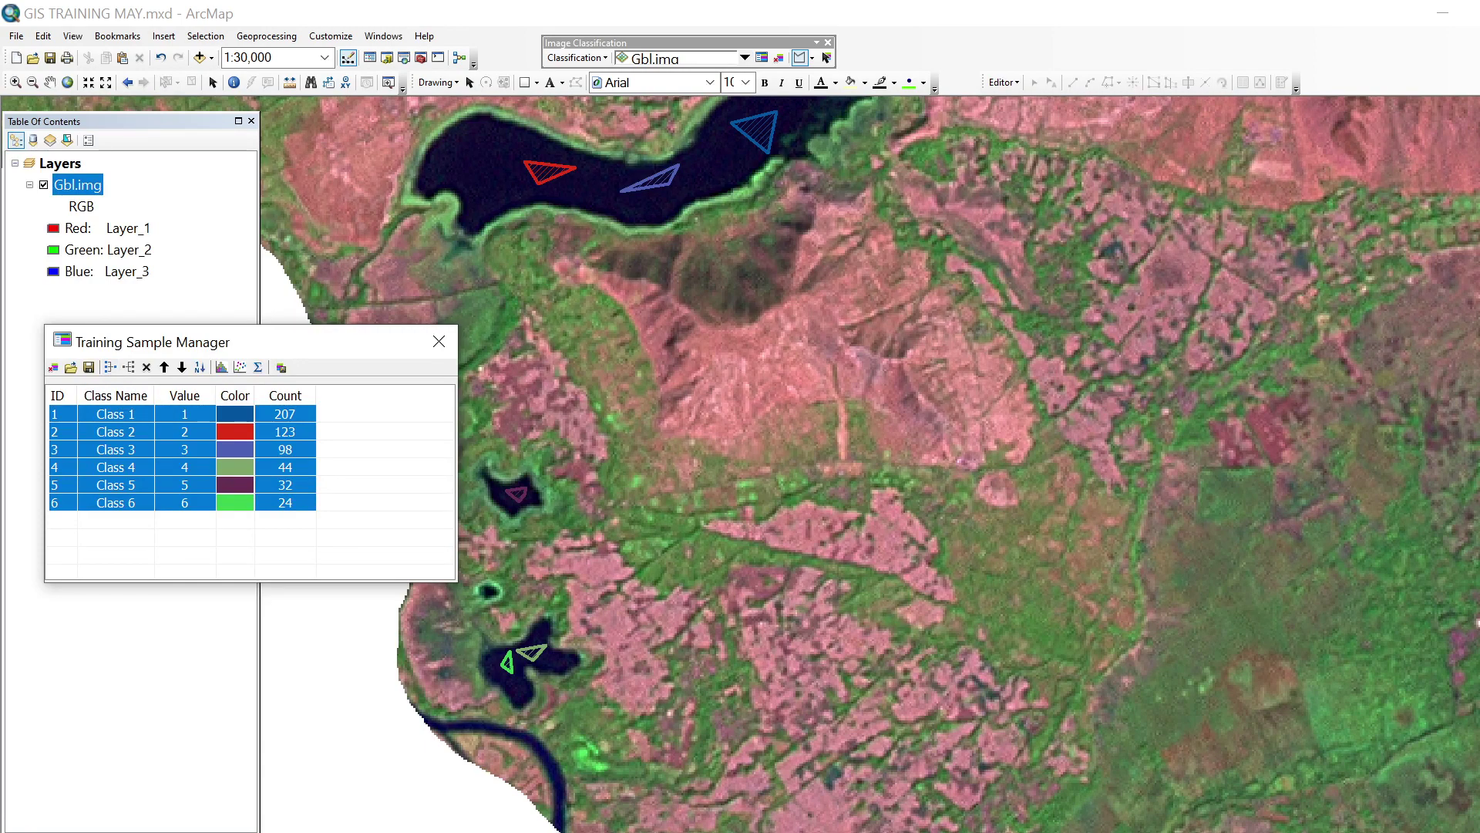
pyautogui.click(111, 368)
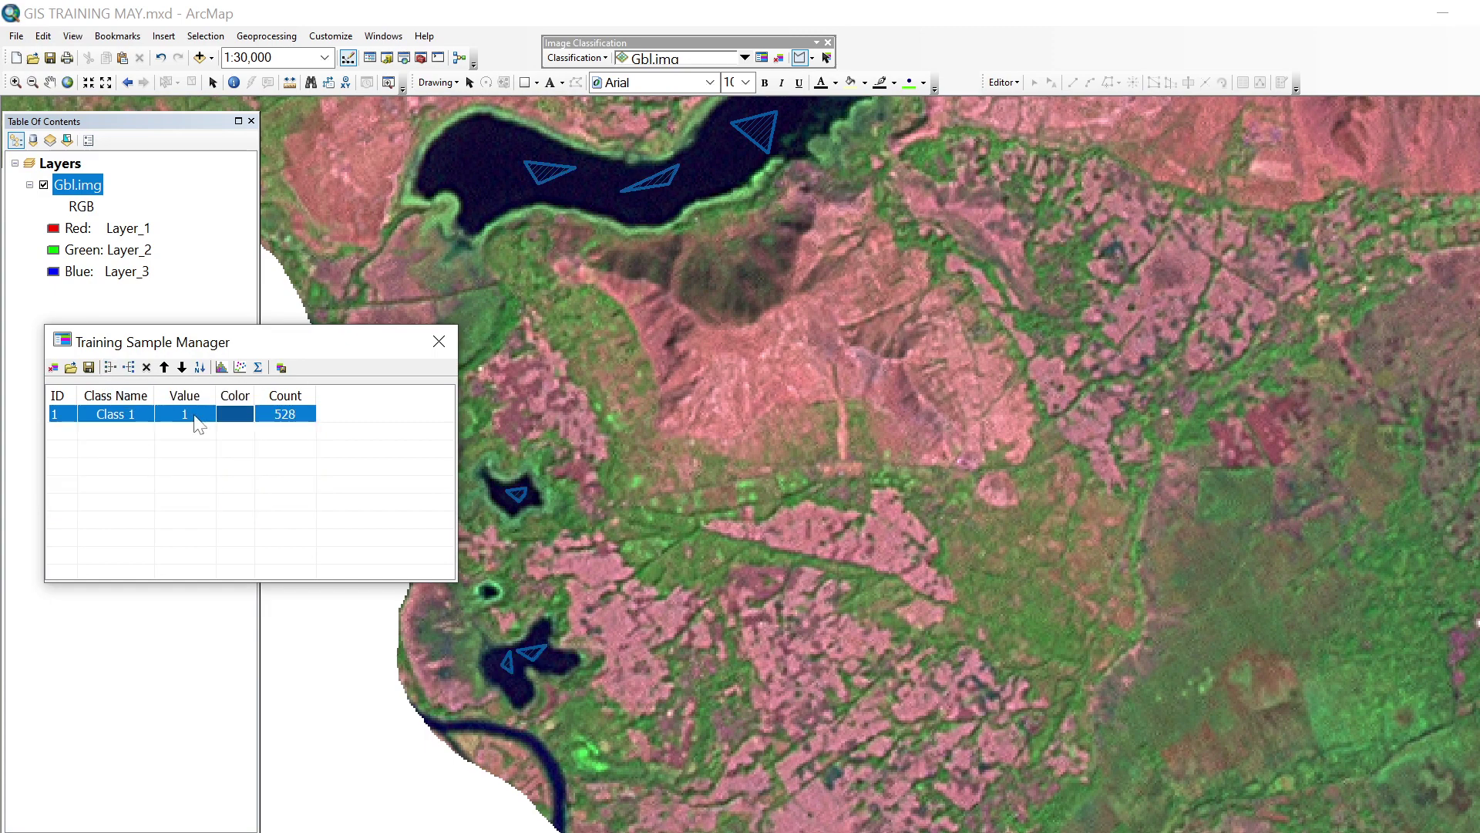
# - Rename the merged class as WATER
pyautogui.doubleClick(147, 415)
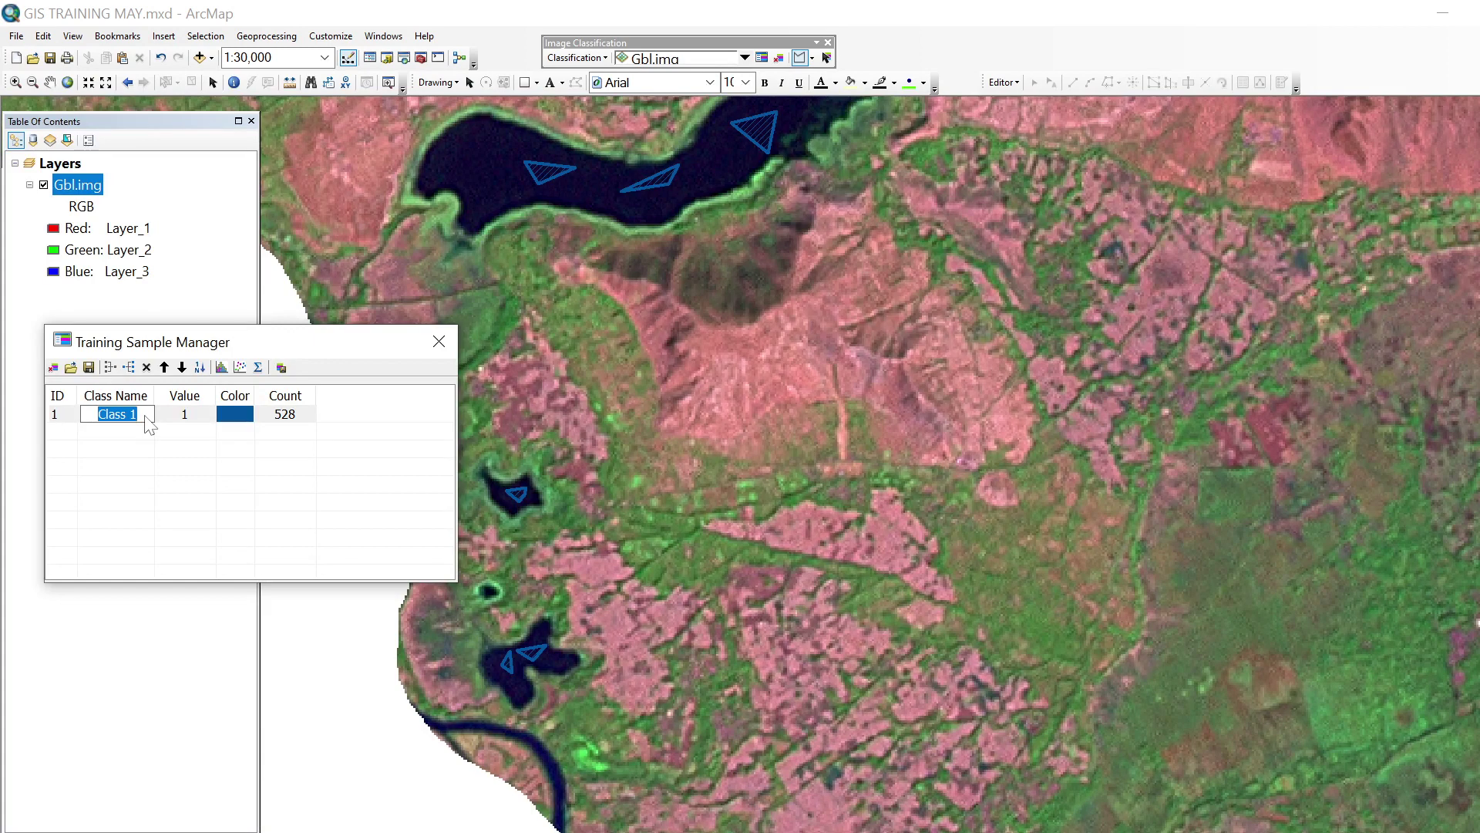
pyautogui.write('WATER')
pyautogui.press('Return')
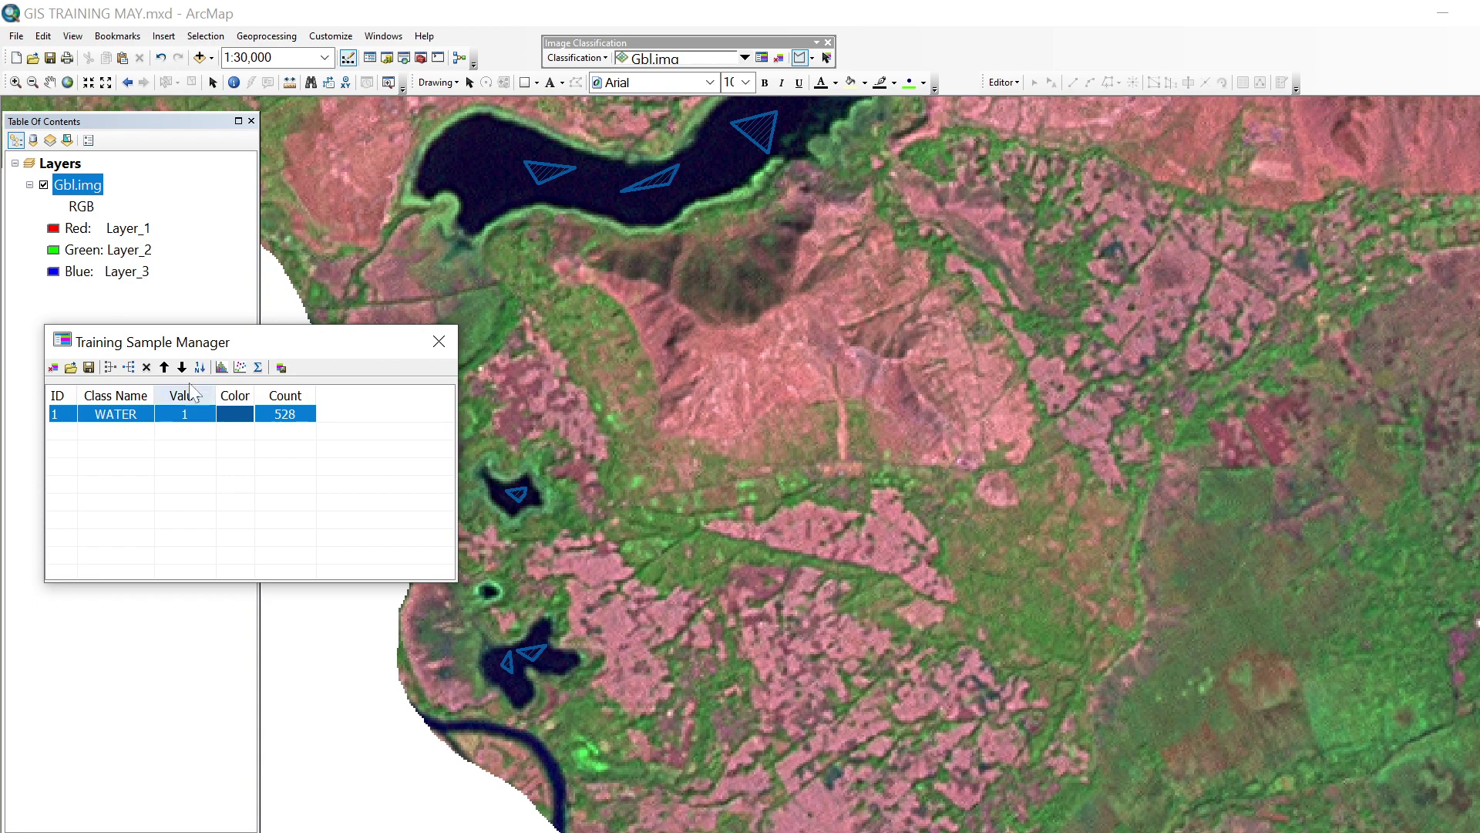
# - Draw two training polygons on the dark green slopes in the central and northern mountains
pyautogui.click(67, 82)
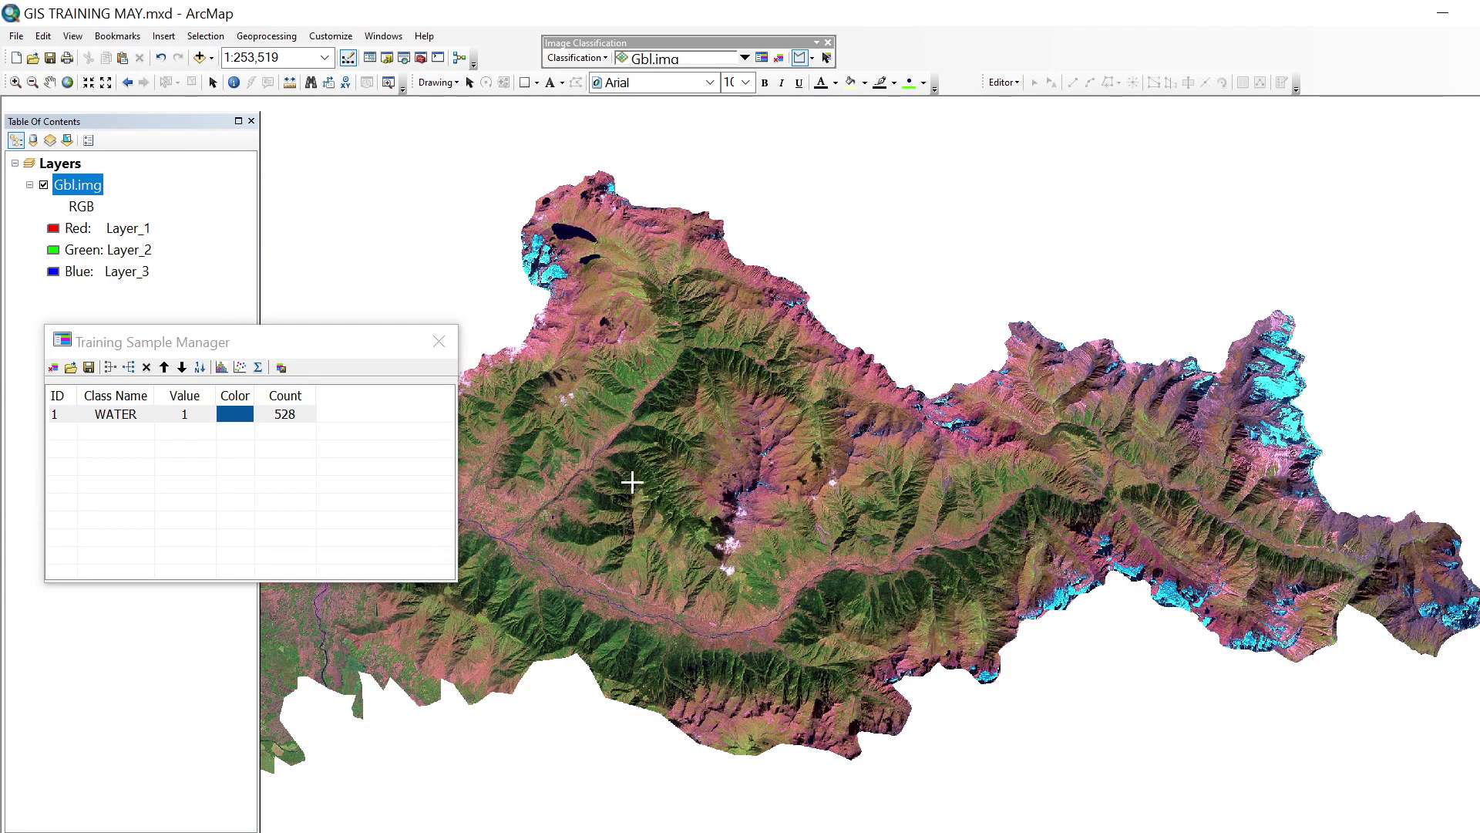
pyautogui.scroll(5, 632, 482)
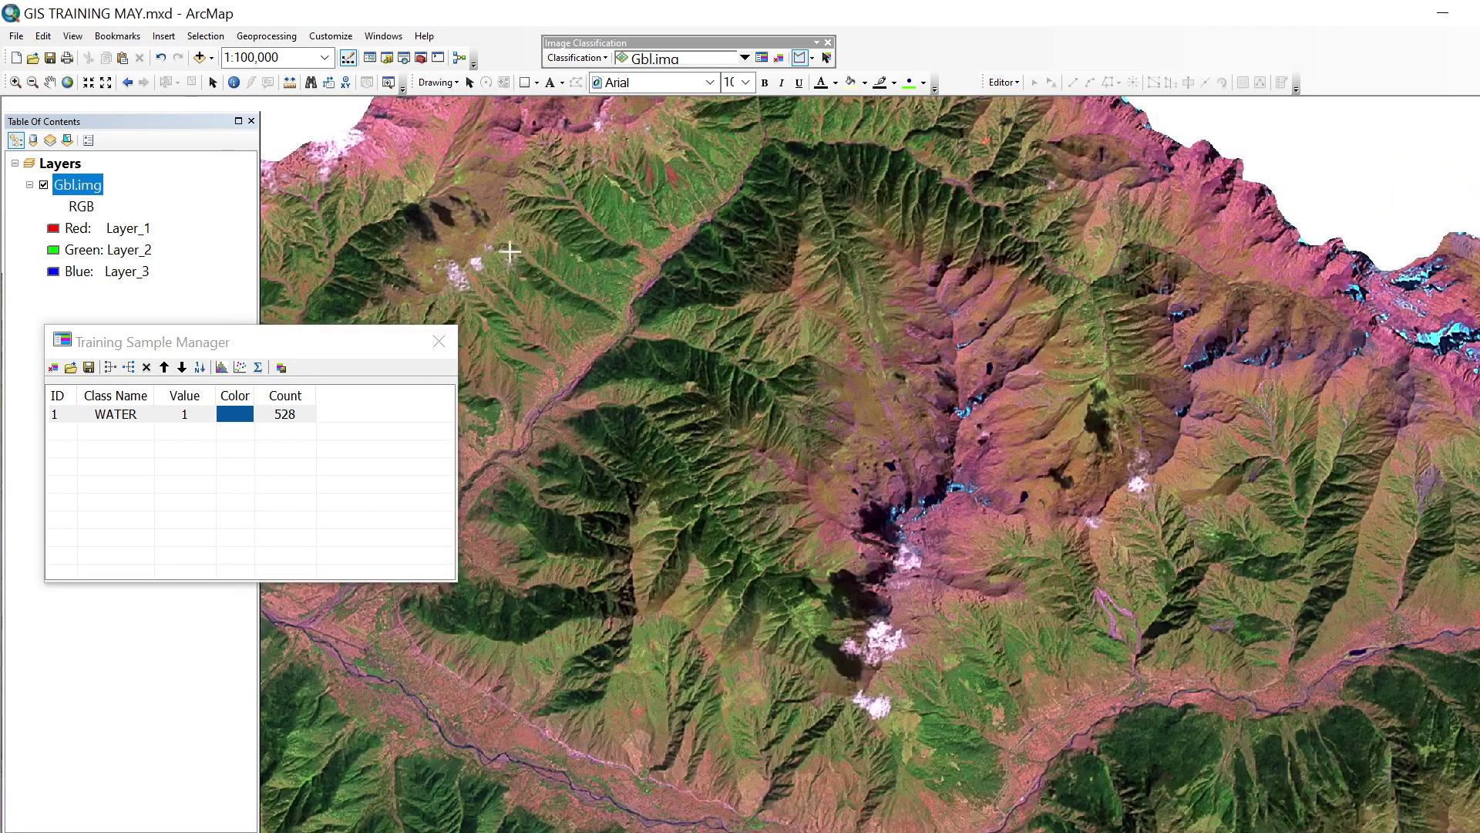
pyautogui.click(636, 441)
pyautogui.click(648, 475)
pyautogui.doubleClick(661, 463)
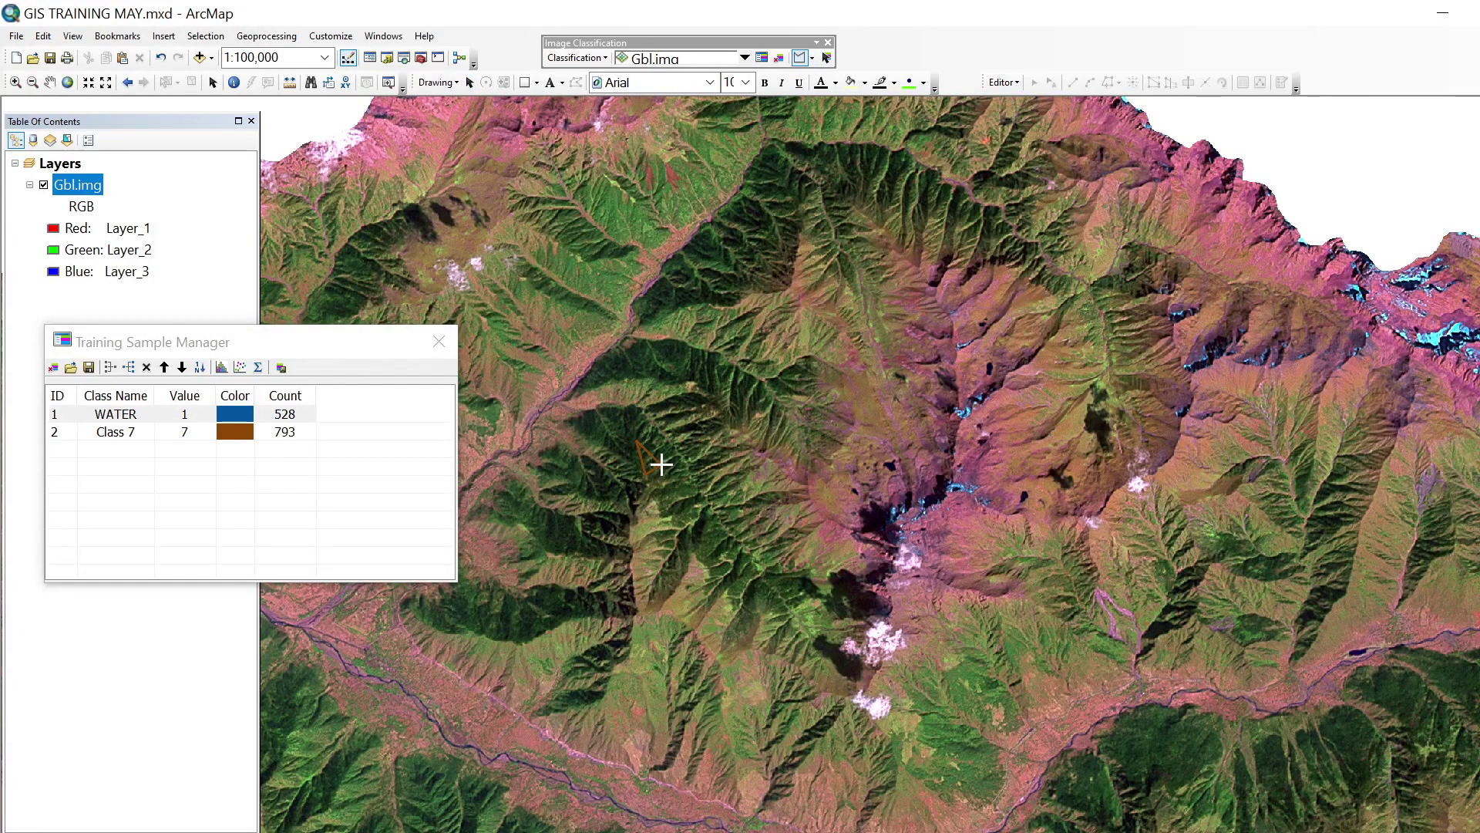
pyautogui.doubleClick(730, 258)
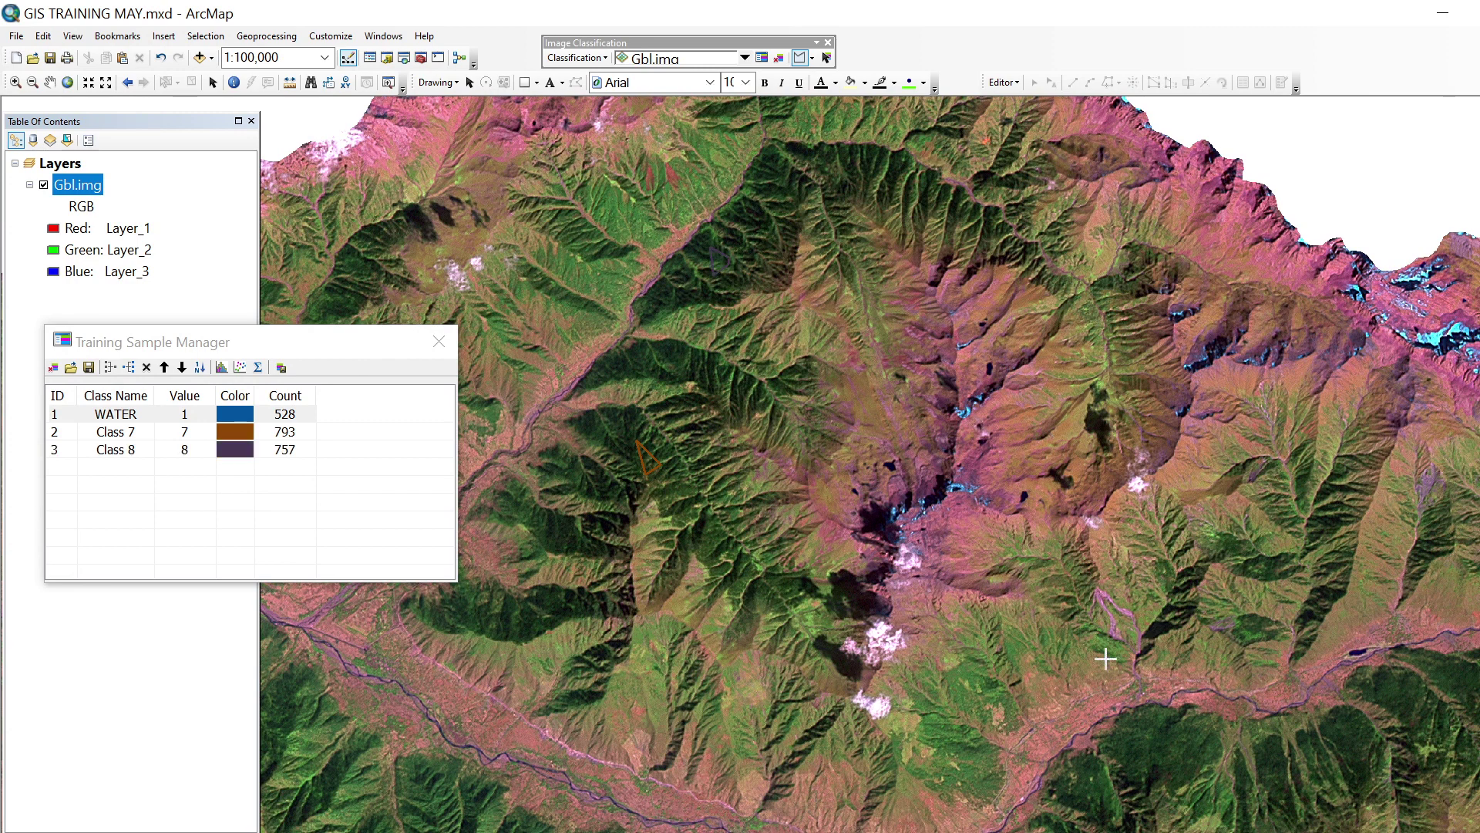
# - Draw two triangular training samples on the dark green slopes south of the eastern river valley
pyautogui.click(1149, 745)
pyautogui.click(1169, 761)
pyautogui.doubleClick(1188, 743)
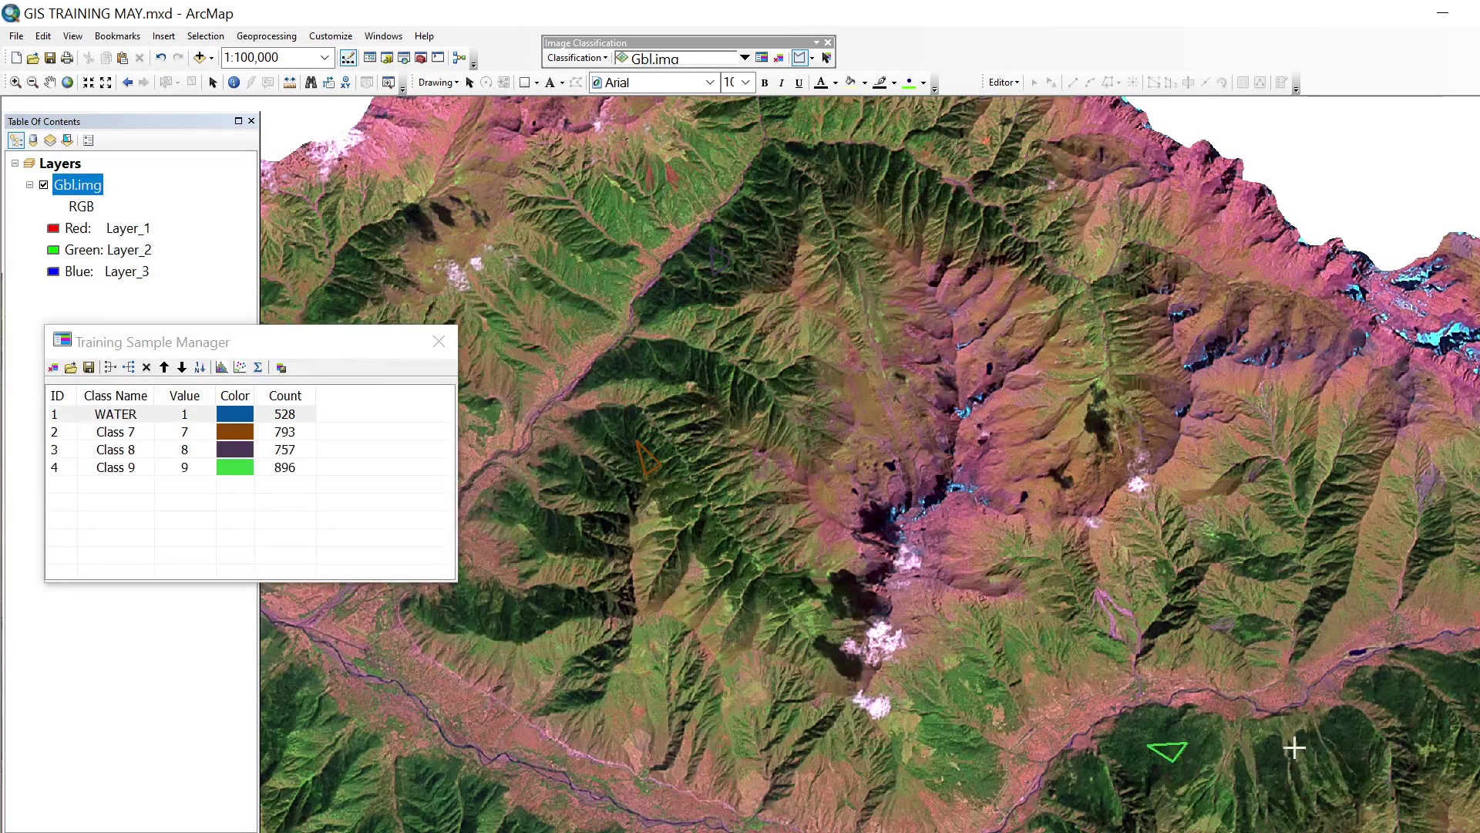
pyautogui.click(1351, 733)
pyautogui.click(1363, 754)
pyautogui.doubleClick(1375, 733)
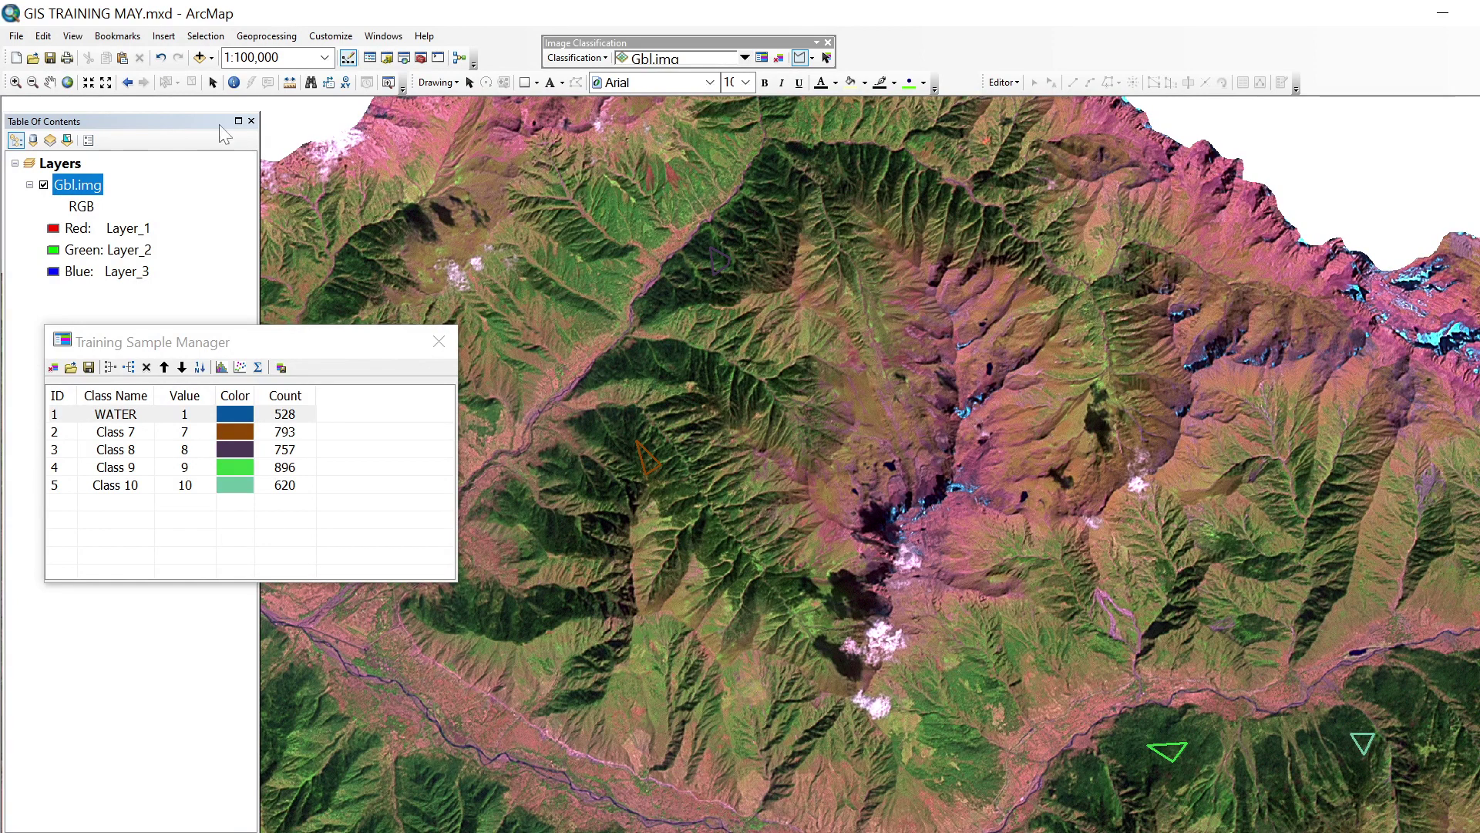
# - Add a narrow training polygon on the dark green slope just east of the two samples south of the river
pyautogui.click(50, 83)
pyautogui.moveTo(955, 581); pyautogui.dragTo(675, 273)
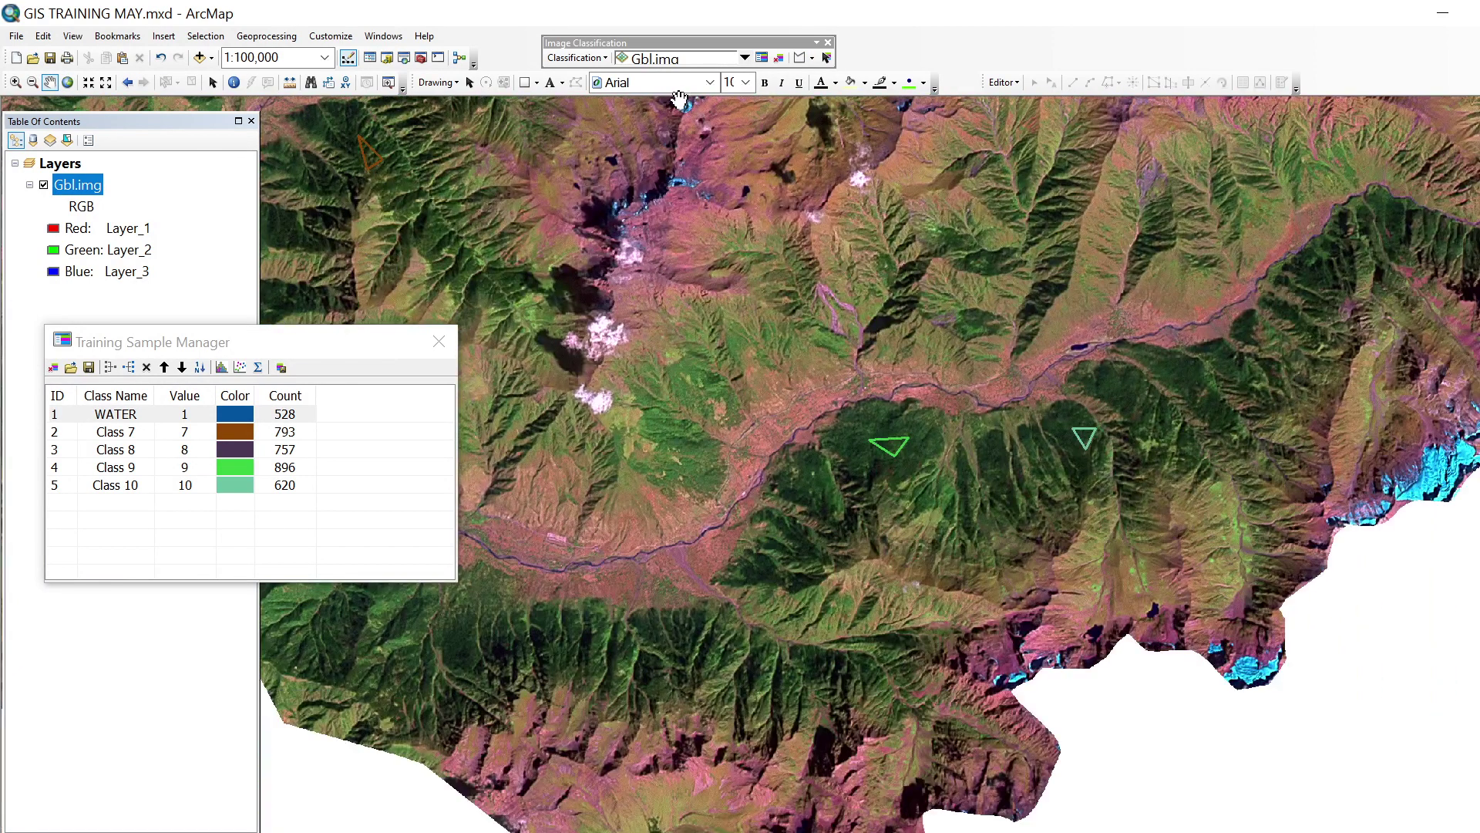
pyautogui.click(800, 57)
pyautogui.click(1143, 417)
pyautogui.click(1126, 378)
pyautogui.doubleClick(1146, 396)
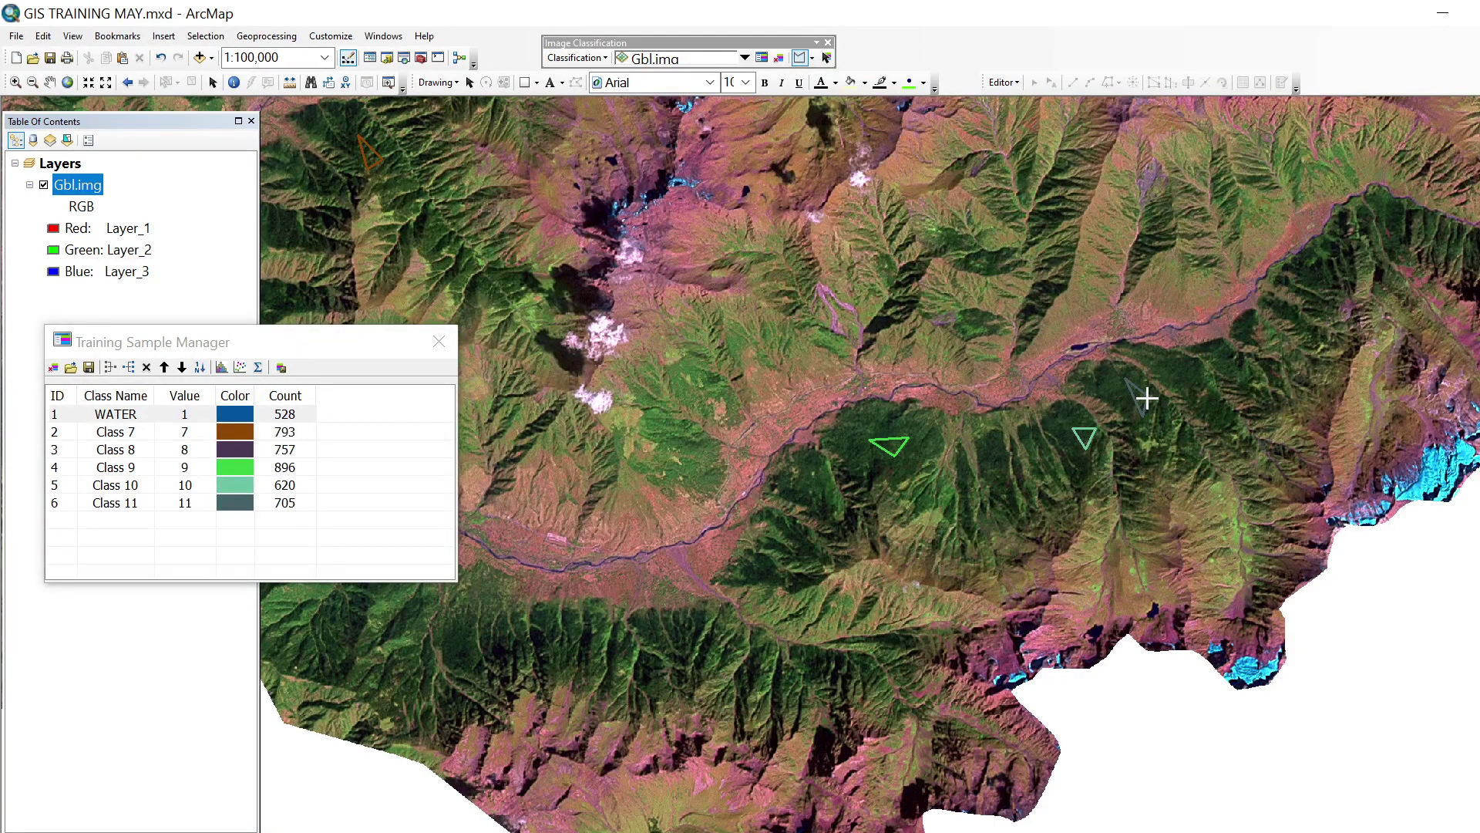
# - Draw two training polygons on the dark green slopes at the western end of the forested range south of the river
pyautogui.click(793, 474)
pyautogui.click(822, 485)
pyautogui.doubleClick(807, 498)
pyautogui.click(769, 552)
pyautogui.click(791, 573)
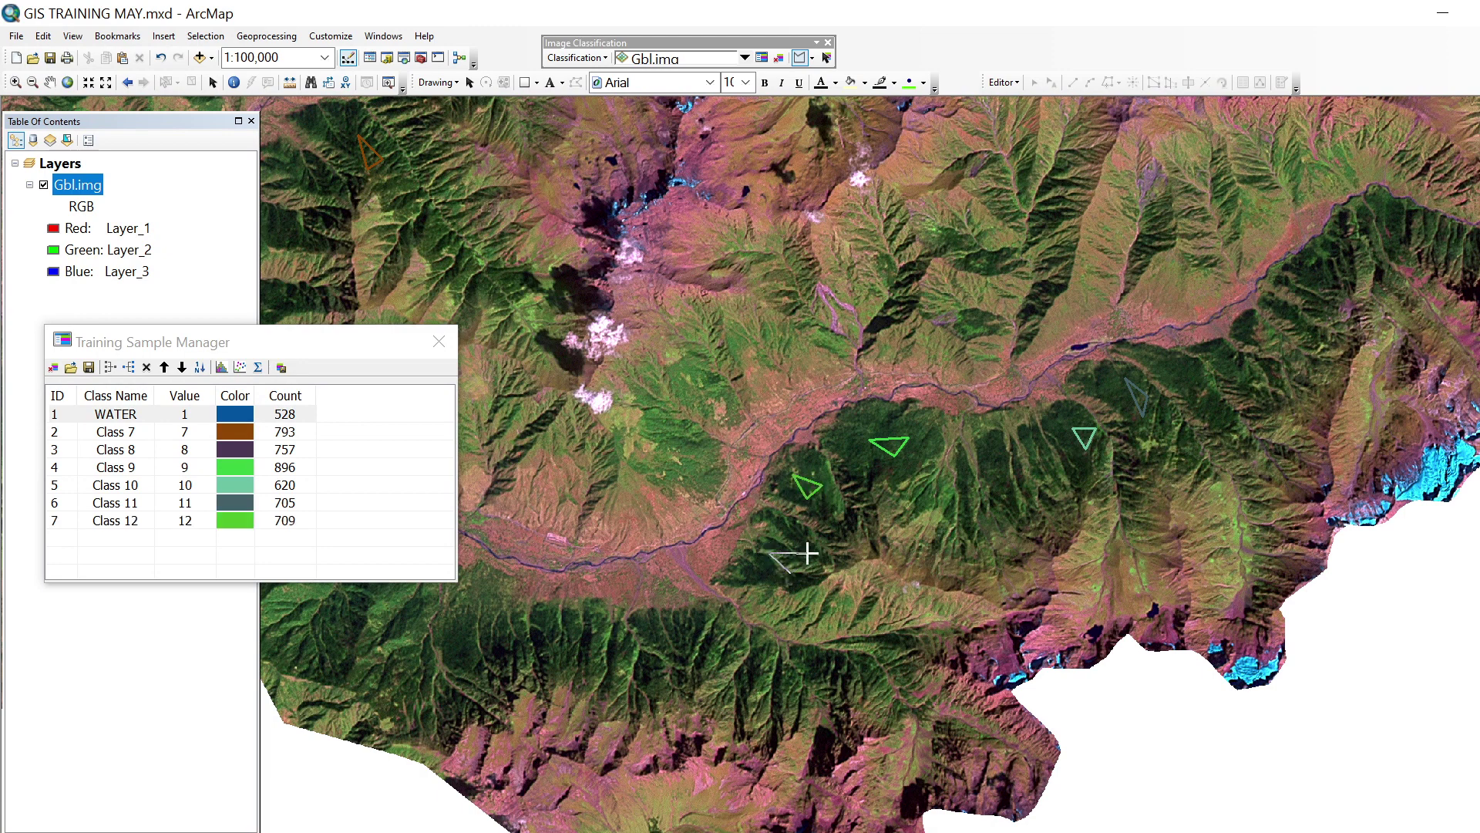
pyautogui.click(808, 550)
pyautogui.doubleClick(804, 539)
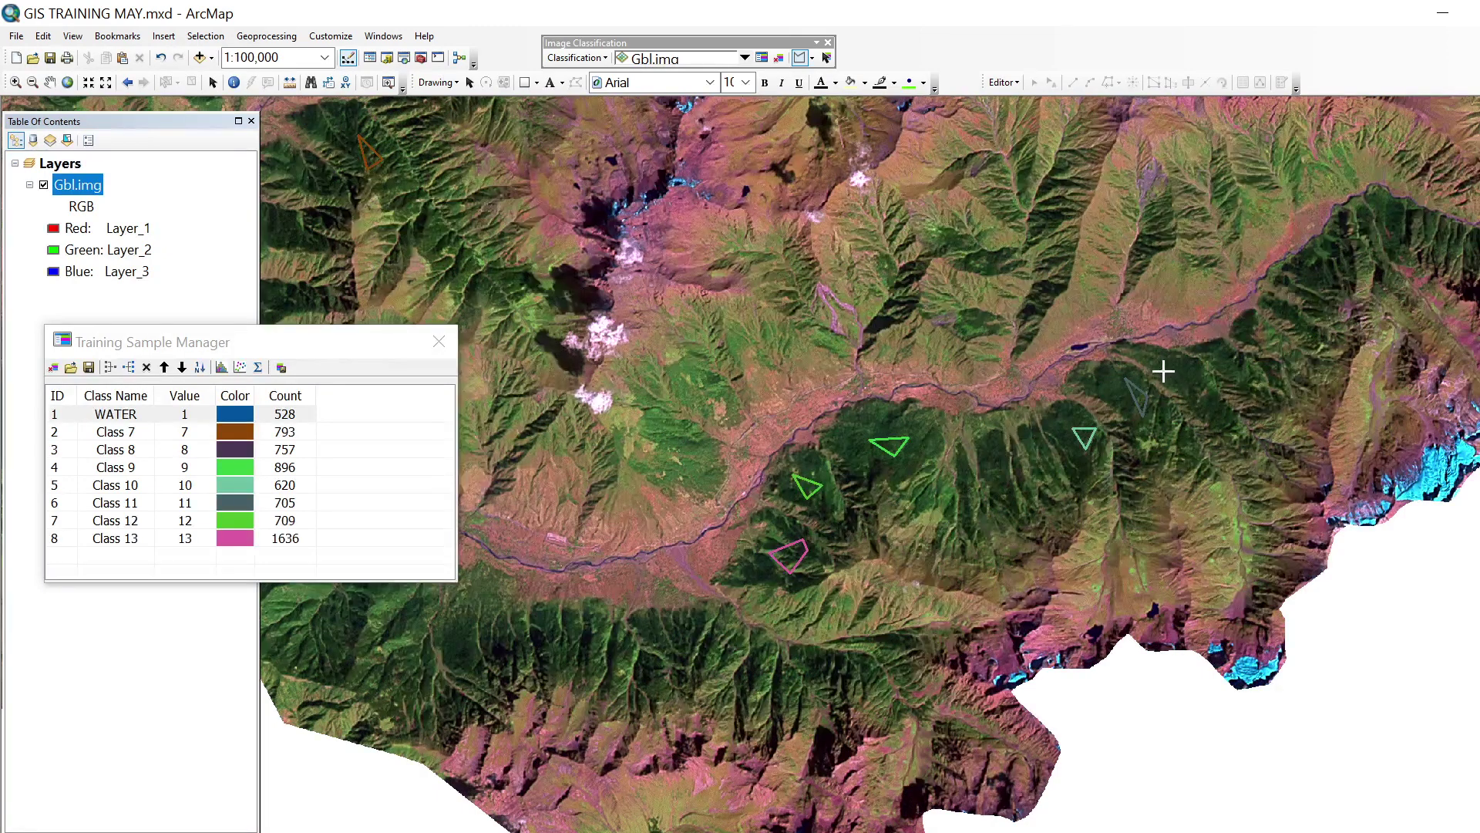
# - Add a triangular training sample on the dark green slope just east of the narrow polygon south of the river
pyautogui.click(1194, 374)
pyautogui.click(1162, 371)
pyautogui.doubleClick(1190, 390)
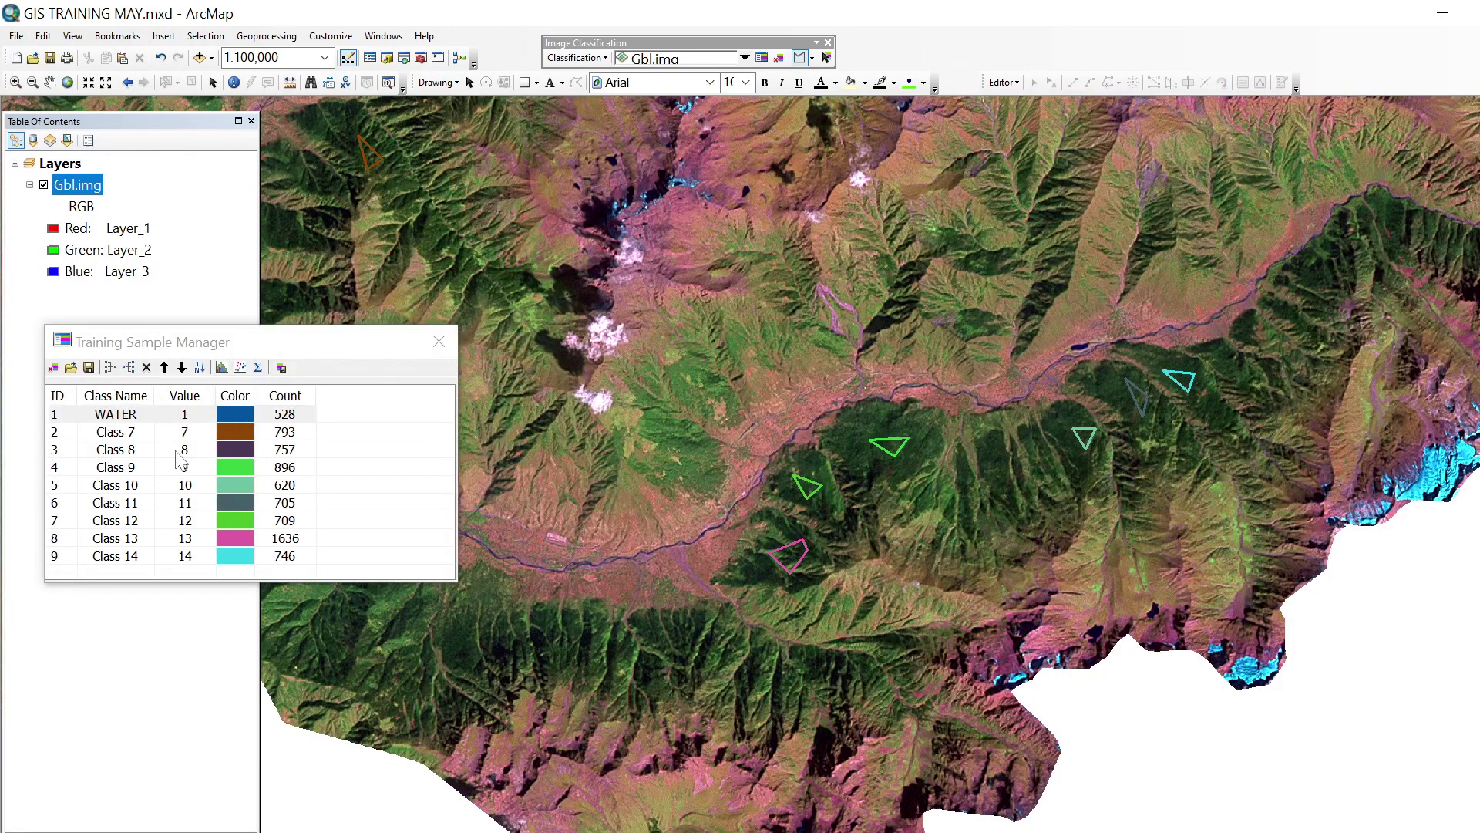
# - Draw three small training polygons on the dark green slopes of the northwestern mountains
pyautogui.click(447, 255)
pyautogui.doubleClick(468, 265)
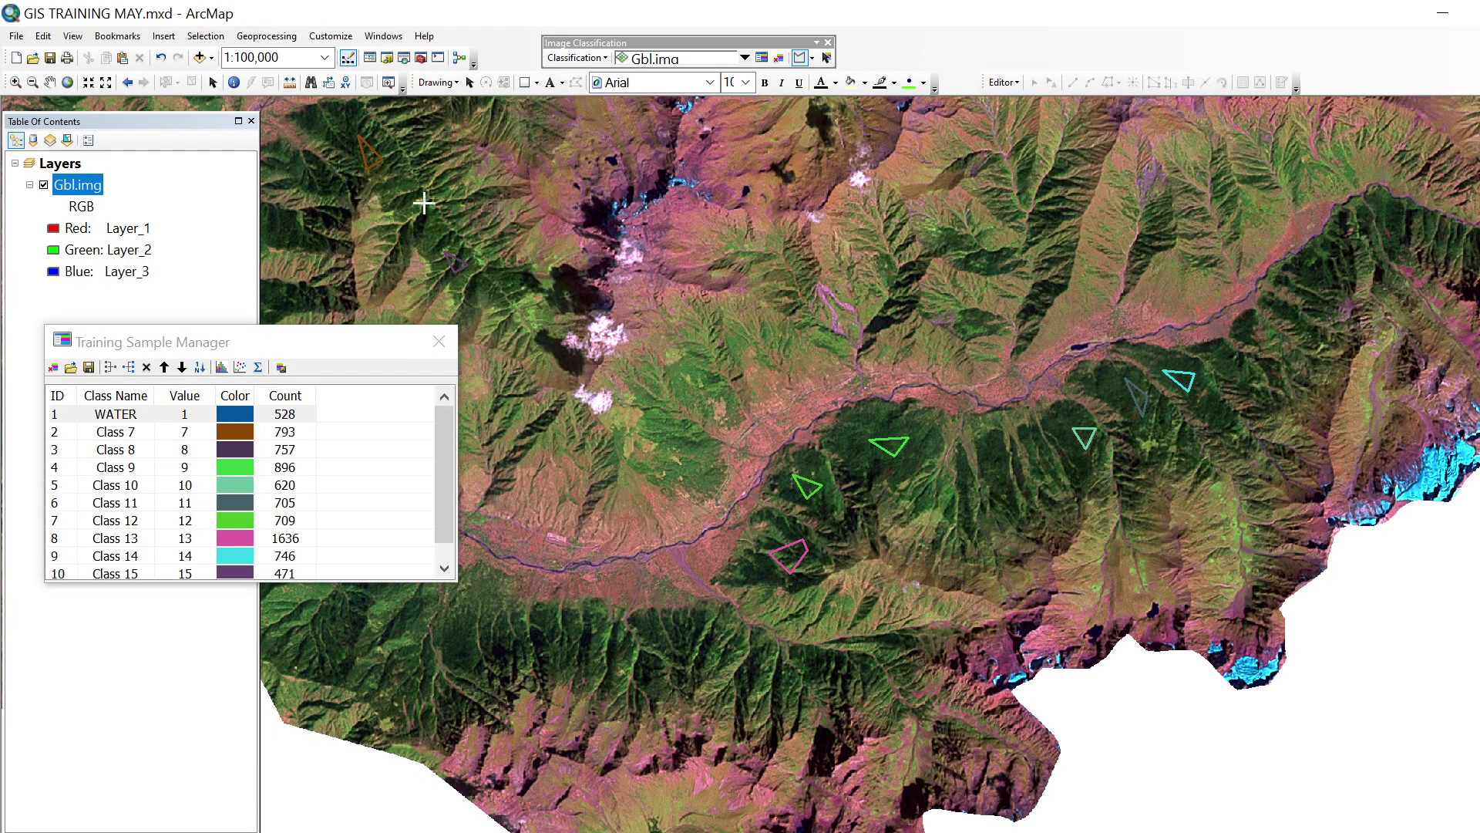
pyautogui.click(401, 182)
pyautogui.doubleClick(397, 189)
pyautogui.click(316, 178)
pyautogui.click(327, 189)
pyautogui.doubleClick(339, 179)
# - Draw two triangular training samples on the dark green slopes in the southwest, south of the main river valley
pyautogui.click(453, 624)
pyautogui.click(456, 655)
pyautogui.doubleClick(473, 656)
pyautogui.click(320, 636)
pyautogui.click(344, 617)
pyautogui.doubleClick(344, 659)
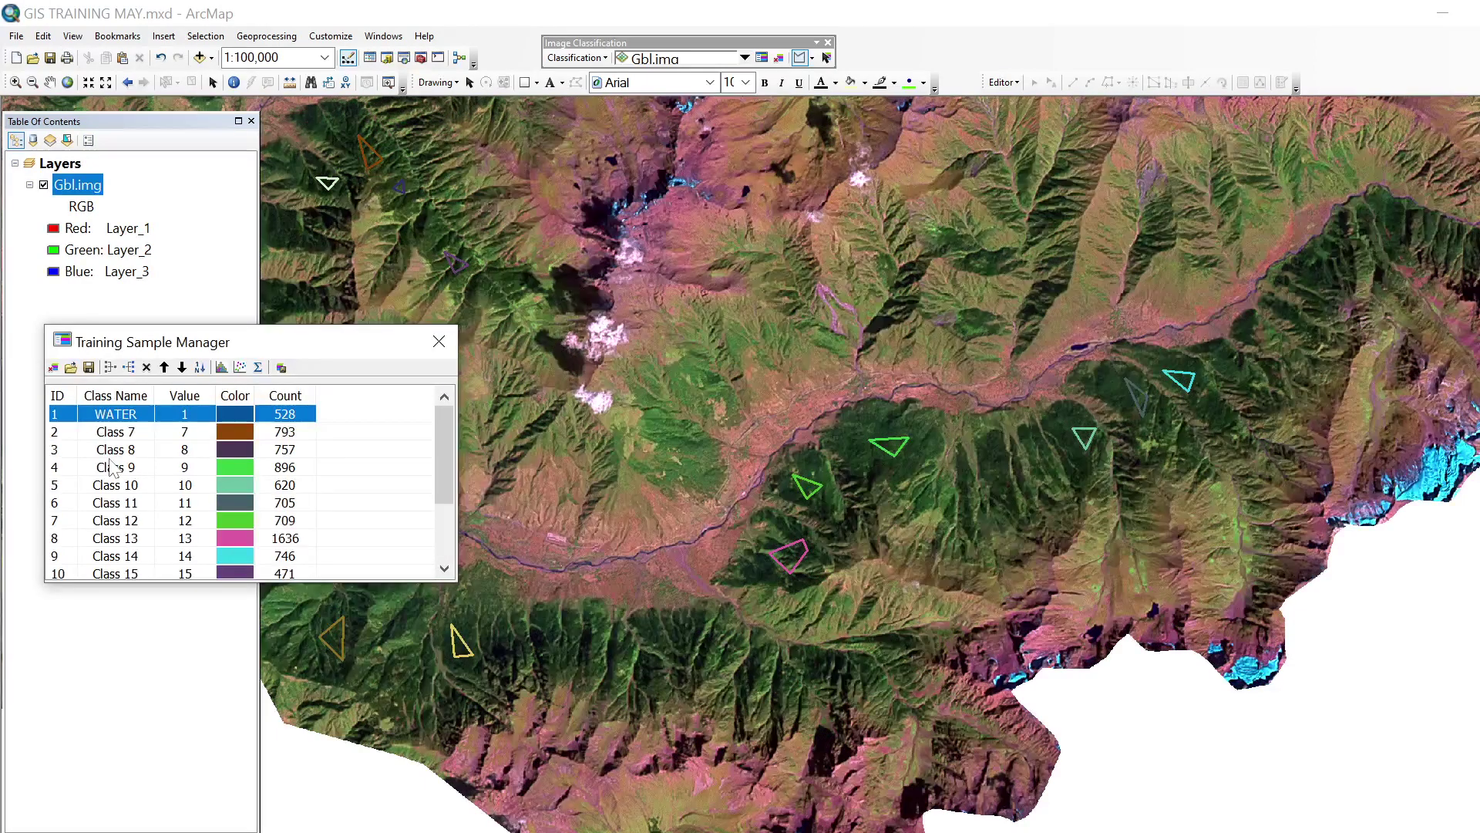
# - Merge the training samples Class 7 through Class 19 into one class
pyautogui.click(63, 434)
pyautogui.keyDown('shift'); pyautogui.click(62, 450); pyautogui.keyUp('shift')
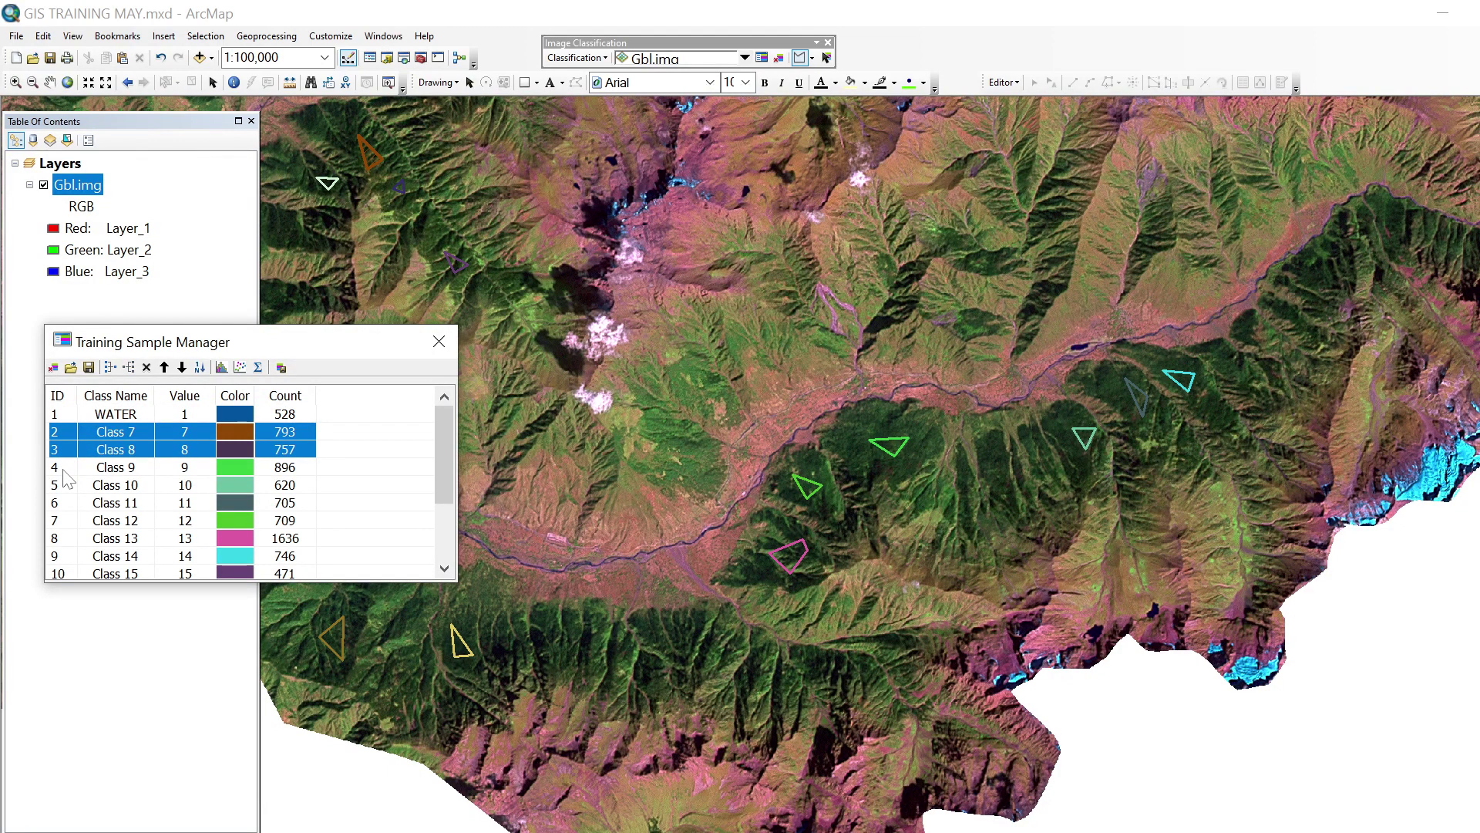
pyautogui.keyDown('shift'); pyautogui.click(64, 469); pyautogui.keyUp('shift')
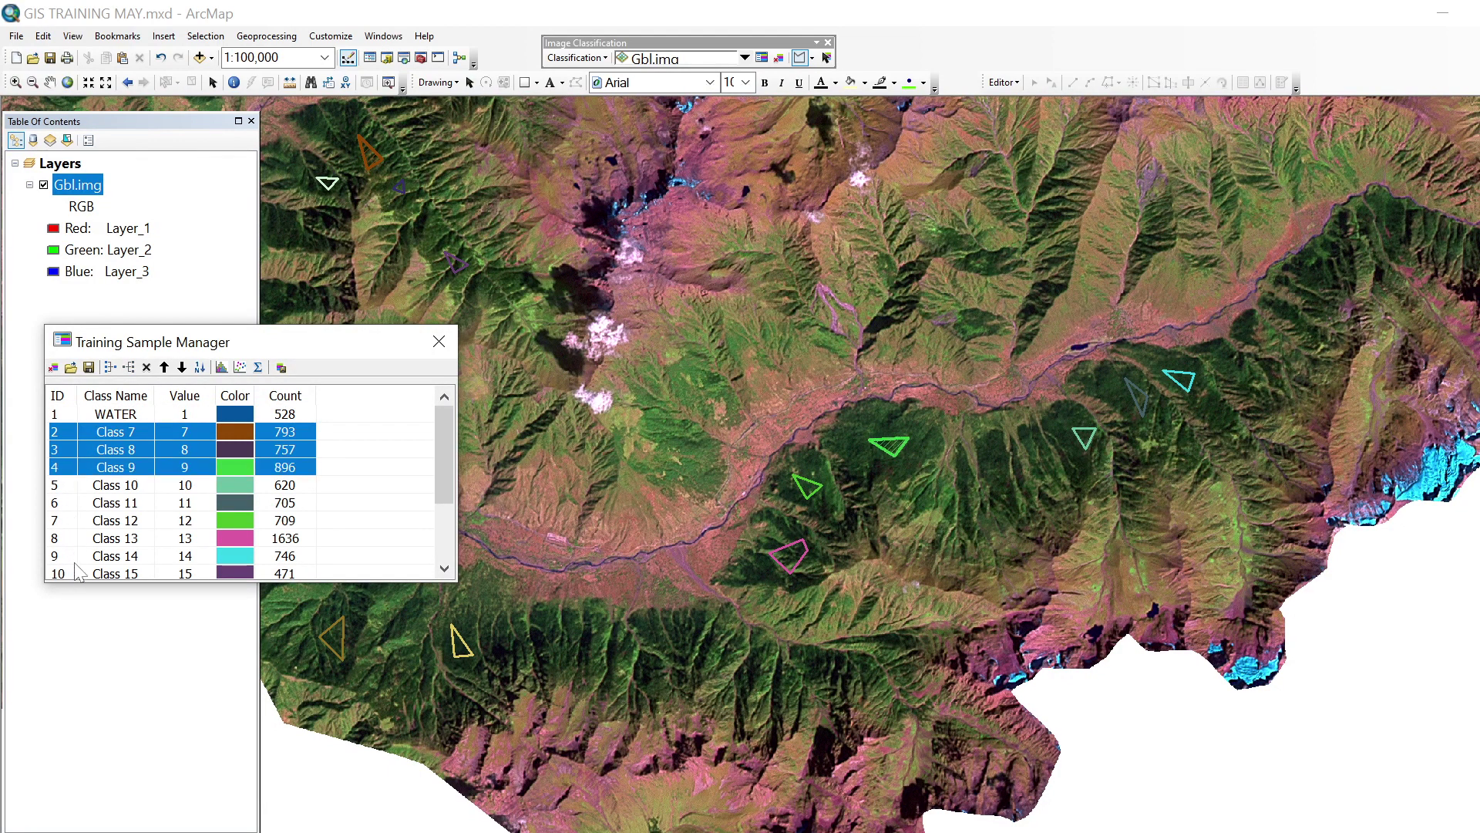
pyautogui.scroll(-1, 76, 525)
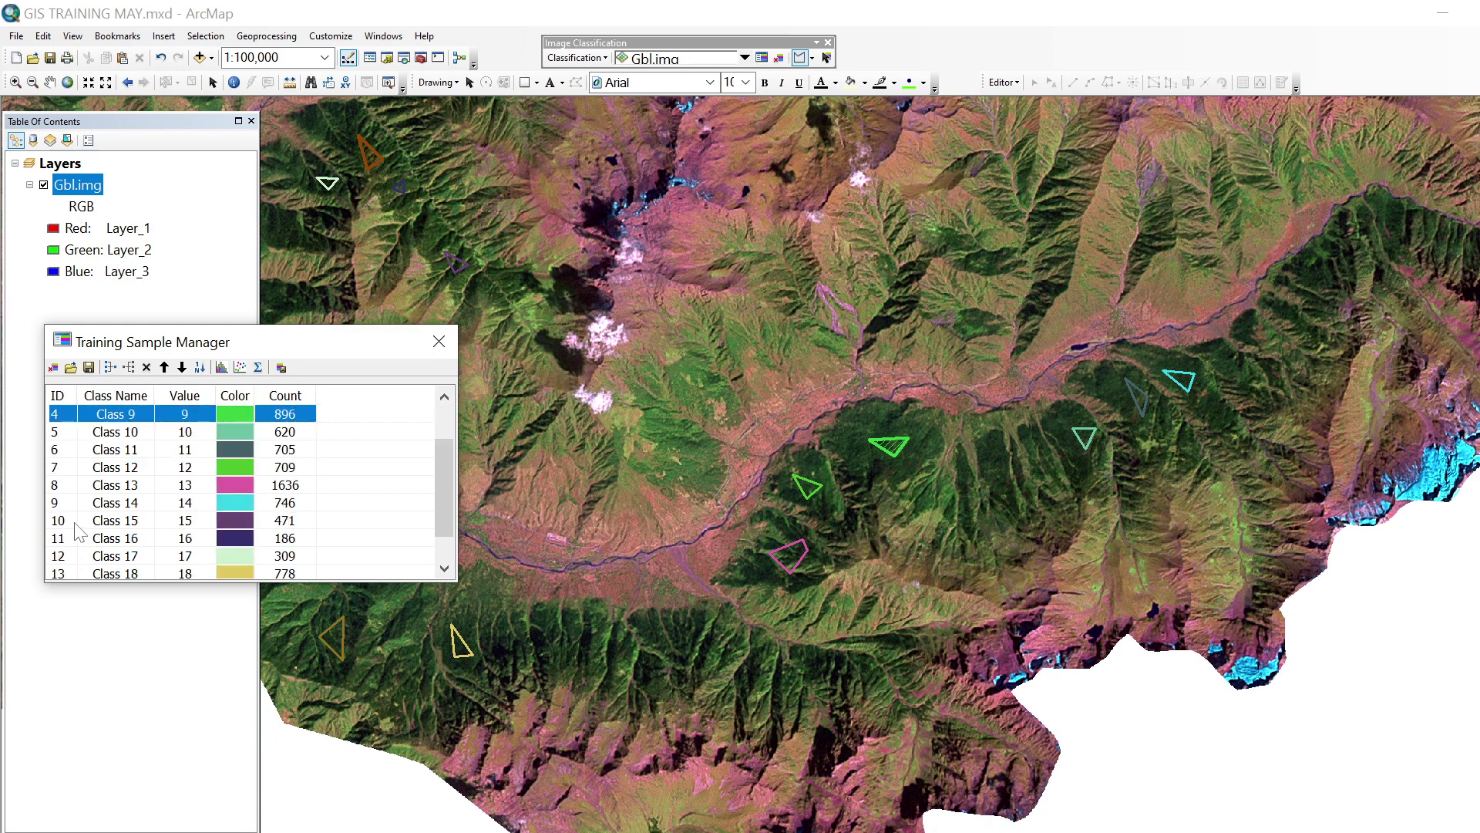
pyautogui.keyDown('shift'); pyautogui.click(62, 434); pyautogui.keyUp('shift')
pyautogui.keyDown('shift'); pyautogui.click(62, 453); pyautogui.keyUp('shift')
pyautogui.keyDown('shift'); pyautogui.click(61, 469); pyautogui.keyUp('shift')
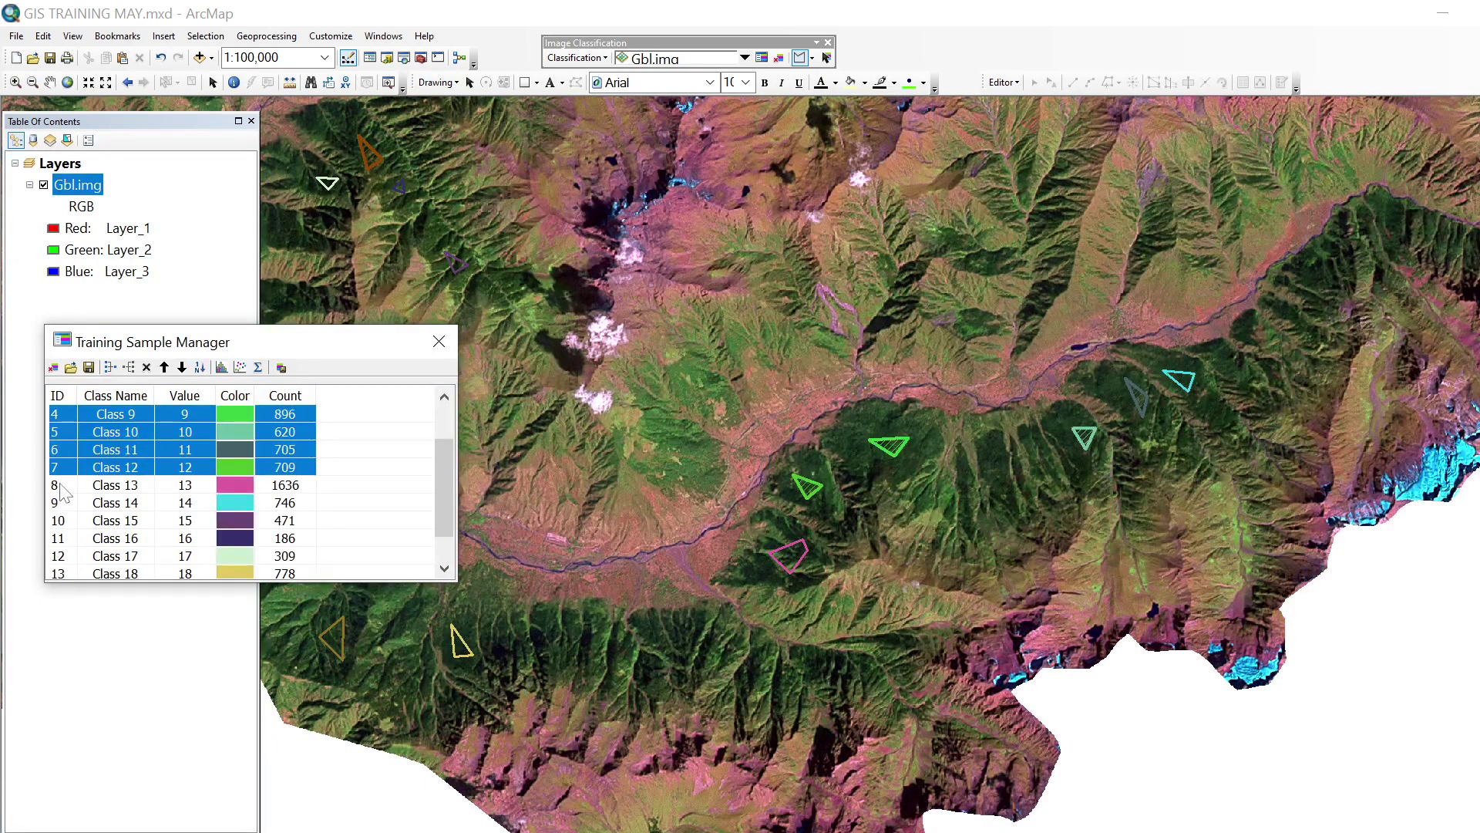
pyautogui.keyDown('shift'); pyautogui.click(62, 486); pyautogui.keyUp('shift')
pyautogui.keyDown('shift'); pyautogui.click(63, 504); pyautogui.keyUp('shift')
pyautogui.keyDown('shift'); pyautogui.click(64, 522); pyautogui.keyUp('shift')
pyautogui.keyDown('shift'); pyautogui.click(64, 539); pyautogui.keyUp('shift')
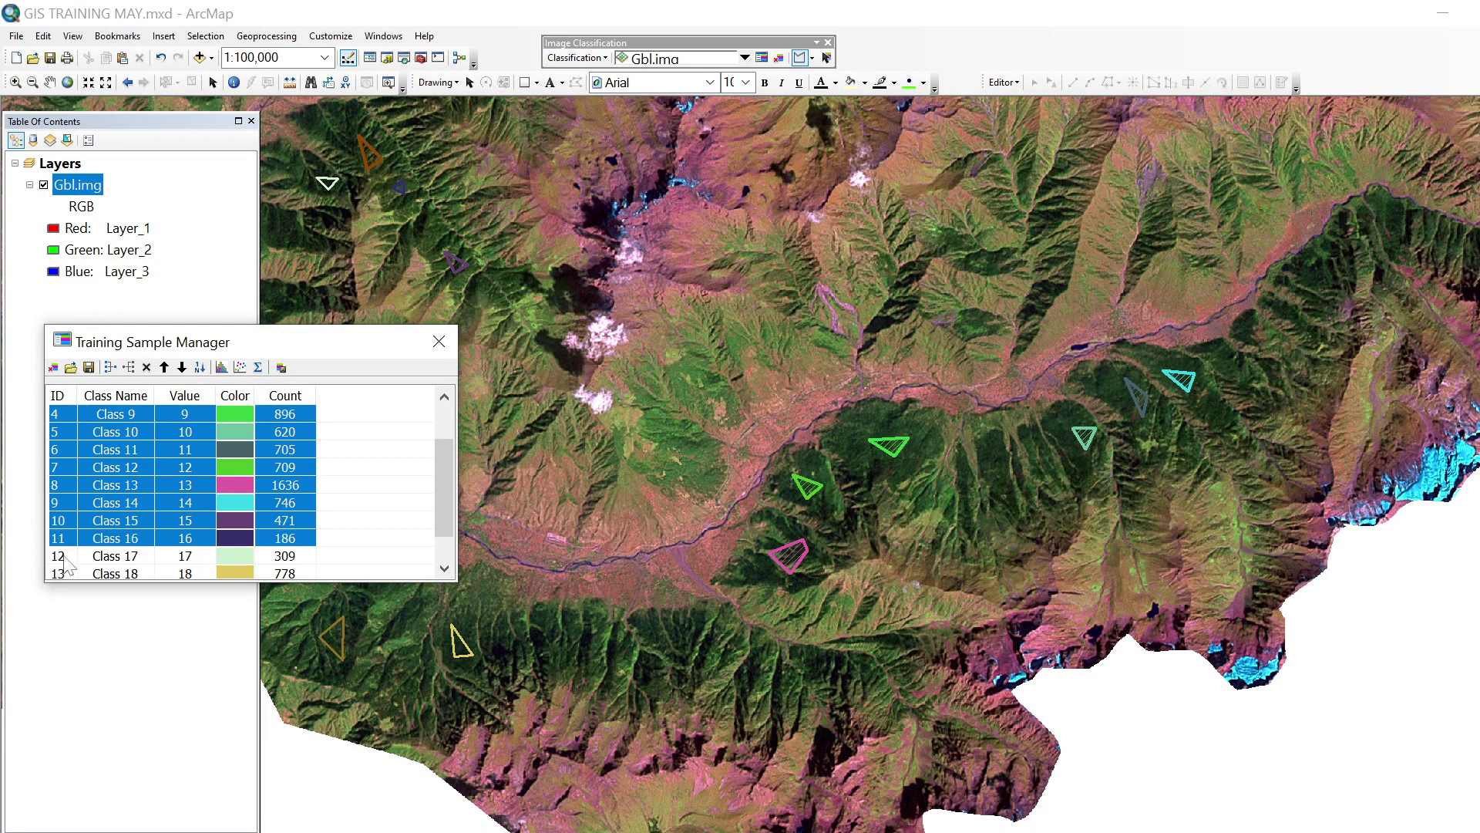
pyautogui.keyDown('shift'); pyautogui.click(66, 558); pyautogui.keyUp('shift')
pyautogui.scroll(-1, 67, 549)
pyautogui.keyDown('shift'); pyautogui.click(64, 540); pyautogui.keyUp('shift')
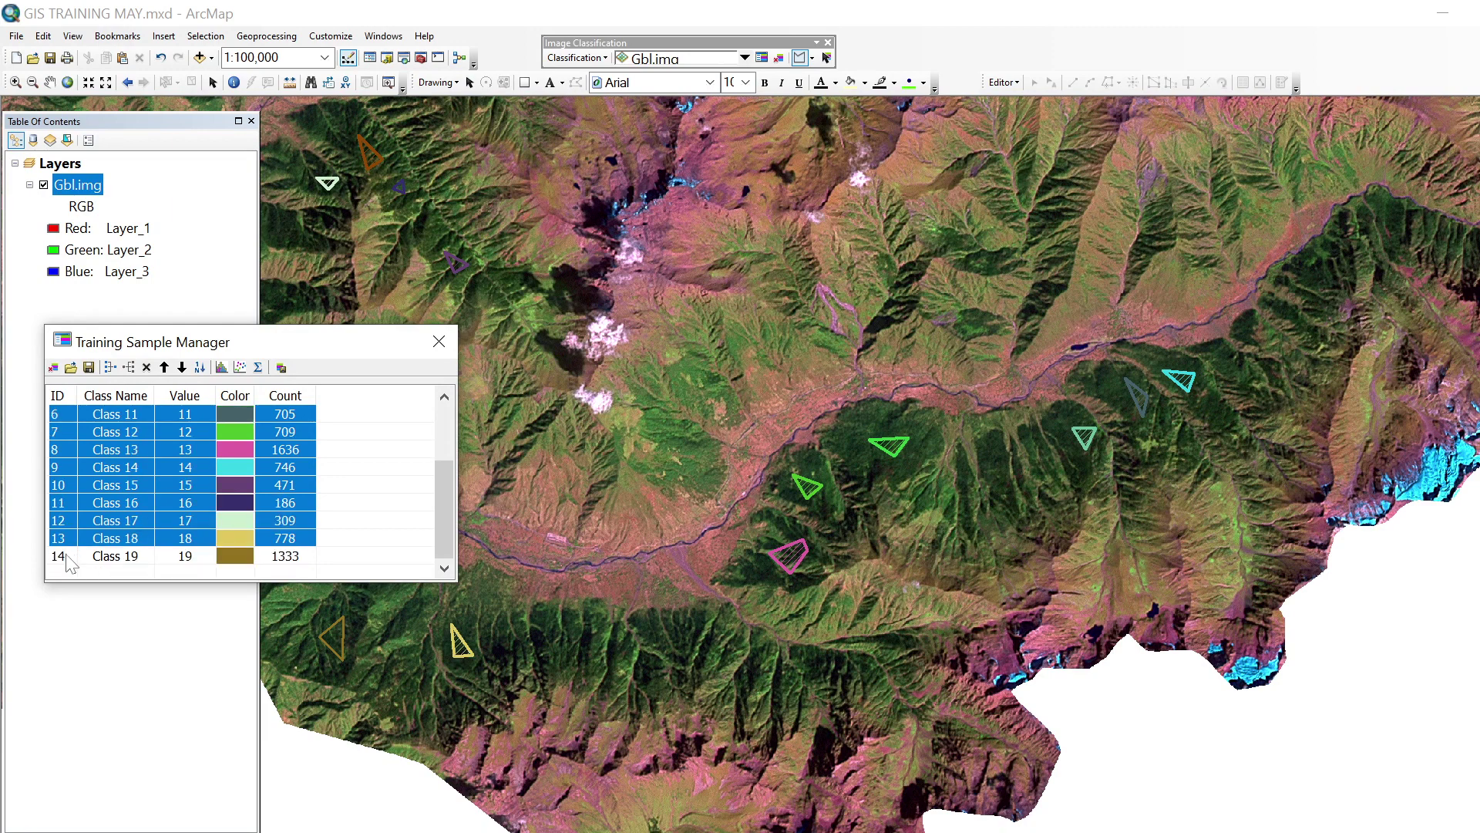
pyautogui.keyDown('shift'); pyautogui.click(66, 556); pyautogui.keyUp('shift')
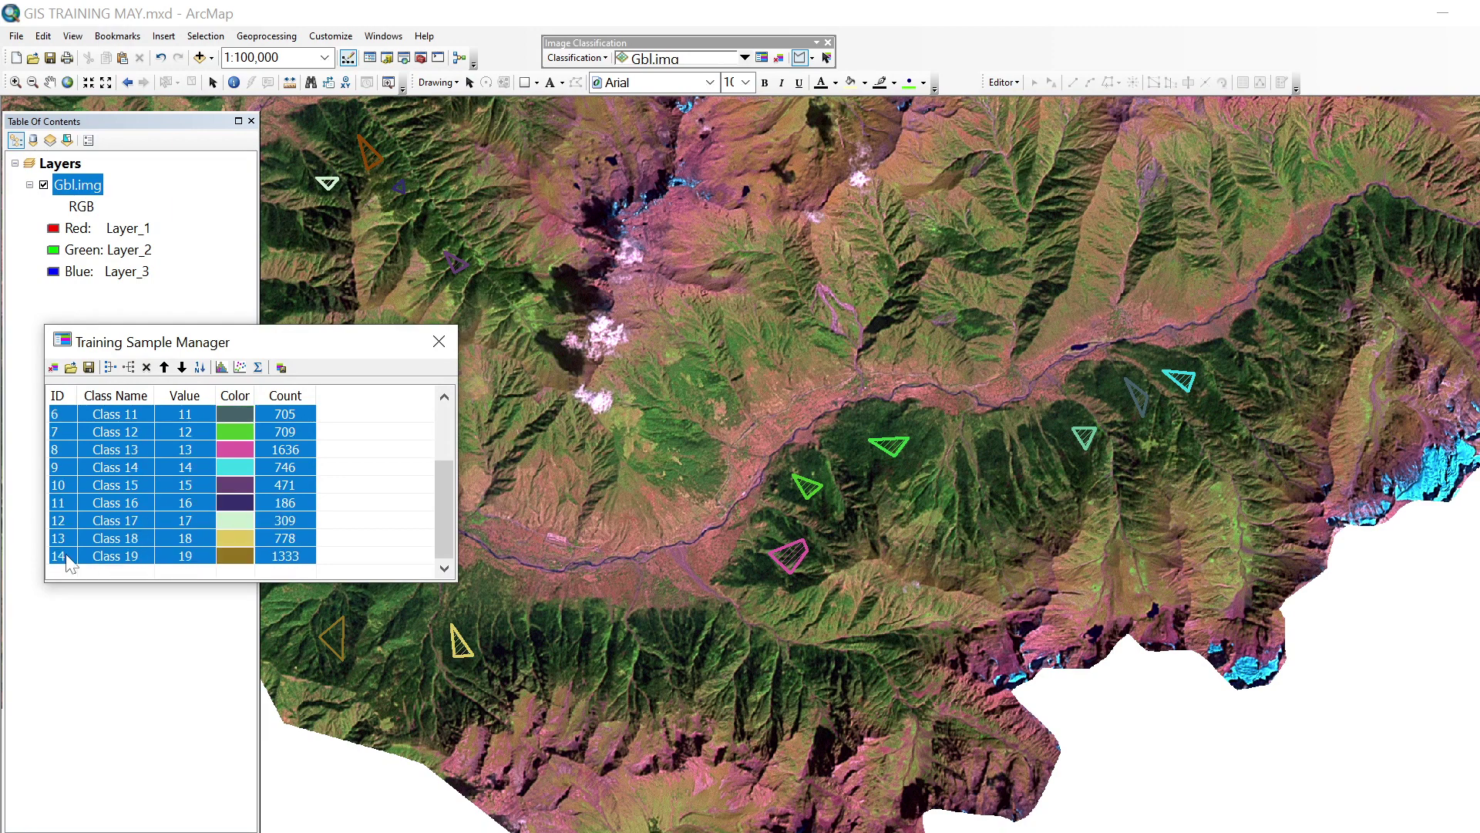
pyautogui.click(110, 368)
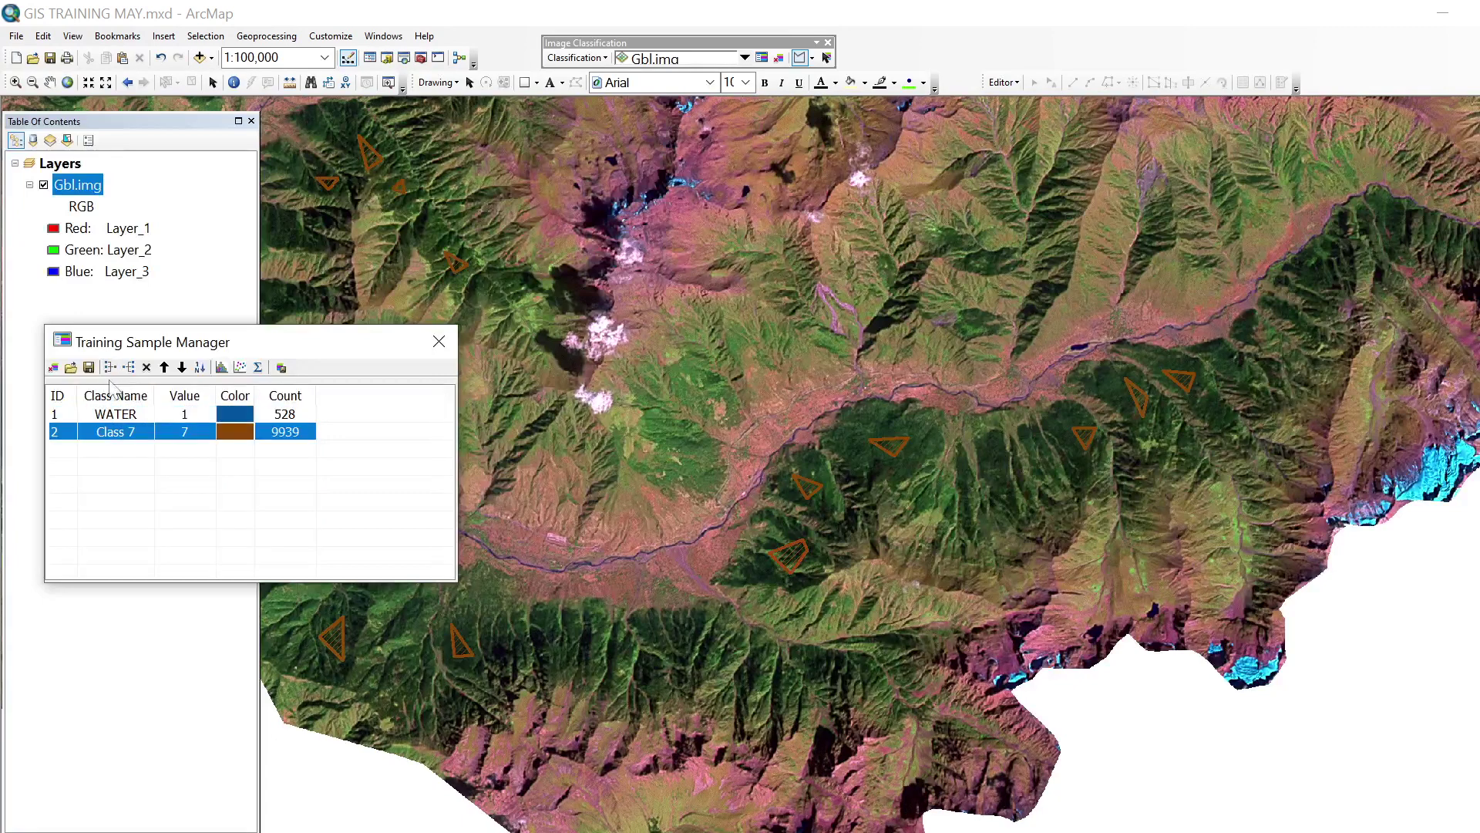
# - Rename the merged Class 7 as FORESTS
pyautogui.click(139, 437)
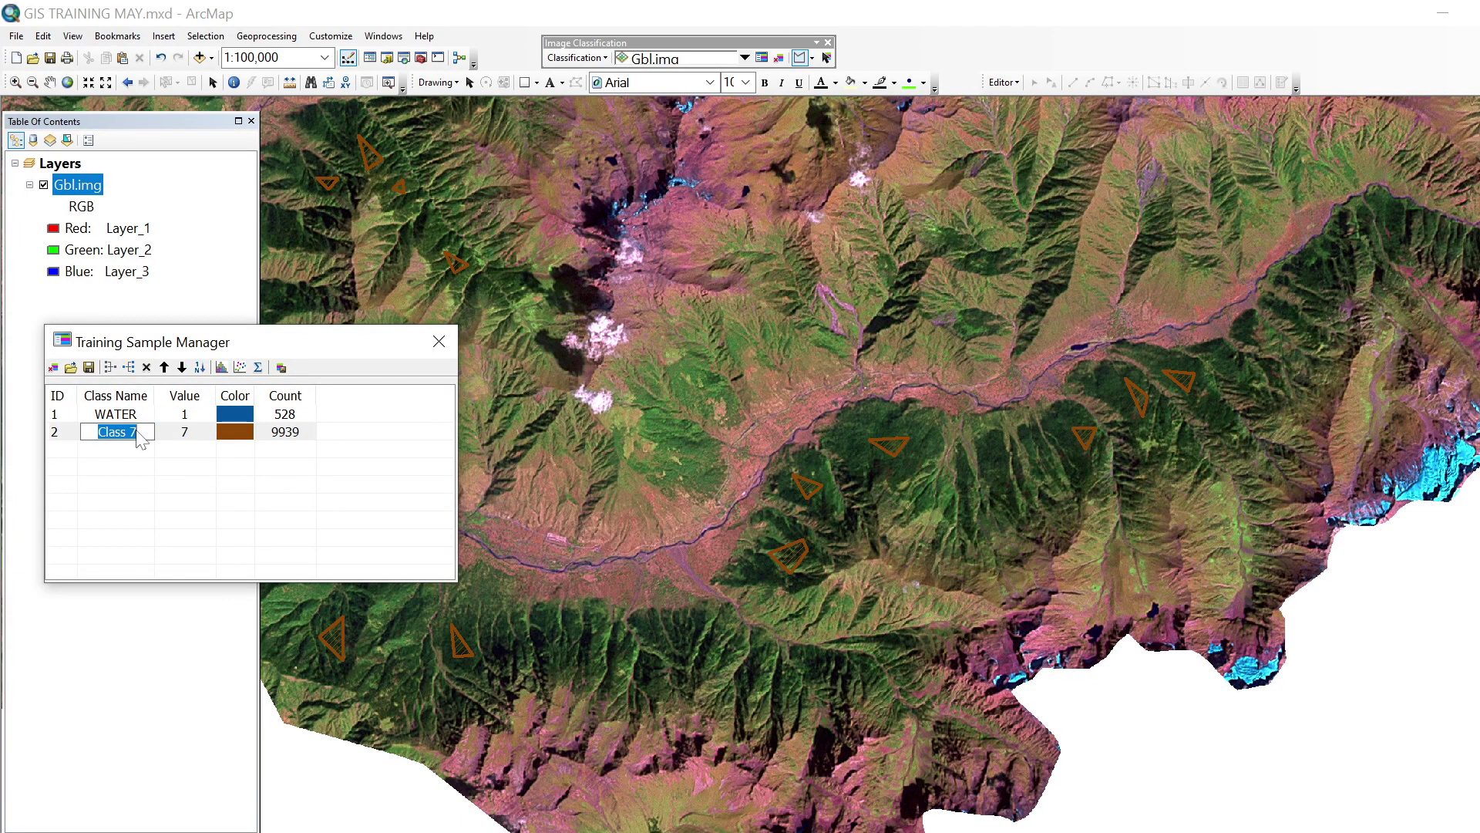
pyautogui.write('FORESTS')
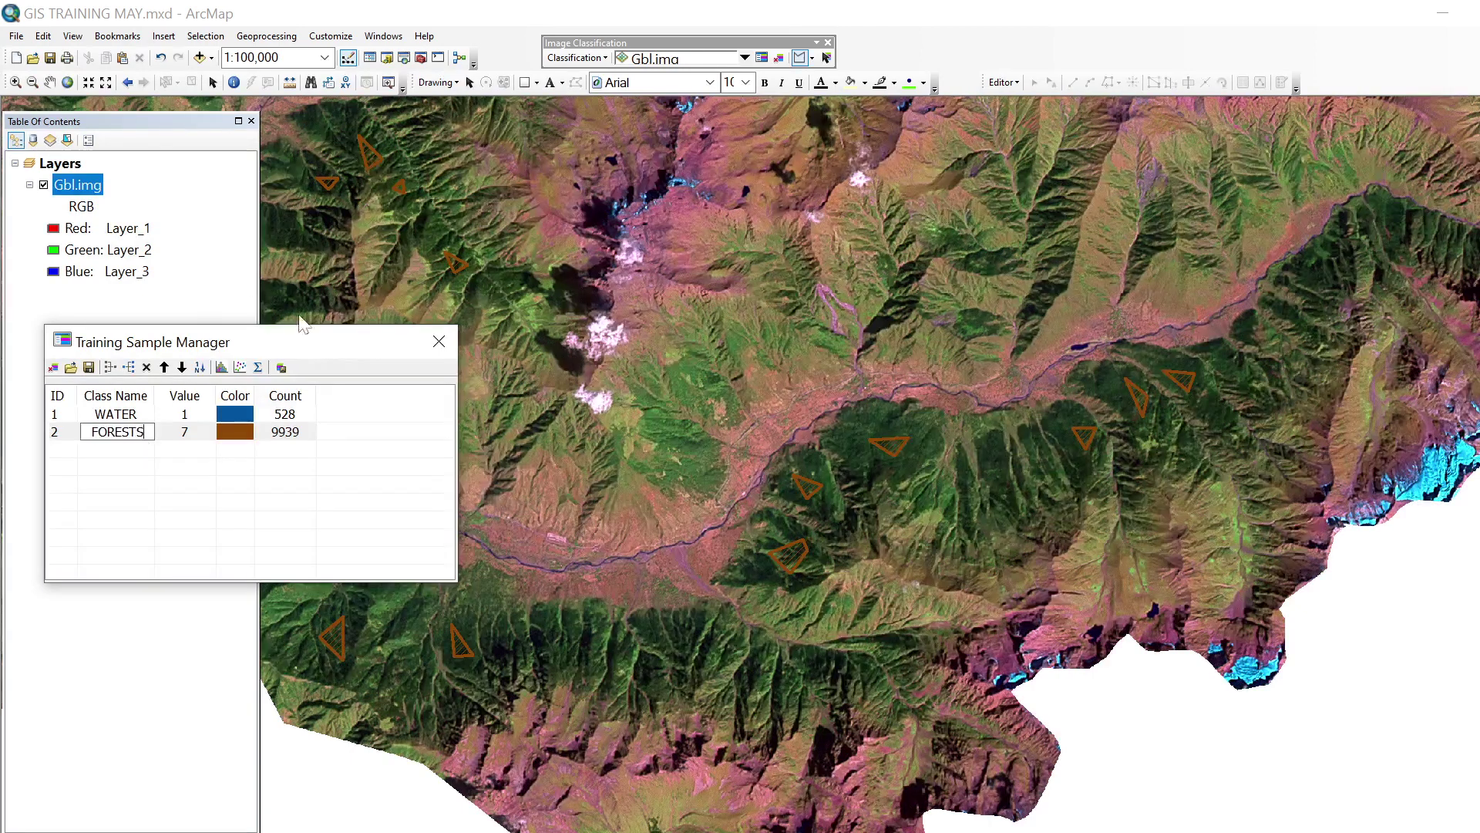
pyautogui.press('Return')
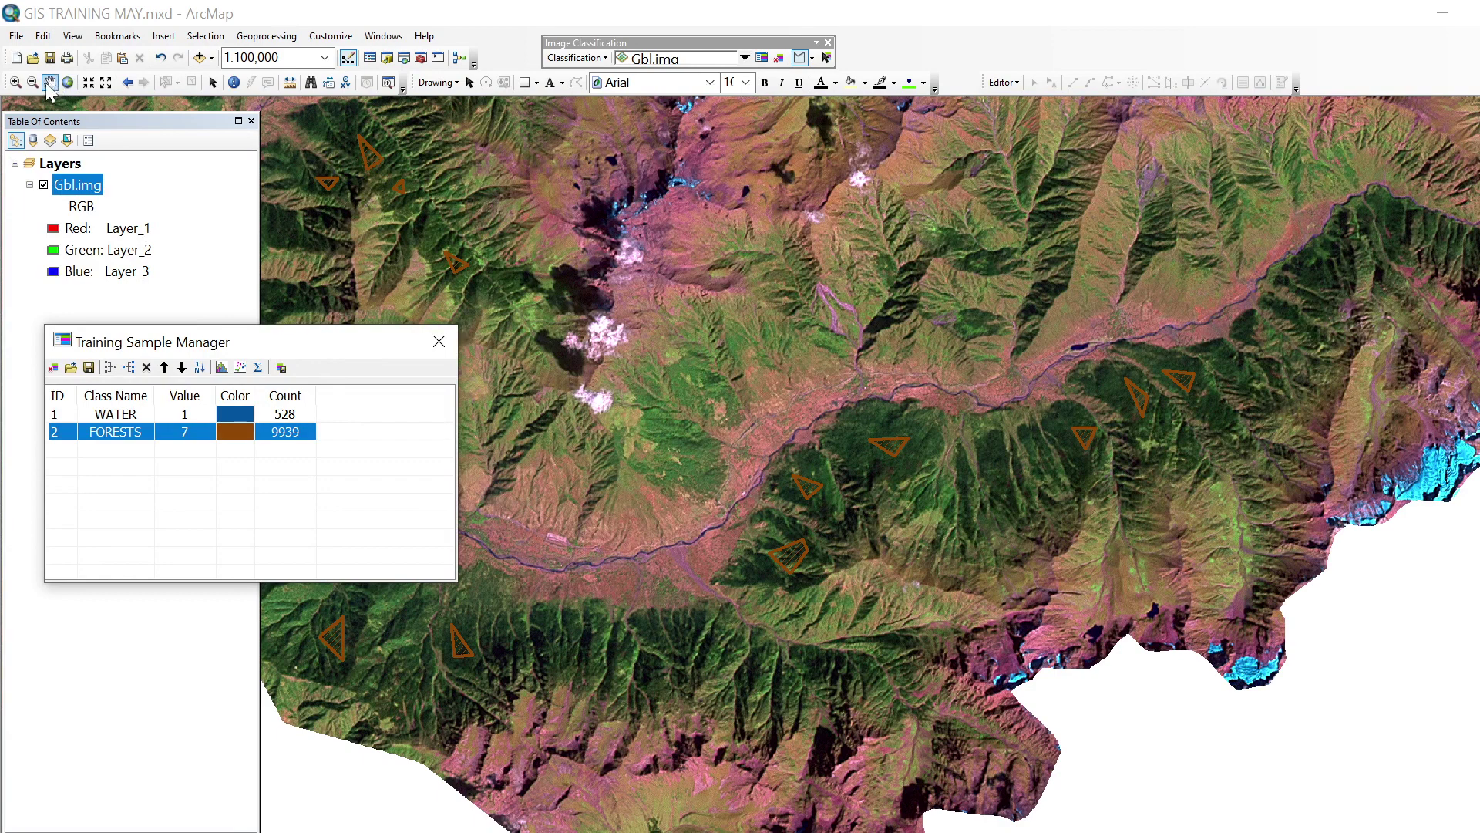
# - Draw three small training polygons on the bright cyan ice patches along the image's southeastern edge
pyautogui.click(50, 83)
pyautogui.moveTo(685, 332); pyautogui.dragTo(673, 525)
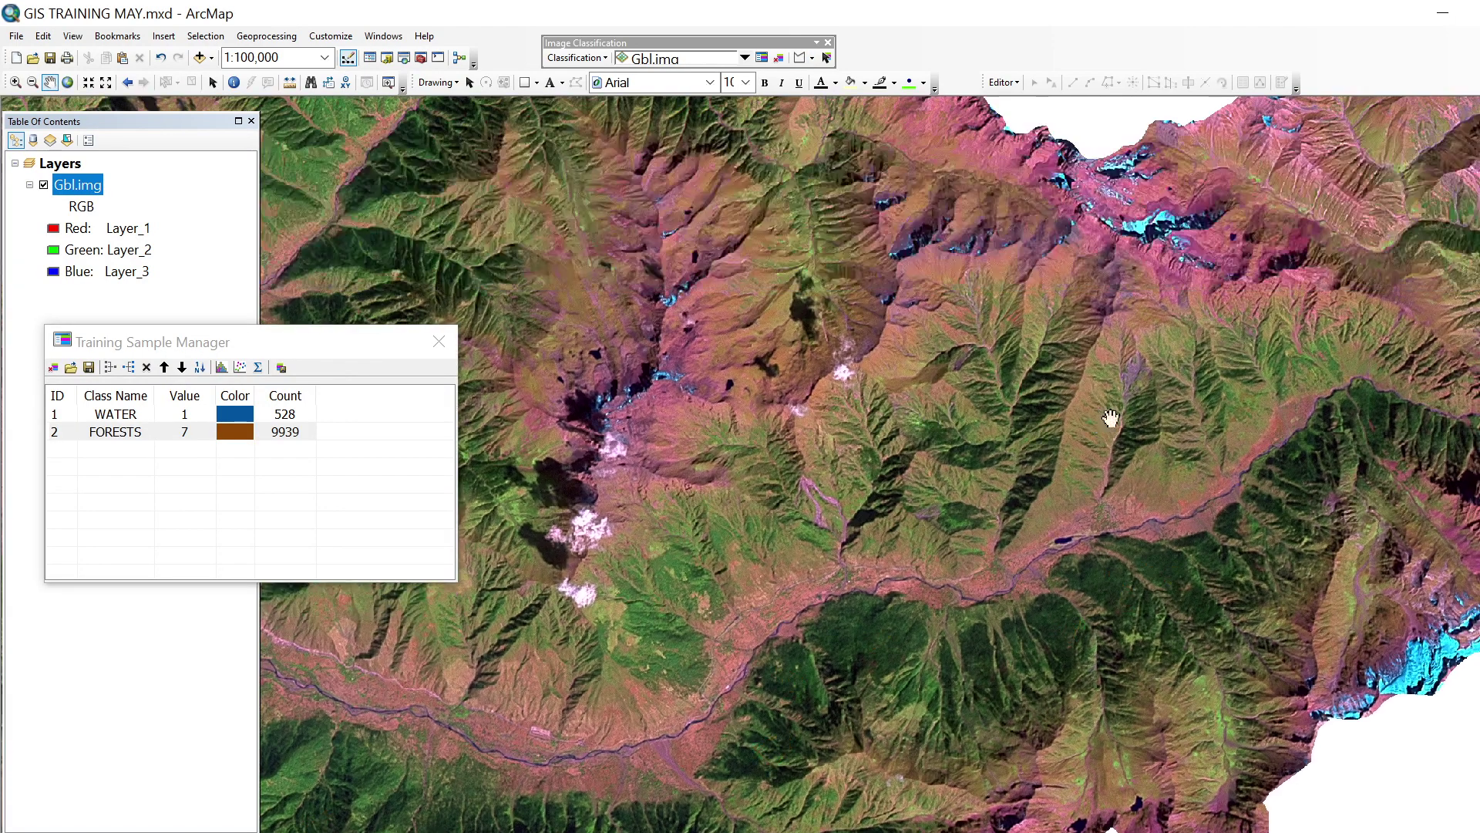
pyautogui.moveTo(1110, 419); pyautogui.dragTo(701, 370)
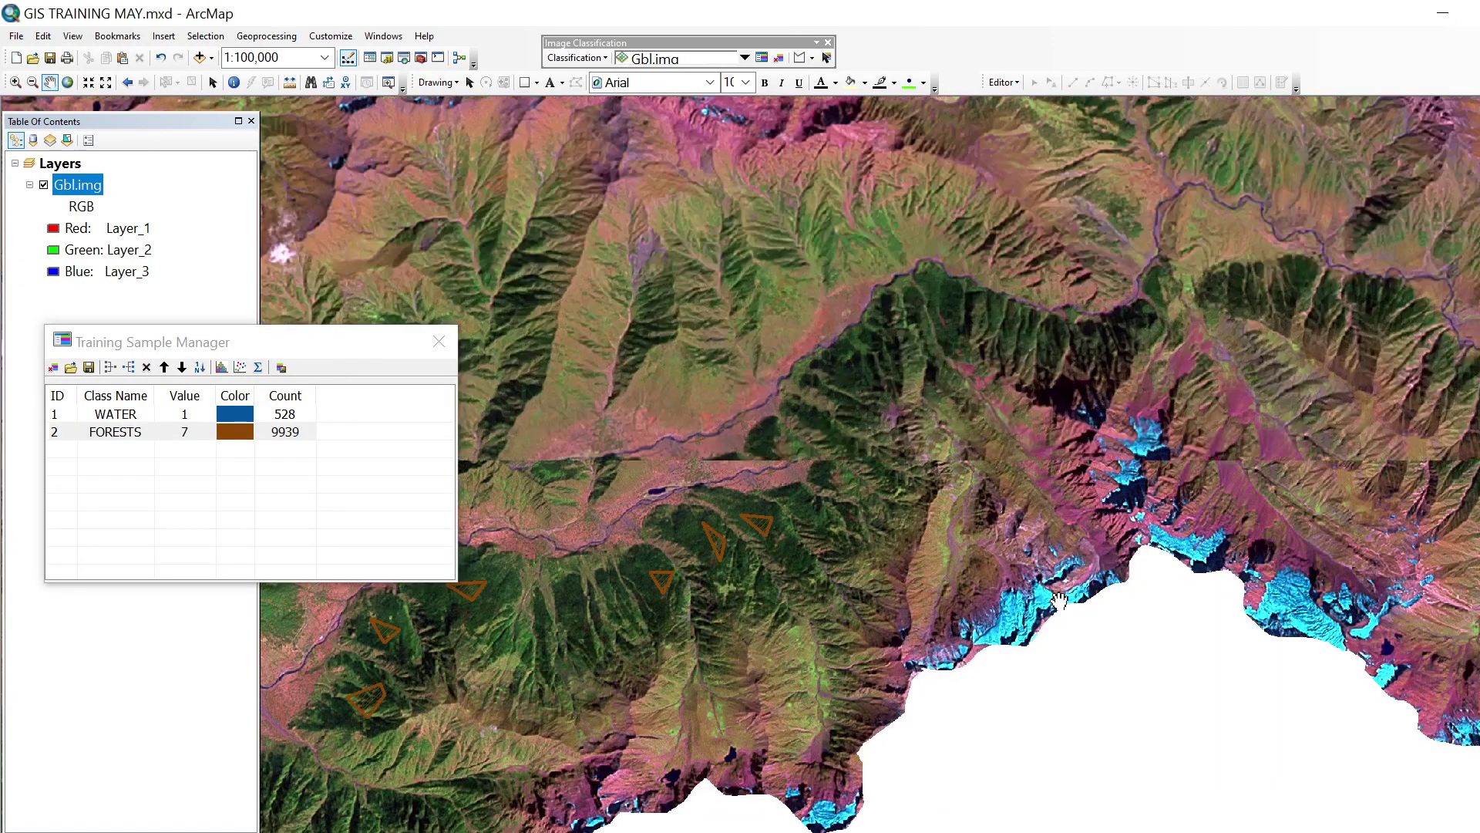
pyautogui.scroll(3, 1071, 594)
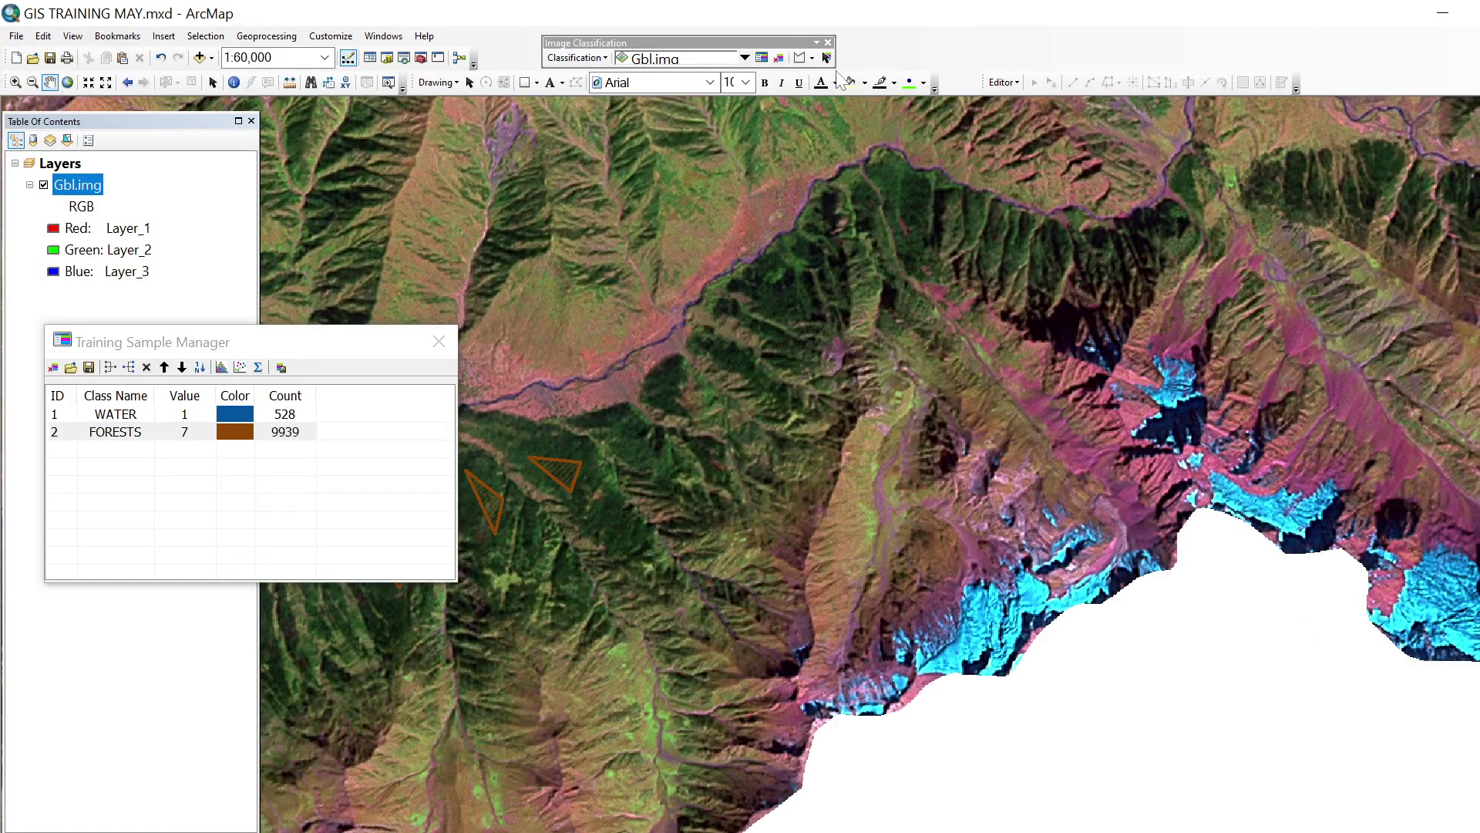
pyautogui.click(799, 57)
pyautogui.click(977, 626)
pyautogui.click(974, 601)
pyautogui.doubleClick(991, 626)
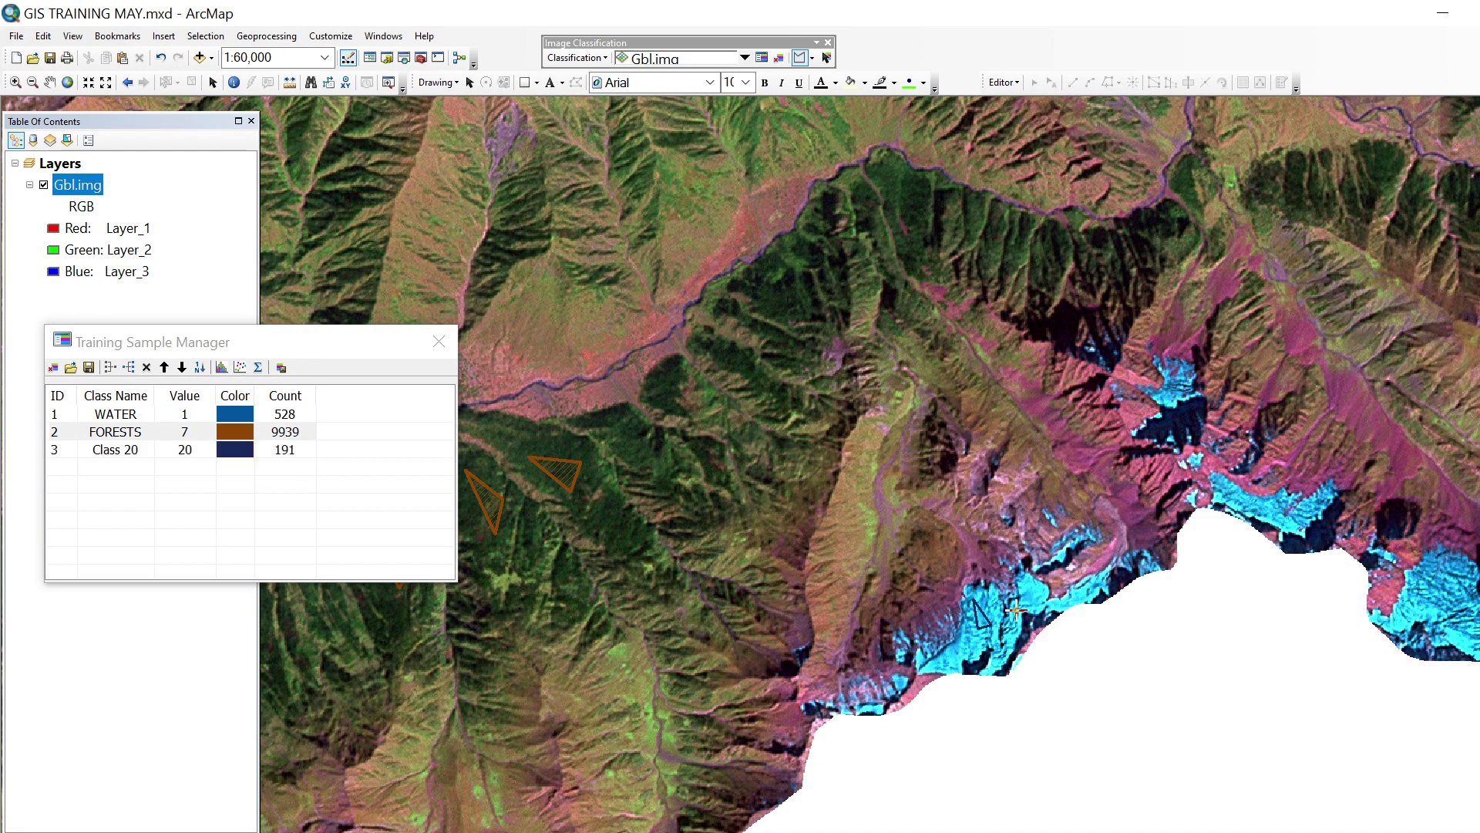
pyautogui.doubleClick(1039, 598)
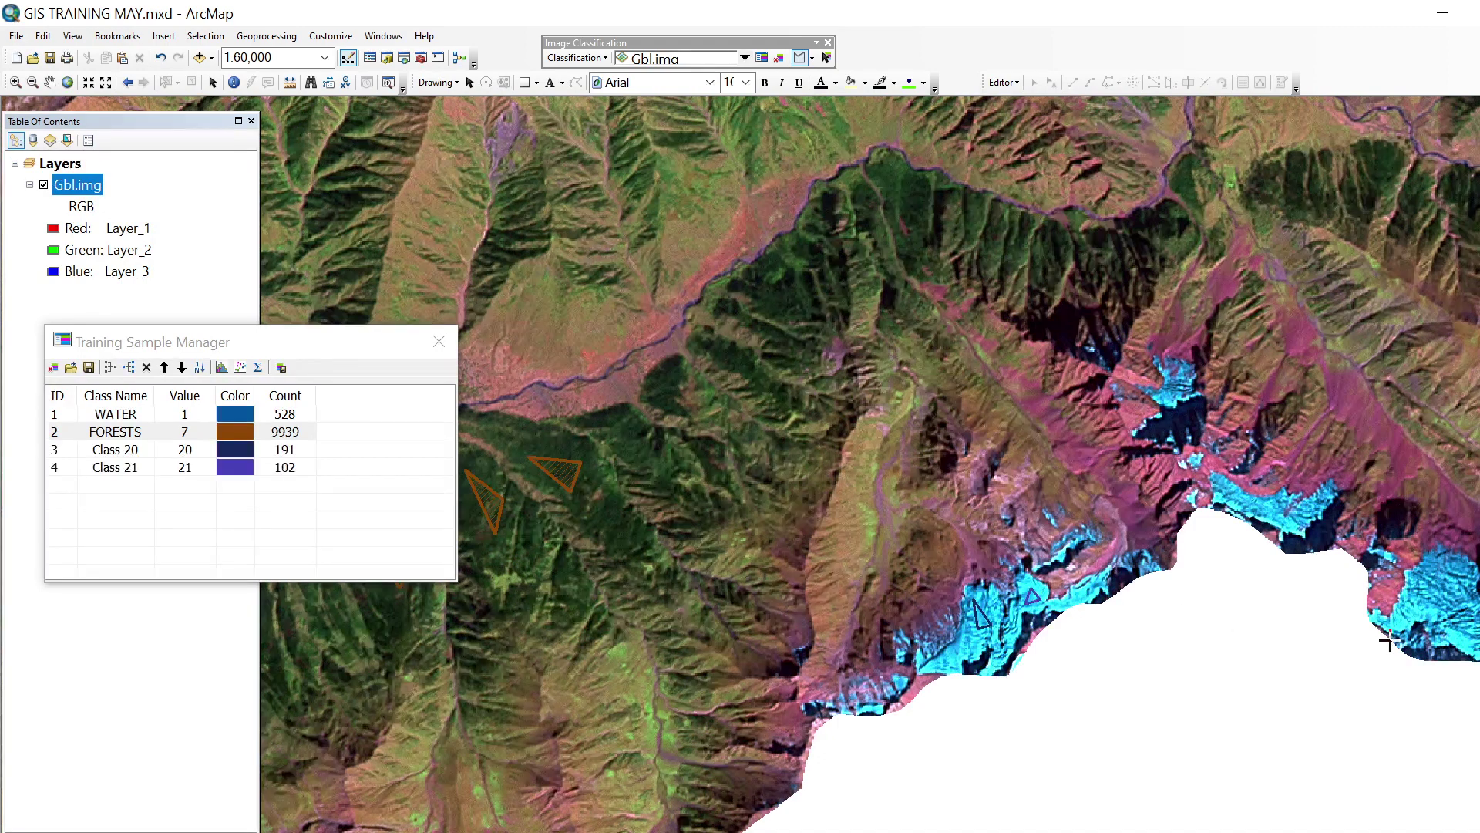
pyautogui.click(1455, 637)
pyautogui.doubleClick(1468, 633)
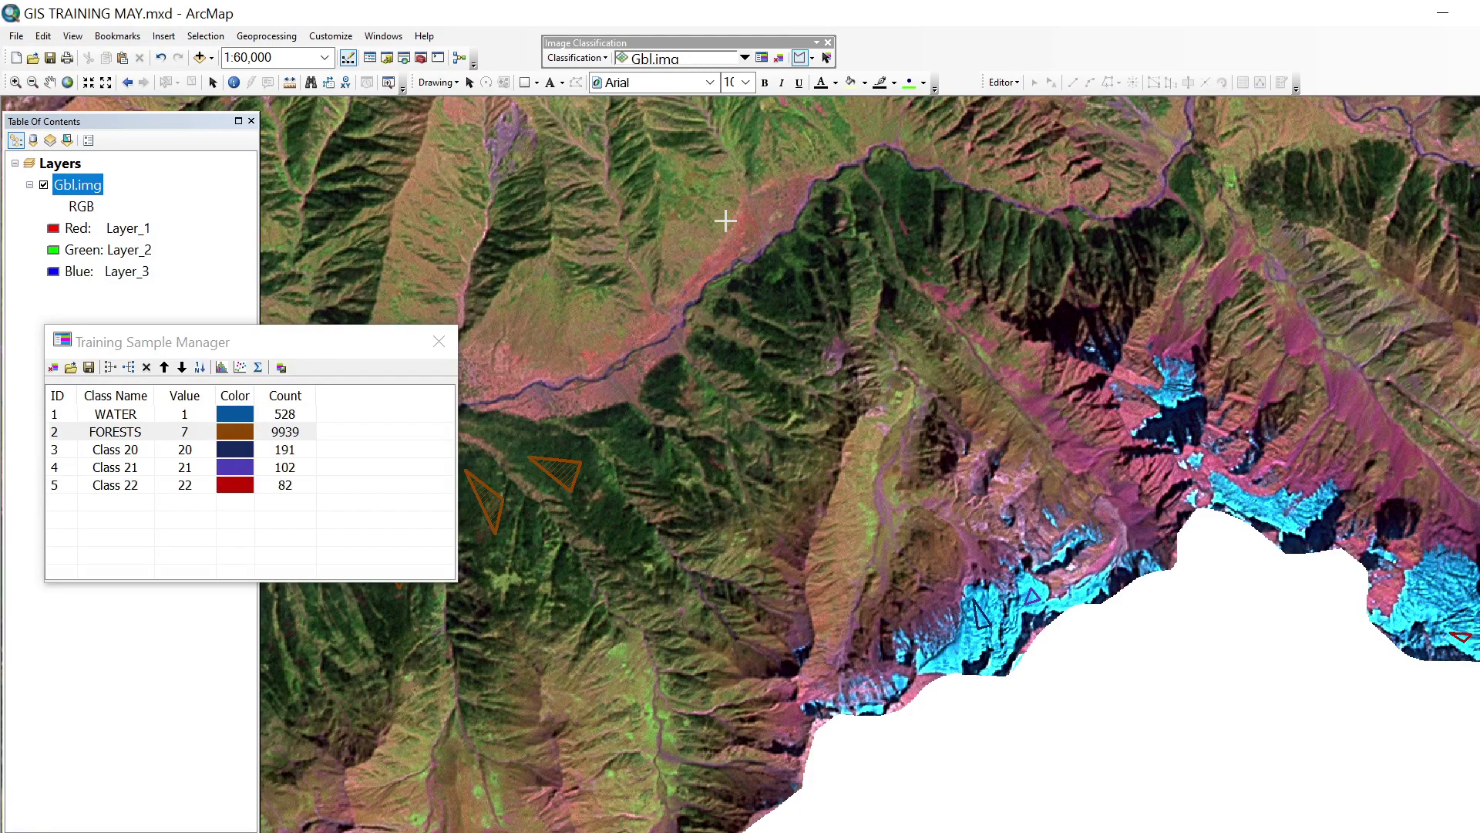
# - Draw two triangular training samples on the bright cyan glaciers near the image's northeastern edge
pyautogui.click(49, 82)
pyautogui.moveTo(1212, 231); pyautogui.dragTo(1074, 455)
pyautogui.moveTo(1232, 253); pyautogui.dragTo(931, 402)
pyautogui.moveTo(1191, 345); pyautogui.dragTo(920, 433)
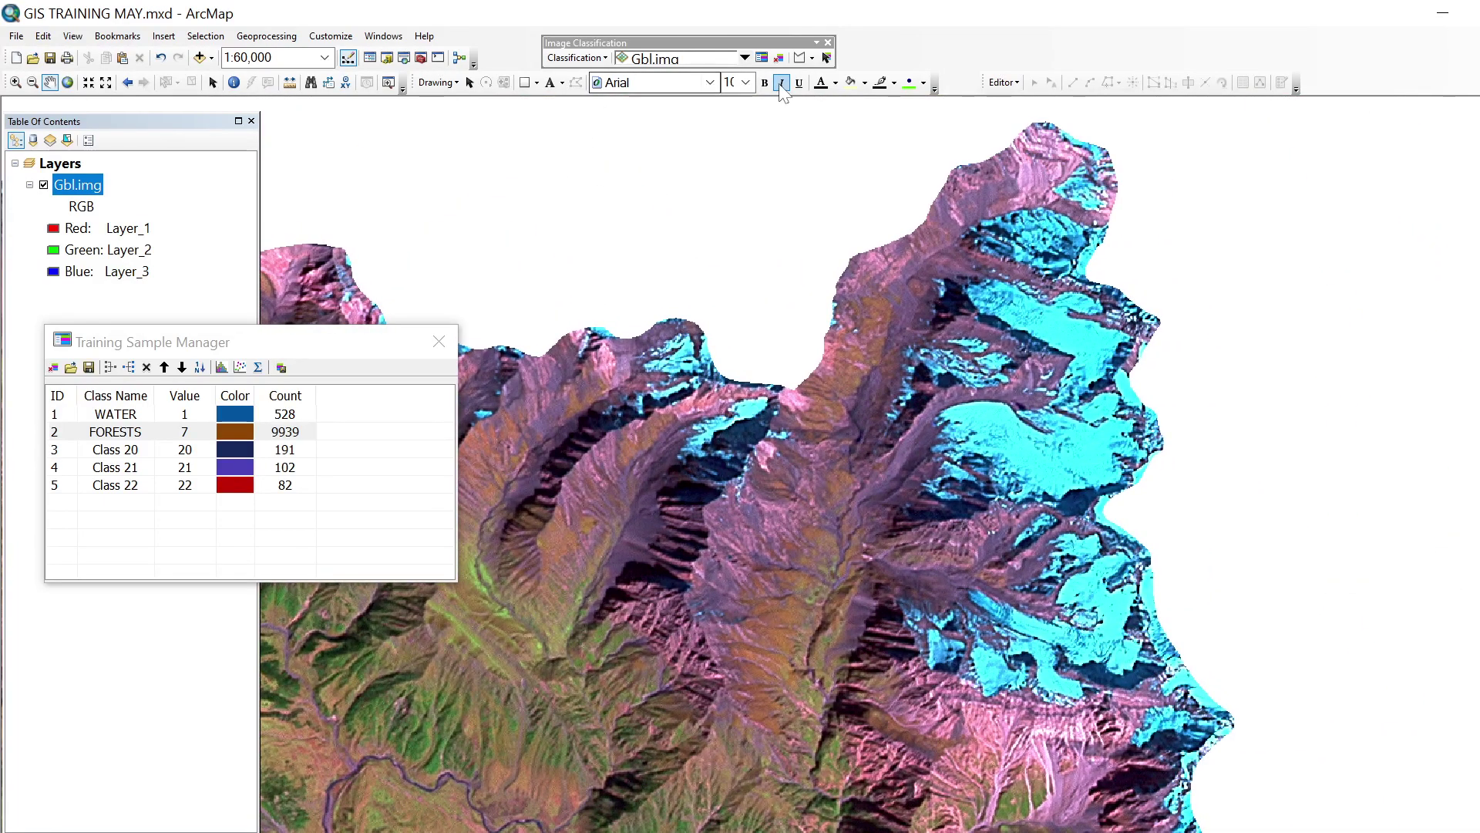
pyautogui.click(799, 58)
pyautogui.click(1042, 320)
pyautogui.click(1094, 331)
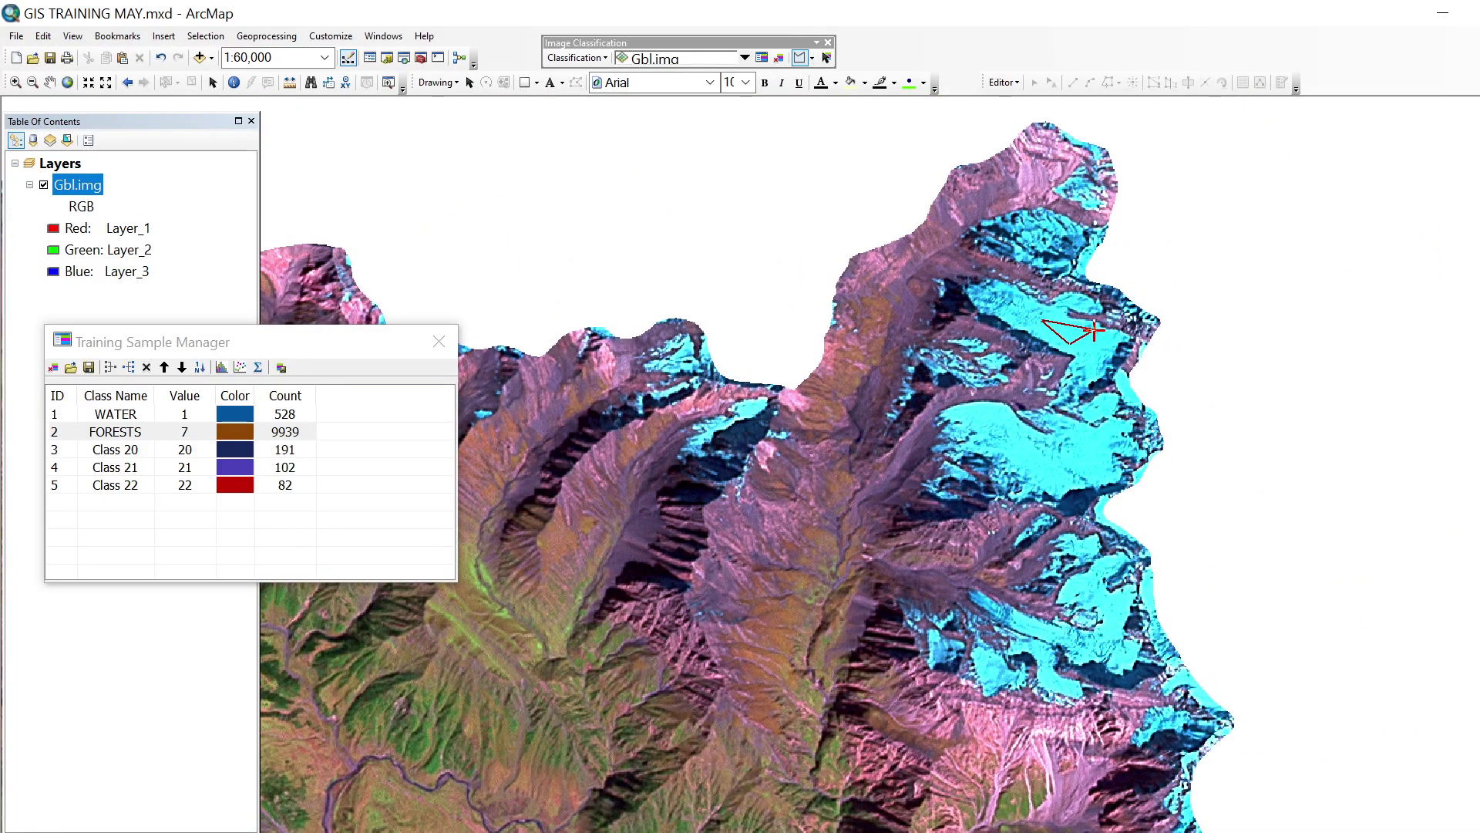
pyautogui.doubleClick(1068, 343)
pyautogui.click(1081, 454)
pyautogui.click(1082, 430)
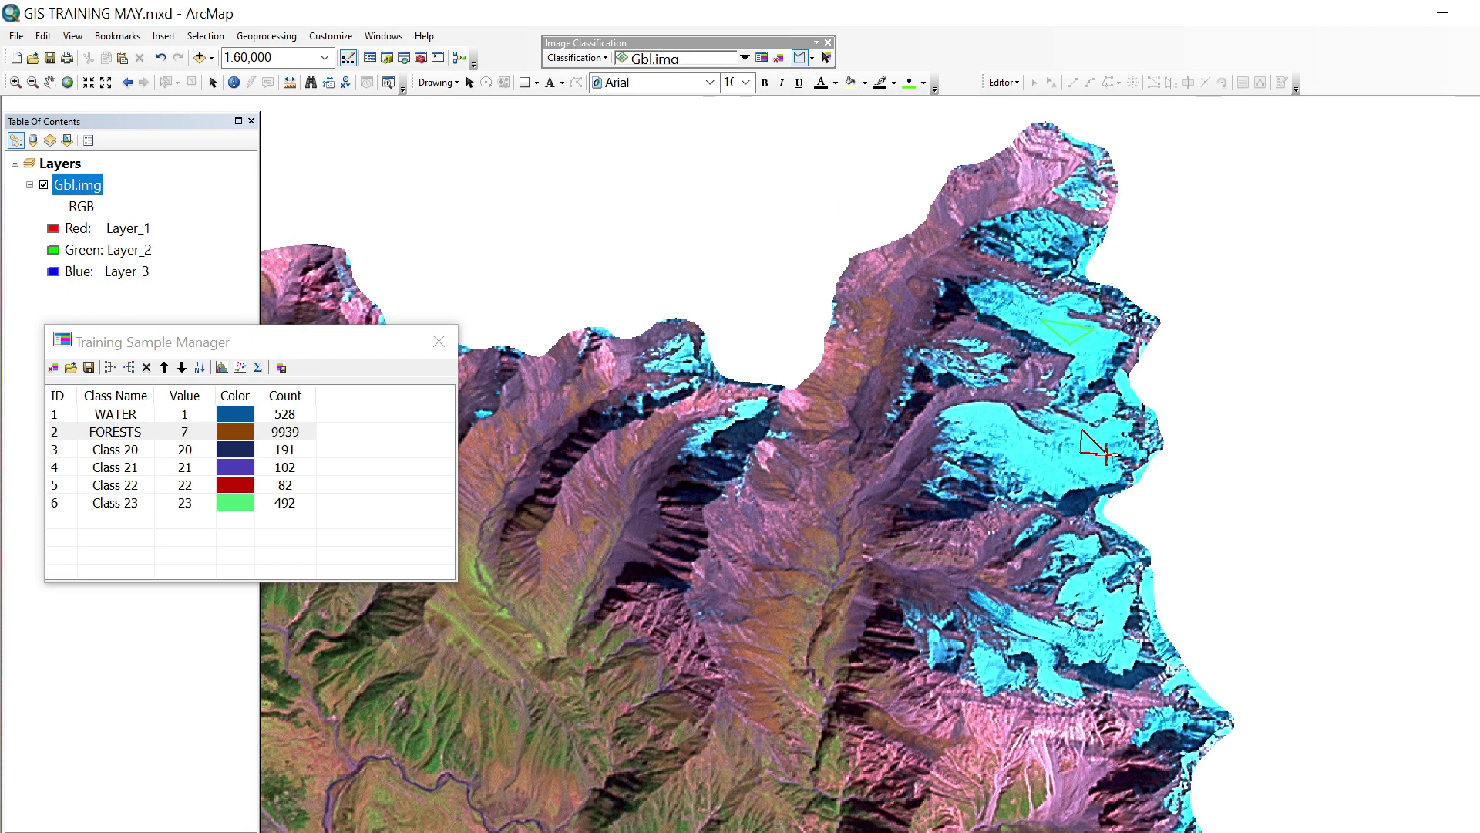
pyautogui.doubleClick(1107, 454)
# - Add two more triangular training samples on the western part of the largest northeastern cyan glacier
pyautogui.click(1006, 440)
pyautogui.click(1040, 466)
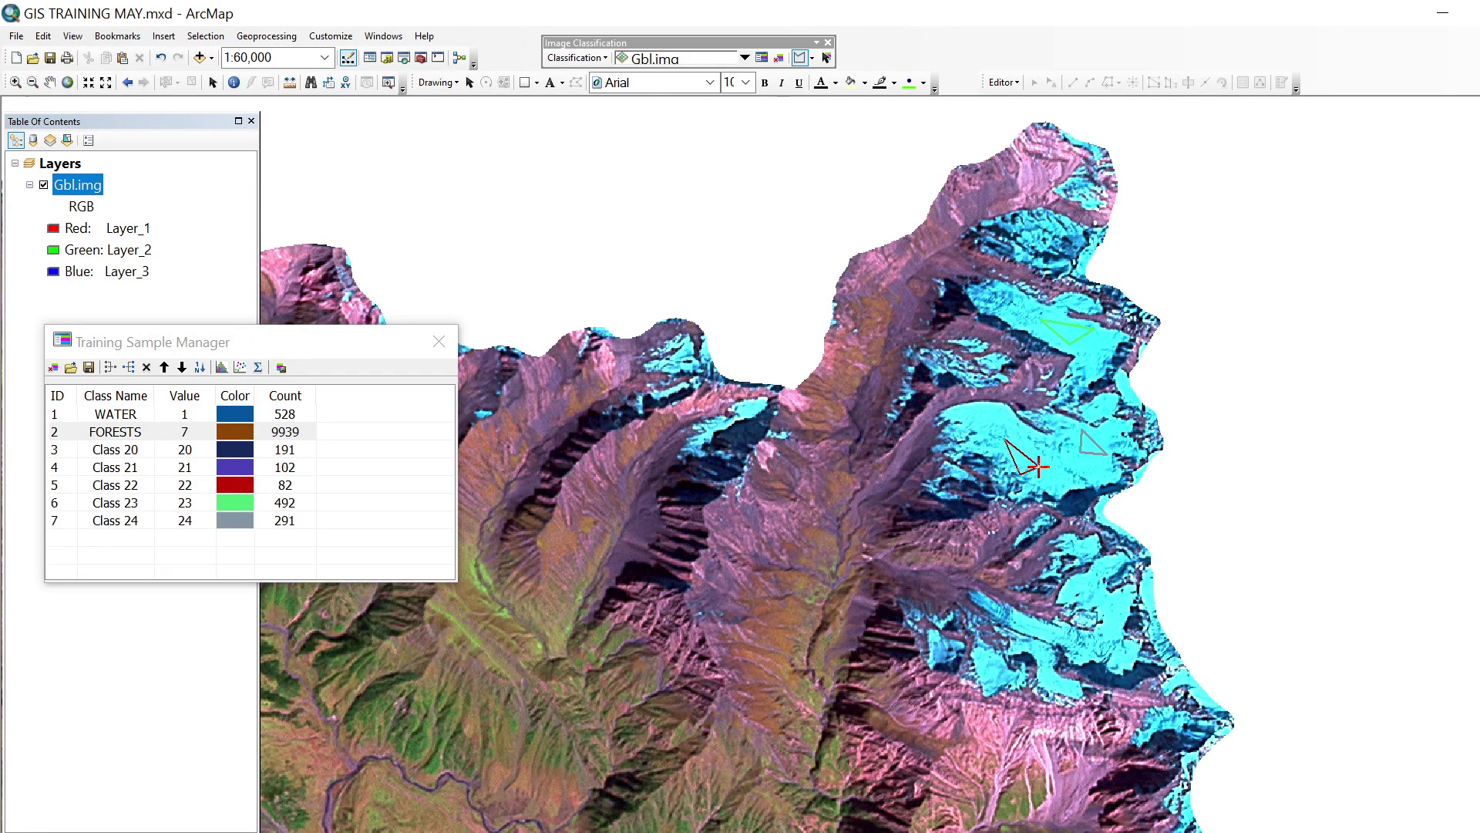
pyautogui.doubleClick(1019, 473)
pyautogui.click(965, 419)
pyautogui.click(995, 419)
pyautogui.doubleClick(977, 434)
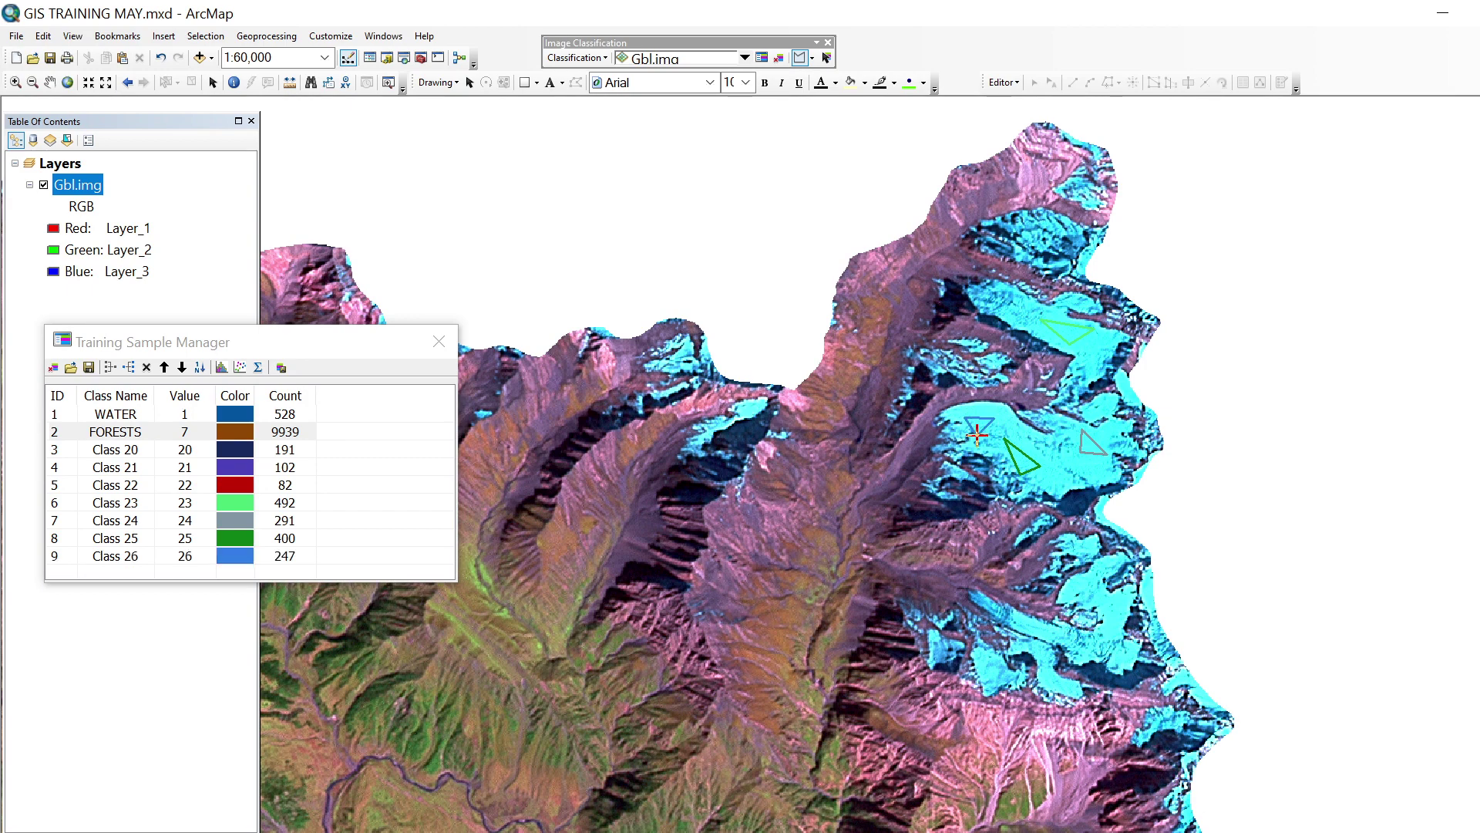
# - Merge the training samples Class 20 through Class 26 into one class
pyautogui.click(67, 455)
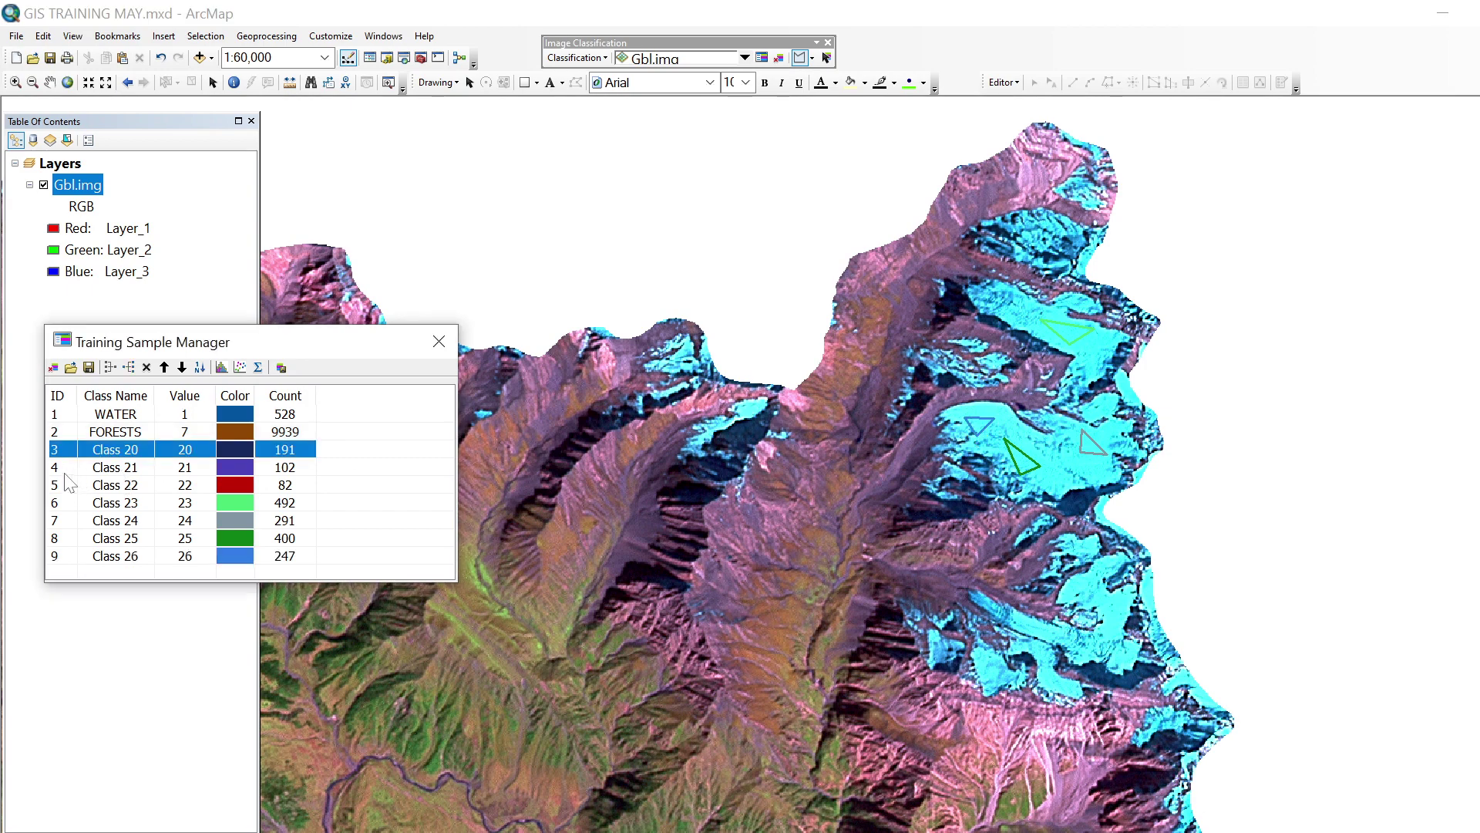
pyautogui.keyDown('shift'); pyautogui.click(66, 484); pyautogui.keyUp('shift')
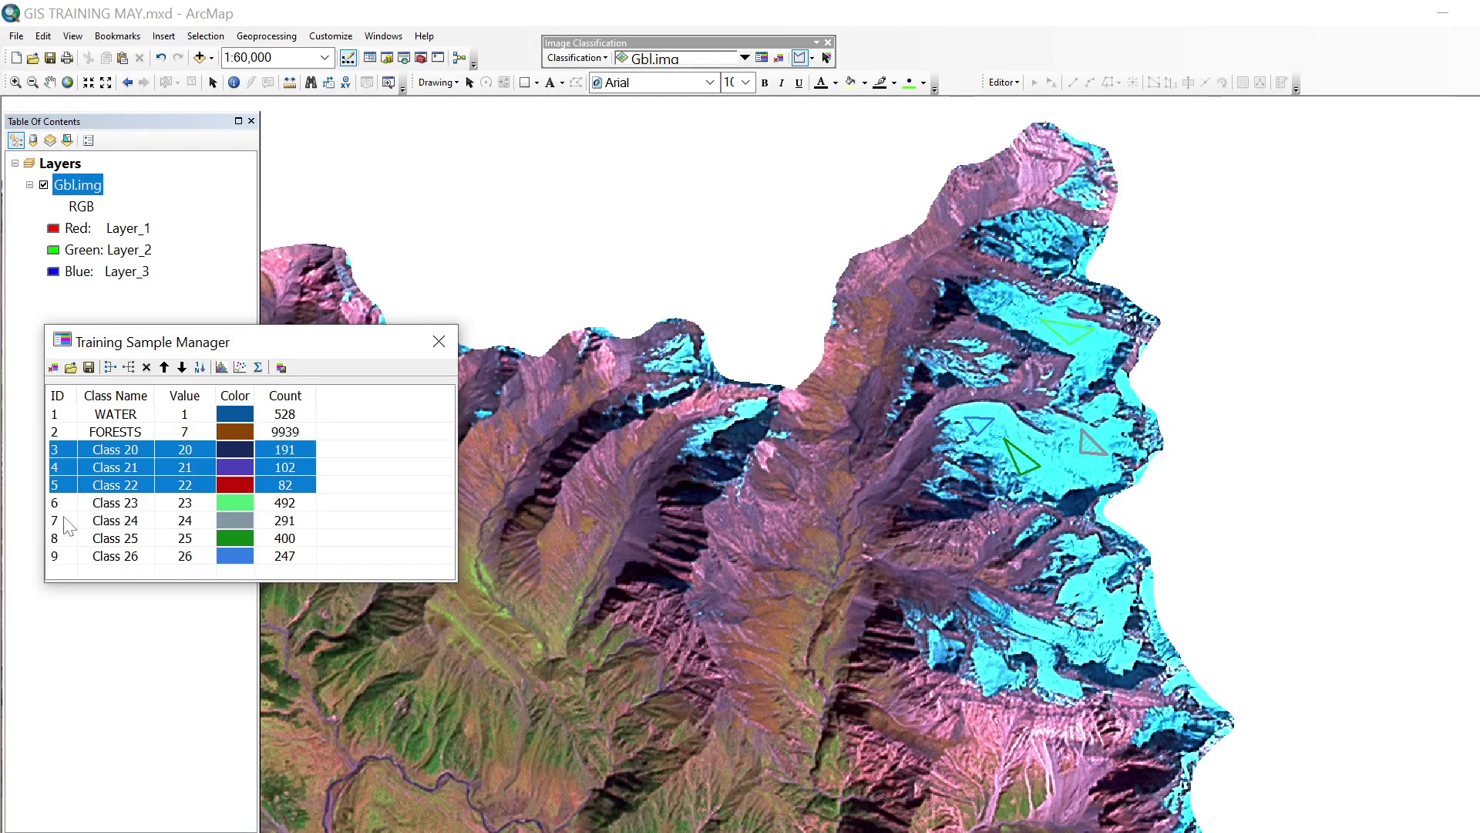
pyautogui.keyDown('shift'); pyautogui.click(54, 508); pyautogui.keyUp('shift')
pyautogui.keyDown('shift'); pyautogui.click(60, 525); pyautogui.keyUp('shift')
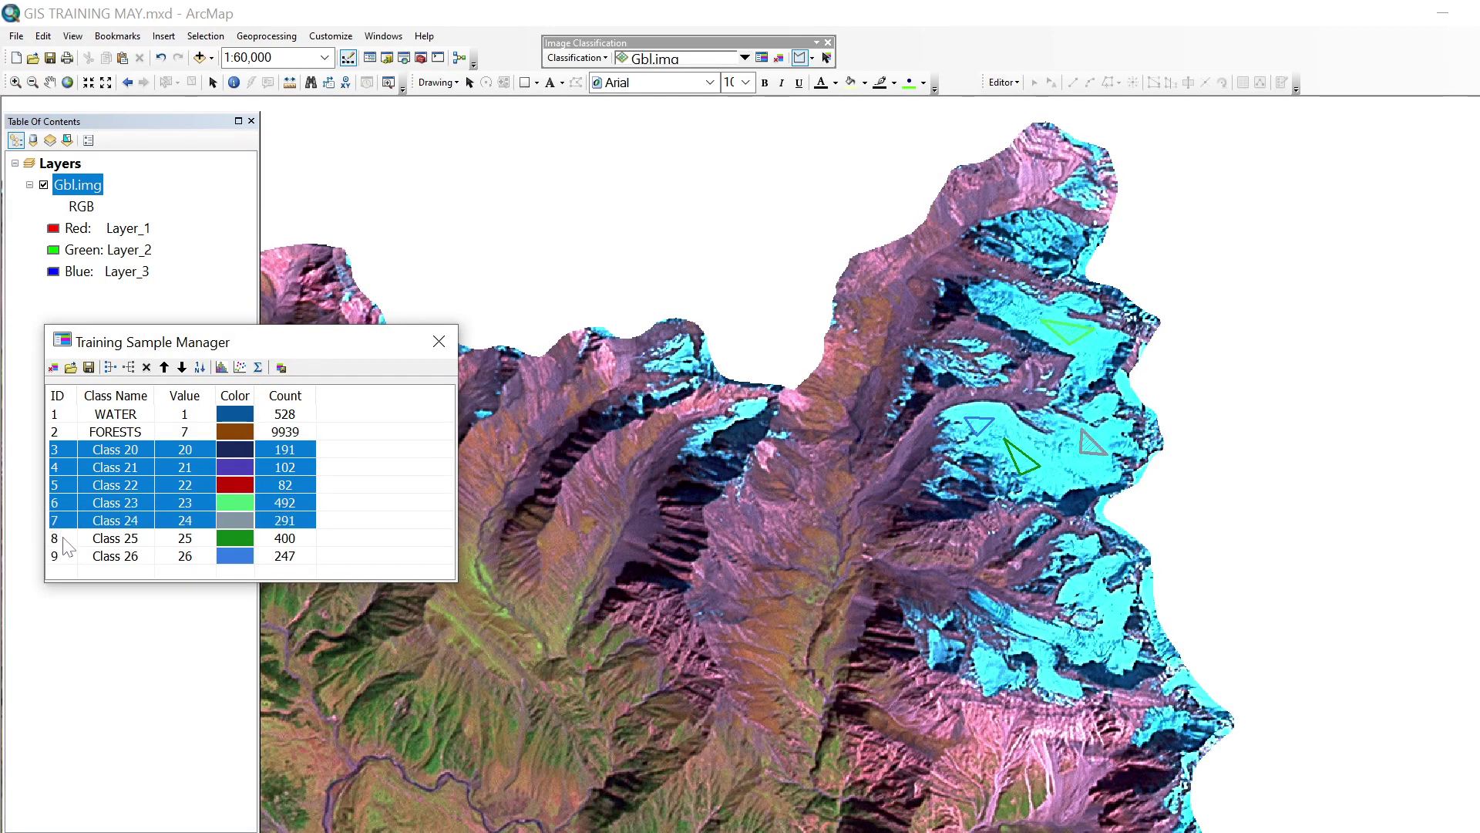
pyautogui.keyDown('shift'); pyautogui.click(64, 539); pyautogui.keyUp('shift')
pyautogui.keyDown('shift'); pyautogui.click(67, 559); pyautogui.keyUp('shift')
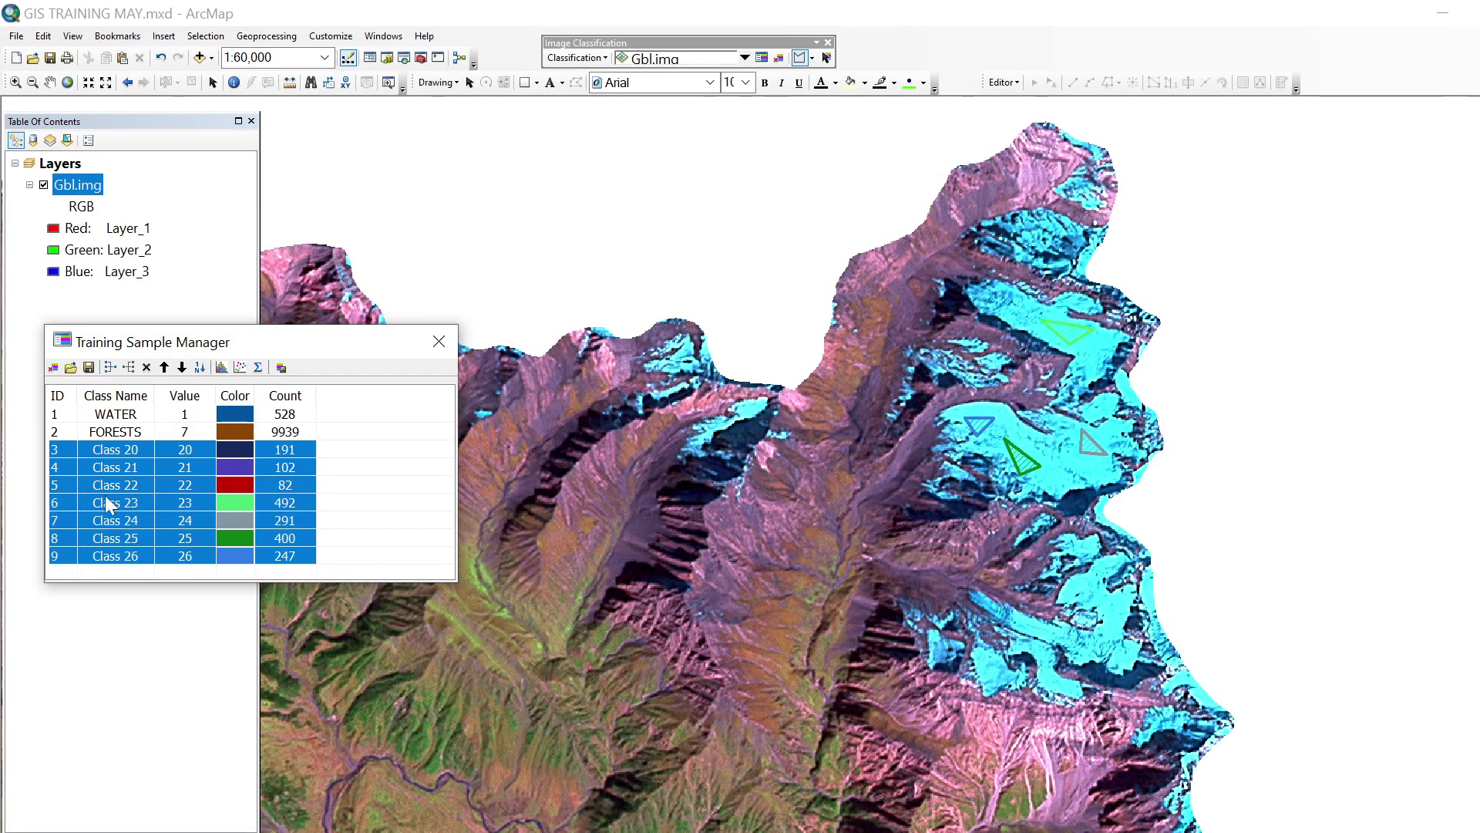
pyautogui.click(110, 370)
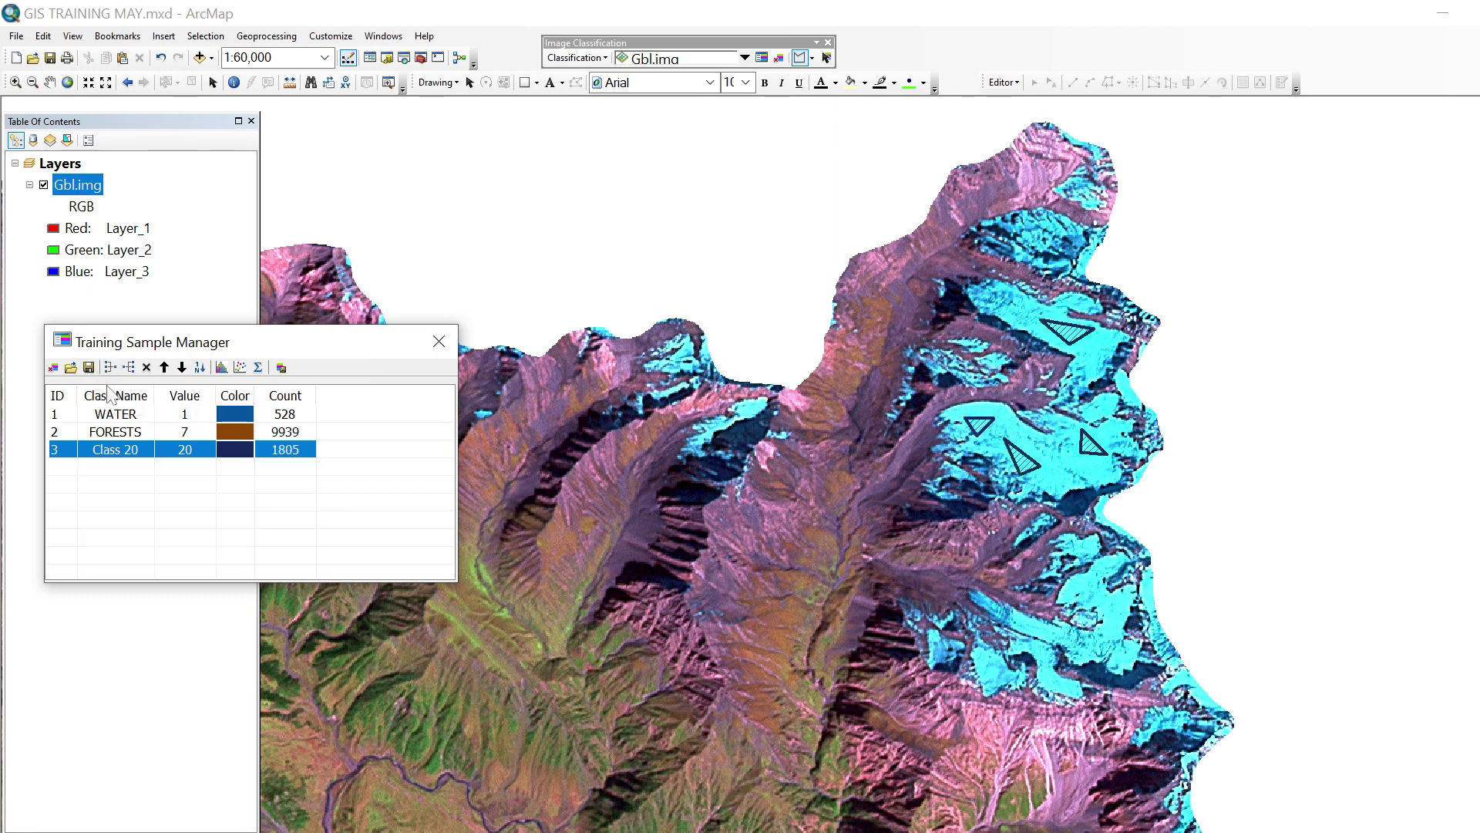
# - Rename the merged Class 20 as GLACIERS
pyautogui.click(135, 452)
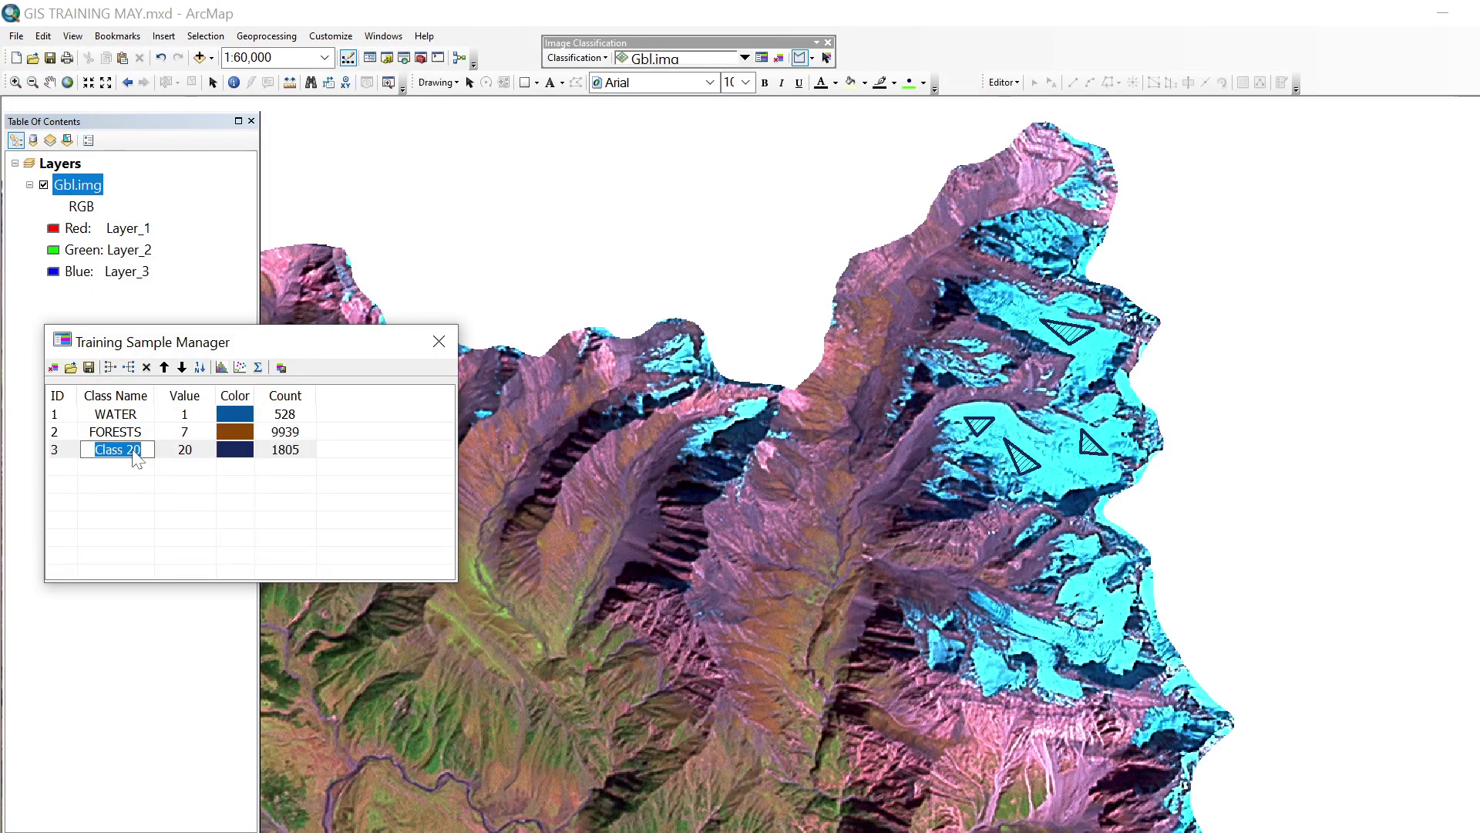
pyautogui.write('GLACIERS')
pyautogui.press('Return')
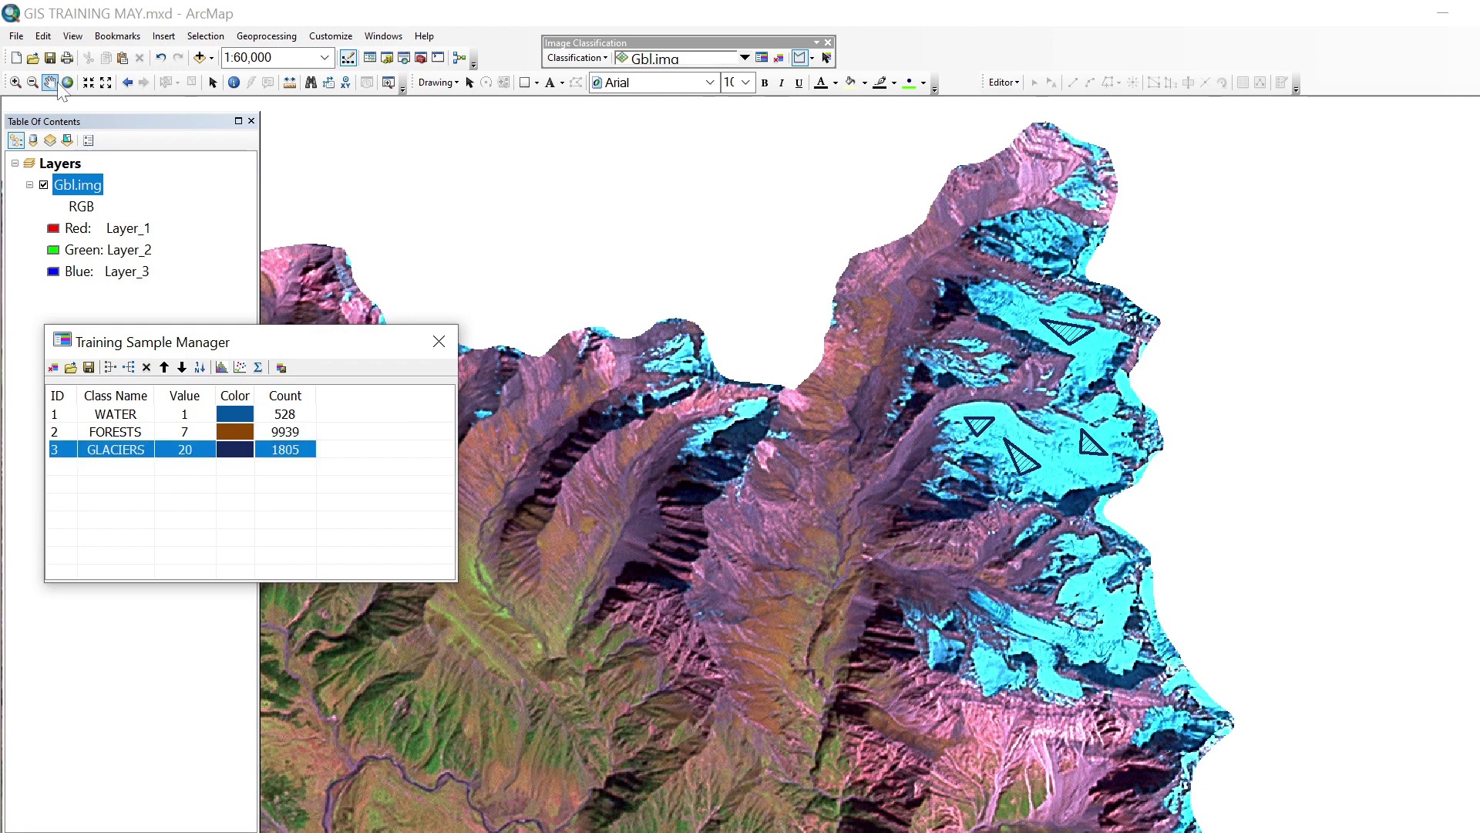
# - Draw a training sample on the bare pink patch west of the northeastern glaciers and two more on the pink ridge further northwest
pyautogui.click(759, 448)
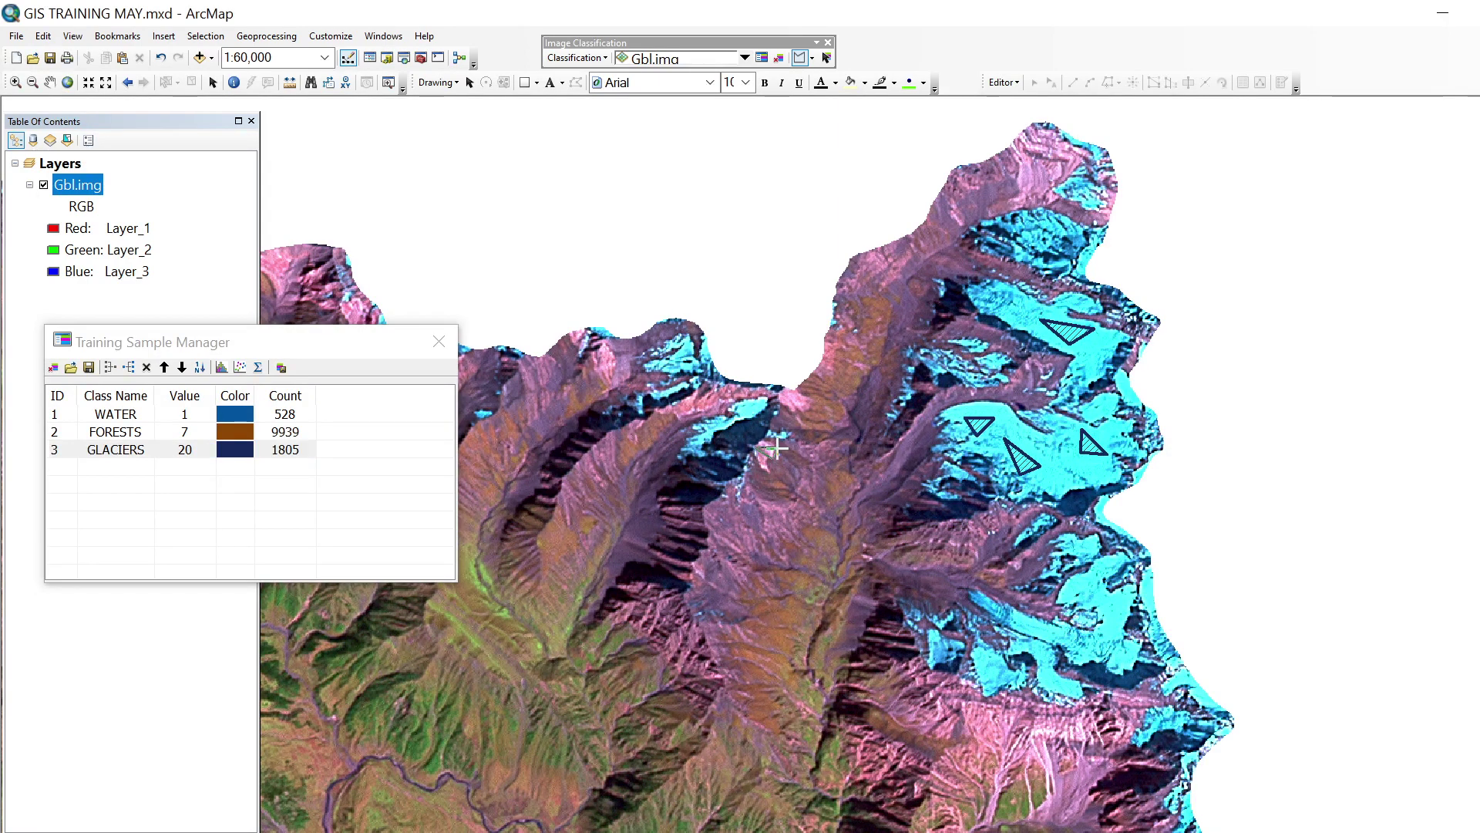
pyautogui.doubleClick(775, 447)
pyautogui.click(49, 82)
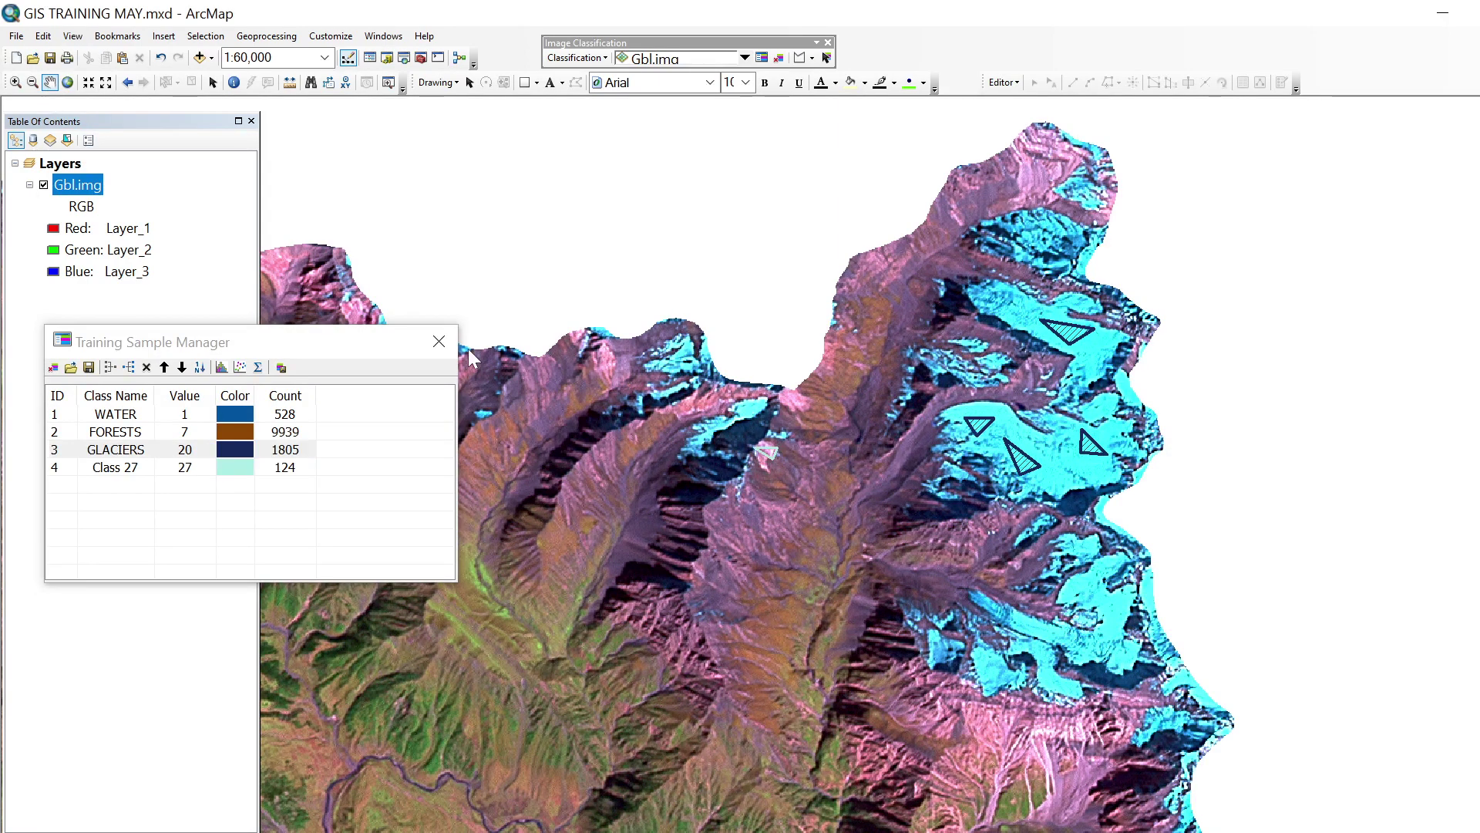
pyautogui.scroll(3, 887, 490)
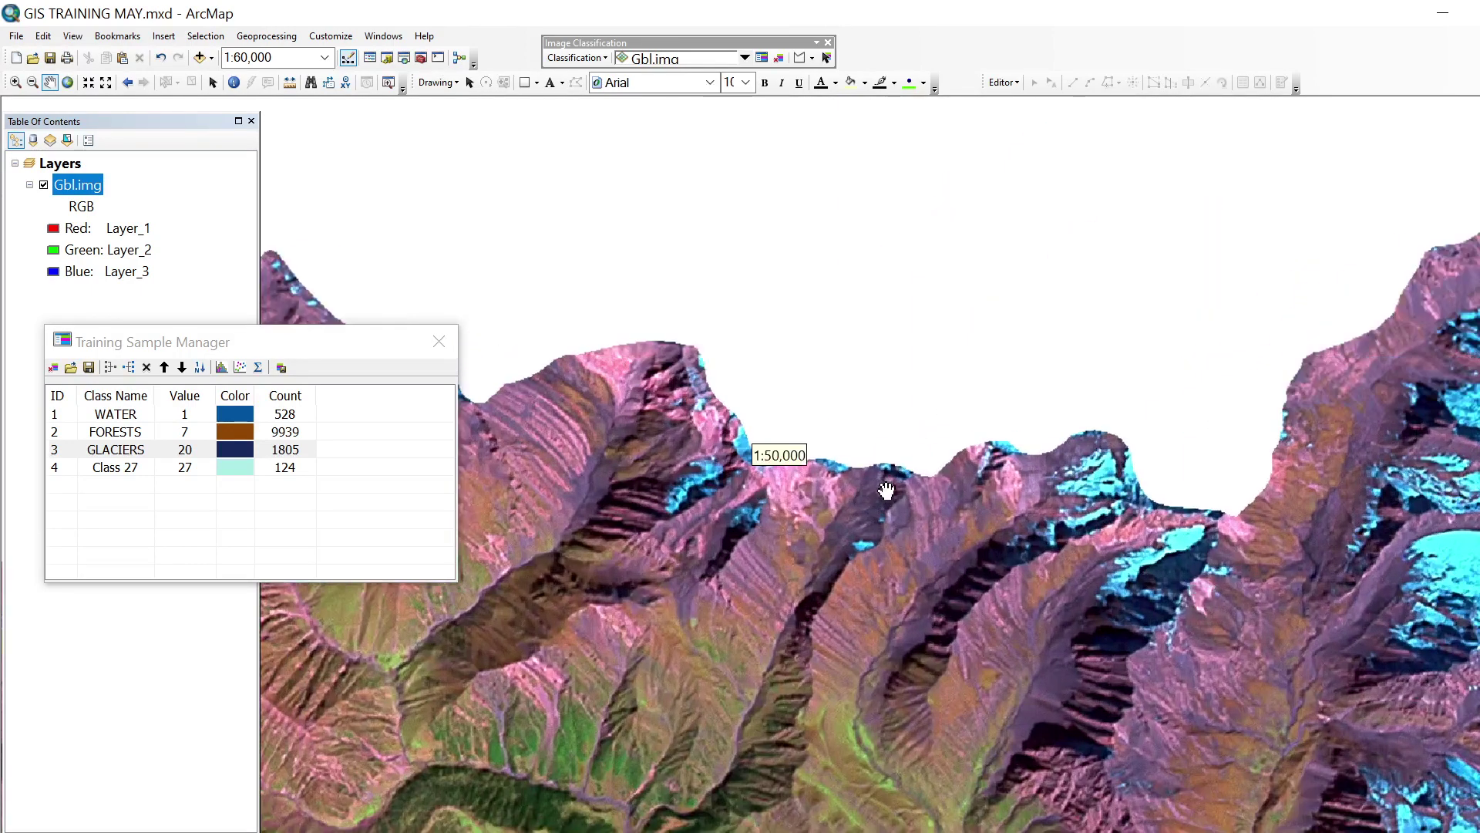
pyautogui.scroll(2, 887, 491)
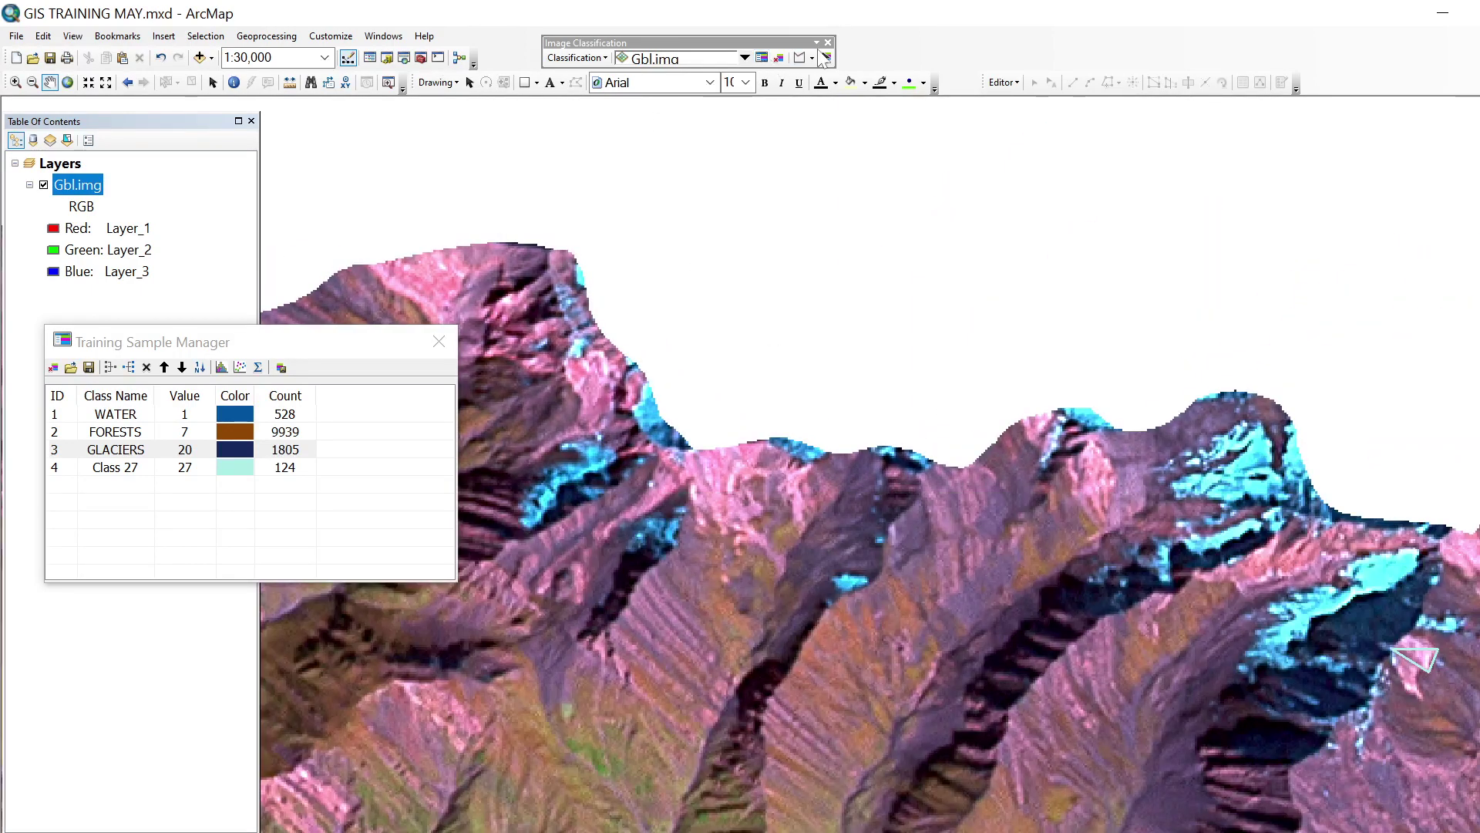
pyautogui.click(799, 58)
pyautogui.click(484, 267)
pyautogui.doubleClick(487, 275)
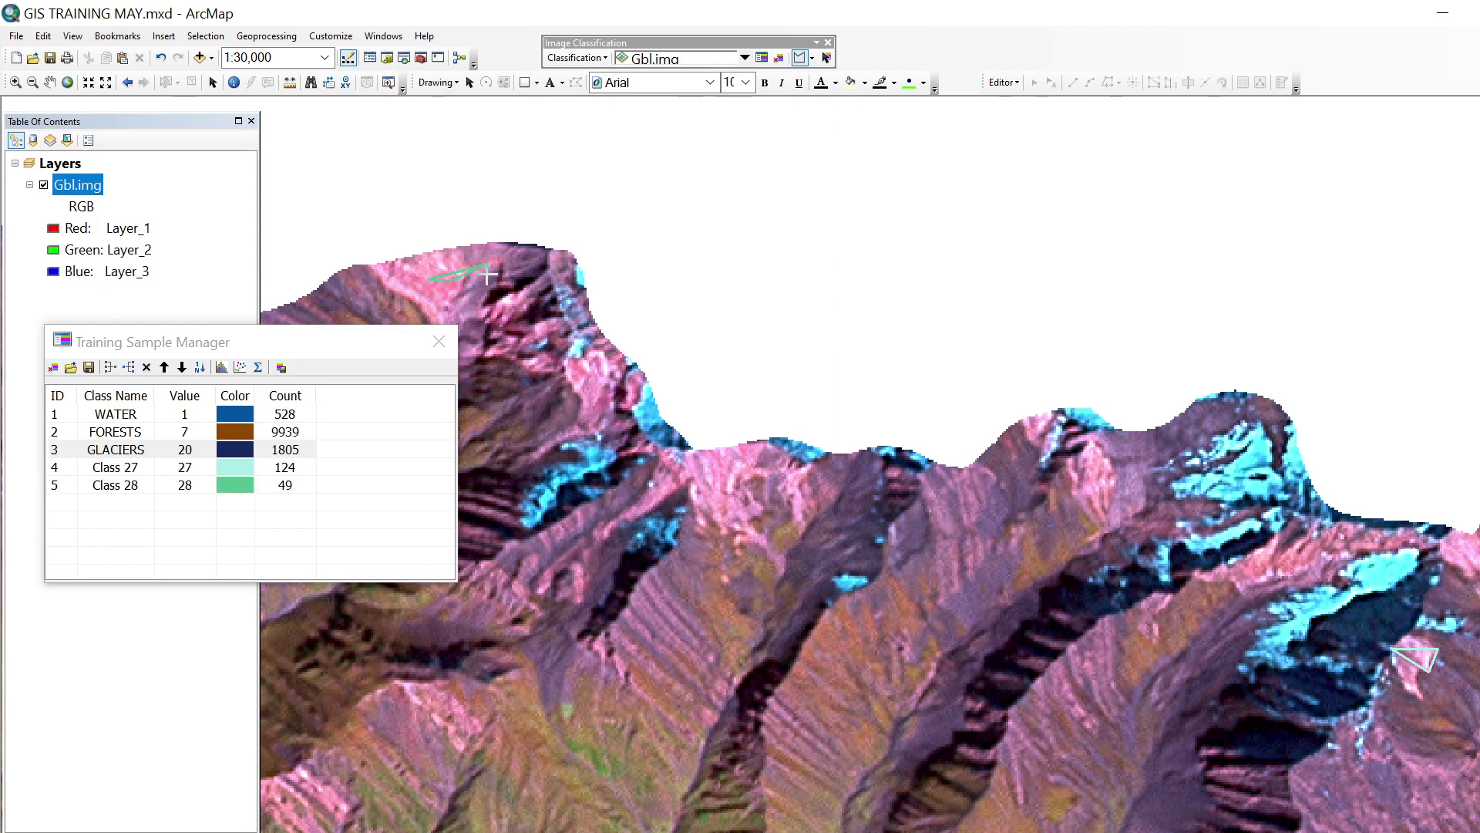
pyautogui.doubleClick(528, 257)
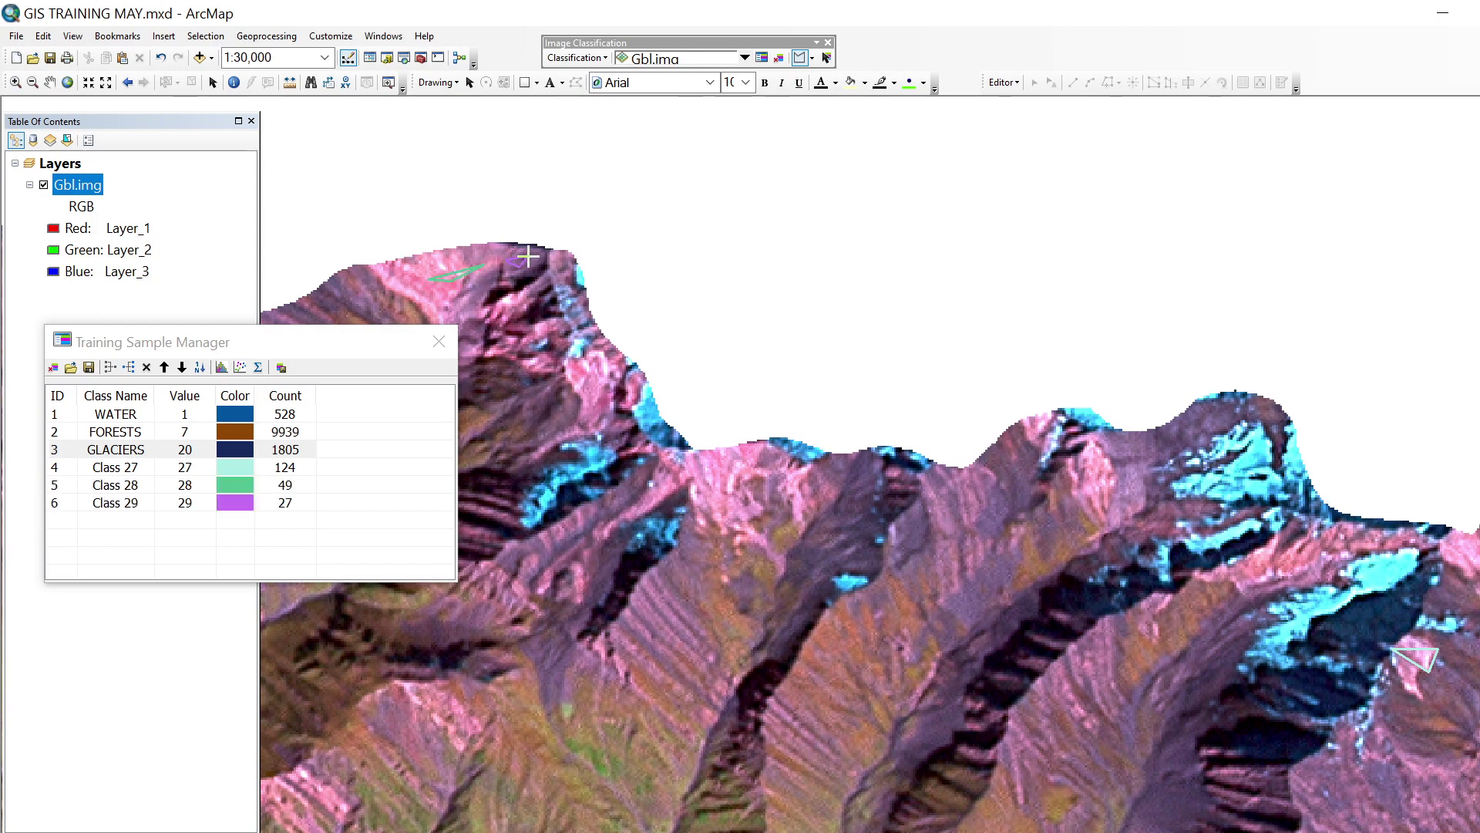
# - Draw two triangular training samples on the bare purple-brown slopes below the middle of the northern ridge
pyautogui.click(842, 519)
pyautogui.click(841, 533)
pyautogui.doubleClick(856, 531)
pyautogui.click(1008, 479)
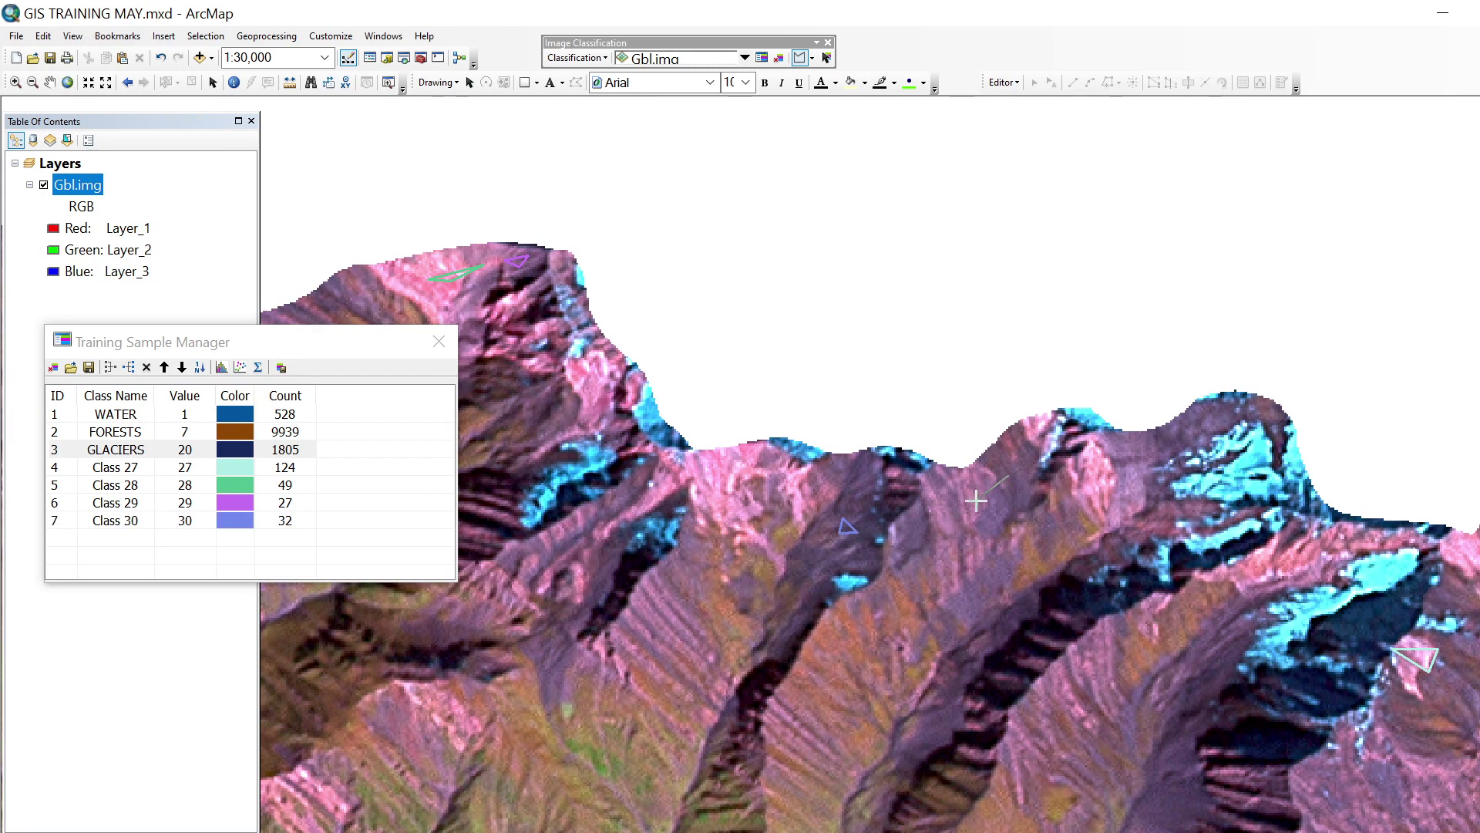
pyautogui.click(977, 499)
pyautogui.doubleClick(1000, 511)
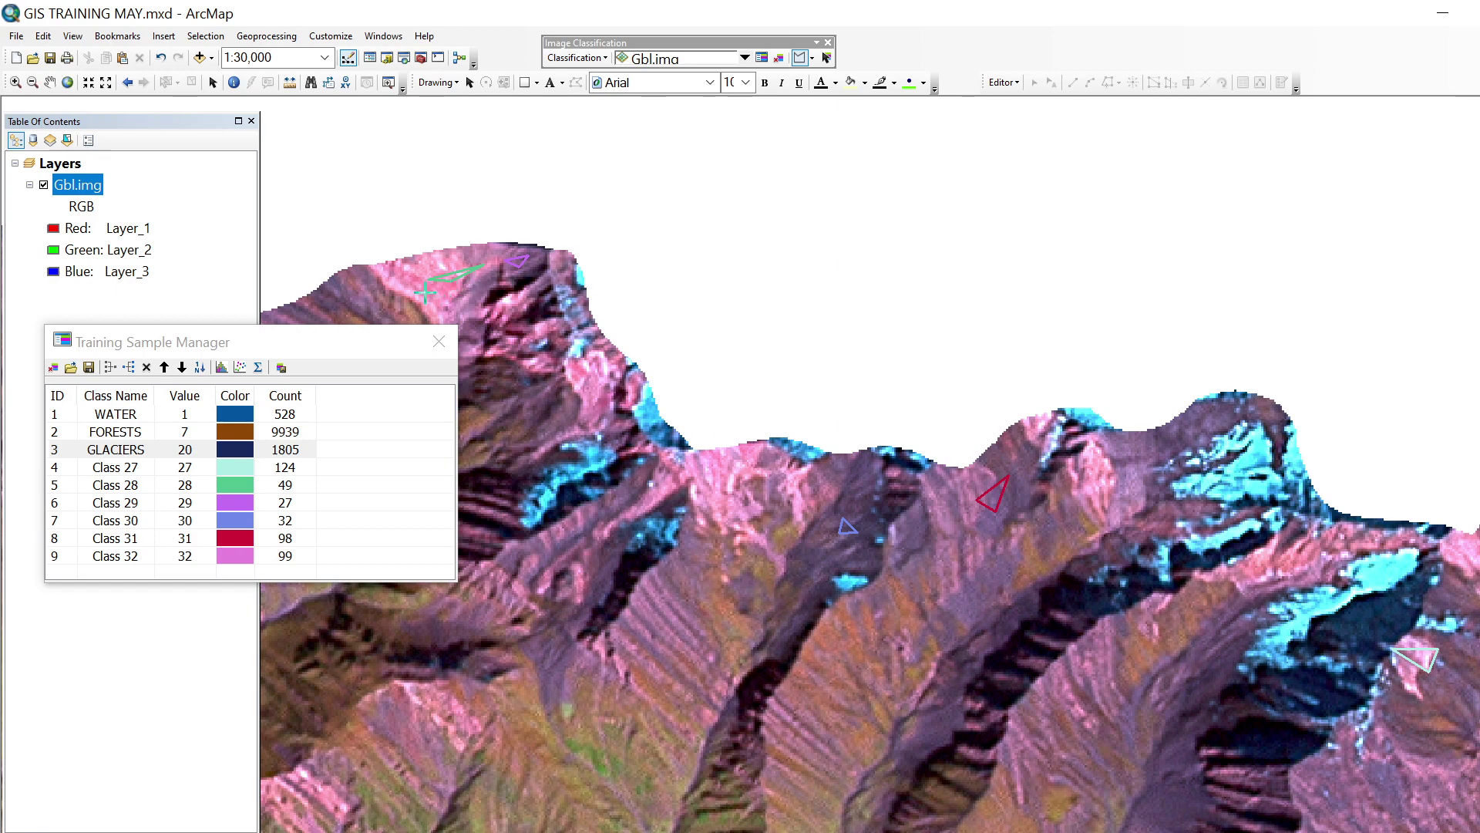
# - Add a triangular training sample on the northwestern pink ridge and a four-sided one on the bright pink slope southeast of it
pyautogui.click(425, 292)
pyautogui.click(482, 300)
pyautogui.doubleClick(452, 305)
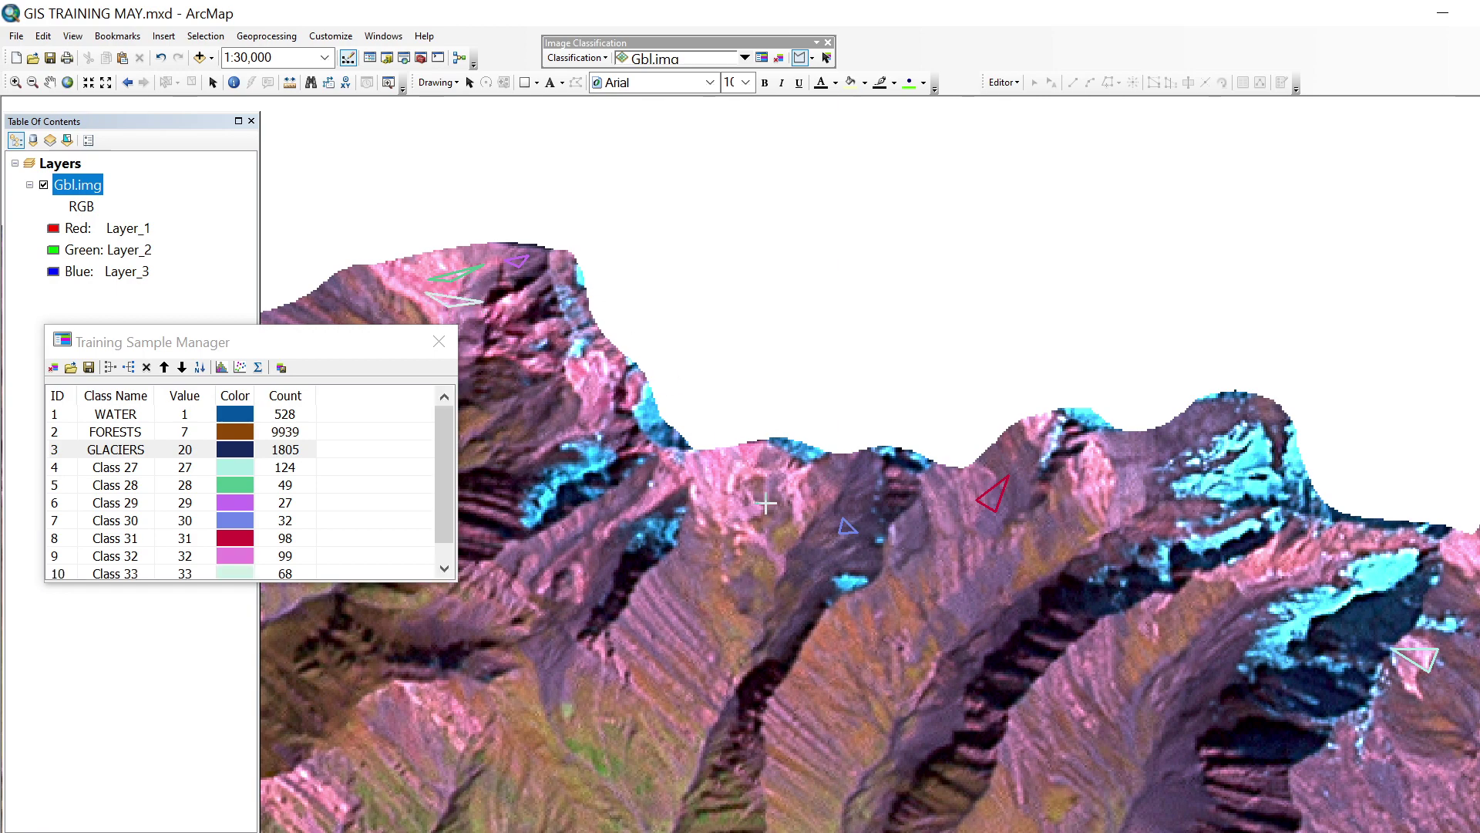
pyautogui.click(720, 486)
pyautogui.click(708, 473)
pyautogui.click(755, 468)
pyautogui.doubleClick(748, 481)
# - Merge the training samples Class 27 through Class 34 into one class
pyautogui.click(69, 471)
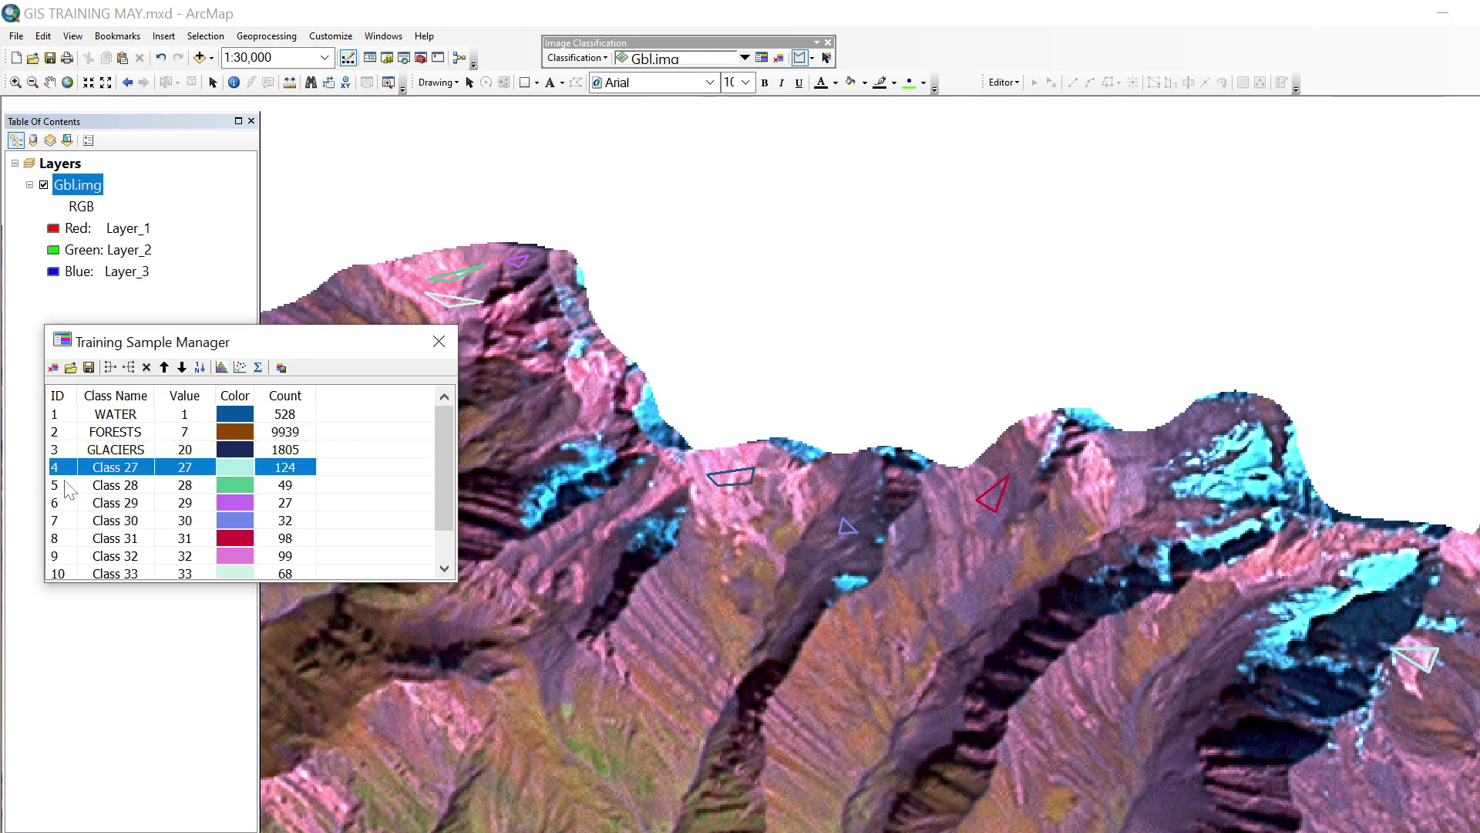
pyautogui.keyDown('shift'); pyautogui.click(59, 484); pyautogui.keyUp('shift')
pyautogui.keyDown('shift'); pyautogui.click(64, 510); pyautogui.keyUp('shift')
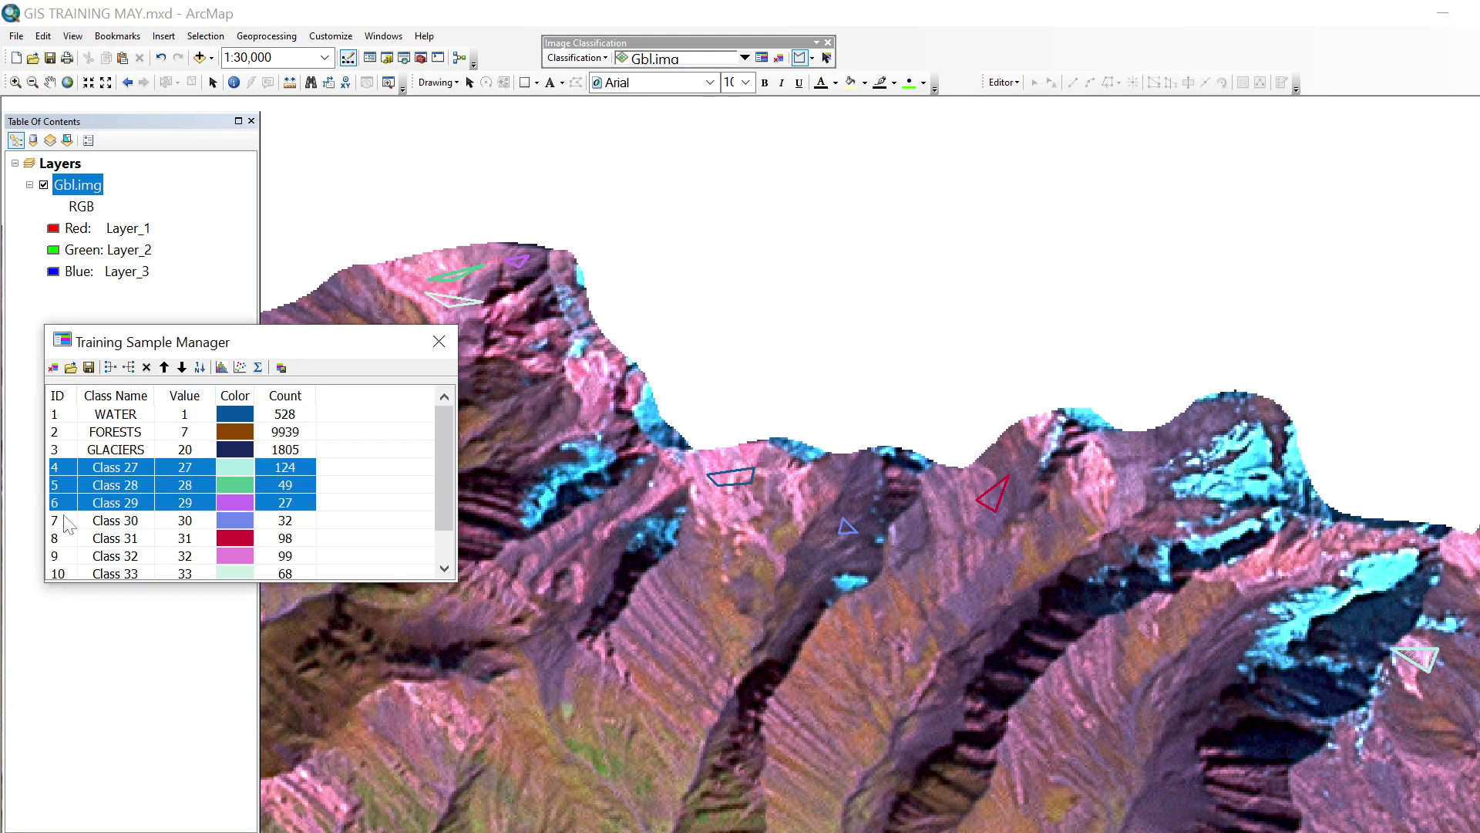
pyautogui.keyDown('shift'); pyautogui.click(68, 521); pyautogui.keyUp('shift')
pyautogui.keyDown('shift'); pyautogui.click(69, 538); pyautogui.keyUp('shift')
pyautogui.keyDown('shift'); pyautogui.click(71, 556); pyautogui.keyUp('shift')
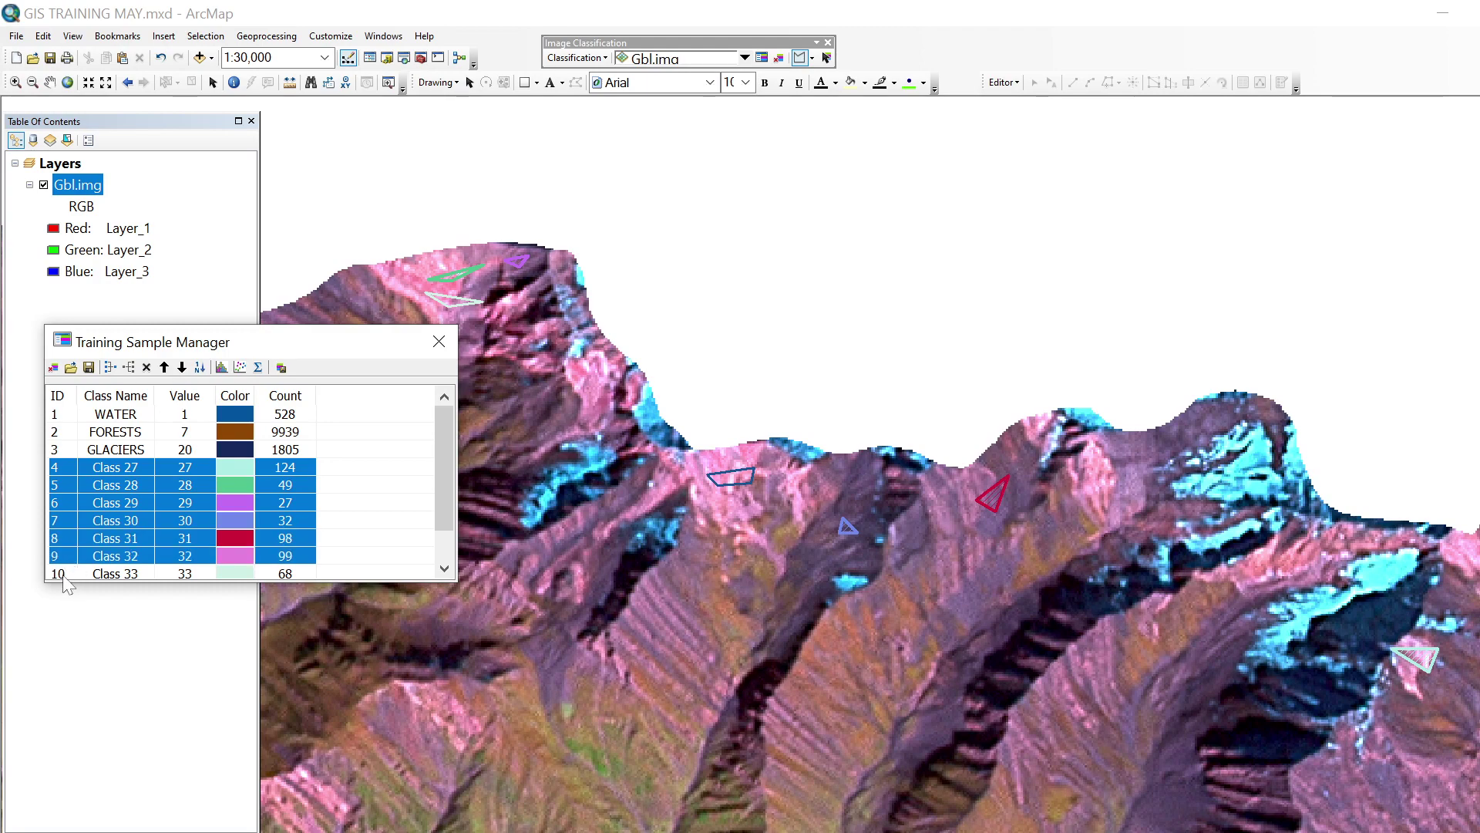
pyautogui.keyDown('shift'); pyautogui.click(64, 574); pyautogui.keyUp('shift')
pyautogui.scroll(-1, 73, 559)
pyautogui.keyDown('shift'); pyautogui.click(68, 556); pyautogui.keyUp('shift')
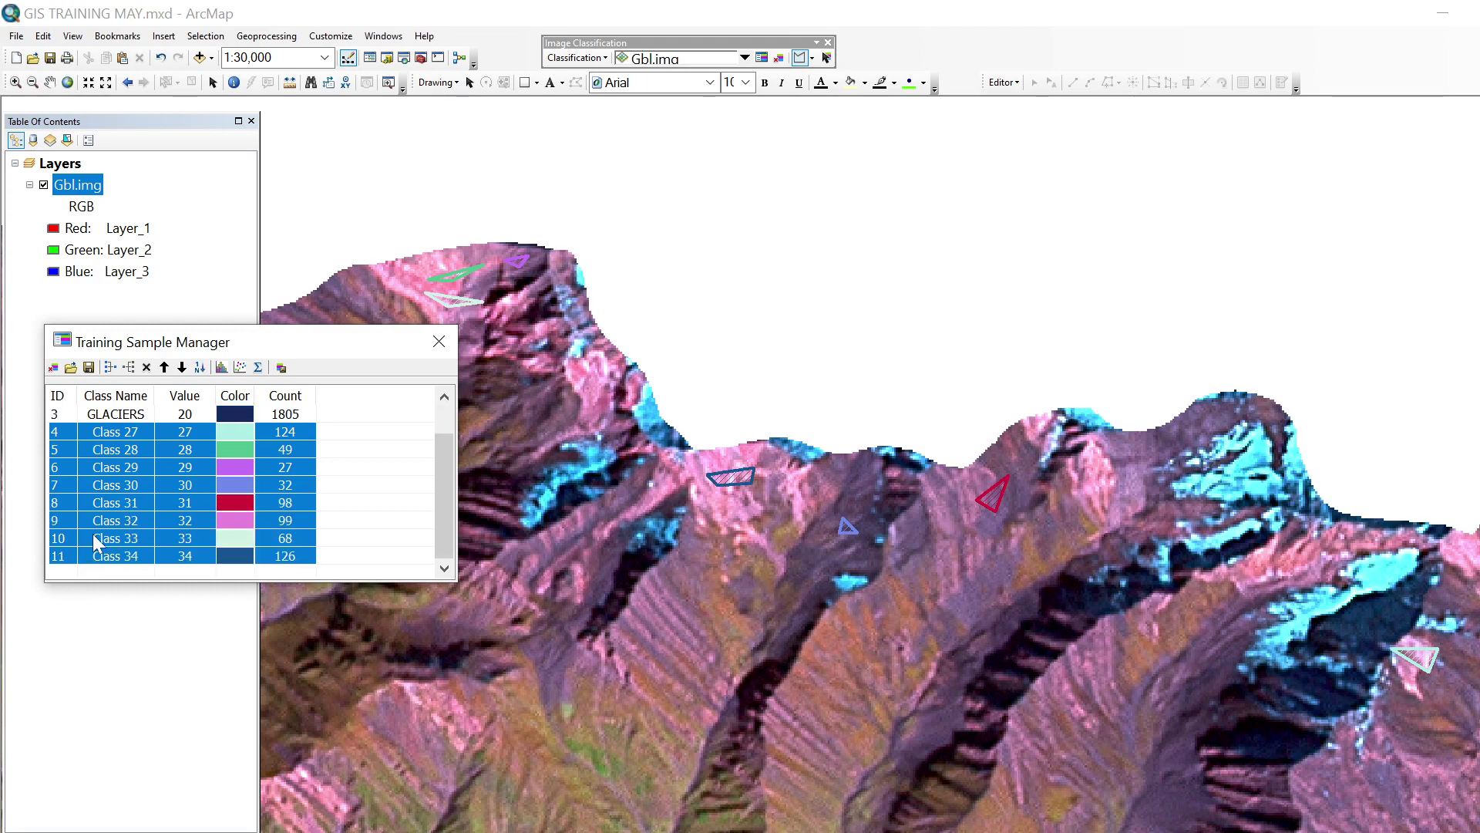
pyautogui.click(111, 367)
# - Rename the merged Class 27 as BAREN LAND
pyautogui.doubleClick(149, 475)
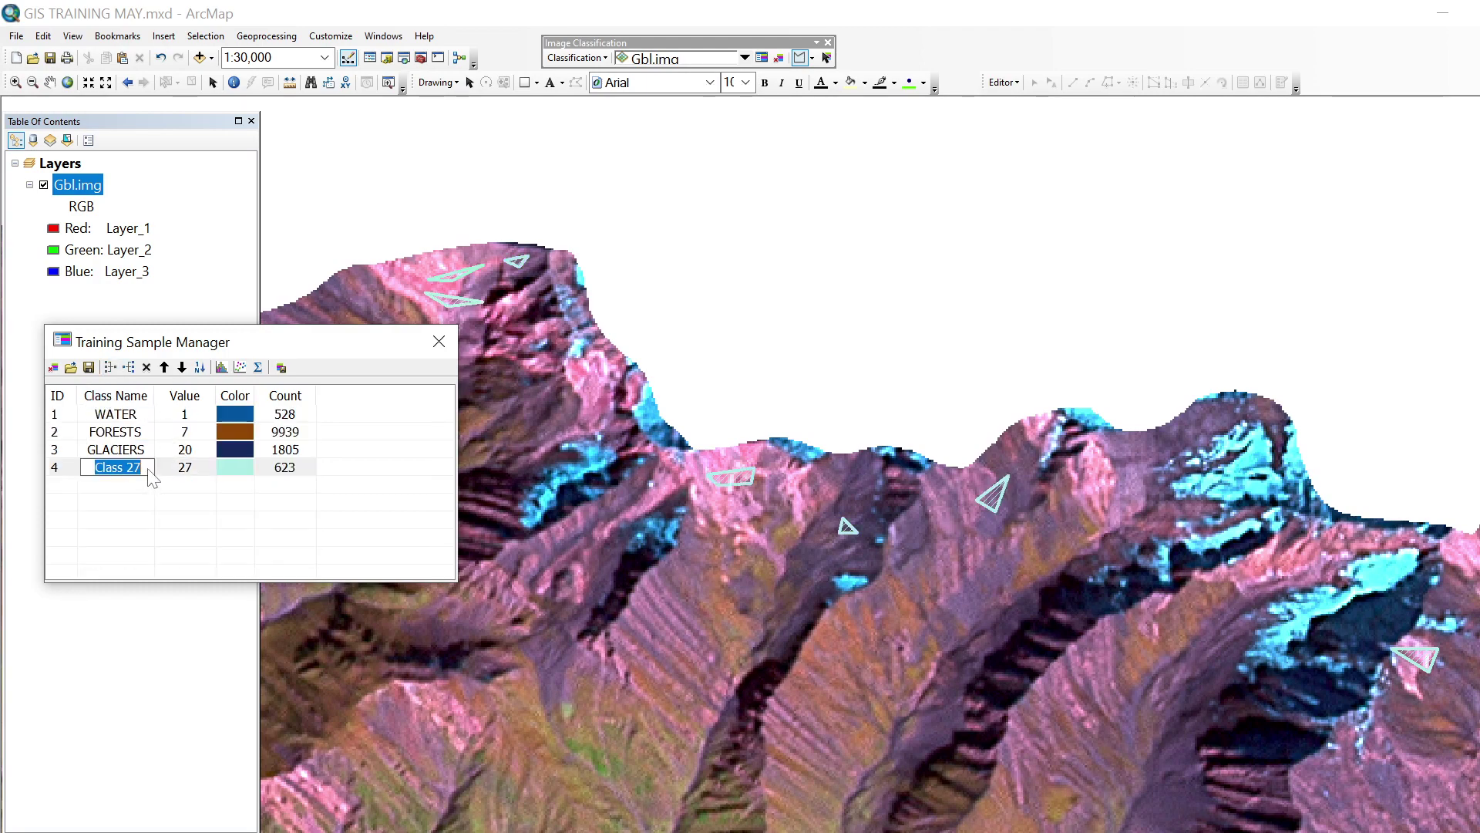
pyautogui.write('BAREN LAND')
pyautogui.press('Return')
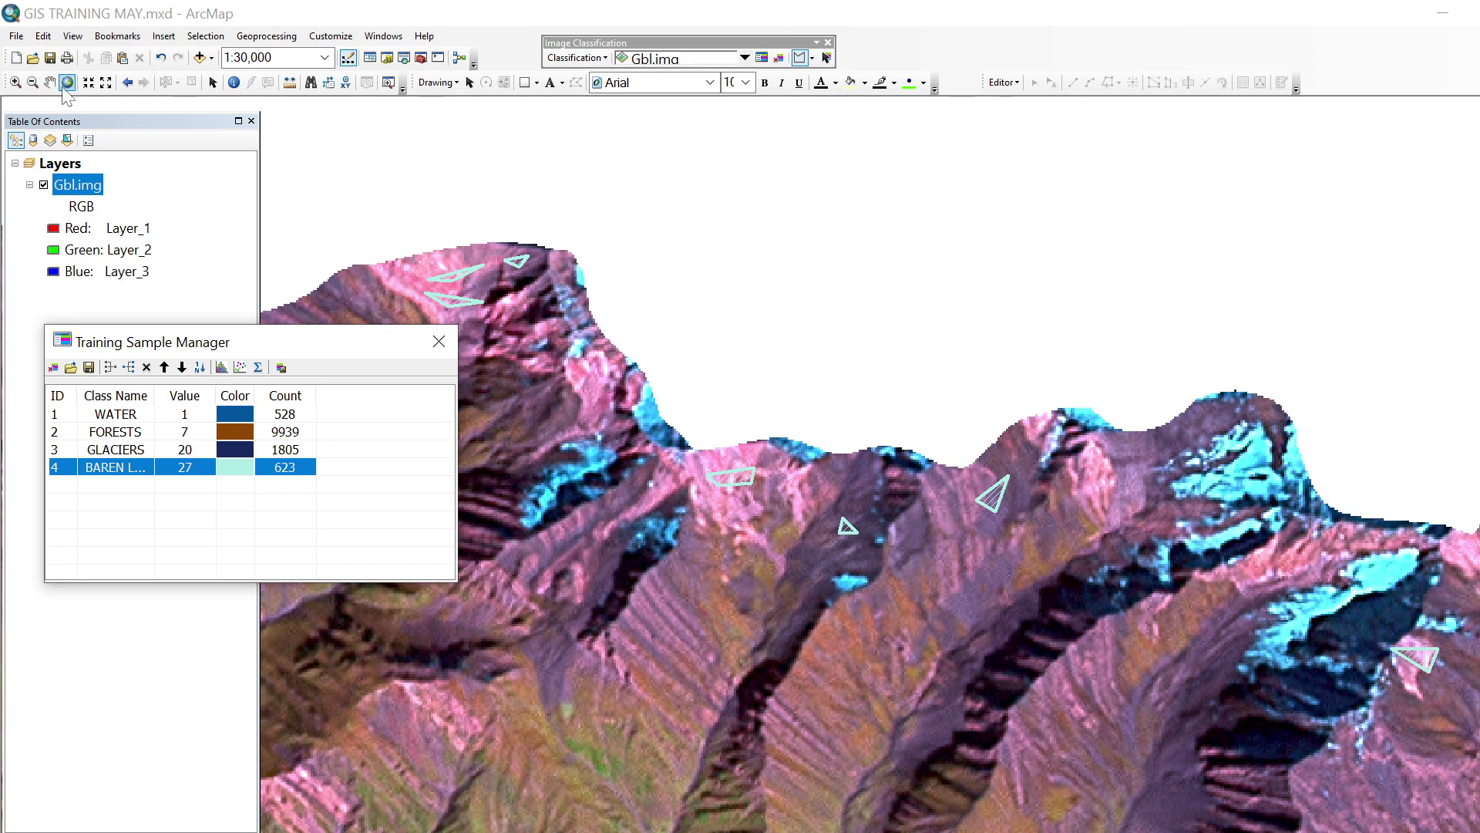
# - Draw a thin triangular training sample along the dark river channel just west of the confluence in the central valley
pyautogui.click(68, 83)
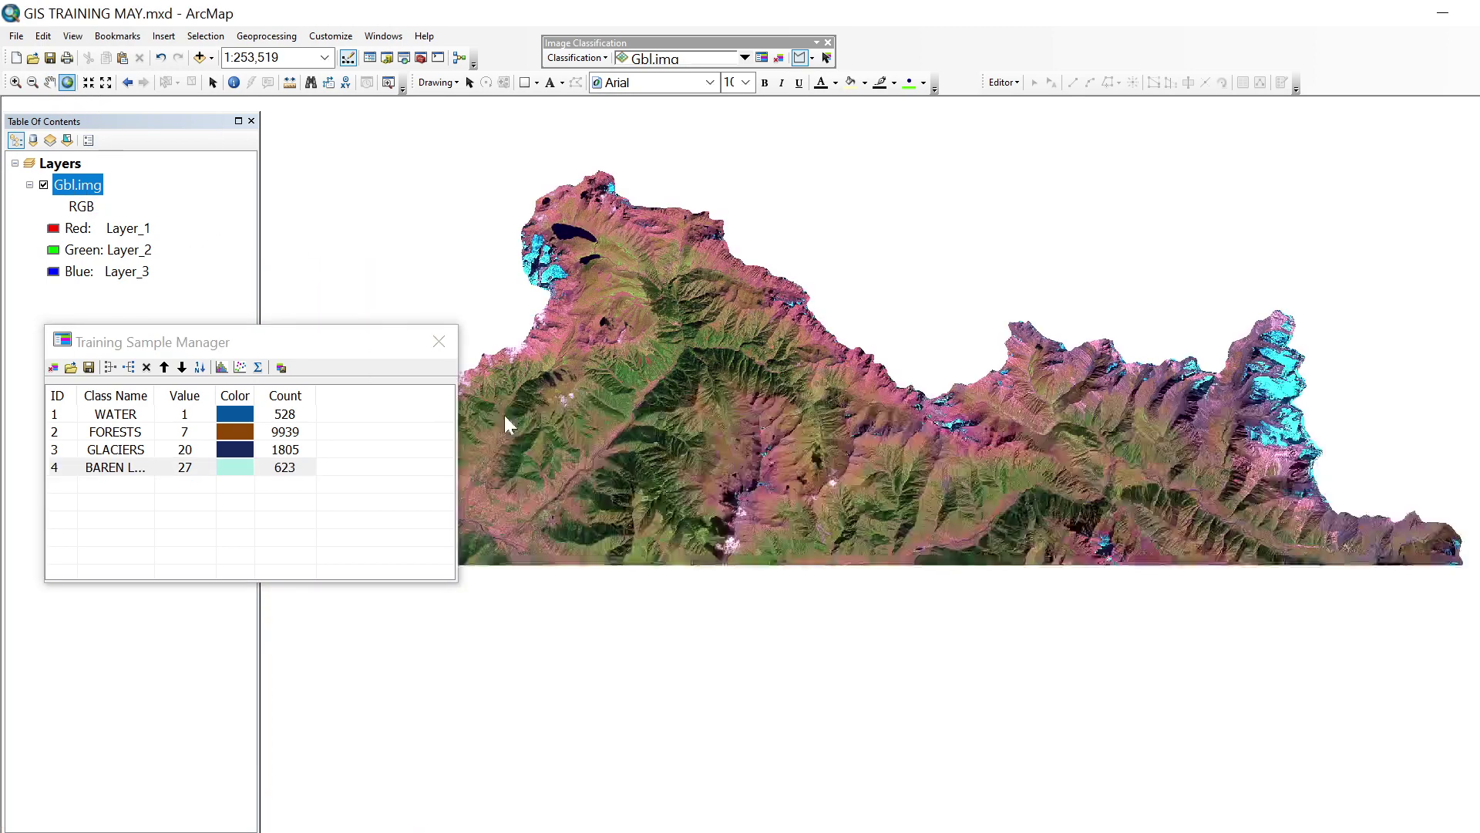
pyautogui.click(49, 82)
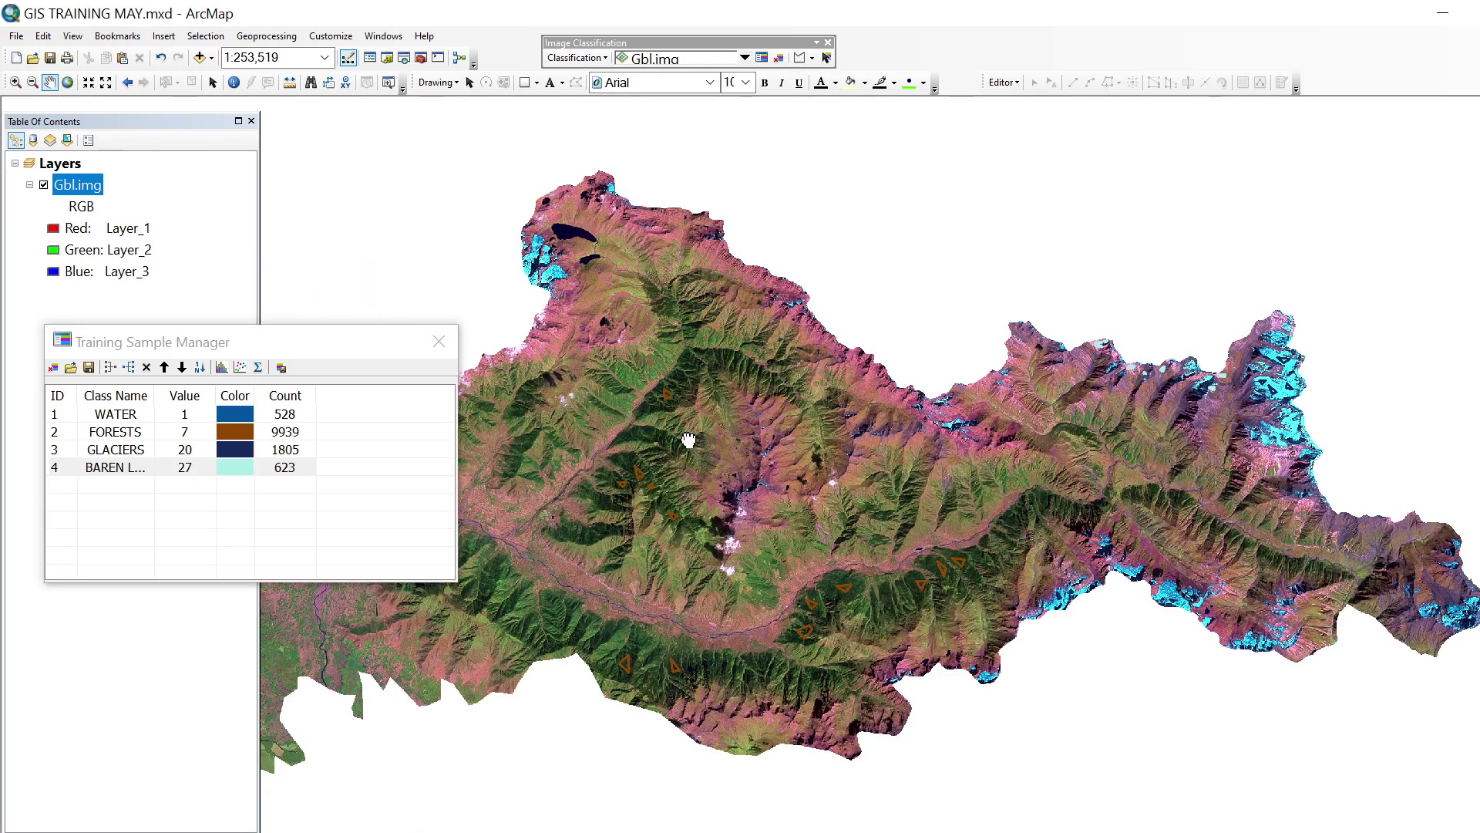
pyautogui.moveTo(695, 443); pyautogui.dragTo(989, 360)
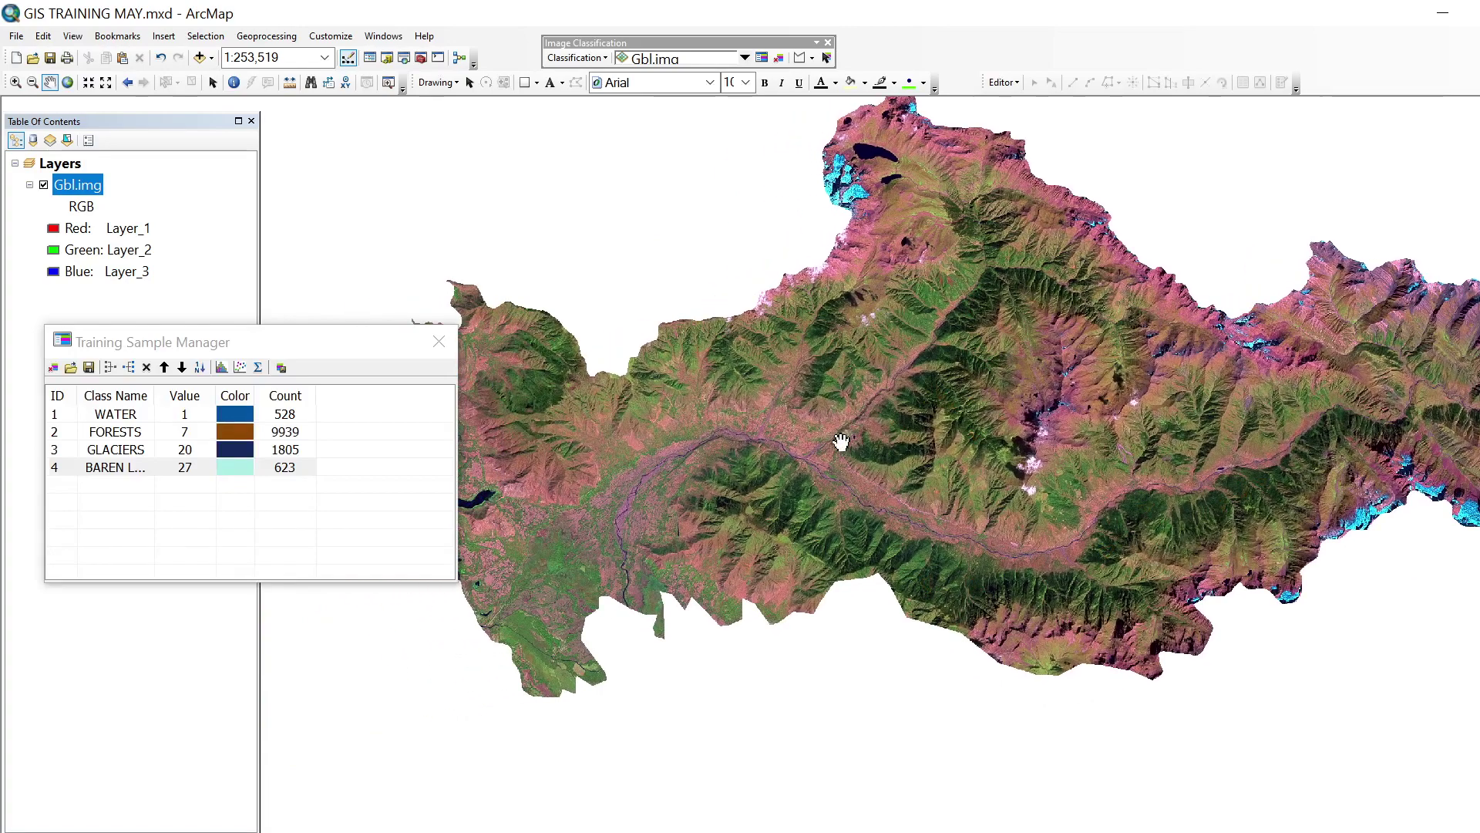
pyautogui.scroll(2, 829, 447)
pyautogui.scroll(3, 762, 499)
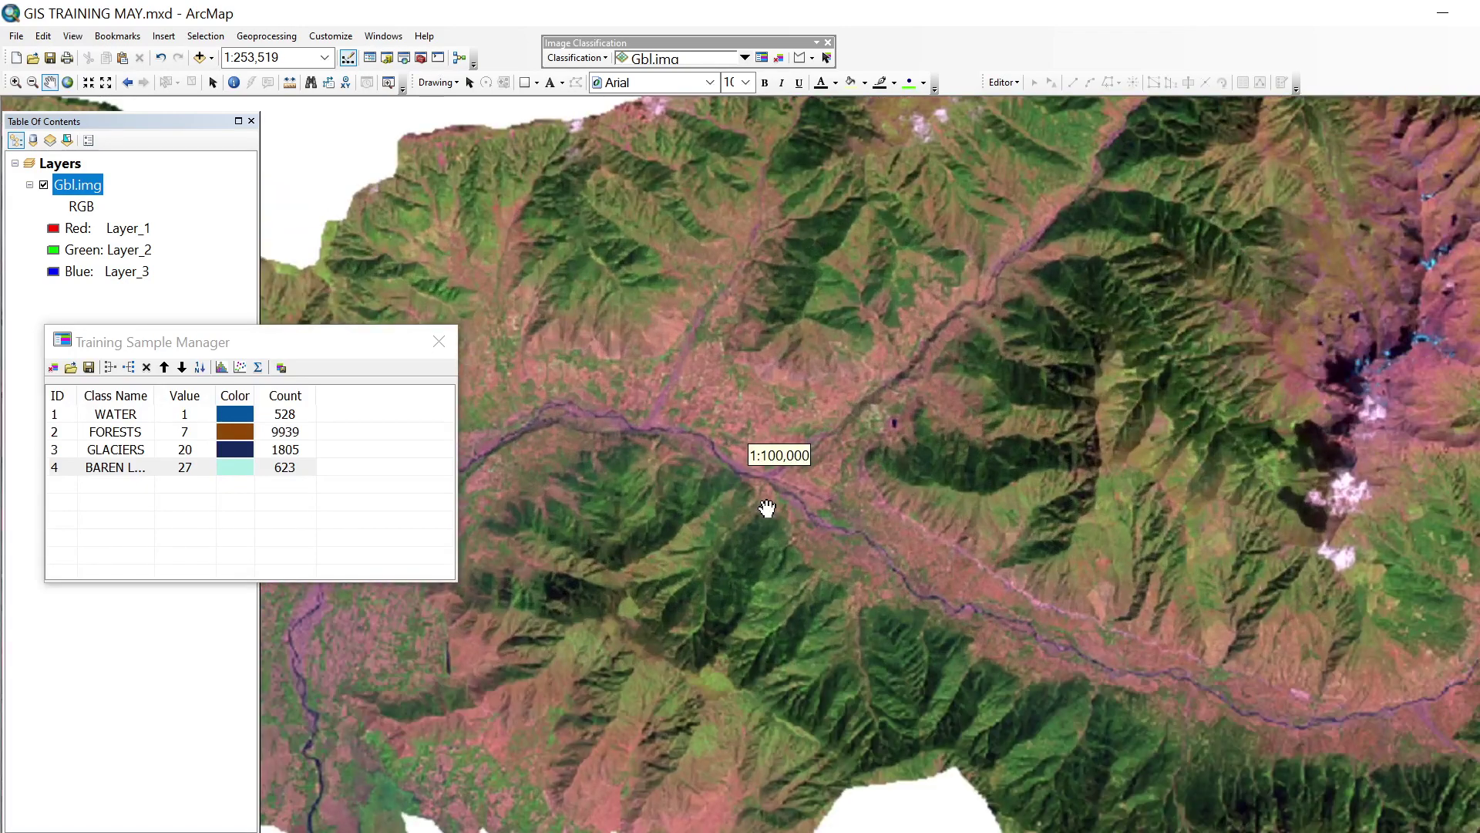
pyautogui.scroll(5, 763, 499)
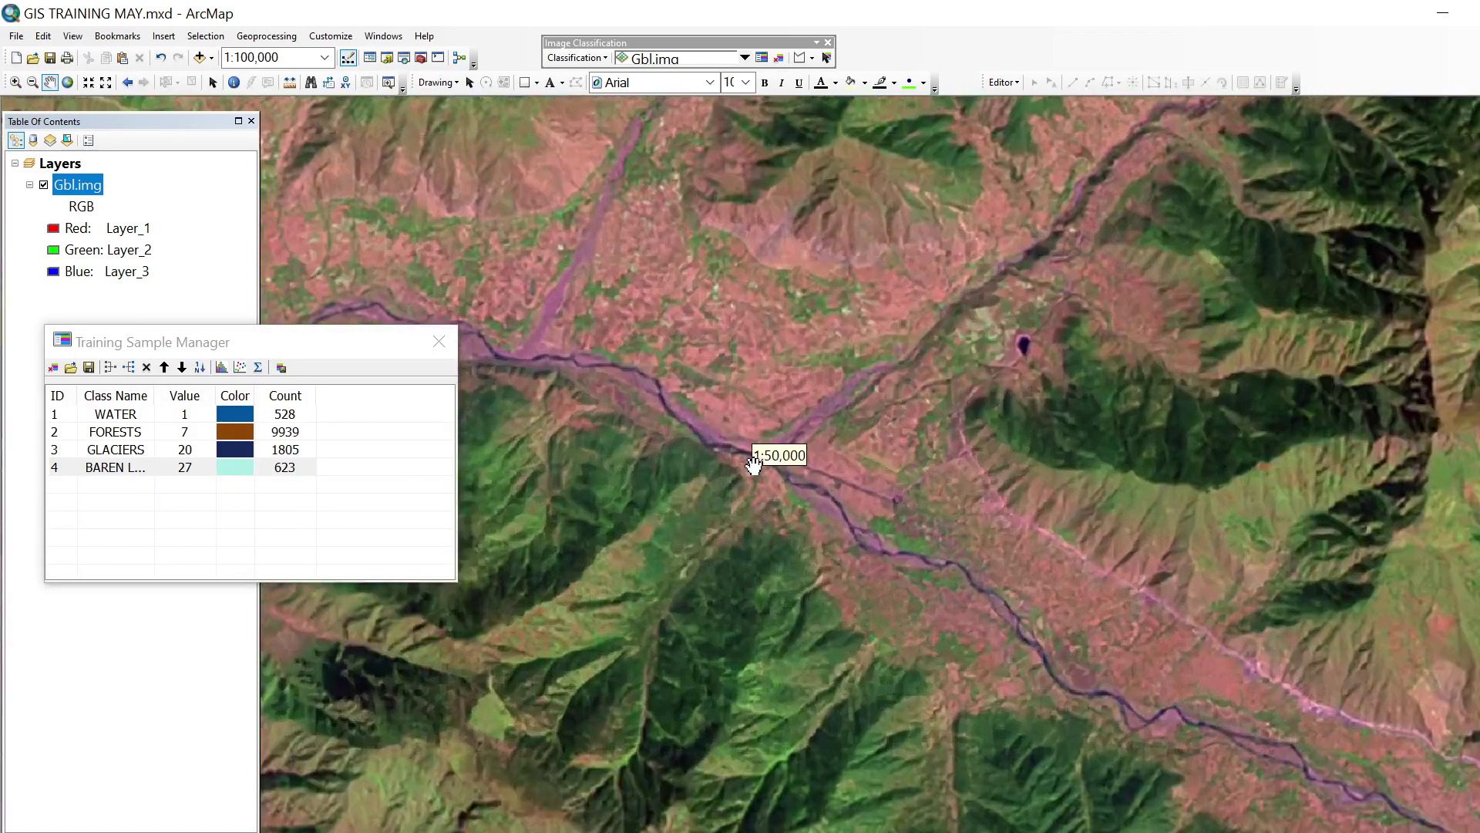
pyautogui.scroll(3, 754, 468)
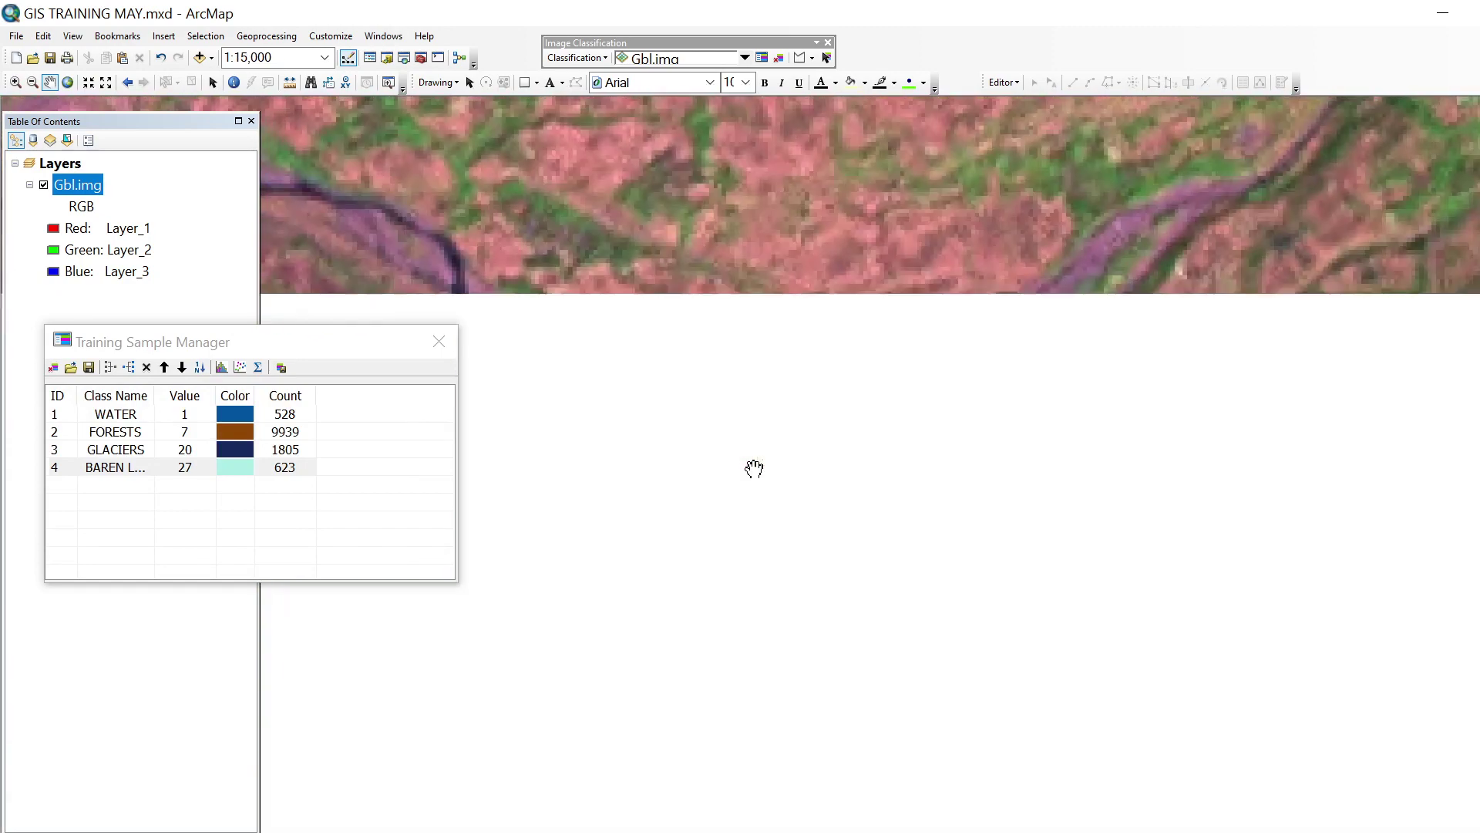
pyautogui.scroll(2, 754, 468)
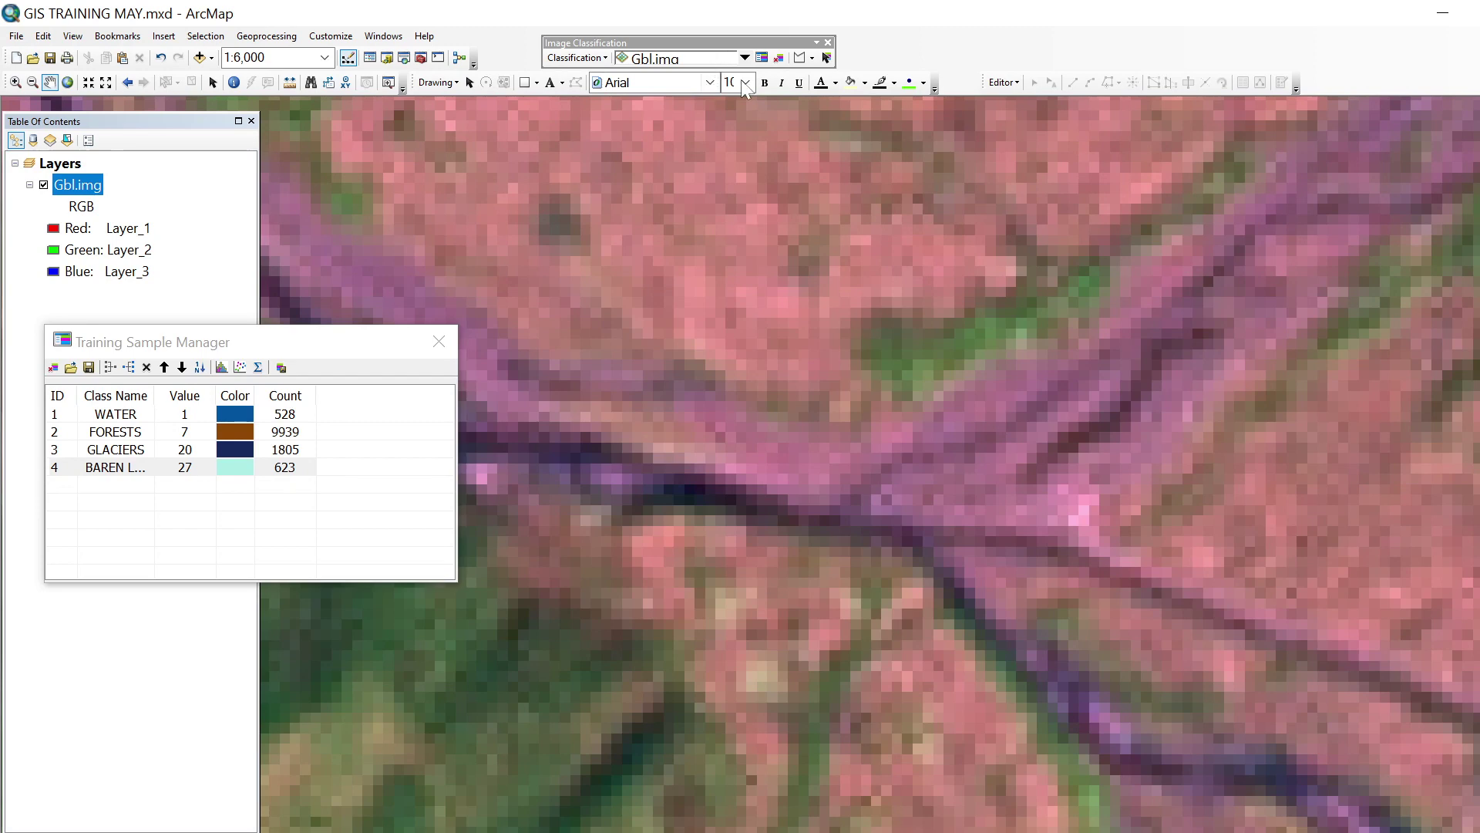
pyautogui.click(799, 57)
pyautogui.click(682, 472)
pyautogui.click(704, 485)
pyautogui.doubleClick(755, 483)
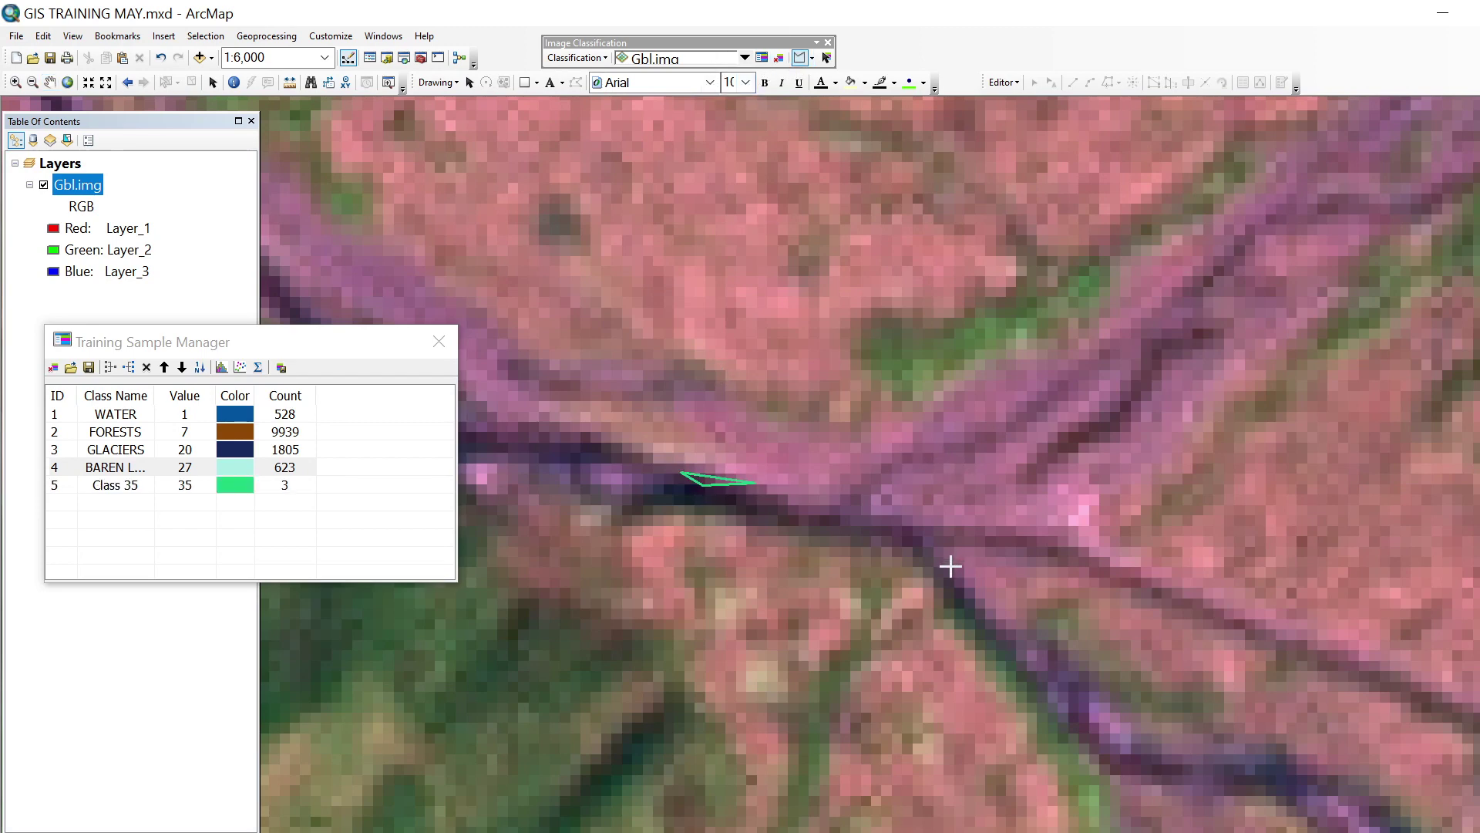
# - Draw triangular training samples on the river channel southeast of the confluence and on the purple riverbed of the northeastern tributary
pyautogui.click(947, 565)
pyautogui.click(963, 596)
pyautogui.doubleClick(990, 610)
pyautogui.click(1054, 452)
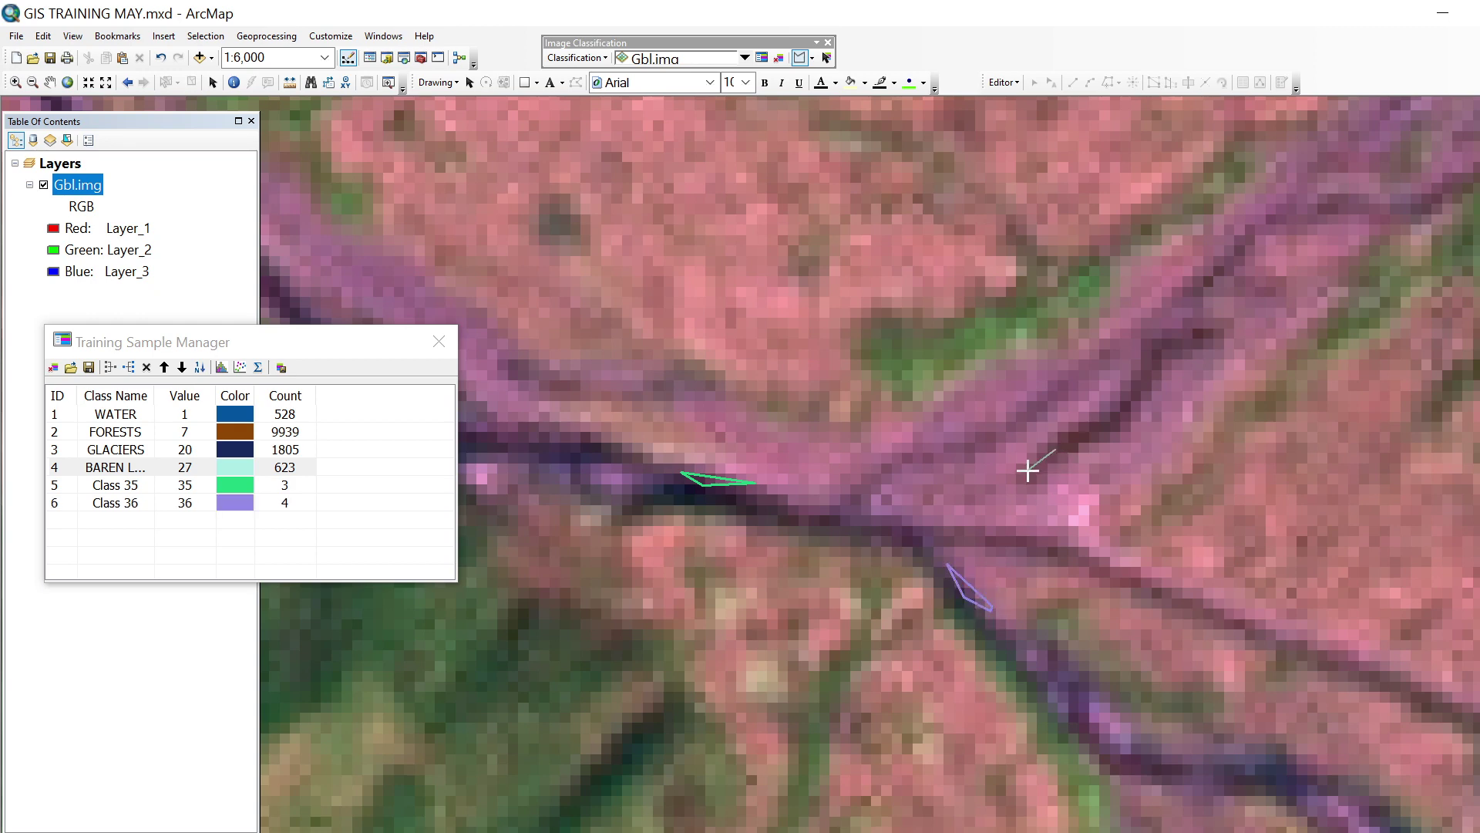
pyautogui.click(1030, 468)
pyautogui.doubleClick(1045, 479)
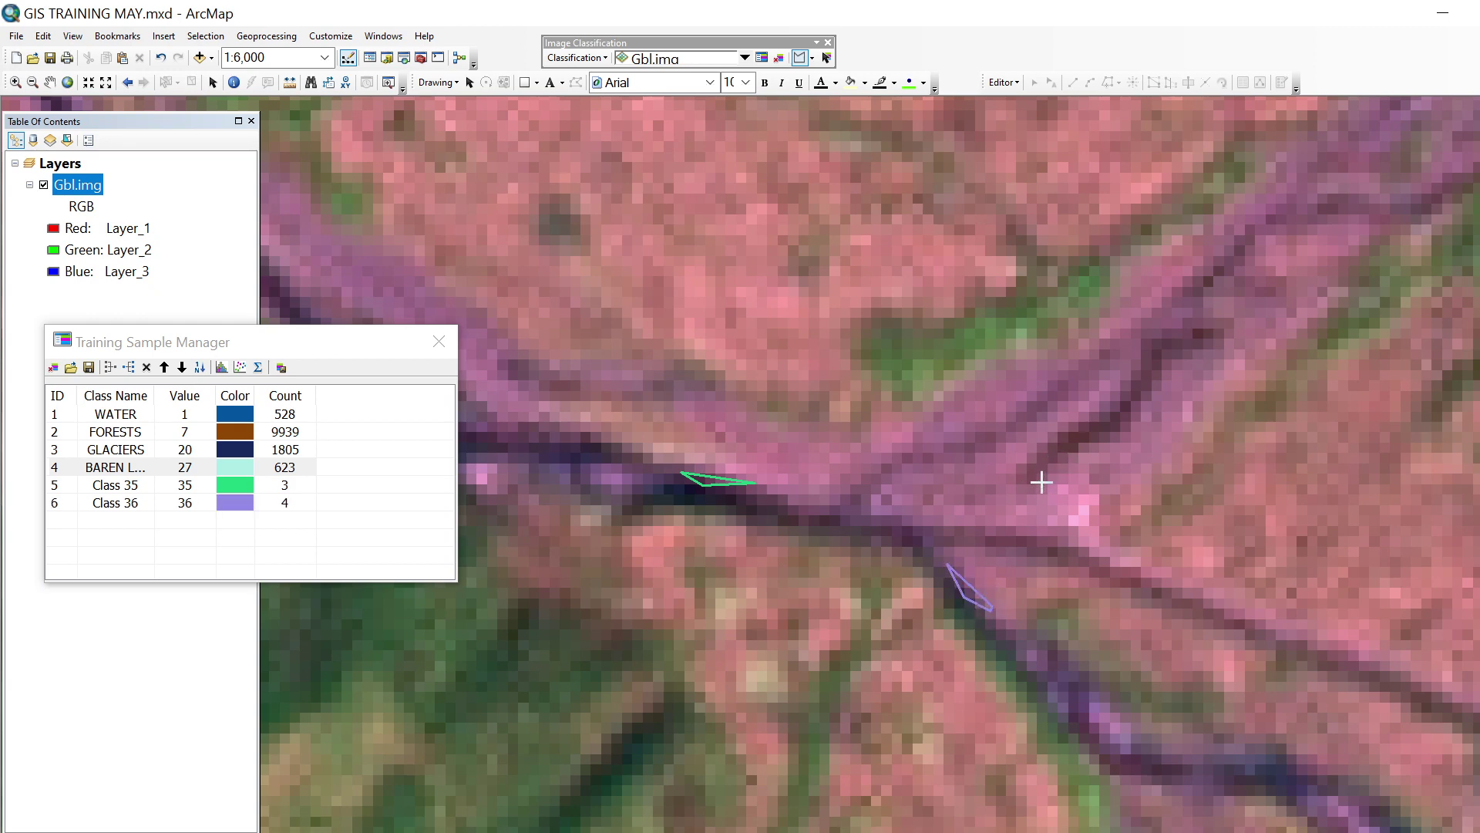
# - Add three small triangular training samples: on the western river channel, the southeastern channel, and beside the dark line east of the confluence
pyautogui.click(556, 445)
pyautogui.click(582, 452)
pyautogui.doubleClick(529, 455)
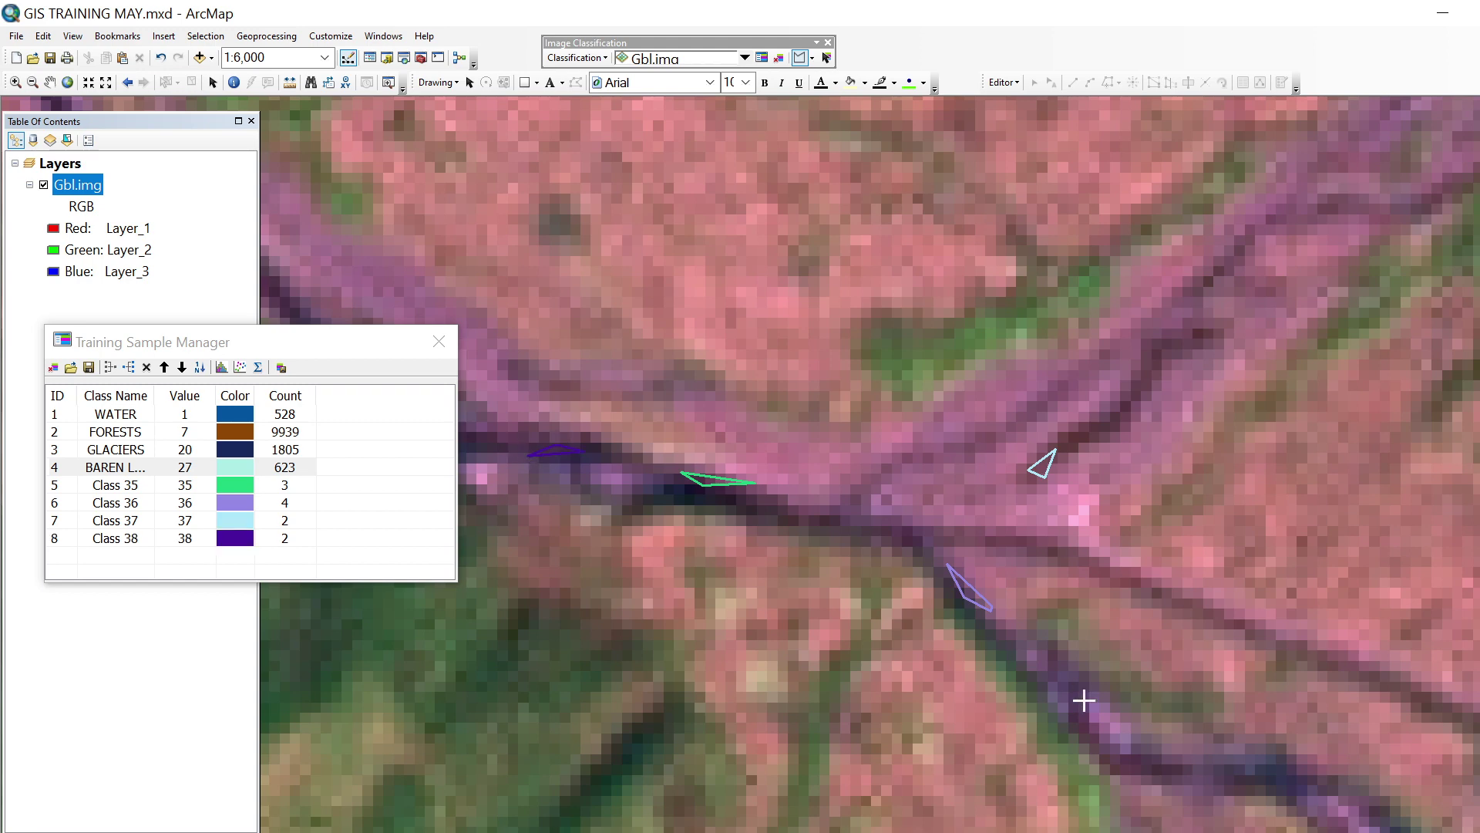
pyautogui.click(1131, 761)
pyautogui.doubleClick(1172, 767)
pyautogui.click(1293, 650)
pyautogui.click(1311, 661)
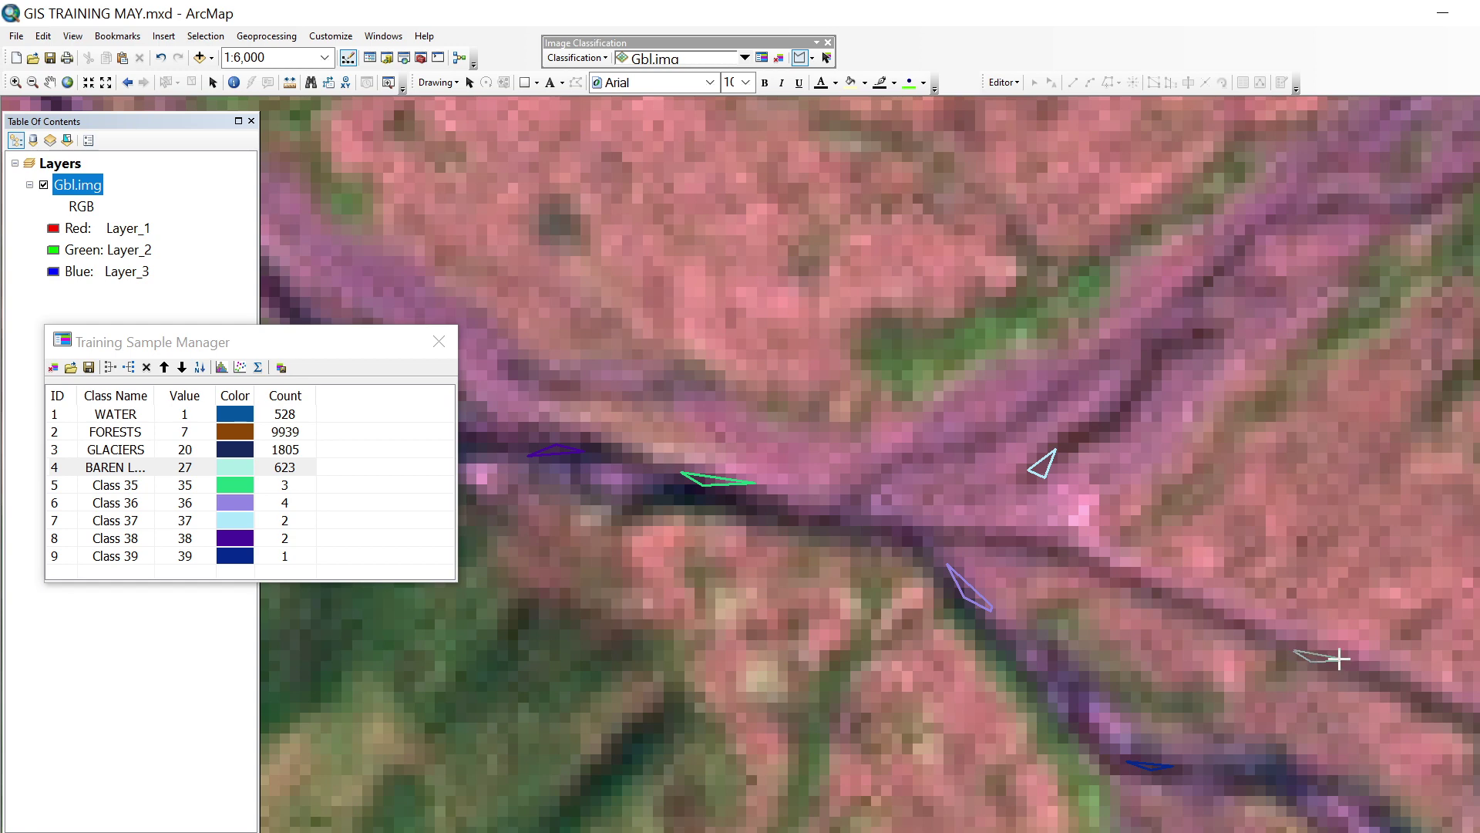
pyautogui.doubleClick(1339, 656)
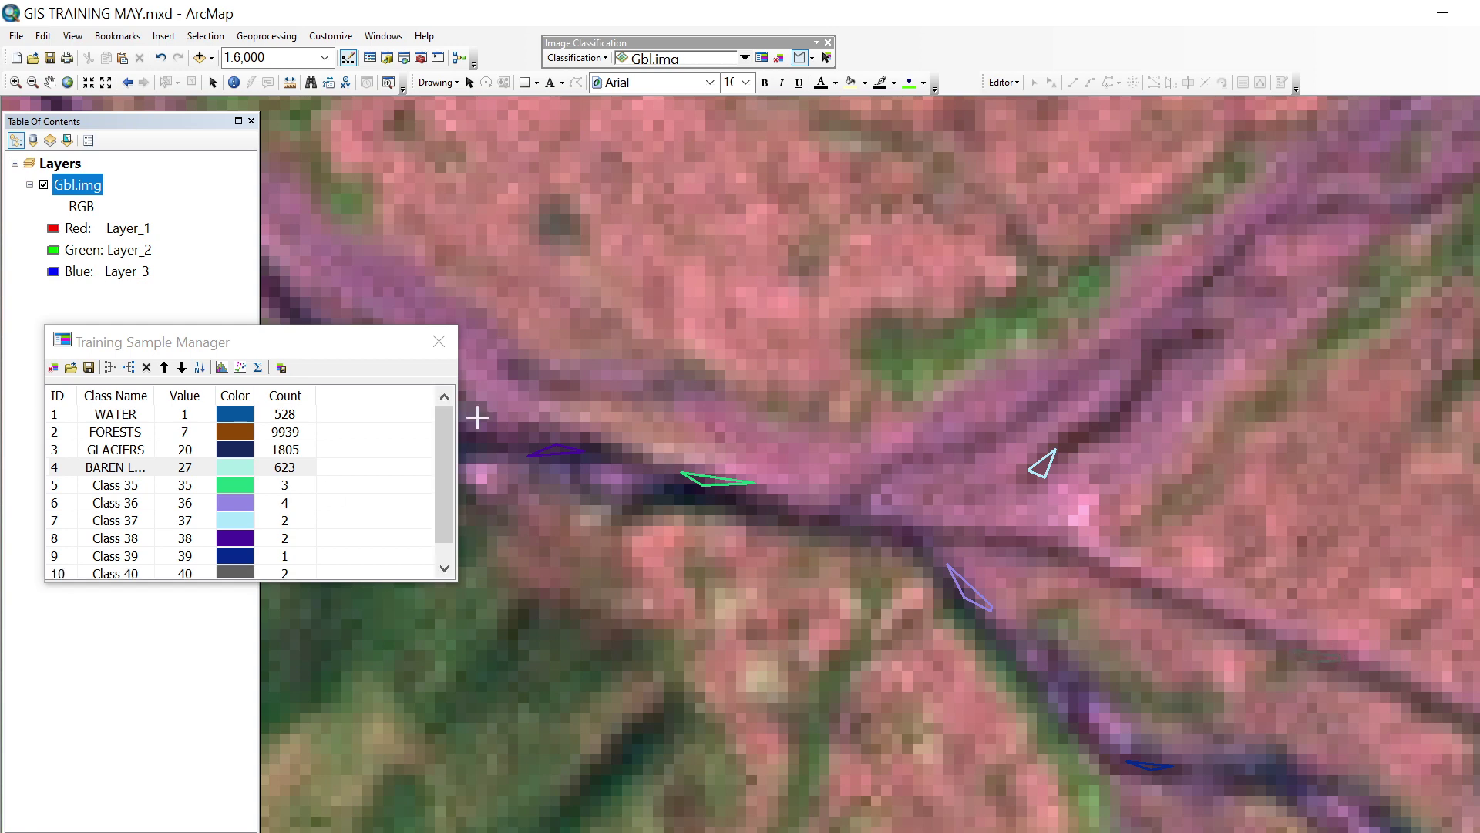
# - Draw further small triangular training samples along the dark river channel and its bend northwest of the confluence
pyautogui.click(49, 82)
pyautogui.moveTo(574, 466); pyautogui.dragTo(1173, 447)
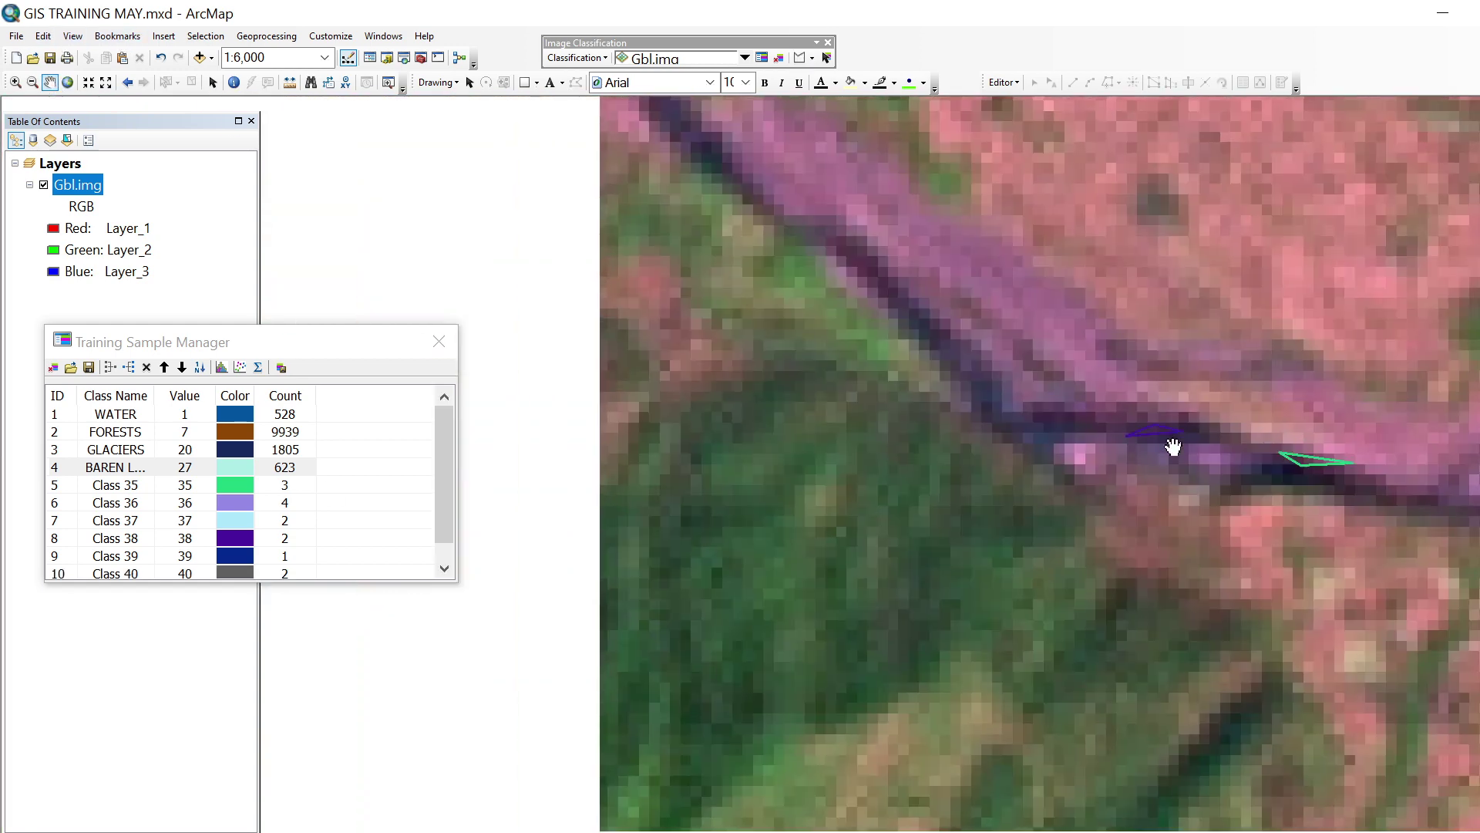
pyautogui.moveTo(770, 288); pyautogui.dragTo(932, 605)
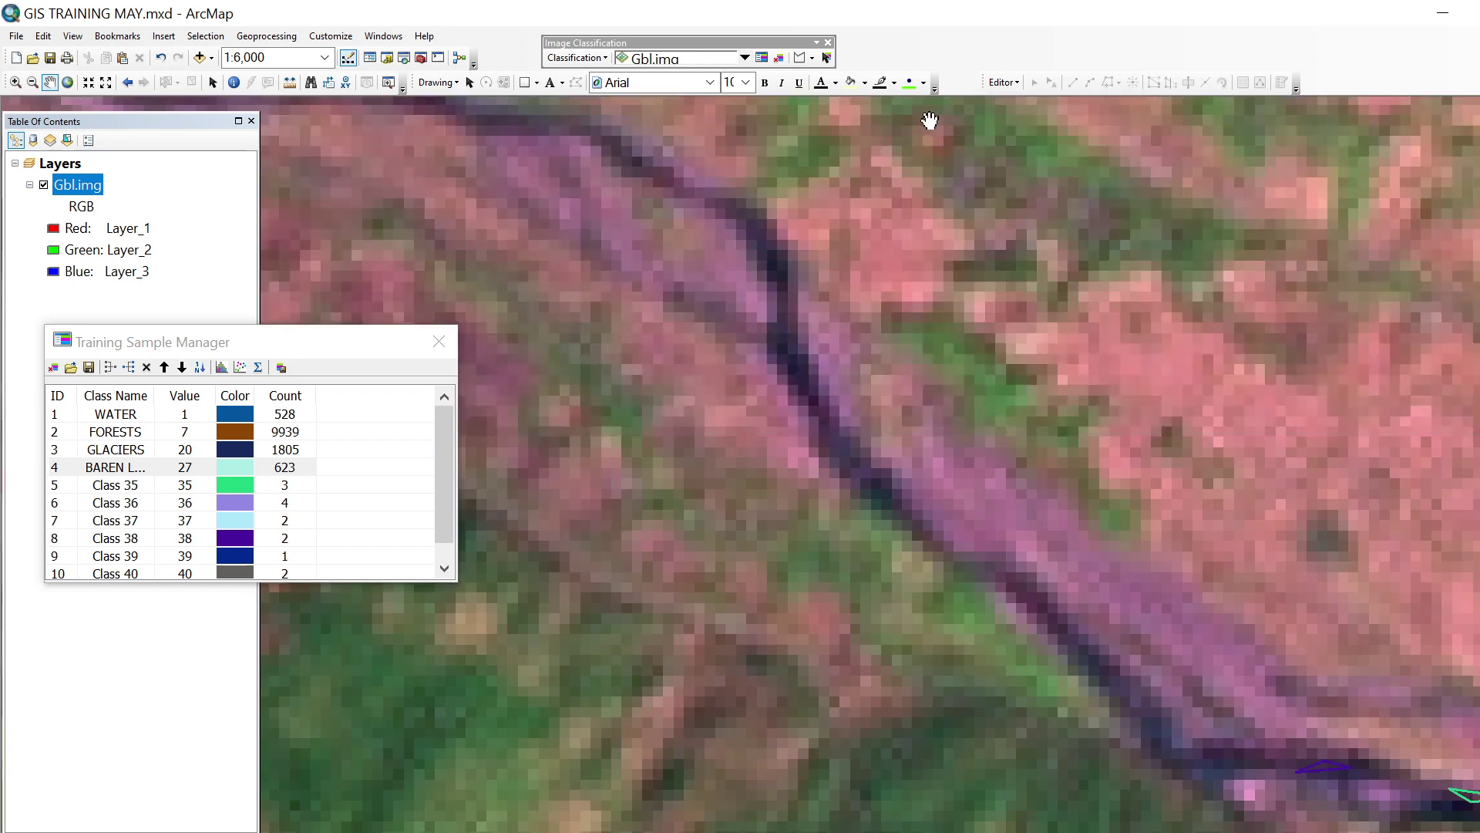
pyautogui.click(800, 57)
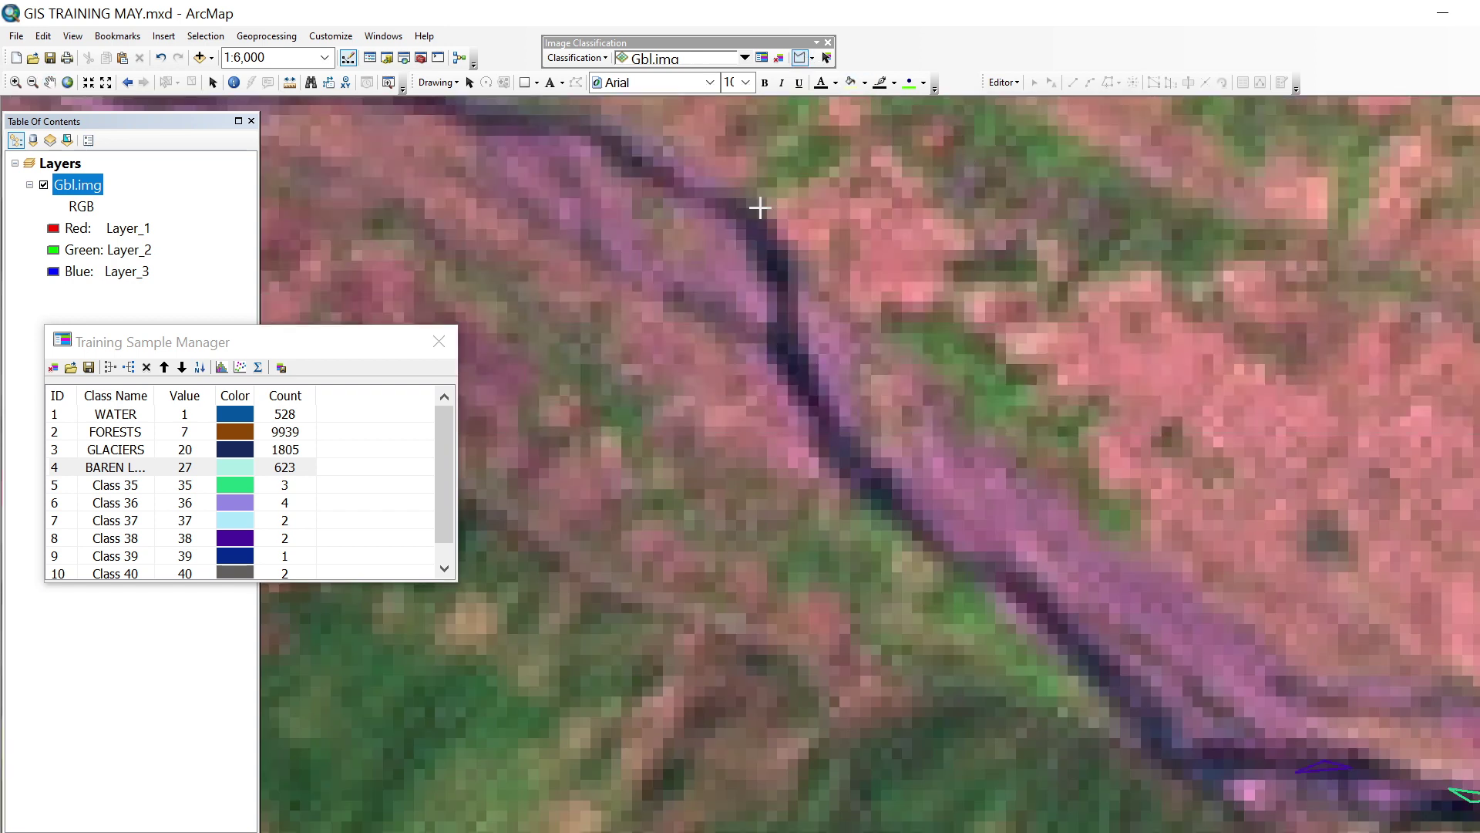
pyautogui.click(780, 360)
pyautogui.doubleClick(802, 364)
pyautogui.click(811, 393)
pyautogui.doubleClick(834, 426)
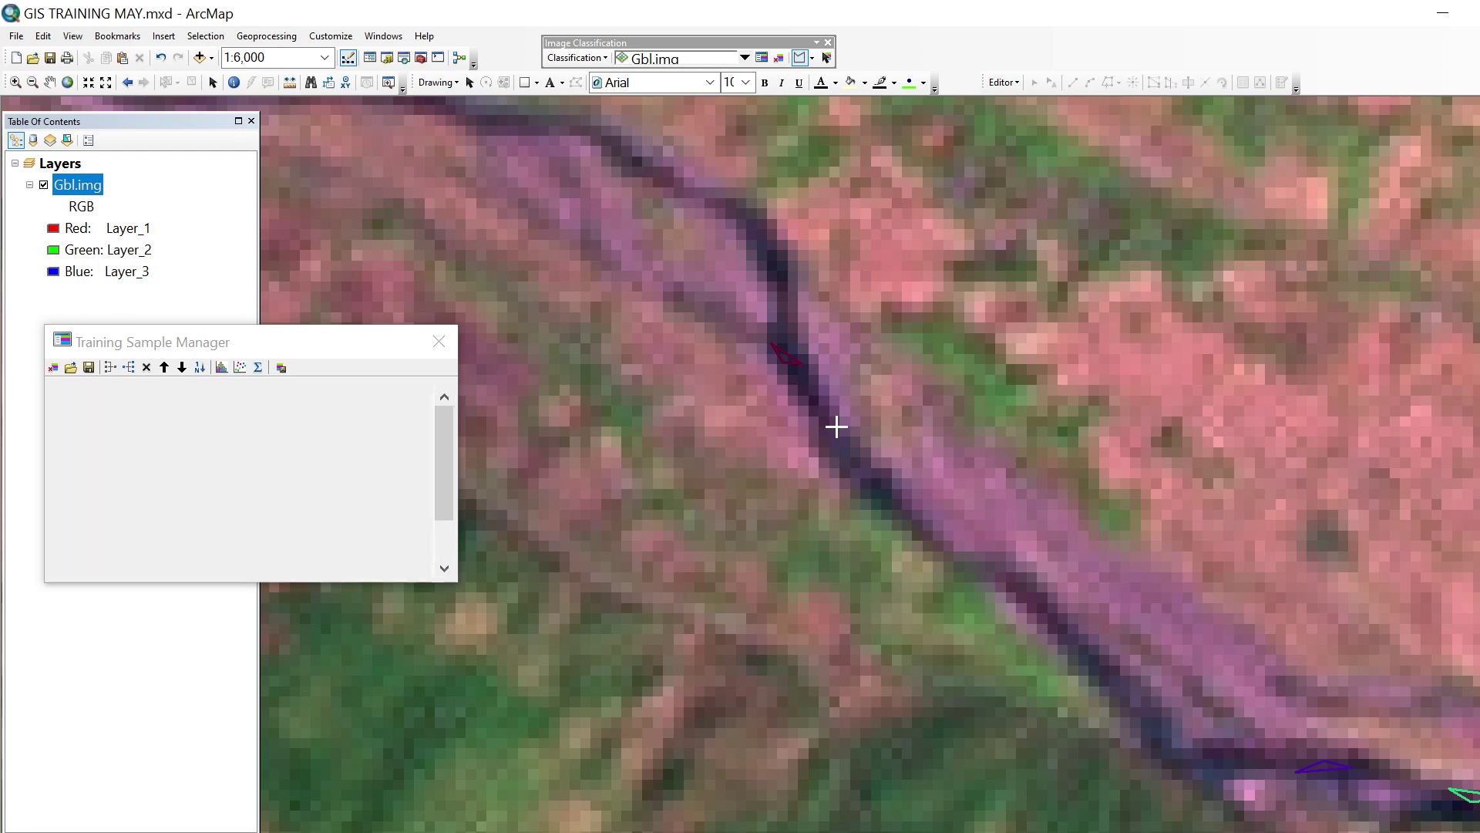
pyautogui.click(779, 267)
pyautogui.doubleClick(788, 261)
pyautogui.click(653, 168)
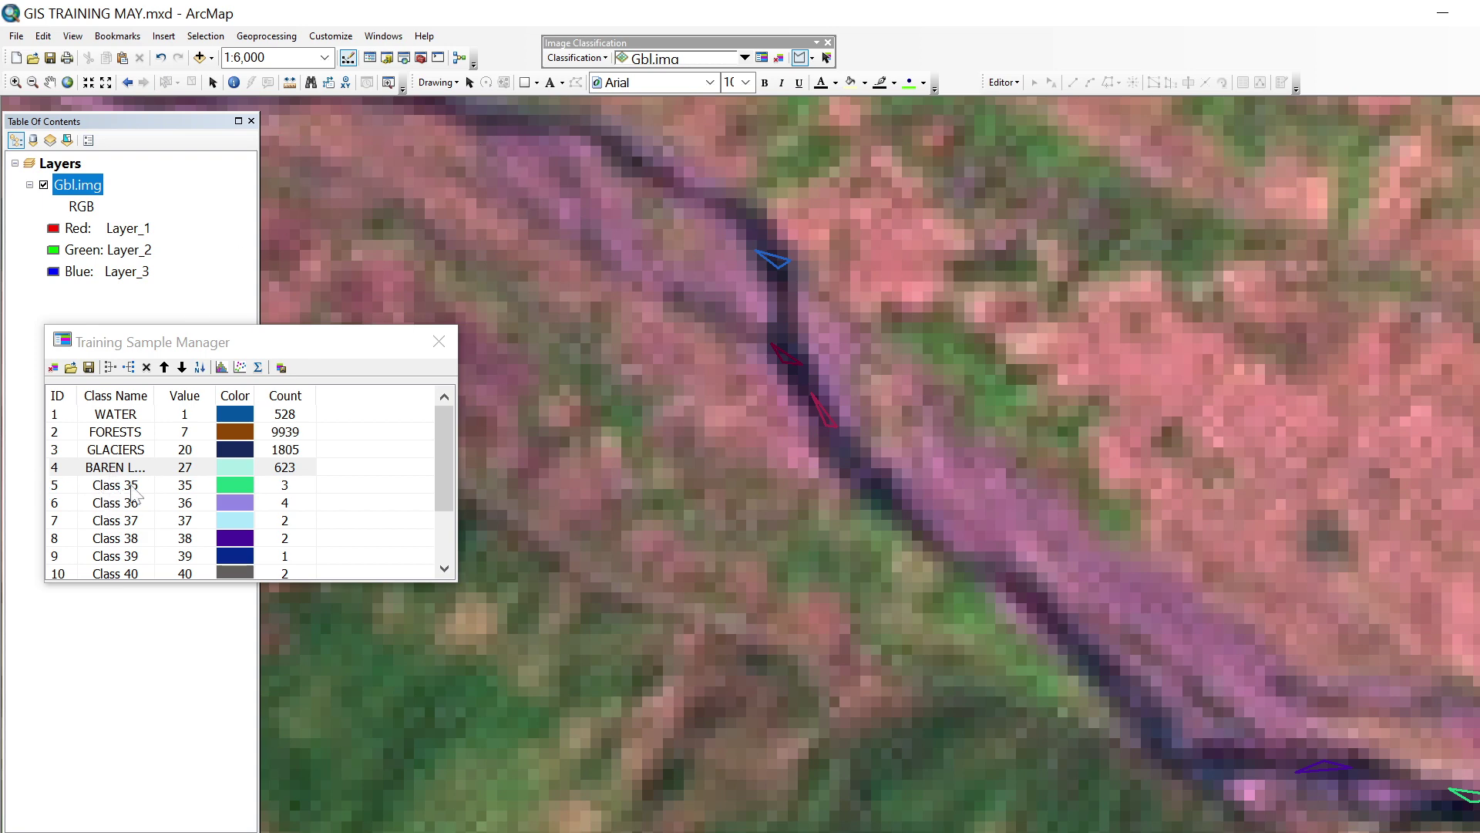
# - Merge the river channel training samples Class 35 through Class 43 into a single class
pyautogui.click(59, 491)
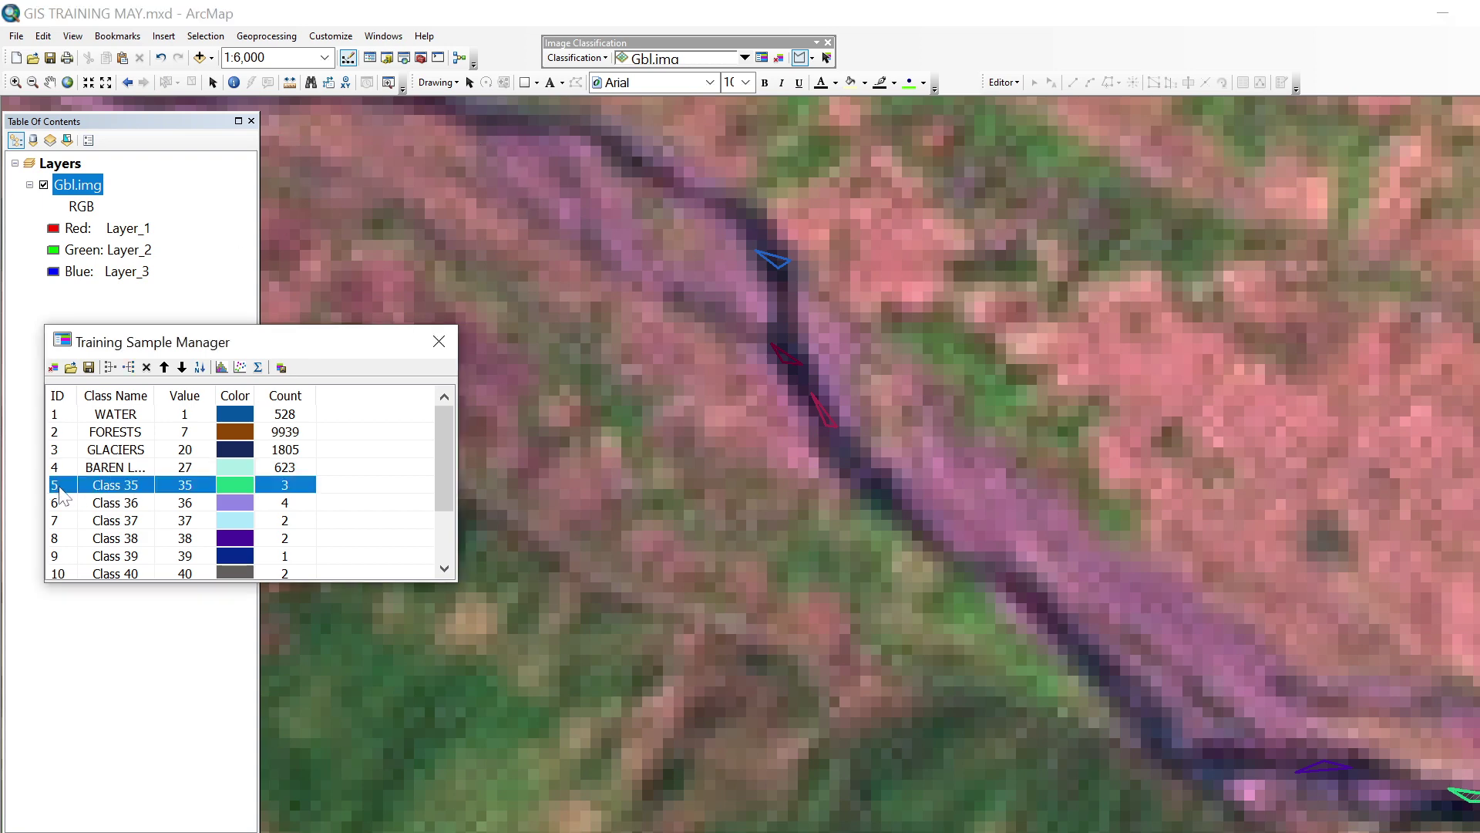
pyautogui.moveTo(59, 515); pyautogui.dragTo(69, 542)
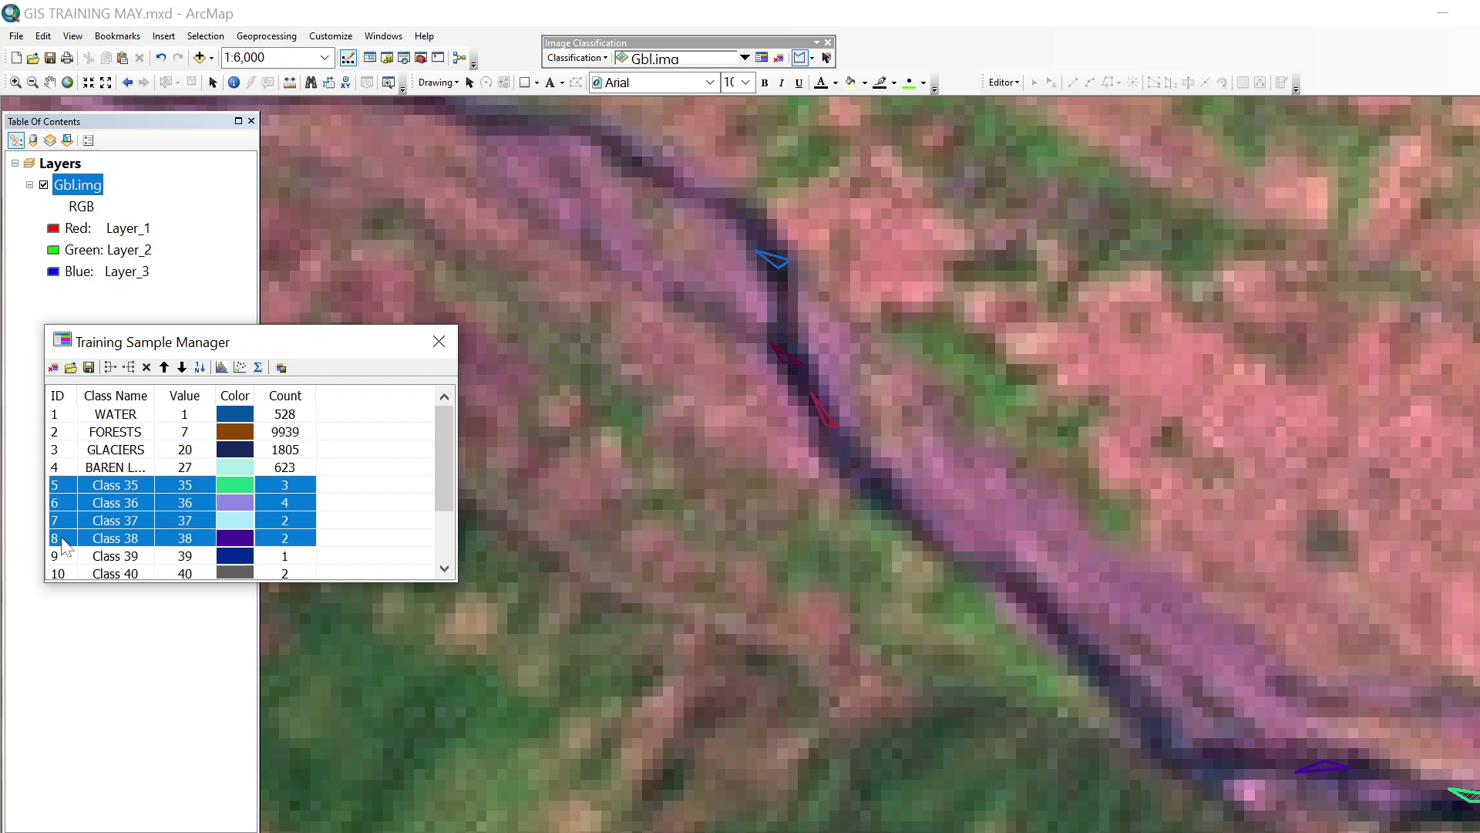
pyautogui.scroll(-3, 71, 544)
pyautogui.scroll(-1, 72, 544)
pyautogui.moveTo(54, 489); pyautogui.dragTo(74, 562)
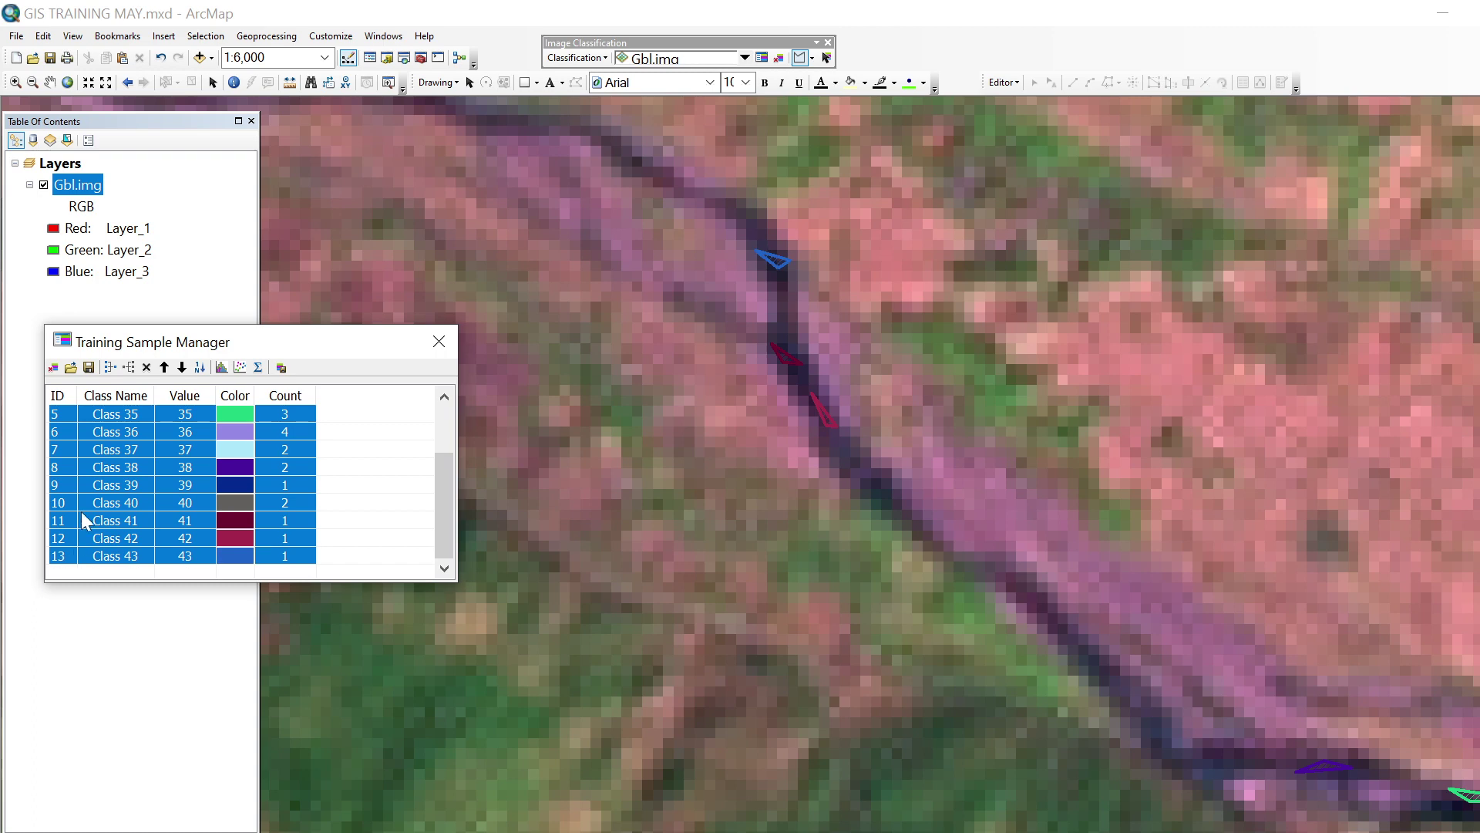
pyautogui.click(109, 367)
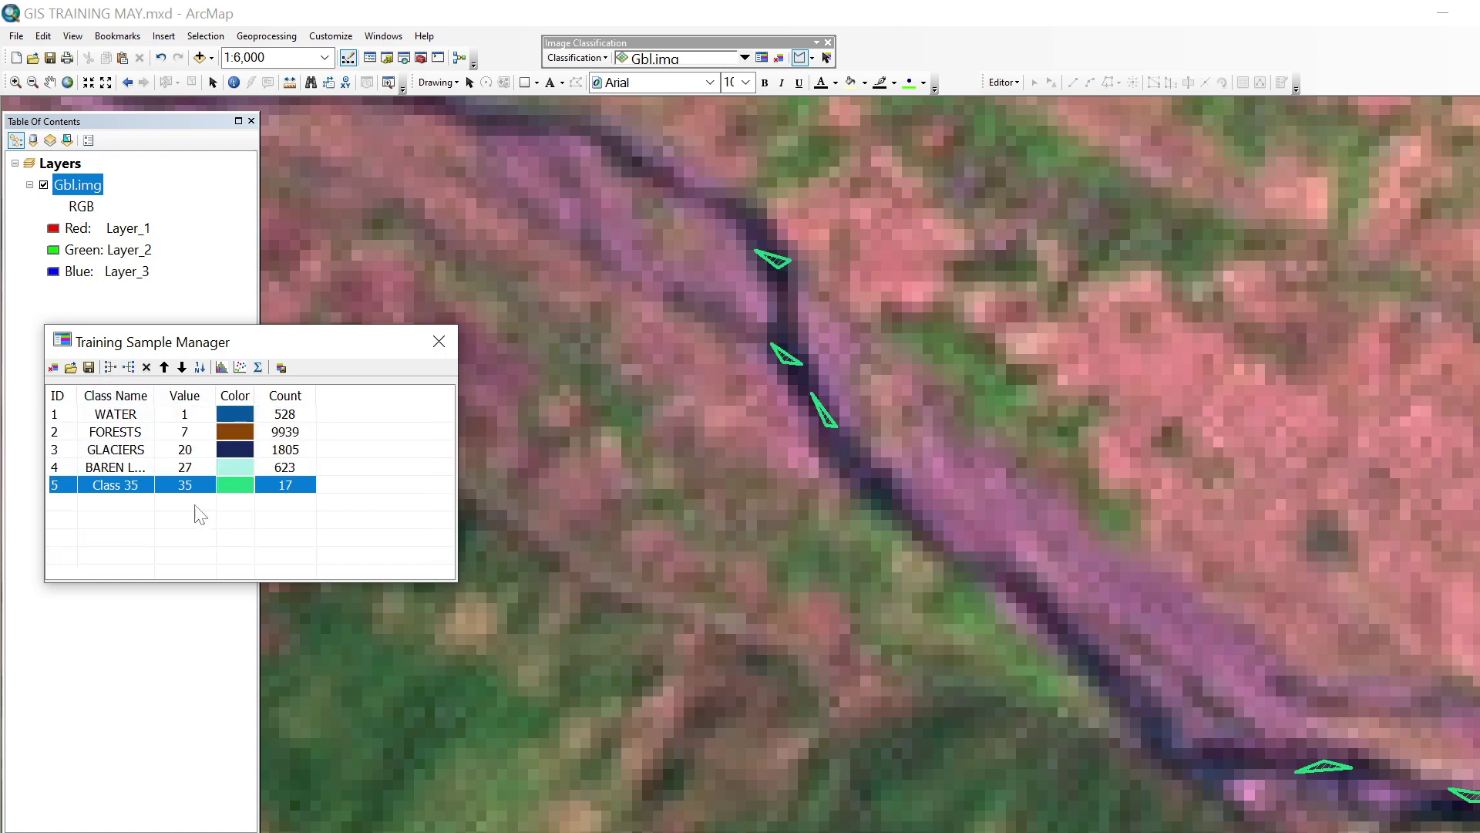
# - Rename the merged Class 35 training sample as RIVERS
pyautogui.click(145, 489)
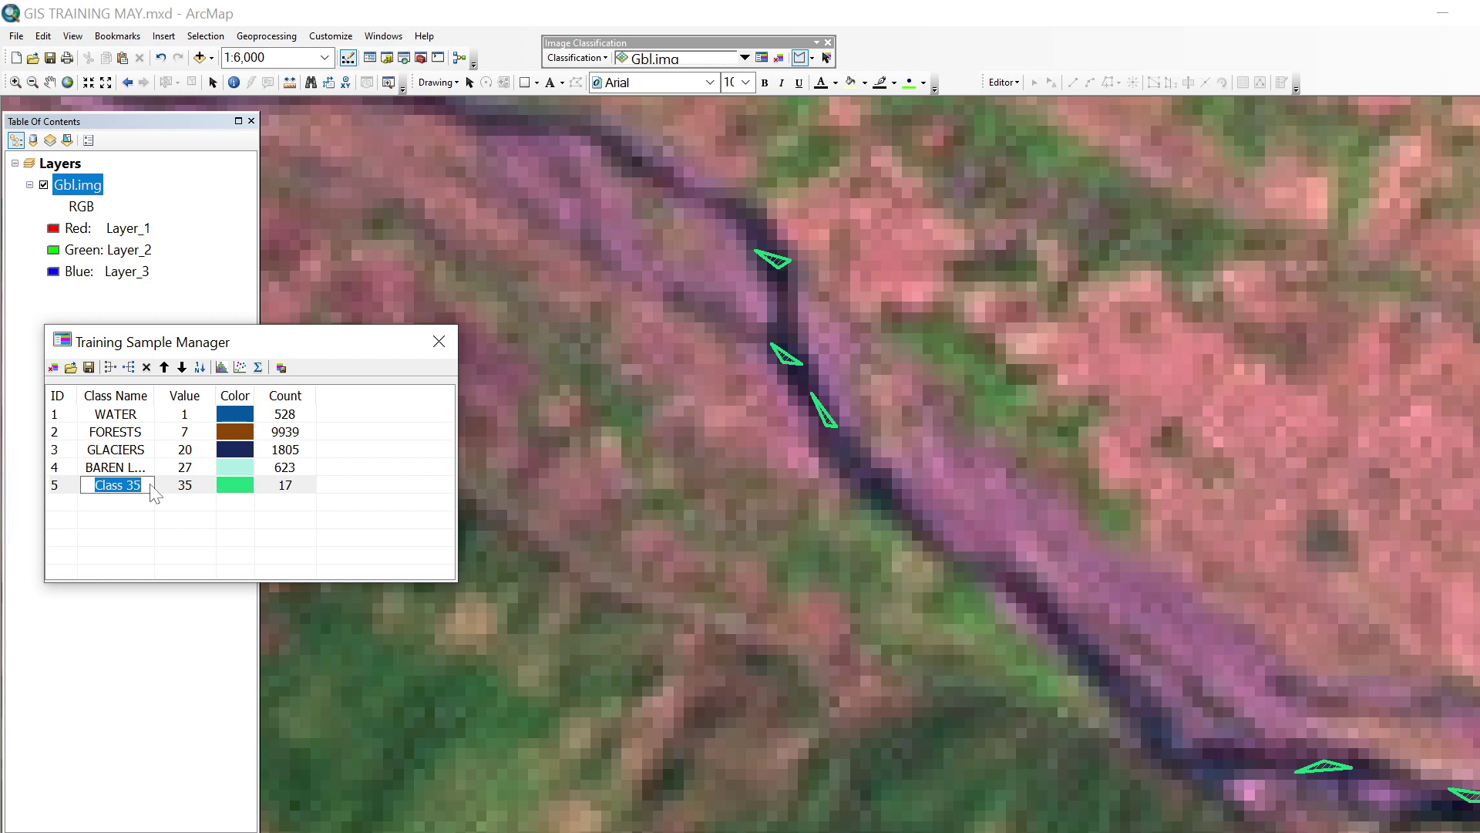
pyautogui.write('RIVERS')
pyautogui.press('Return')
# - Draw four small training samples on purple riverbed: two along the northern tributary and two on the bars between the braided channels to its west
pyautogui.click(49, 82)
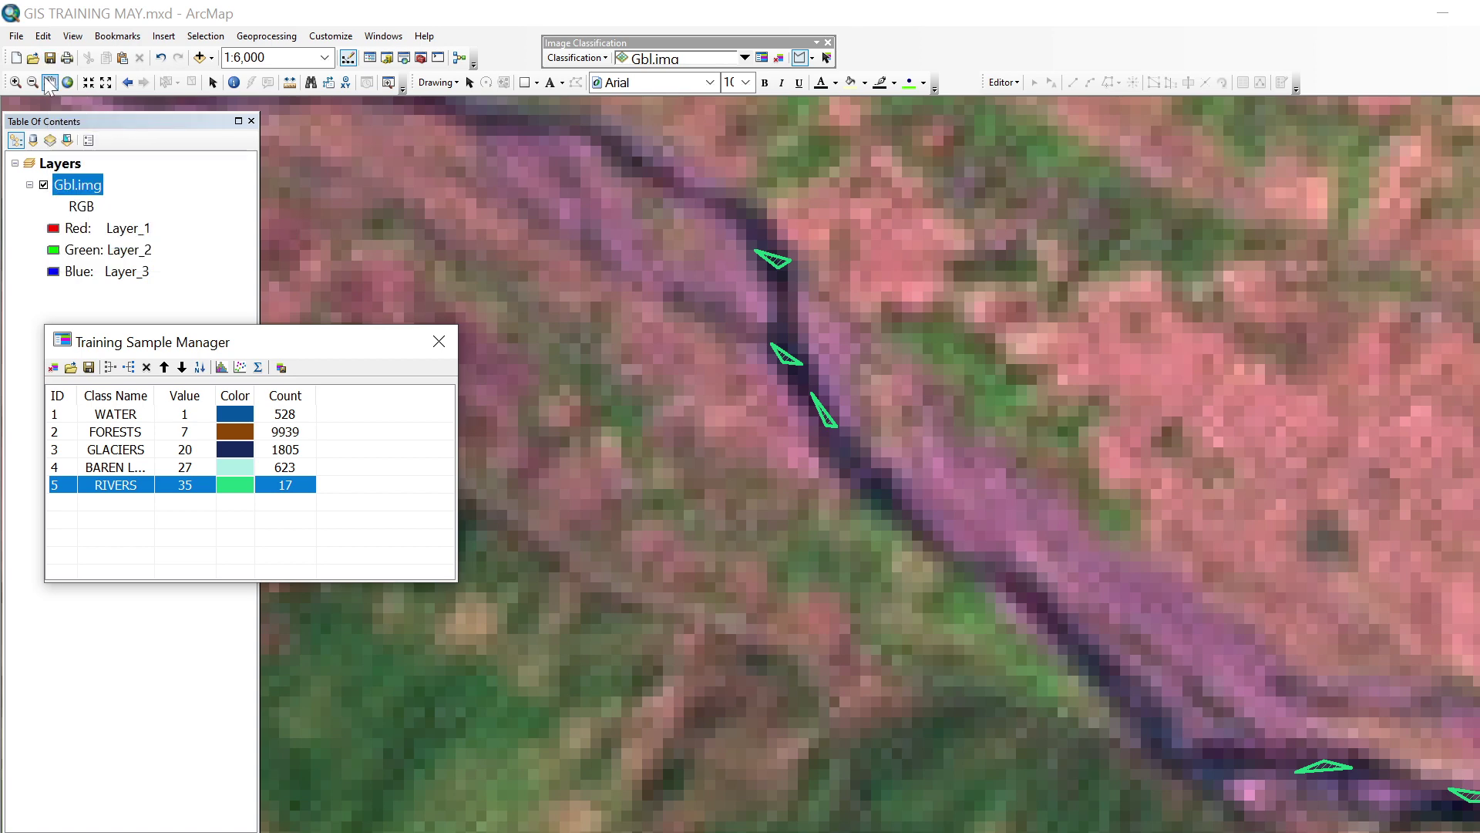
pyautogui.scroll(-1, 847, 357)
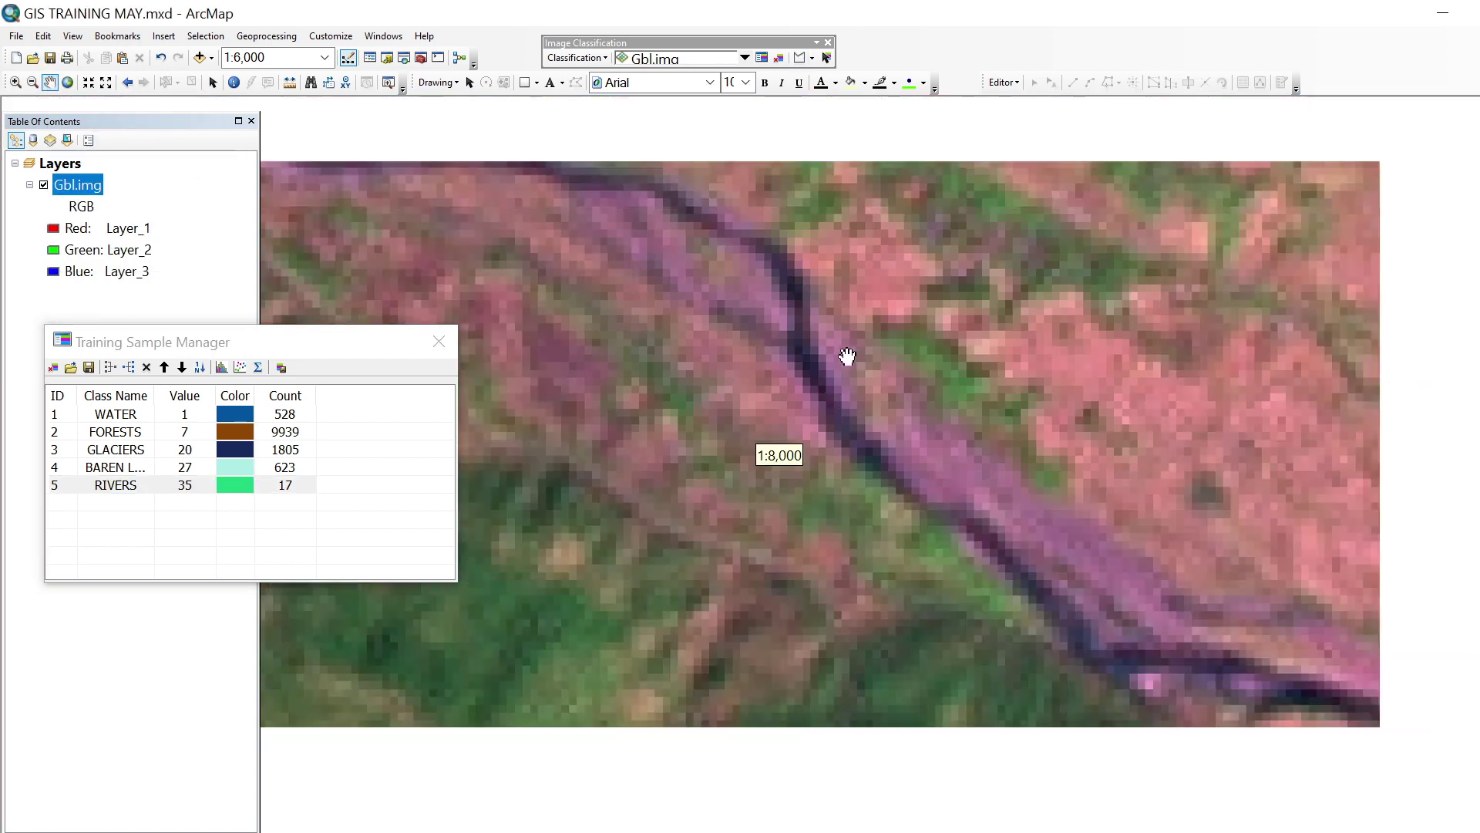
pyautogui.scroll(-3, 848, 356)
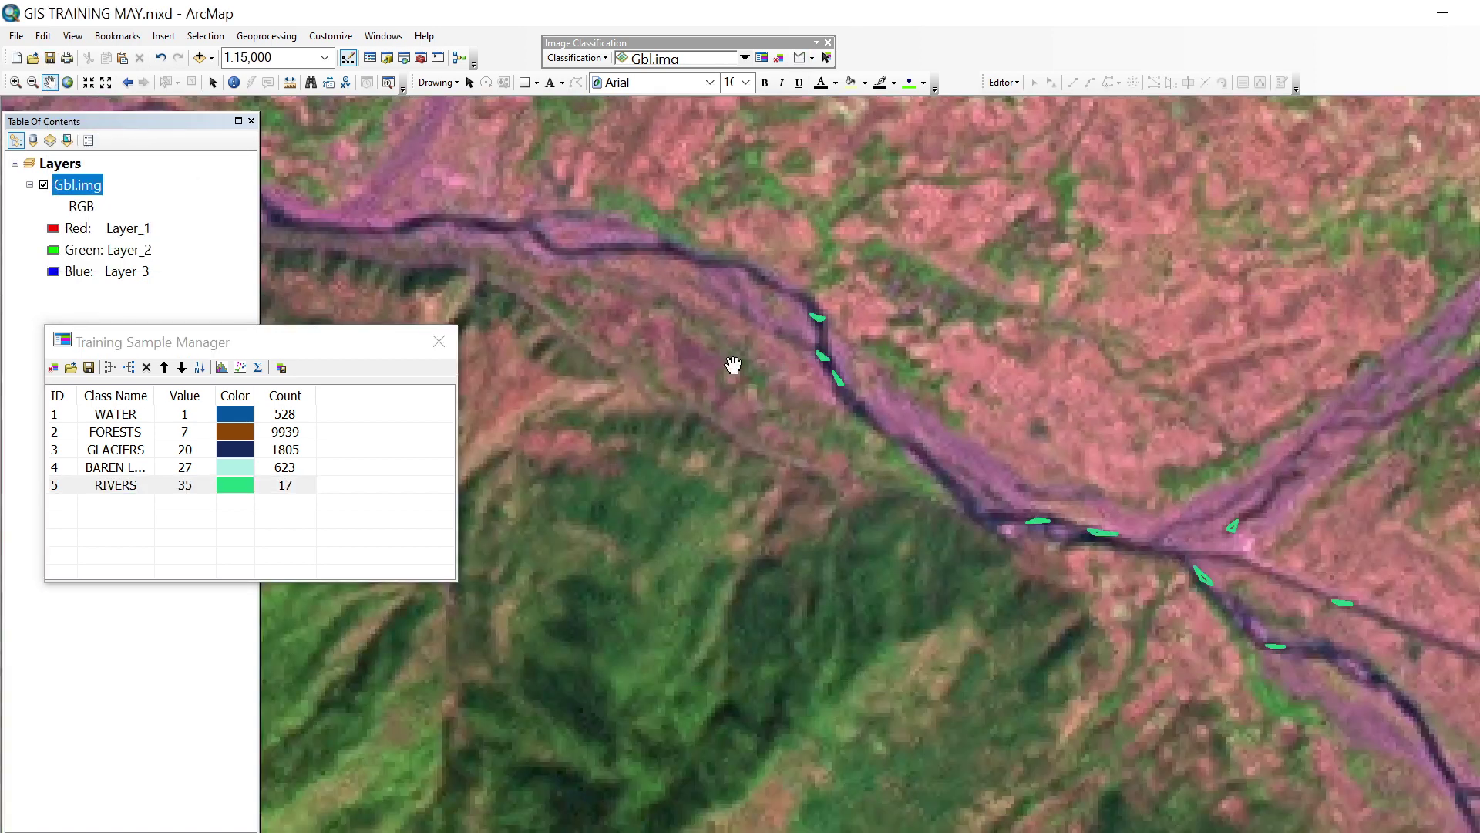
pyautogui.scroll(-2, 733, 365)
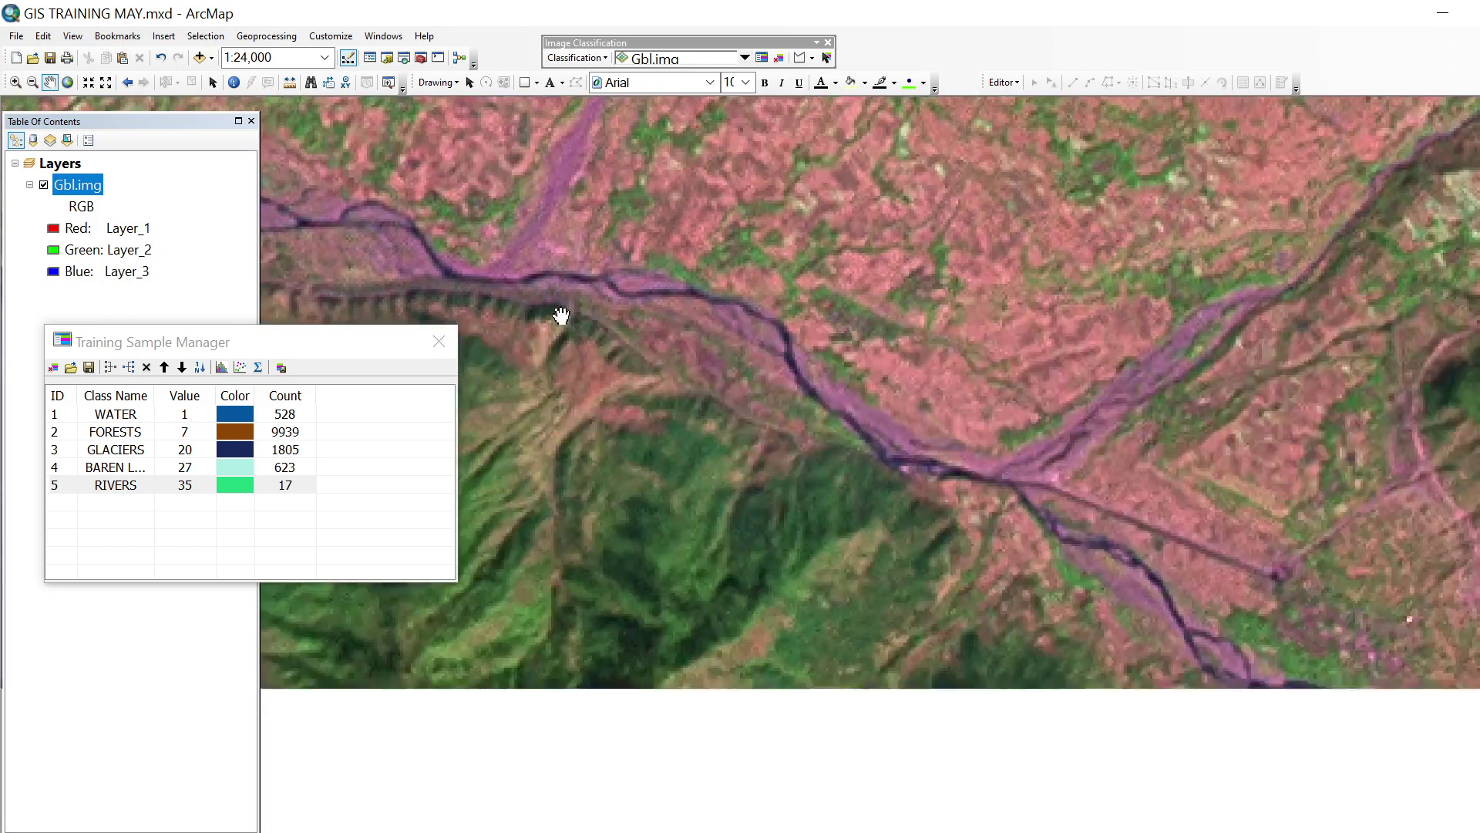
pyautogui.moveTo(562, 317); pyautogui.dragTo(1091, 512)
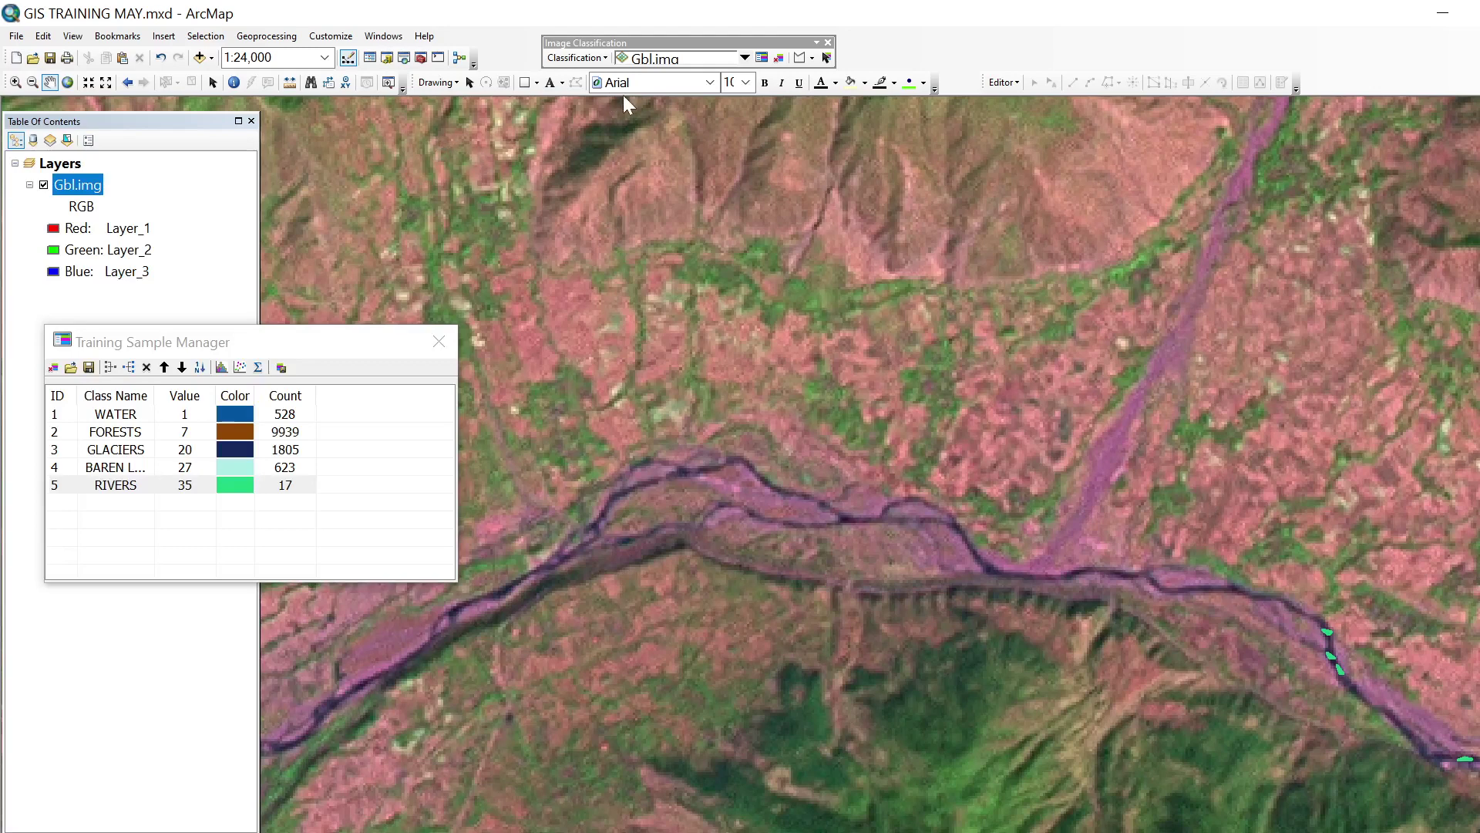
pyautogui.click(800, 57)
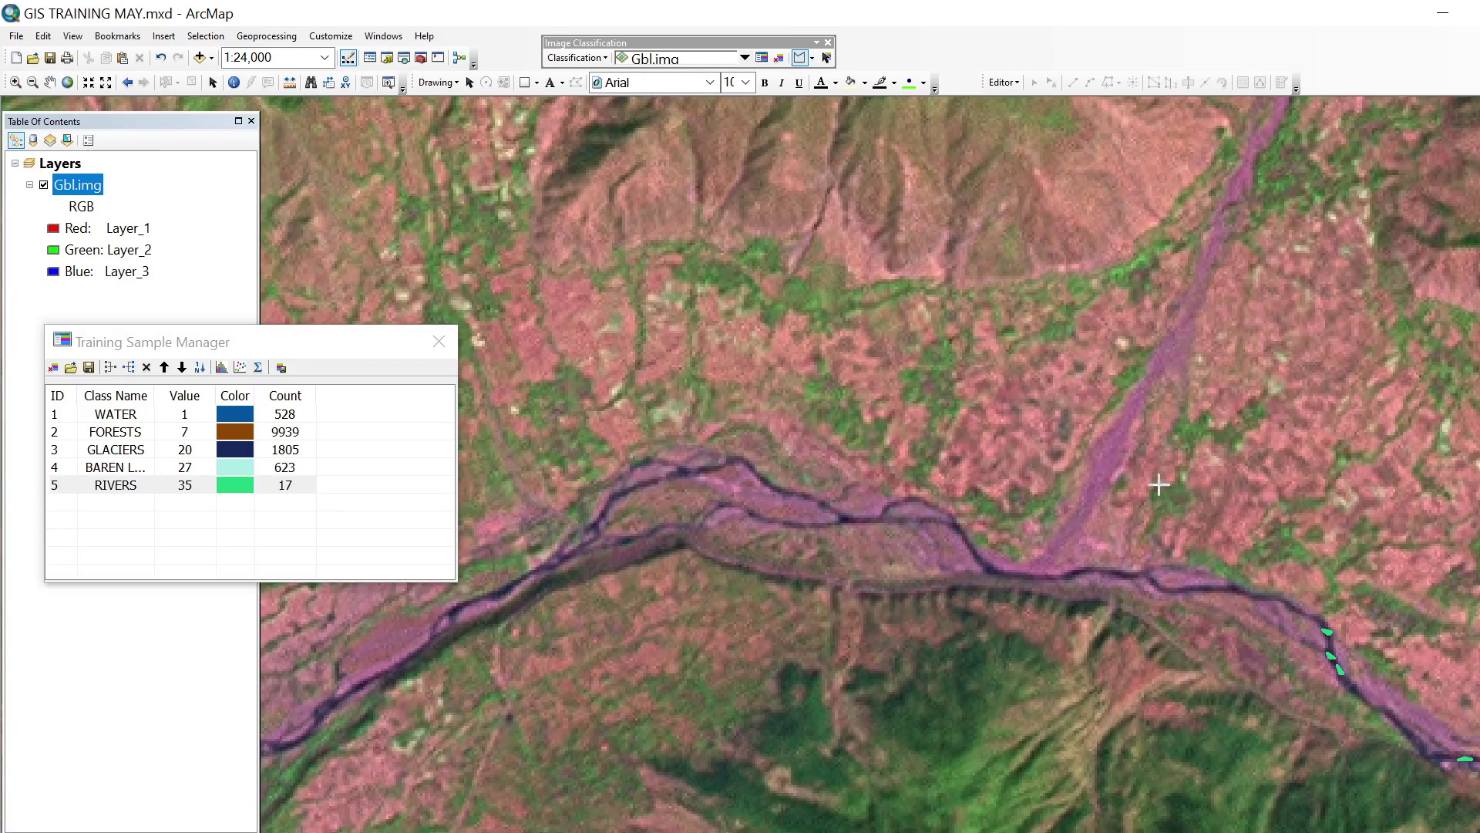
pyautogui.doubleClick(1118, 464)
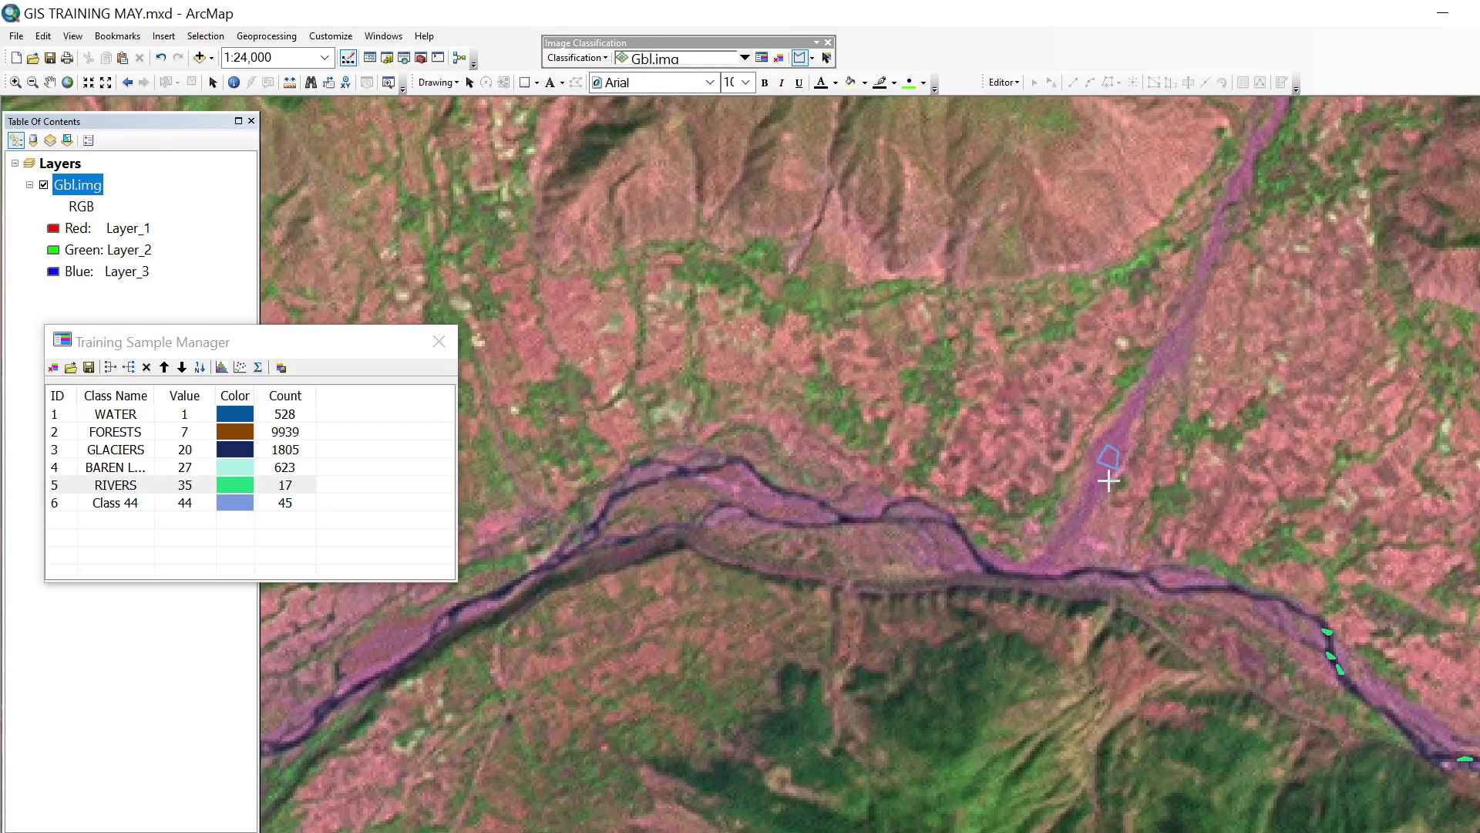
pyautogui.doubleClick(1092, 501)
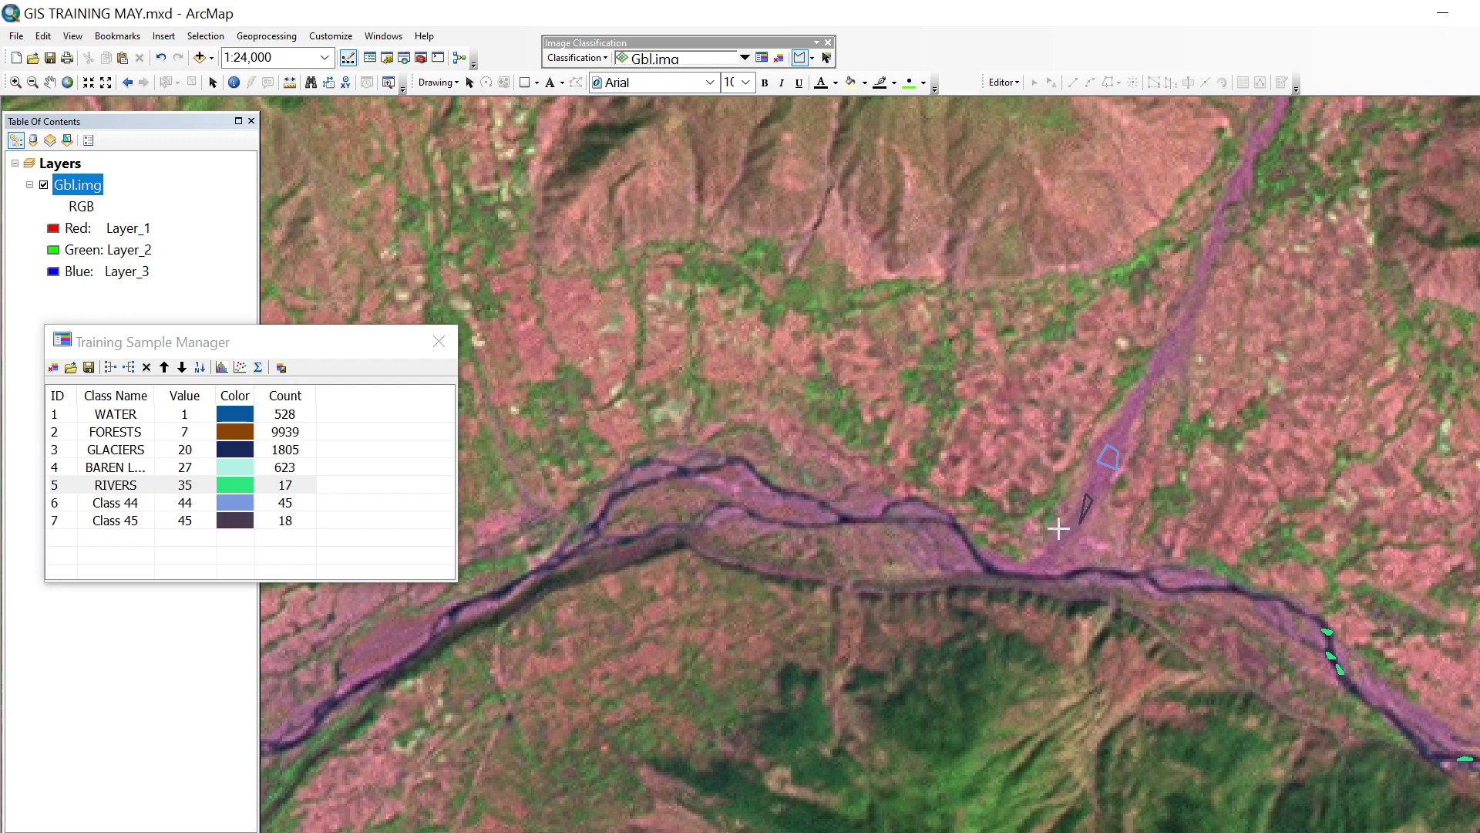
pyautogui.doubleClick(950, 553)
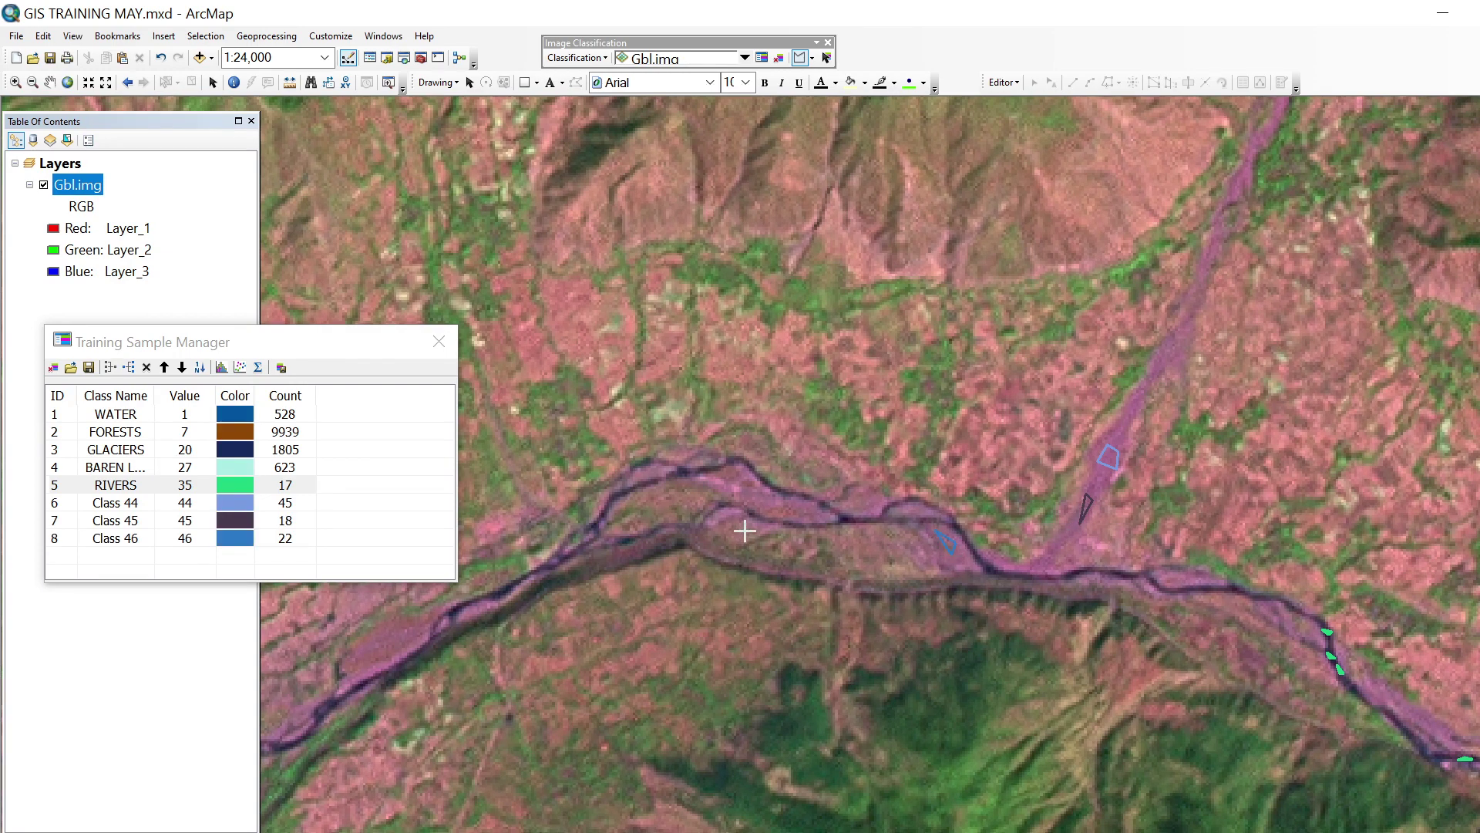
pyautogui.doubleClick(771, 488)
# - Draw five small polygon training samples on the purple riverbed around the braided channels of the river's southwestern reach
pyautogui.click(49, 82)
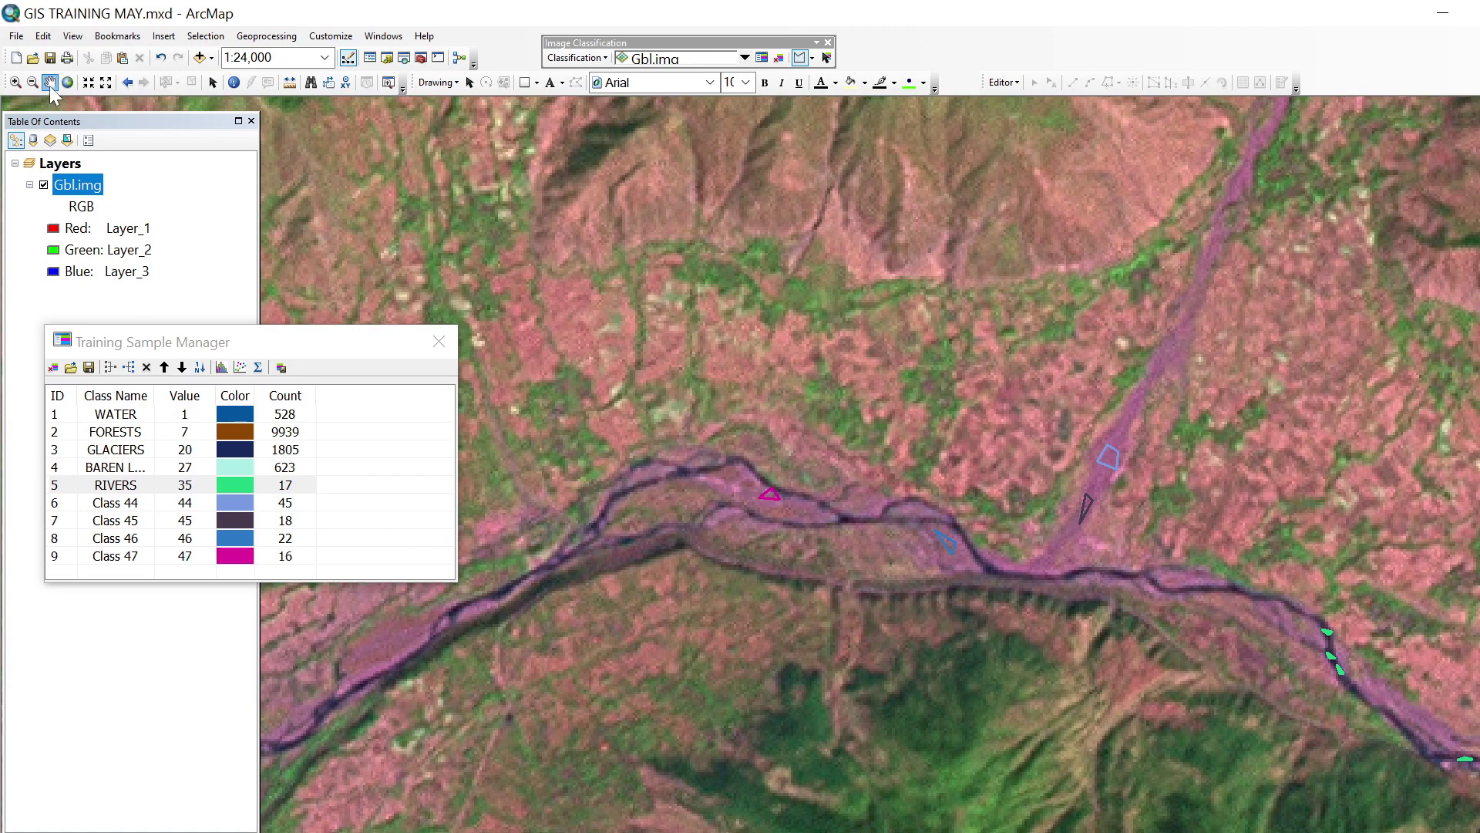
pyautogui.moveTo(677, 578); pyautogui.dragTo(1195, 423)
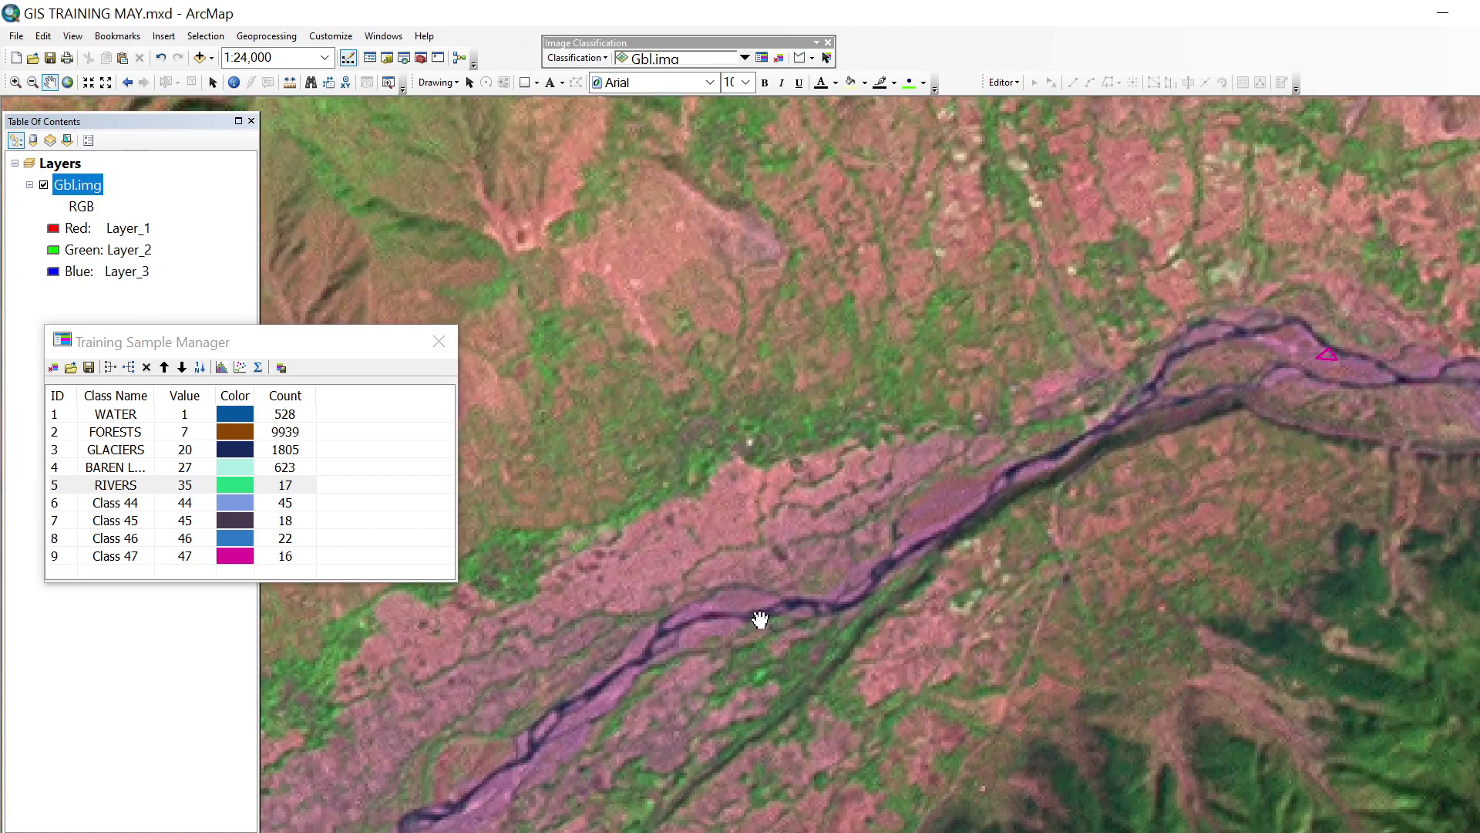
pyautogui.moveTo(760, 618); pyautogui.dragTo(932, 373)
pyautogui.moveTo(803, 512); pyautogui.dragTo(1084, 363)
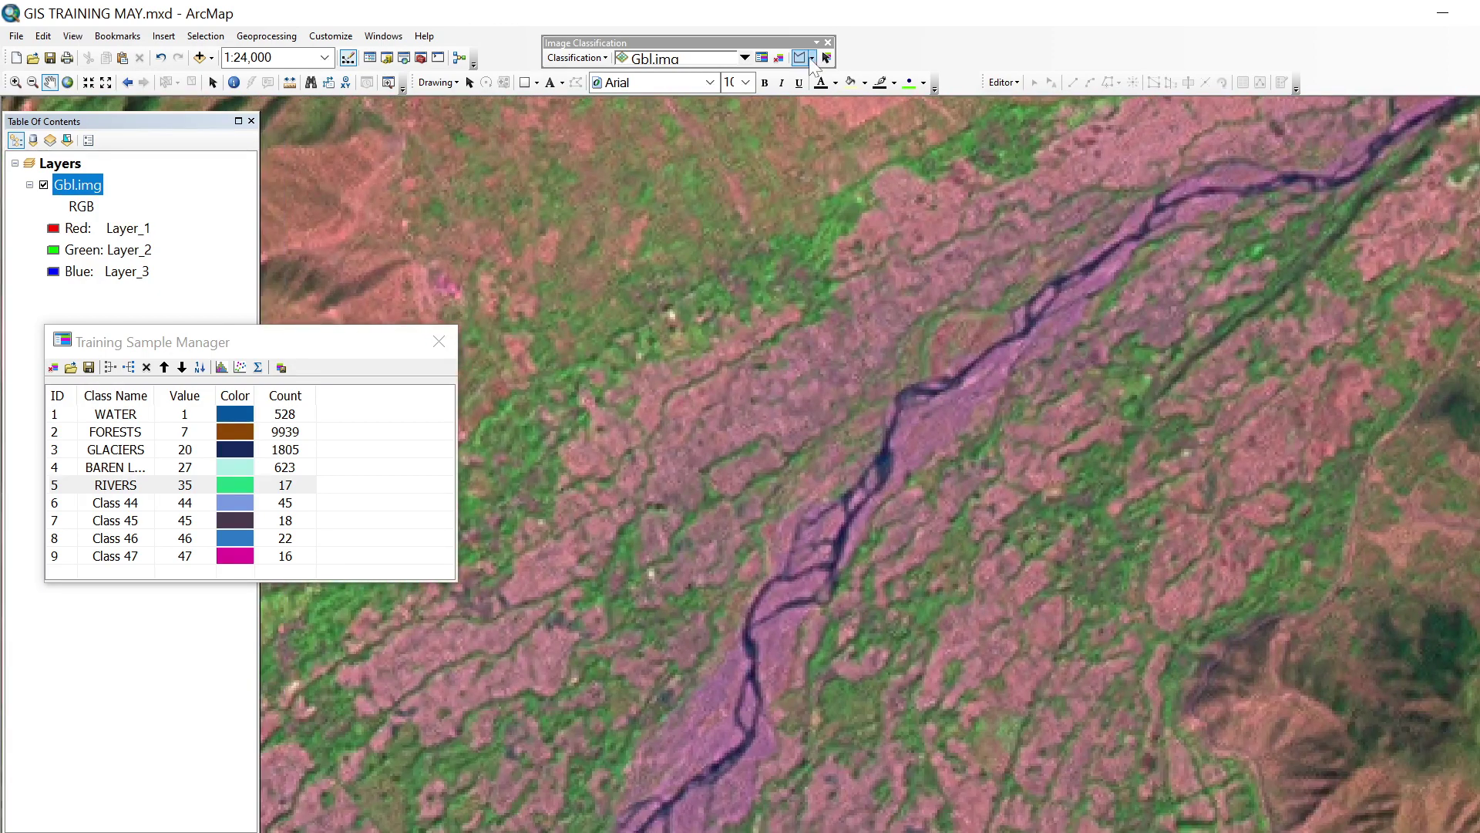
pyautogui.click(801, 59)
pyautogui.doubleClick(804, 589)
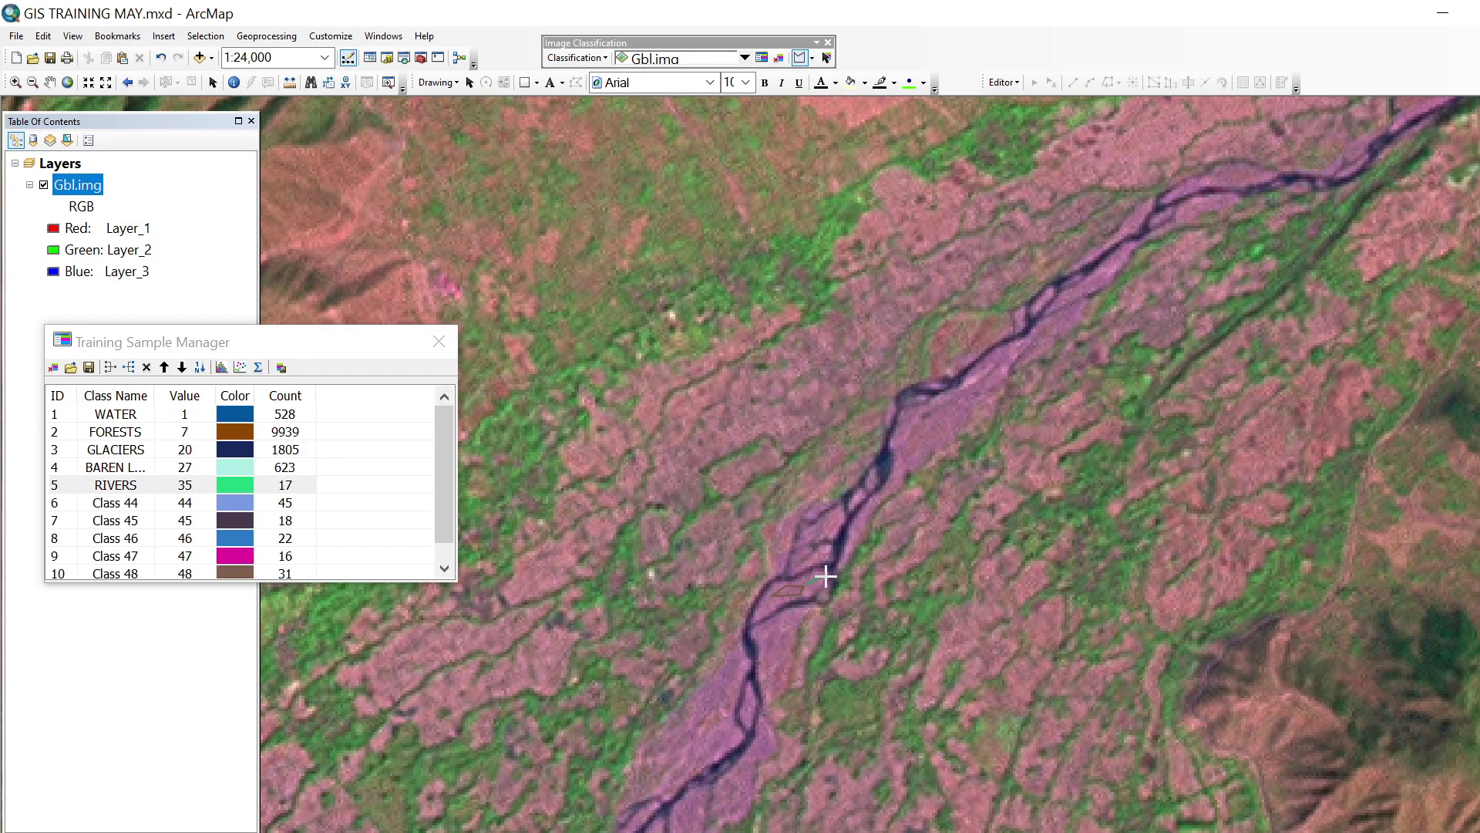
pyautogui.click(811, 583)
pyautogui.click(784, 640)
pyautogui.doubleClick(788, 616)
pyautogui.doubleClick(740, 668)
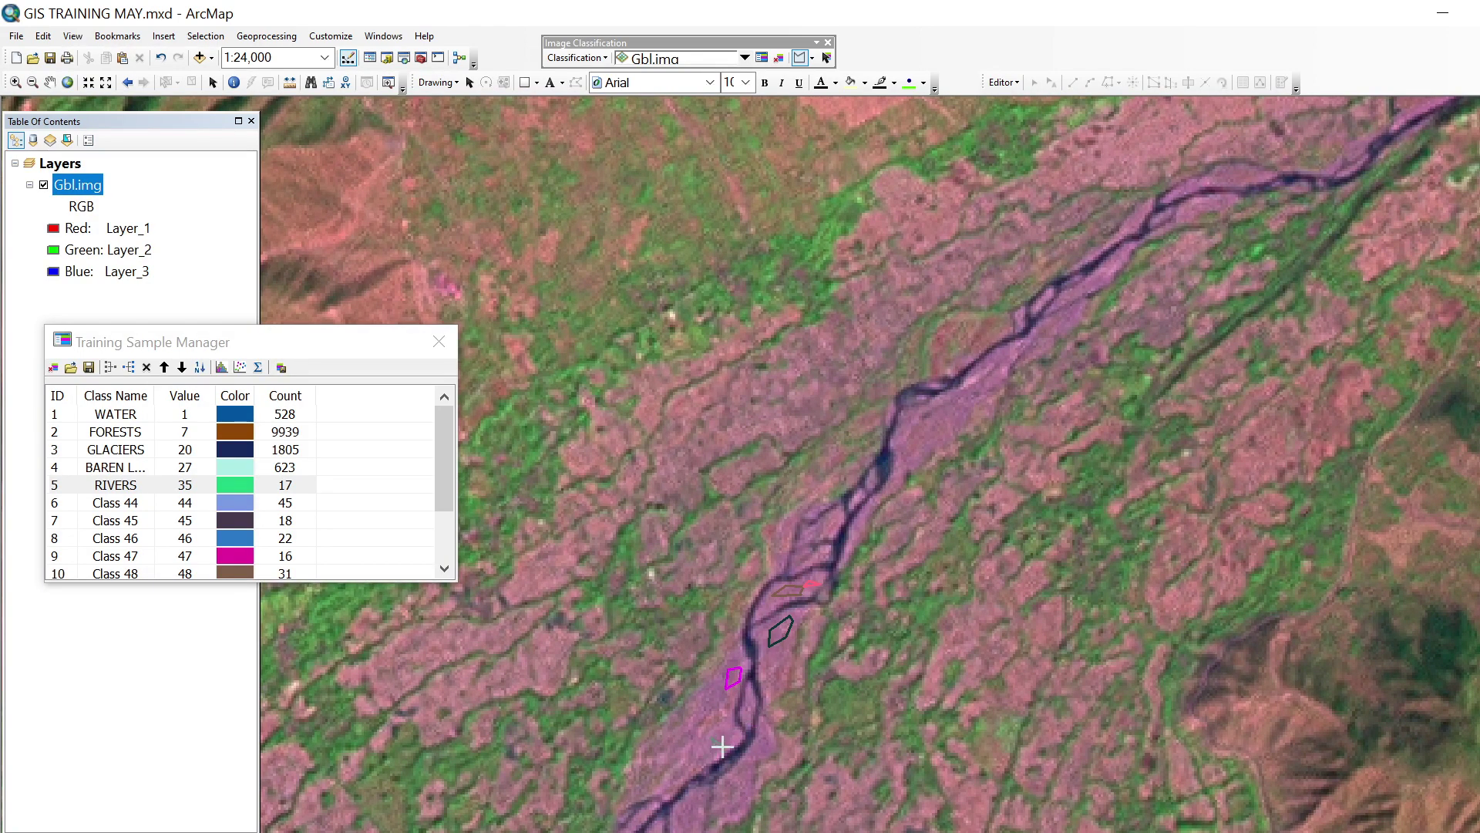
pyautogui.doubleClick(730, 729)
# - Select the riverbed training samples Class 44 through Class 46 in the sample list
pyautogui.scroll(-2, 99, 510)
pyautogui.scroll(1, 104, 486)
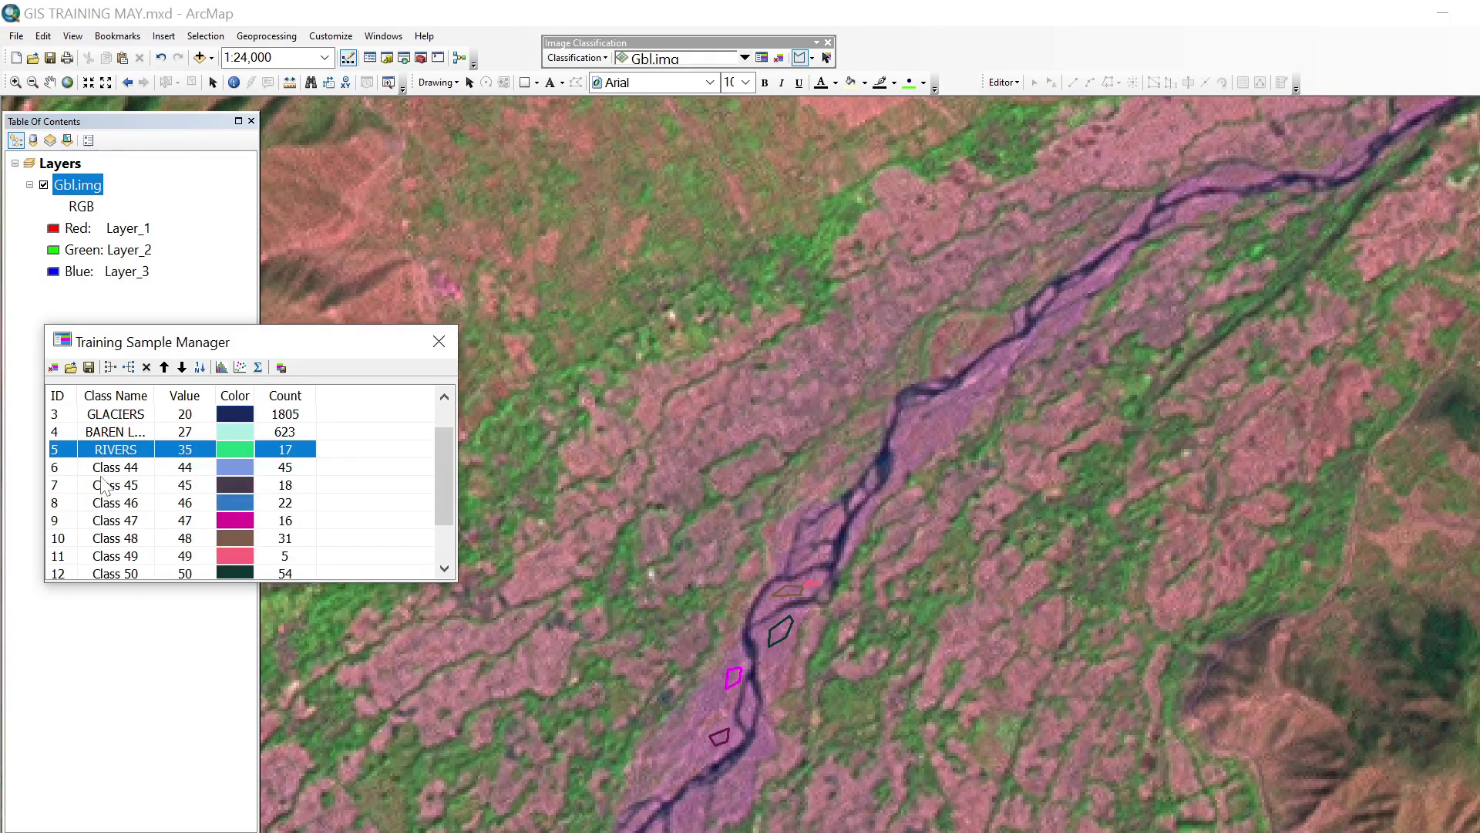
pyautogui.click(67, 470)
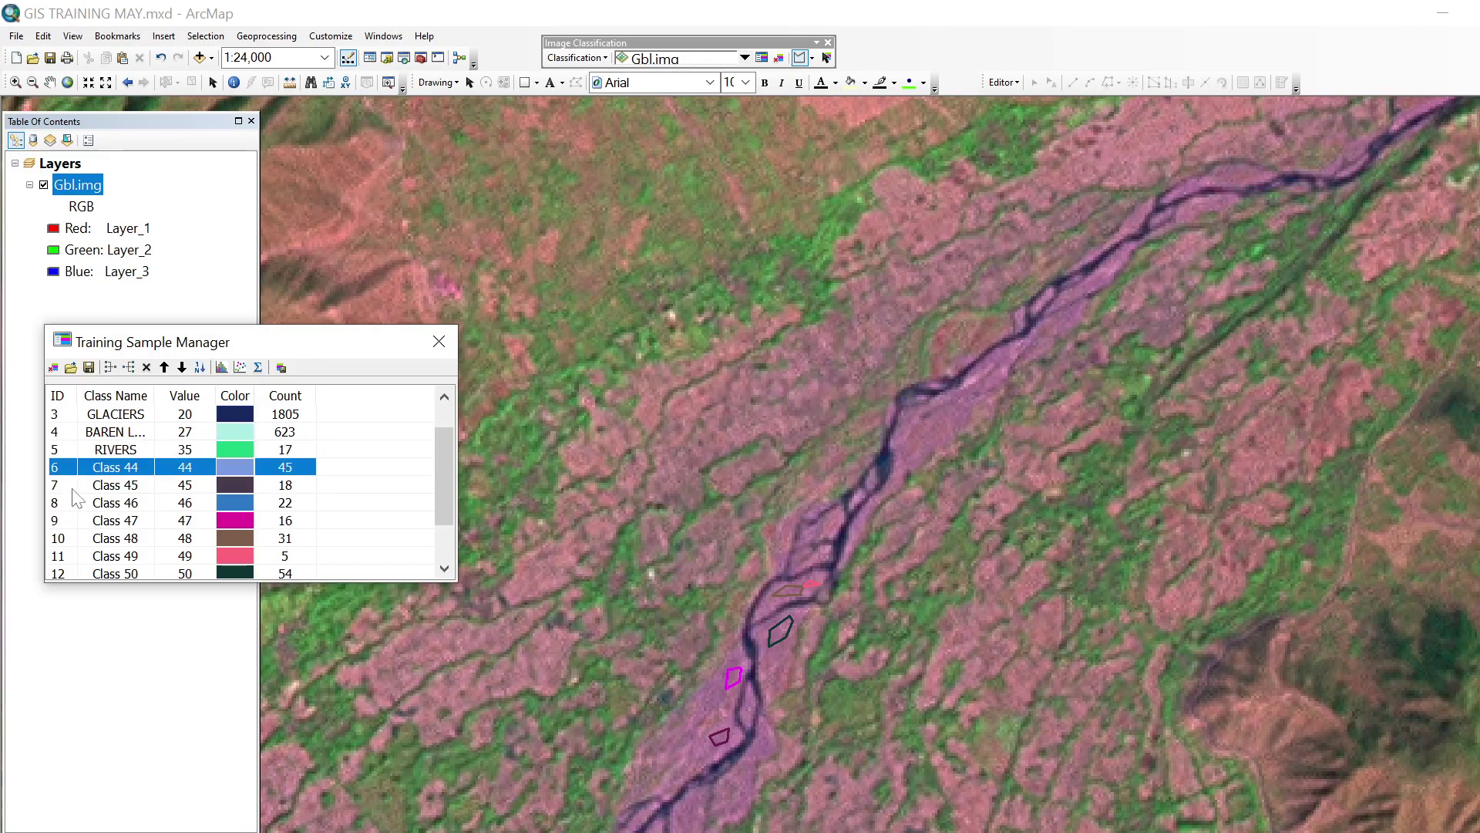
pyautogui.keyDown('shift'); pyautogui.click(73, 487); pyautogui.keyUp('shift')
pyautogui.keyDown('shift'); pyautogui.click(74, 503); pyautogui.keyUp('shift')
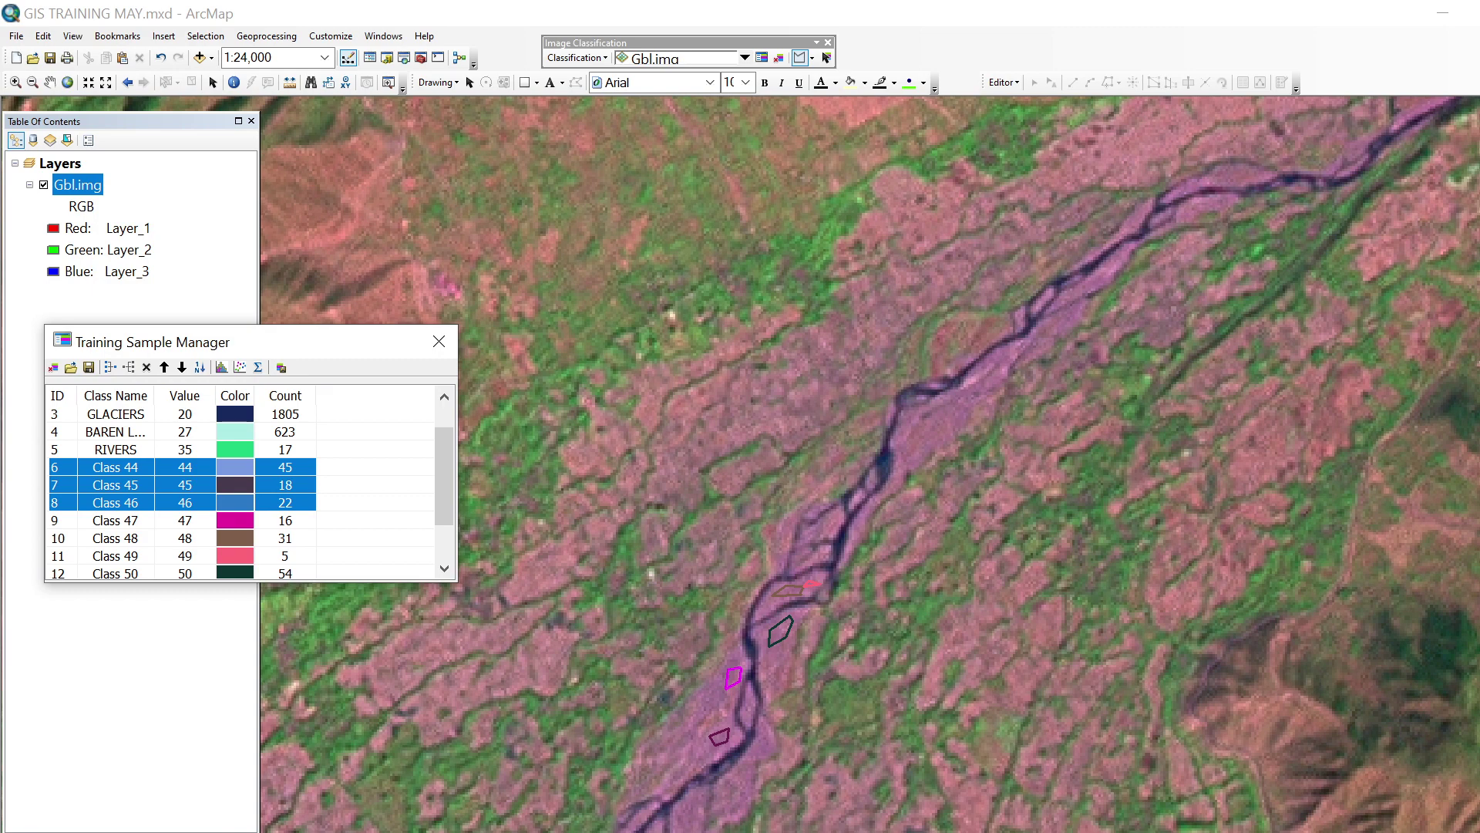
pyautogui.hotkey('alt', 'Tab')
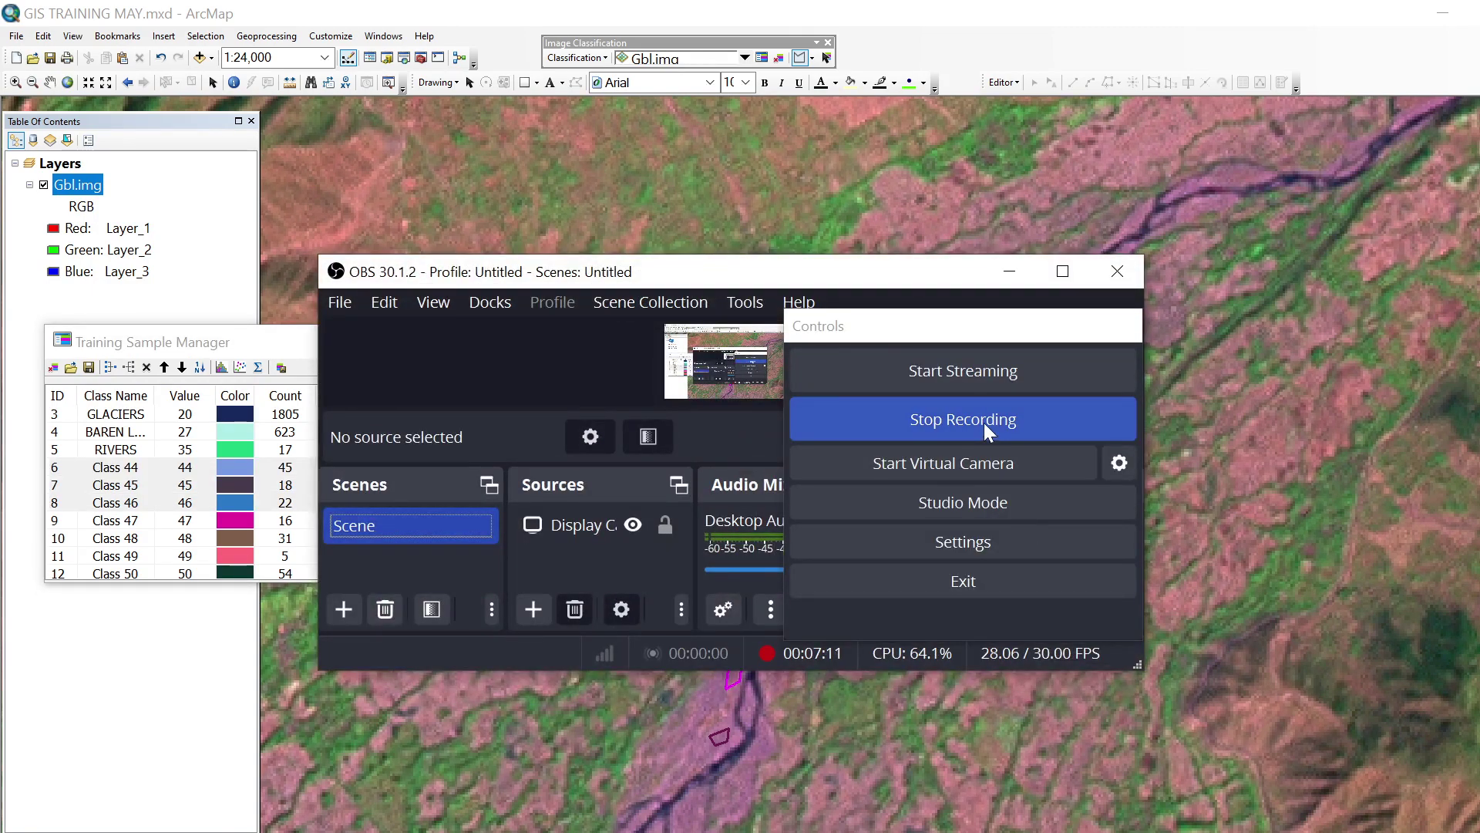
pyautogui.click(1010, 272)
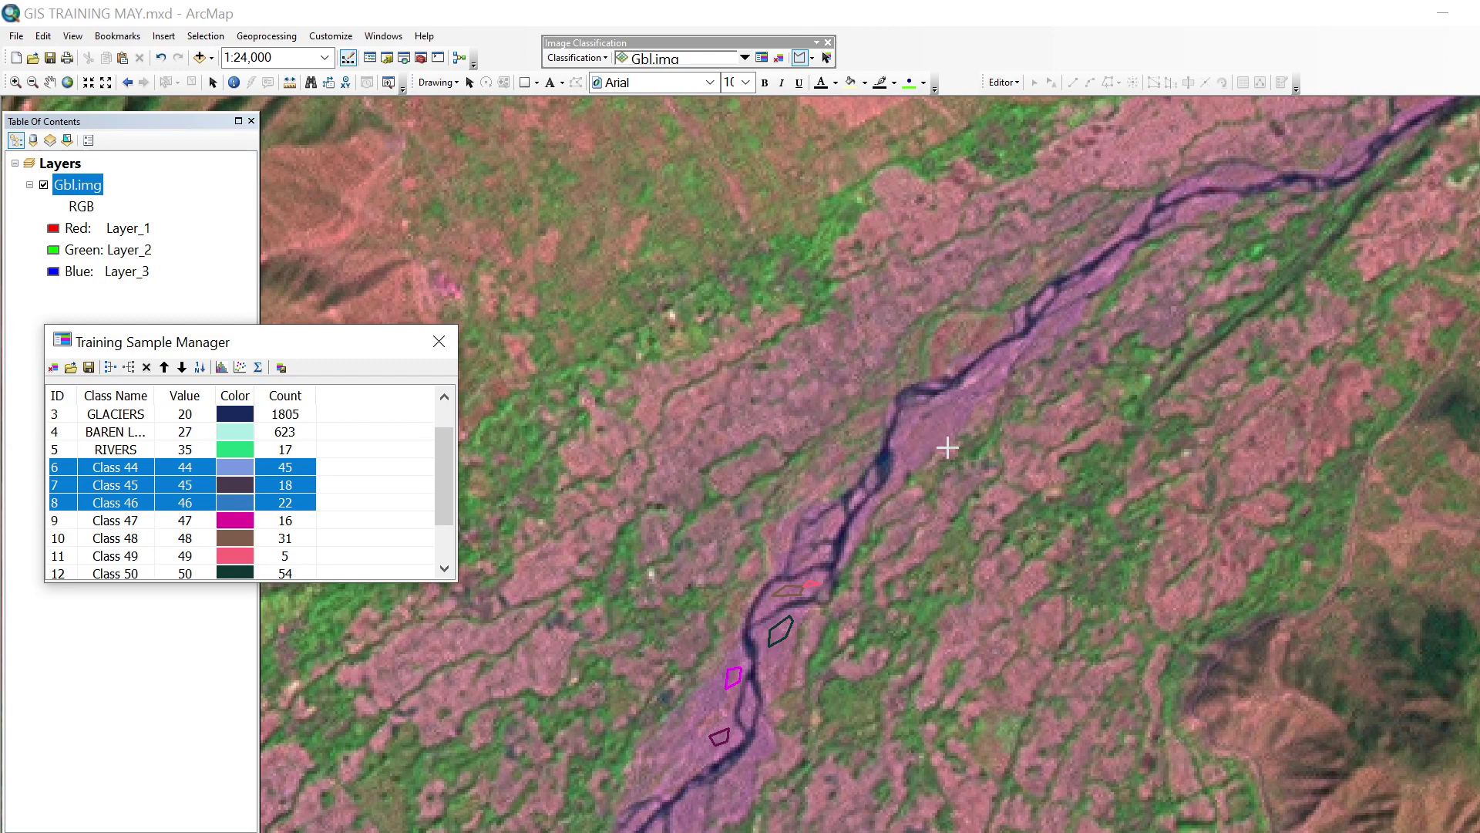
# - Draw a triangular training sample on the wide purple riverbed just east of the dark channel, upstream of the braided section
pyautogui.click(926, 424)
pyautogui.click(909, 448)
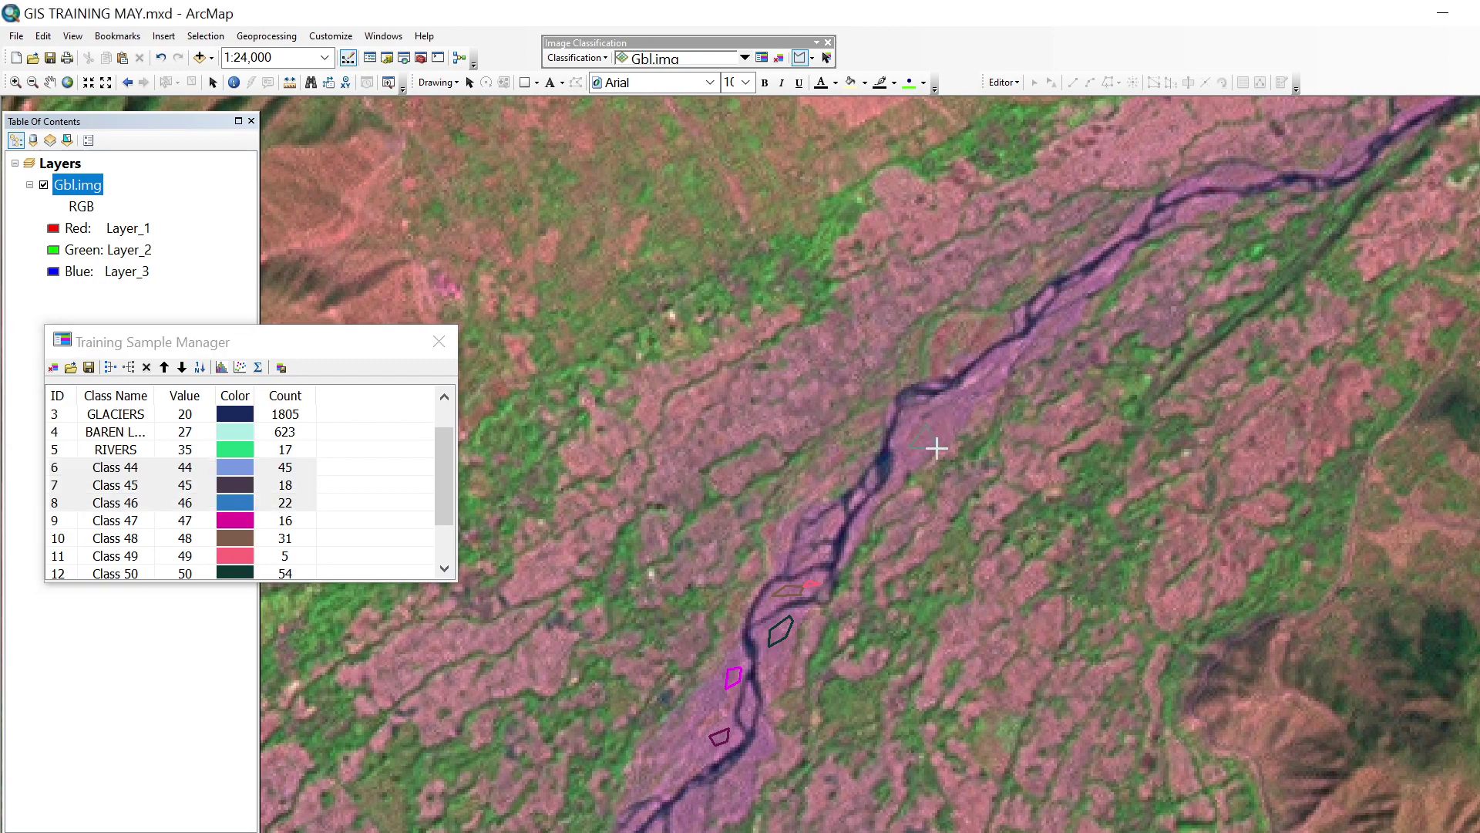
pyautogui.doubleClick(940, 441)
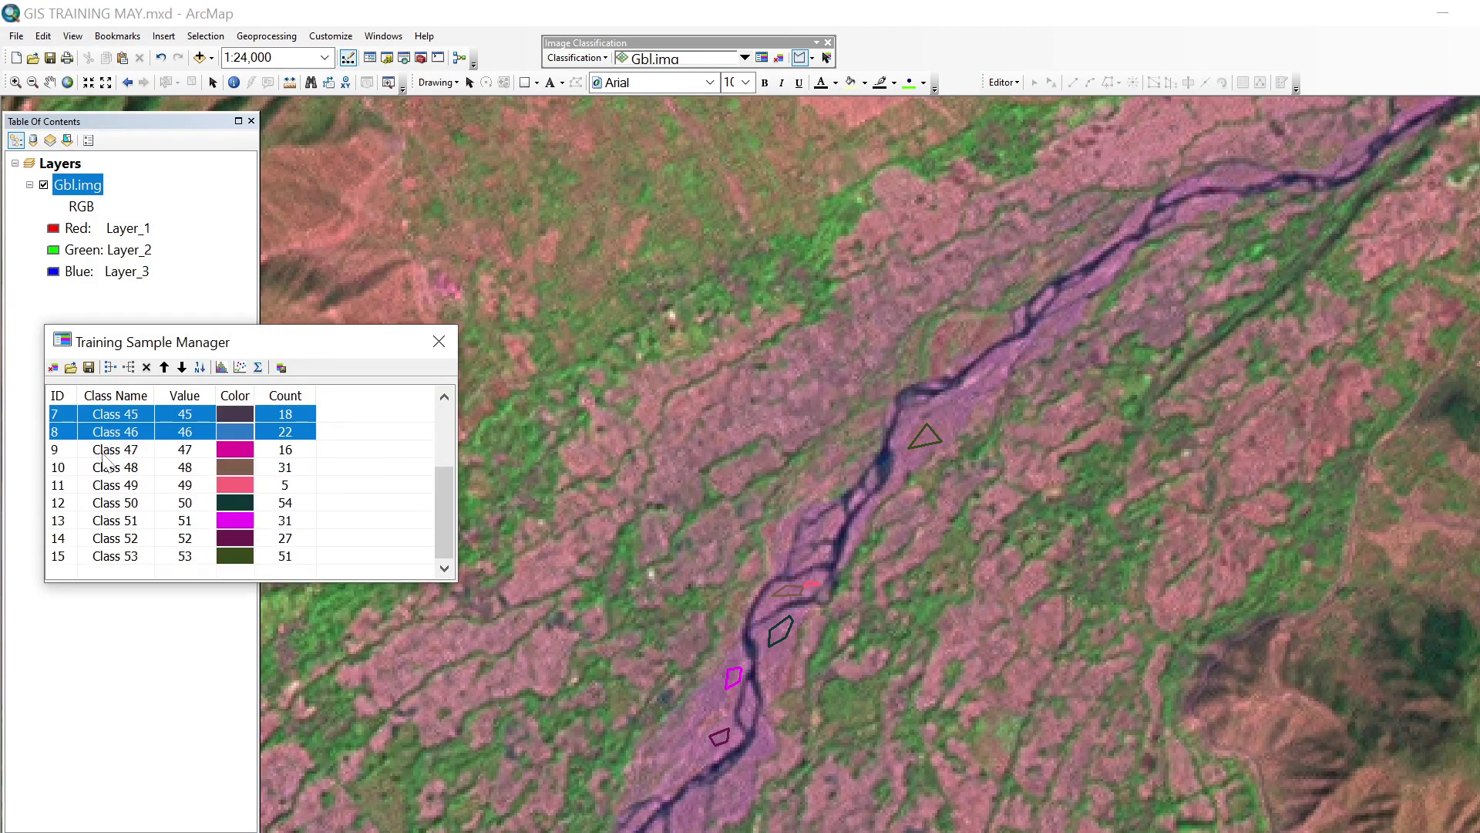
# - Extend the sample selection through Class 53 and merge Class 44 to Class 53 into a single class
pyautogui.scroll(1, 116, 494)
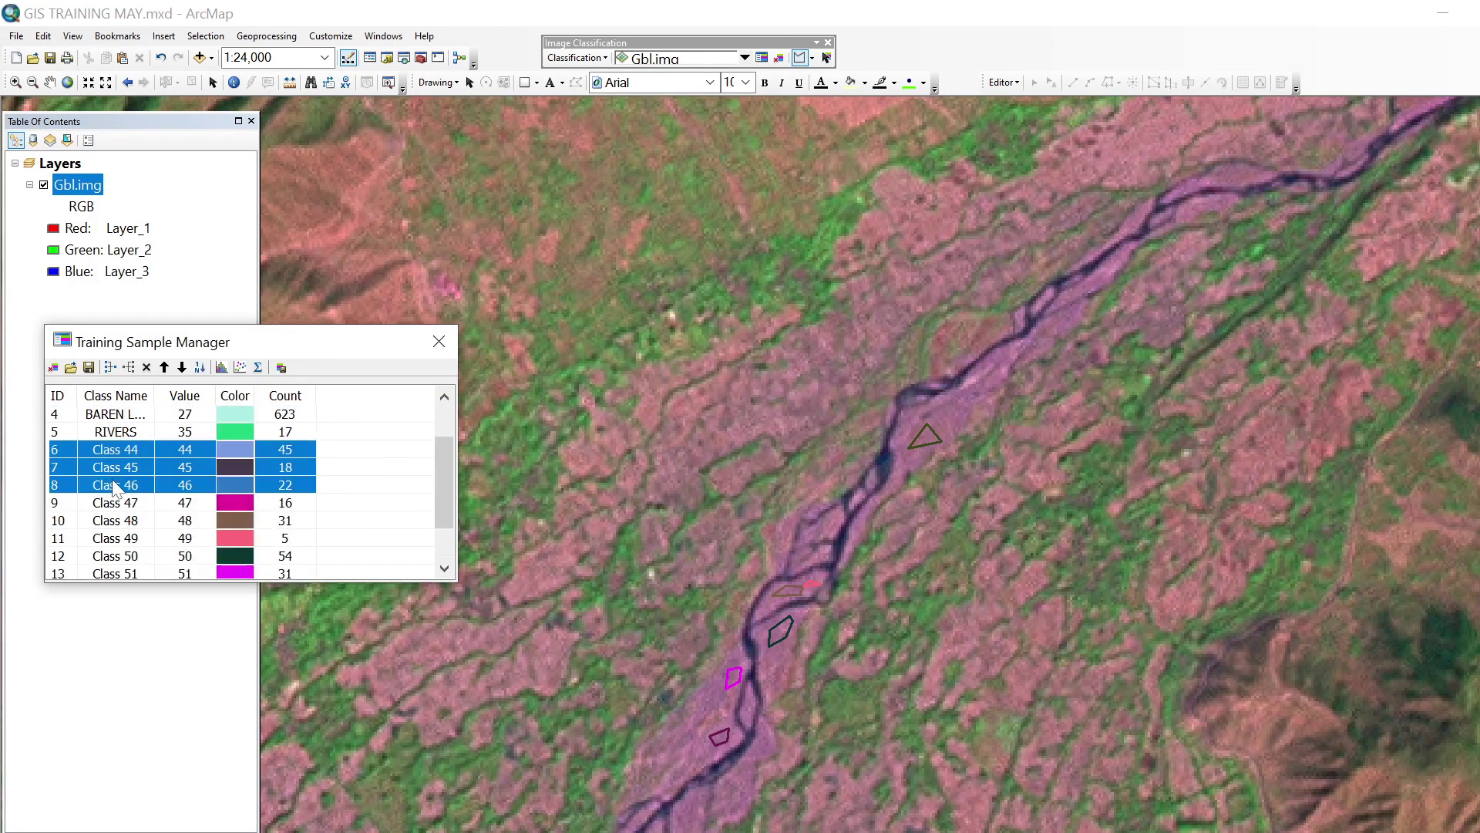
pyautogui.keyDown('shift'); pyautogui.click(63, 509); pyautogui.keyUp('shift')
pyautogui.keyDown('shift'); pyautogui.click(61, 520); pyautogui.keyUp('shift')
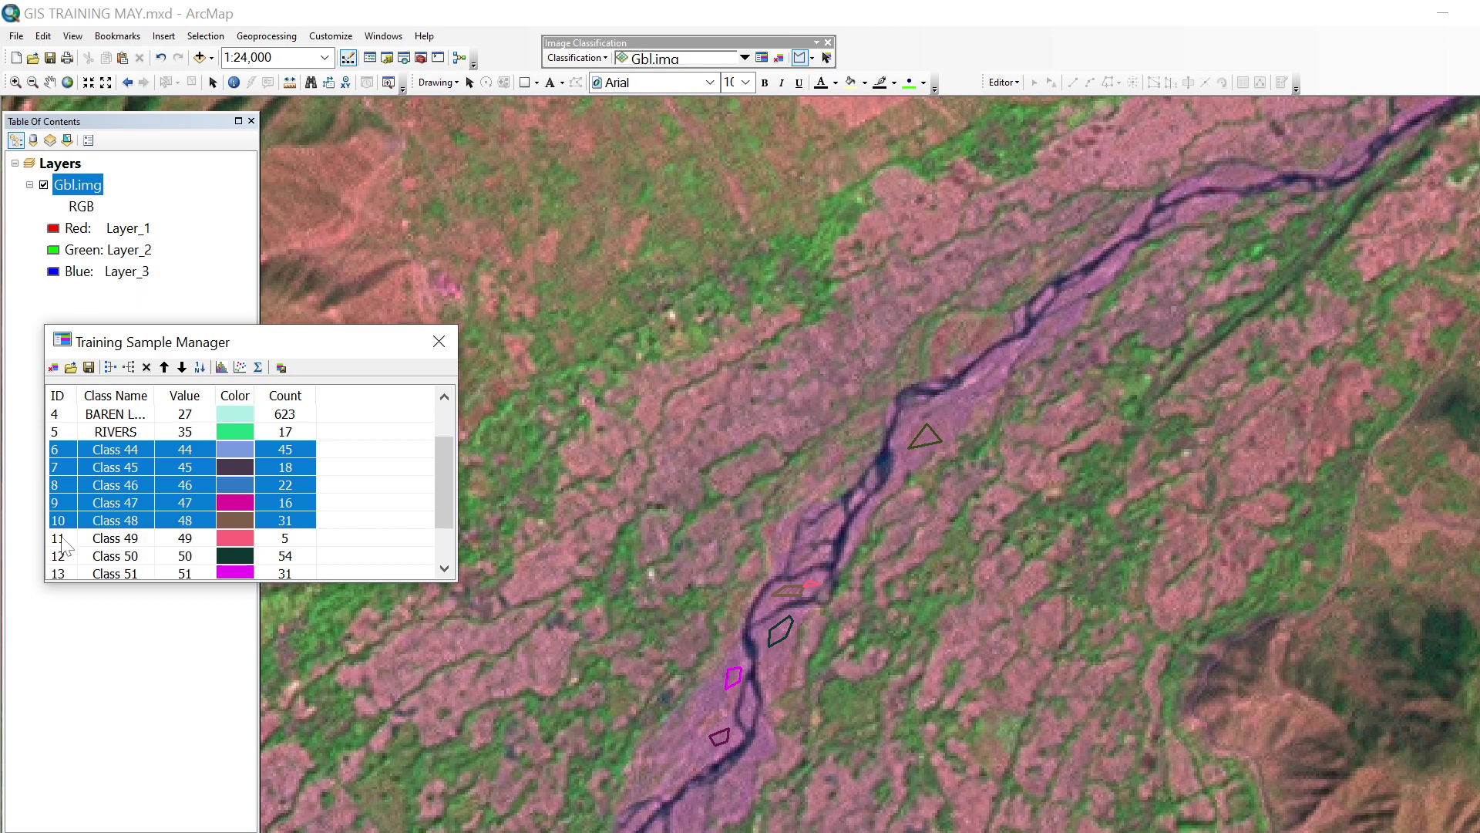
pyautogui.keyDown('shift'); pyautogui.click(65, 539); pyautogui.keyUp('shift')
pyautogui.keyDown('shift'); pyautogui.click(66, 557); pyautogui.keyUp('shift')
pyautogui.keyDown('shift'); pyautogui.click(69, 573); pyautogui.keyUp('shift')
pyautogui.scroll(-1, 82, 567)
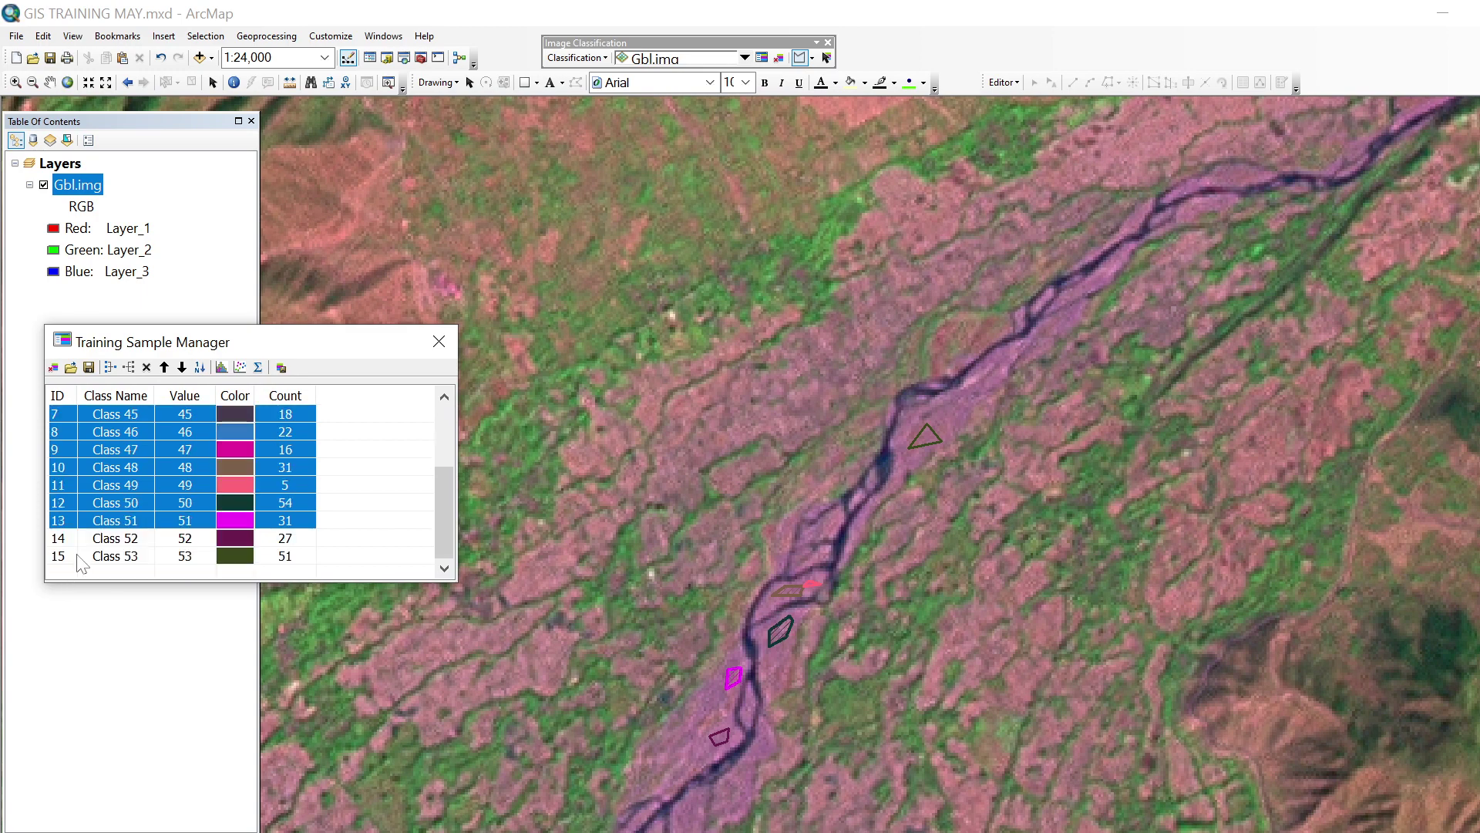
pyautogui.keyDown('shift'); pyautogui.click(67, 540); pyautogui.keyUp('shift')
pyautogui.keyDown('shift'); pyautogui.click(71, 557); pyautogui.keyUp('shift')
pyautogui.scroll(1, 86, 533)
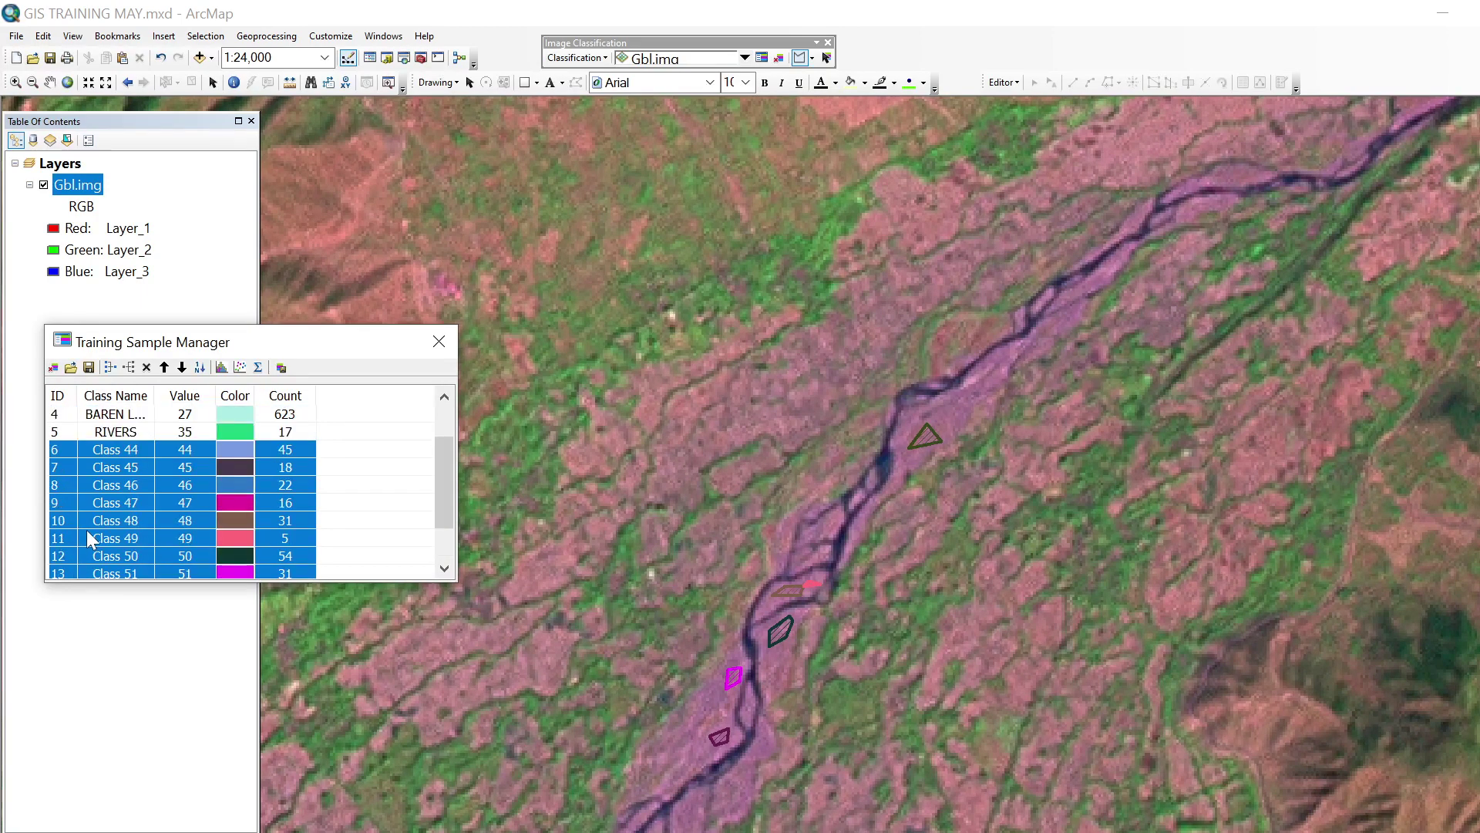
pyautogui.click(110, 368)
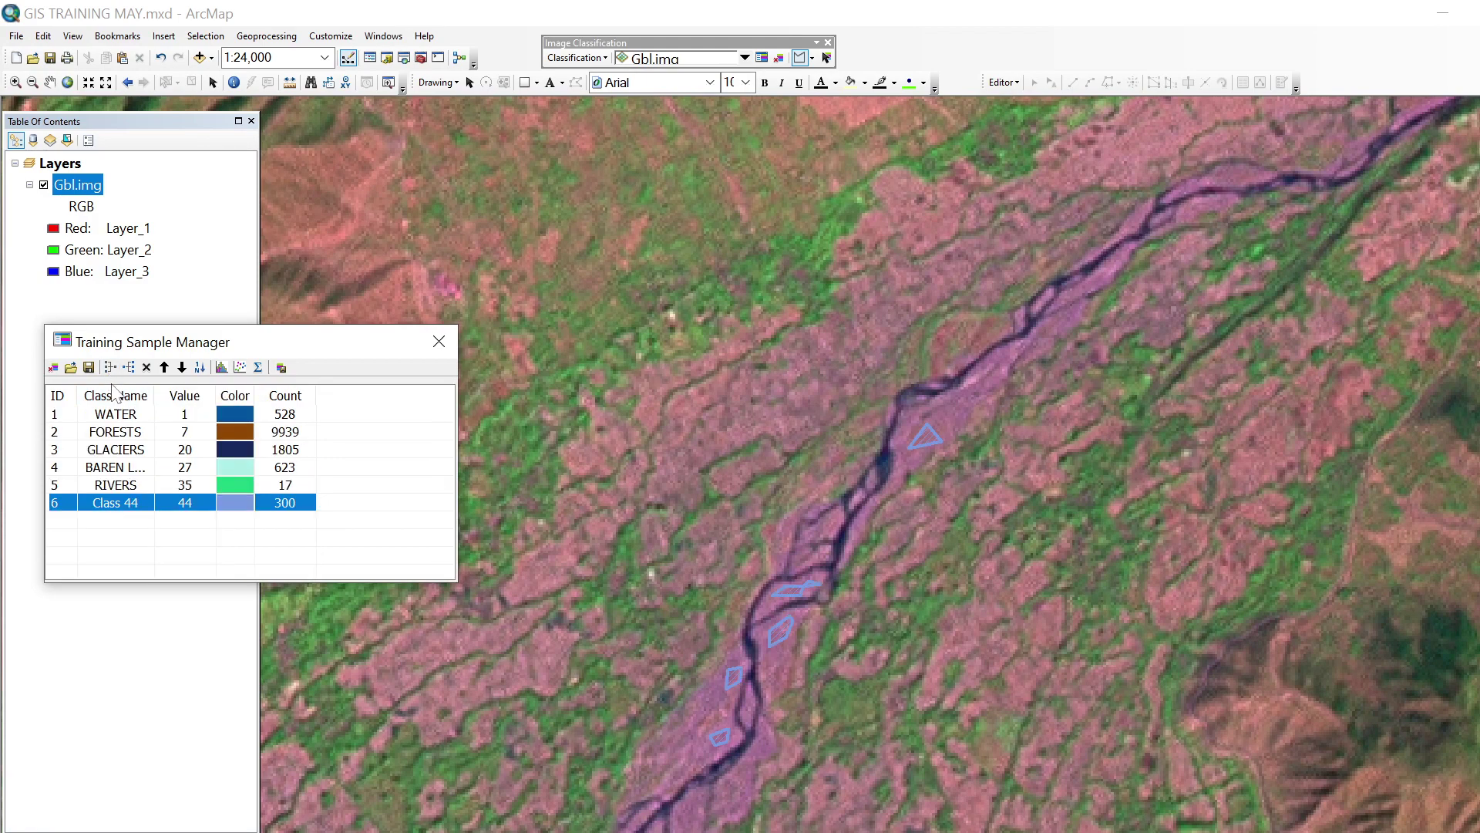
# - Rename the merged Class 44 training sample as RIVER BEDS
pyautogui.doubleClick(114, 506)
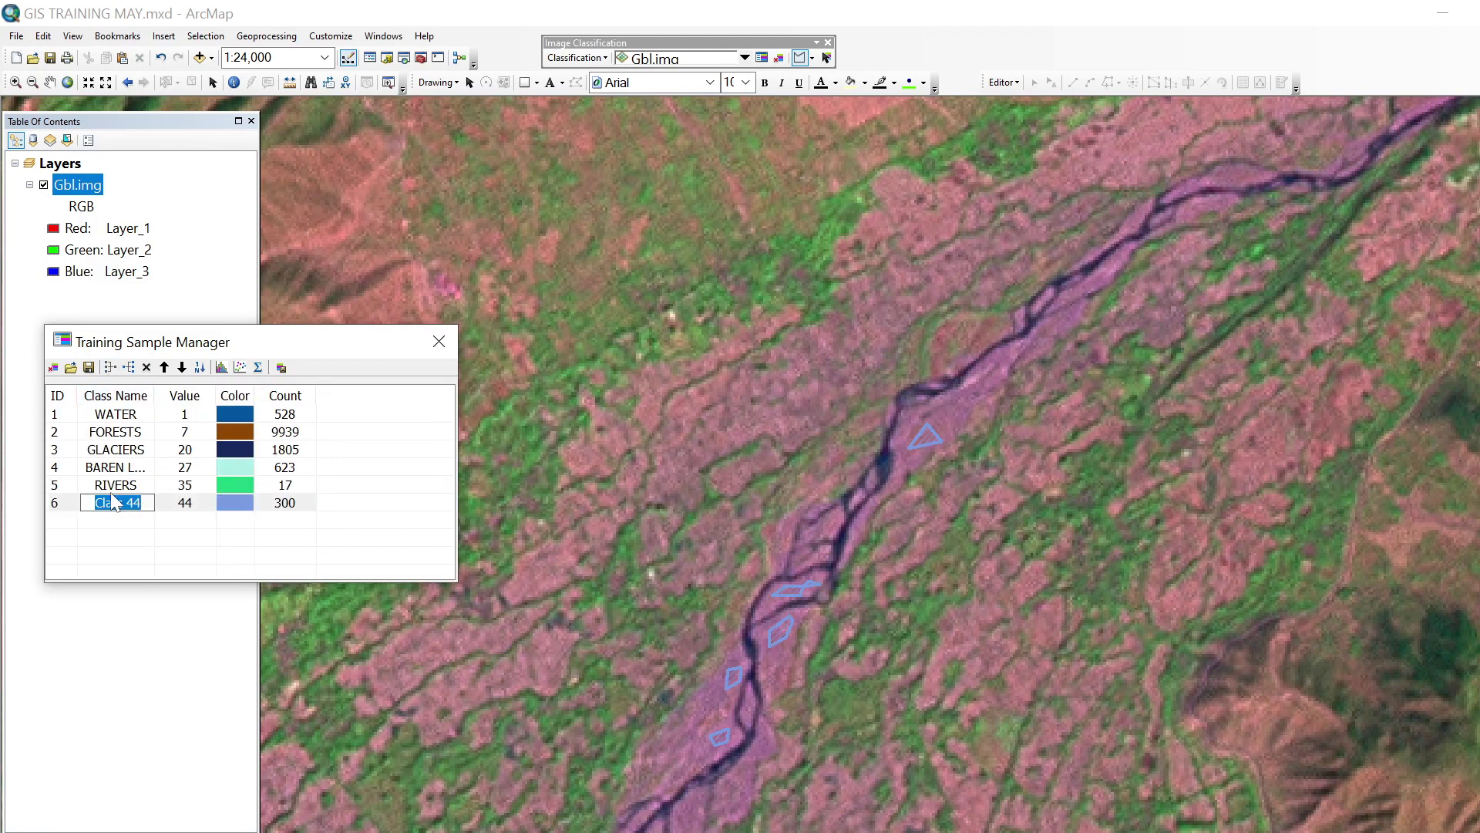
pyautogui.press('BackSpace')
pyautogui.write('RIVER BEDS')
pyautogui.press('Return')
# - Draw a triangular training sample on the light green clearing along the mountain ridge south of the river bend
pyautogui.click(49, 82)
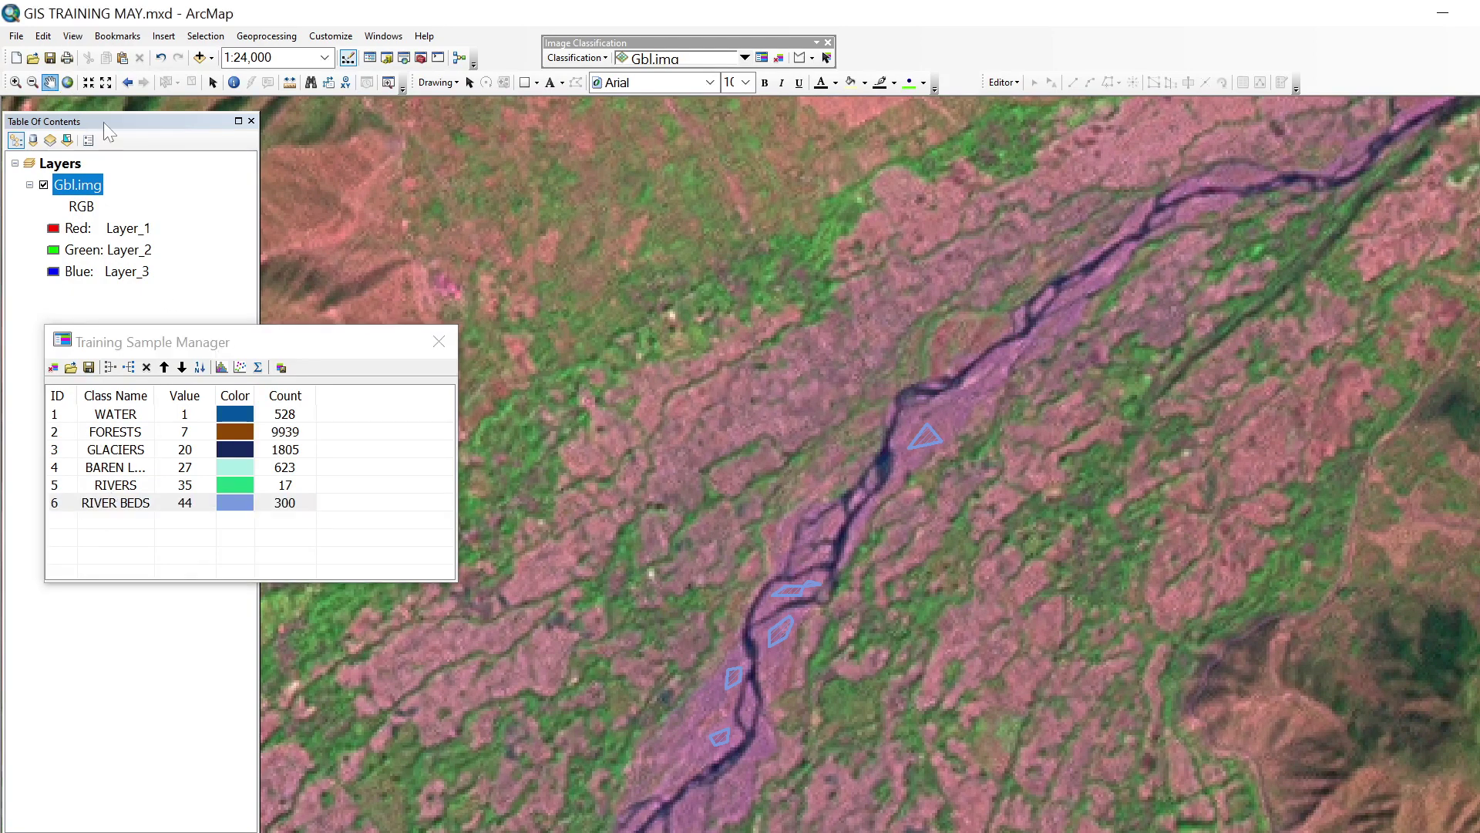
pyautogui.moveTo(567, 461); pyautogui.dragTo(971, 473)
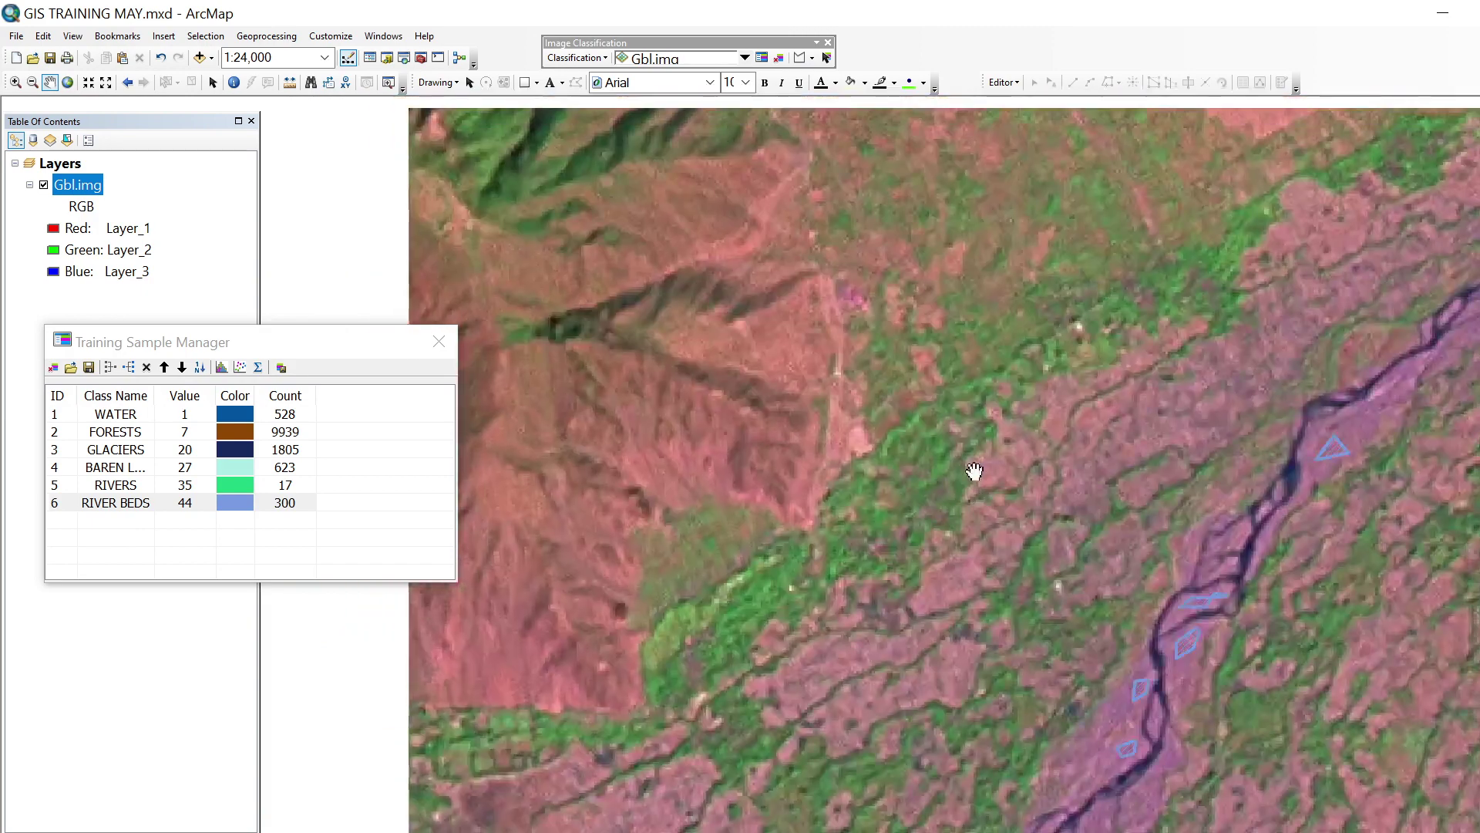
pyautogui.scroll(1, 873, 368)
pyautogui.scroll(1, 873, 368)
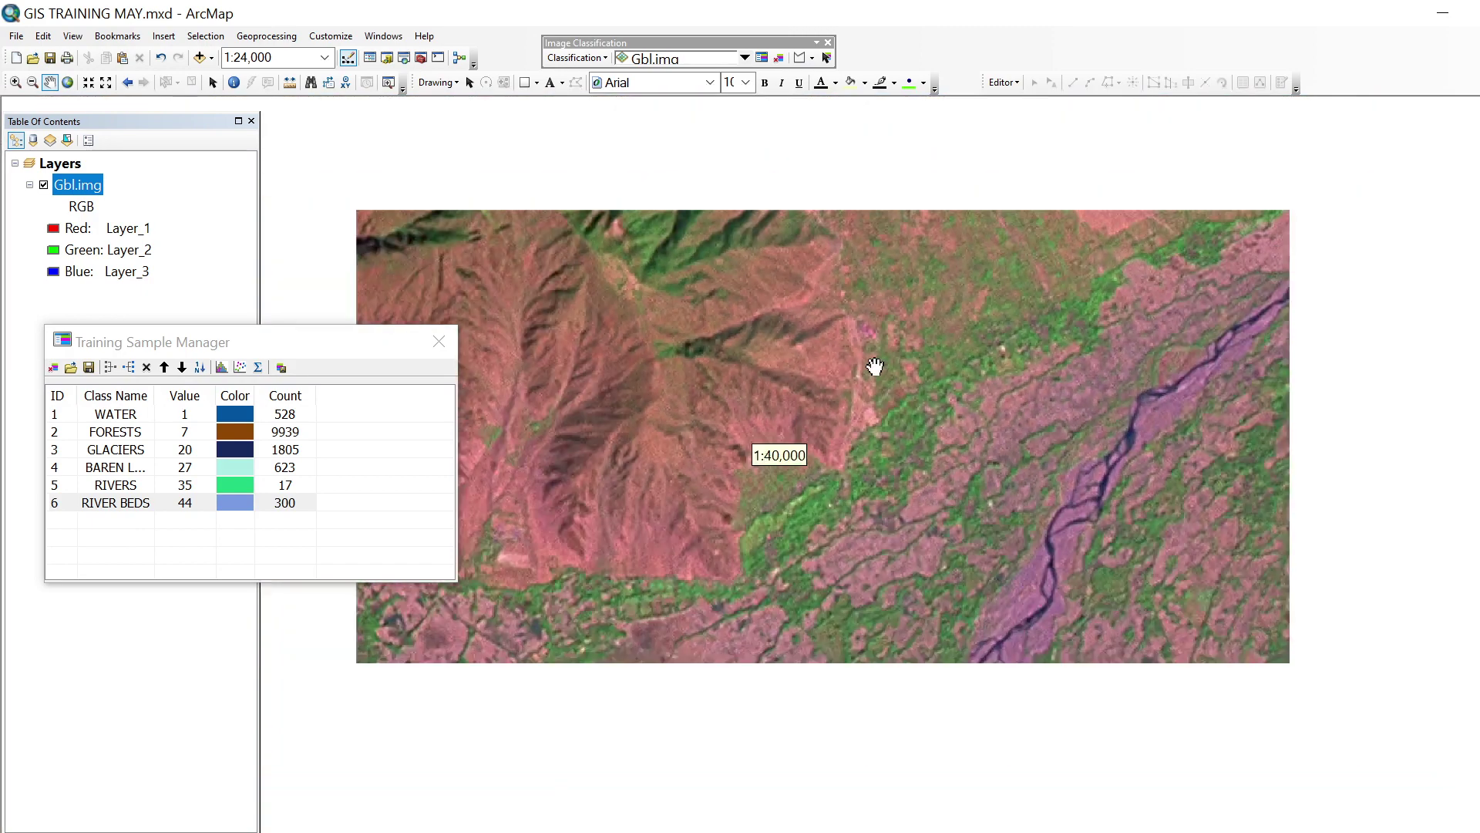
pyautogui.scroll(2, 874, 367)
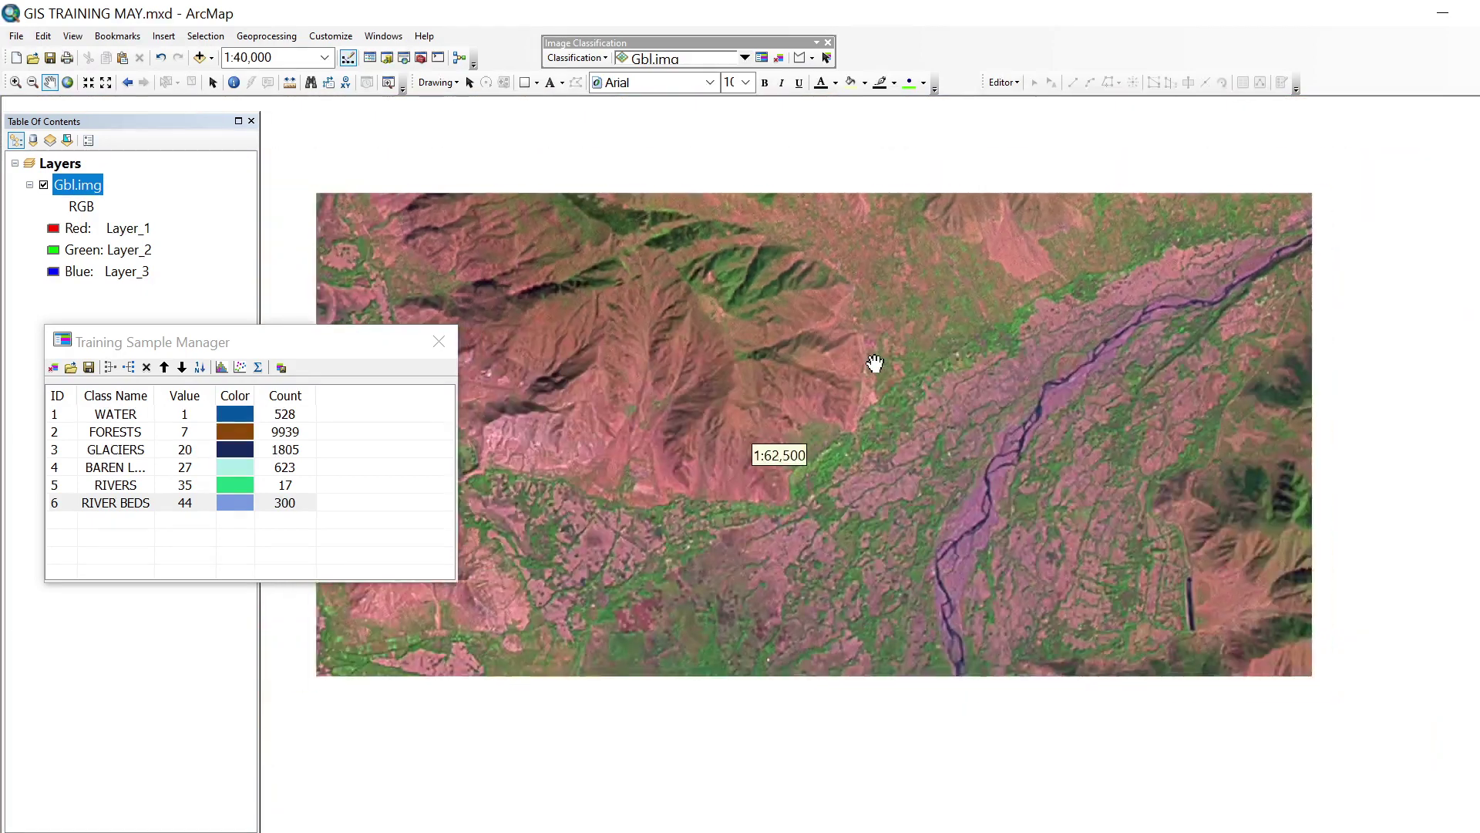
pyautogui.scroll(2, 875, 363)
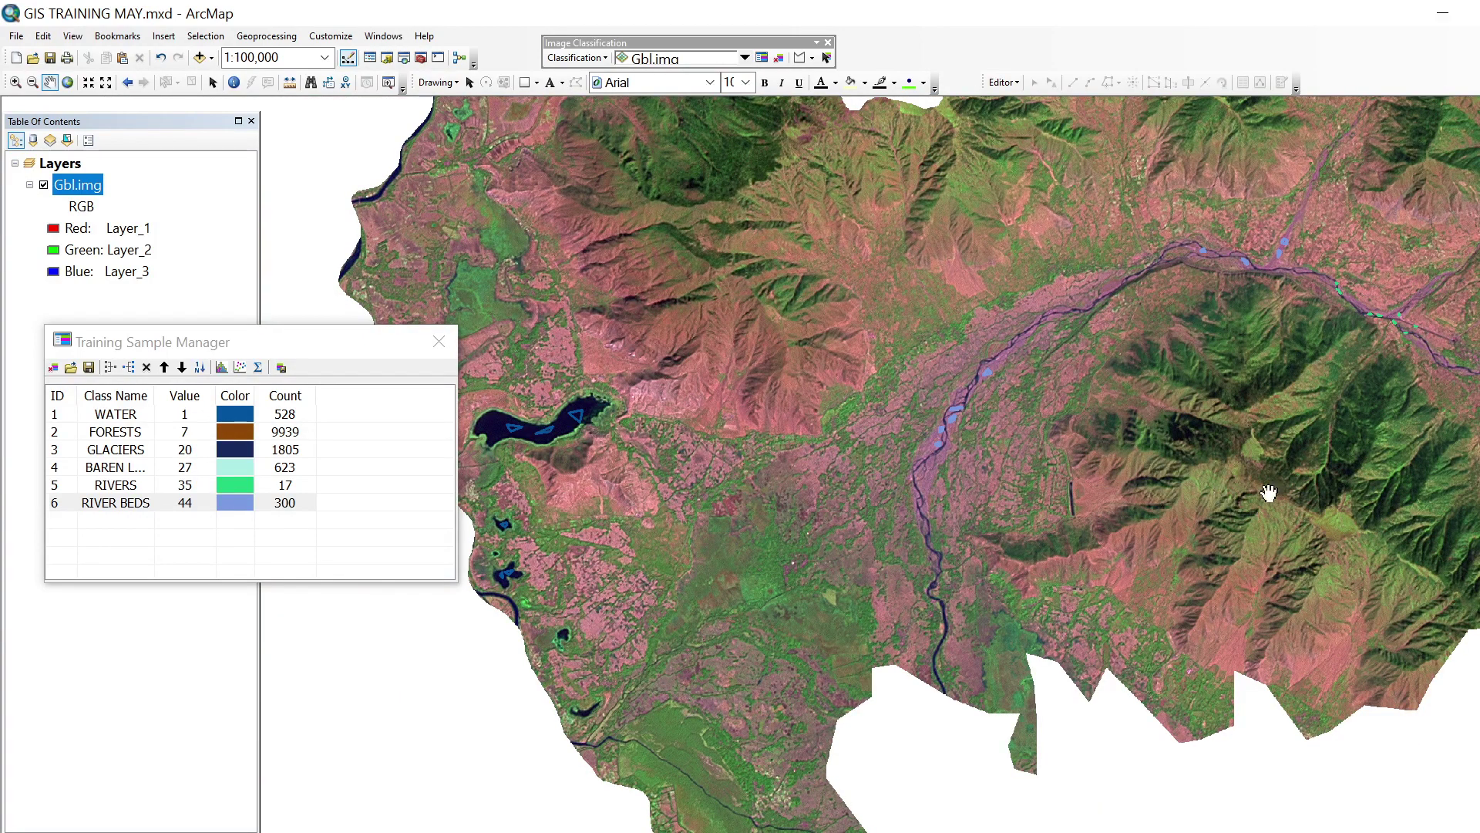
pyautogui.moveTo(1309, 485); pyautogui.dragTo(998, 426)
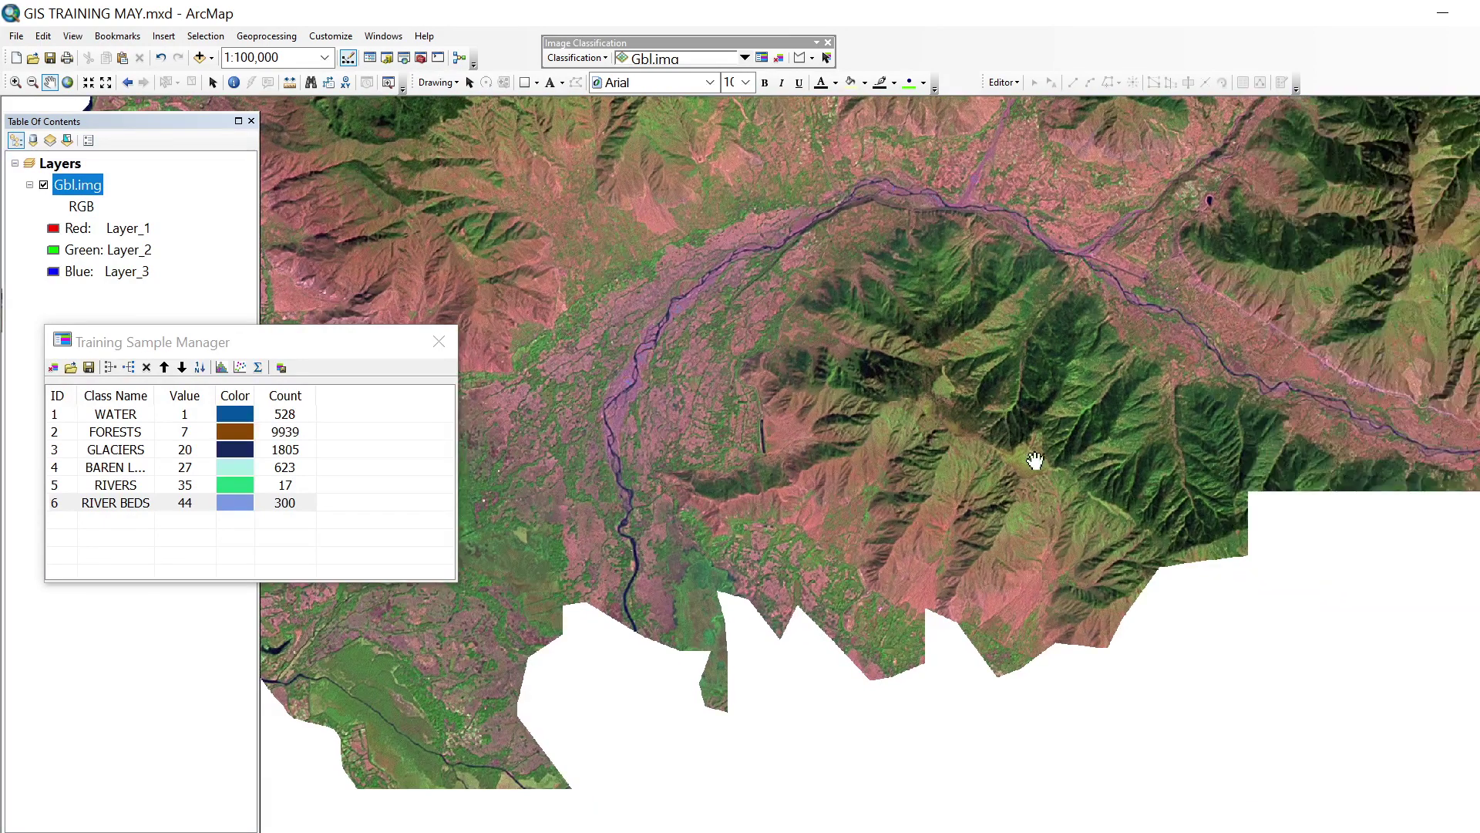
pyautogui.scroll(-3, 1034, 462)
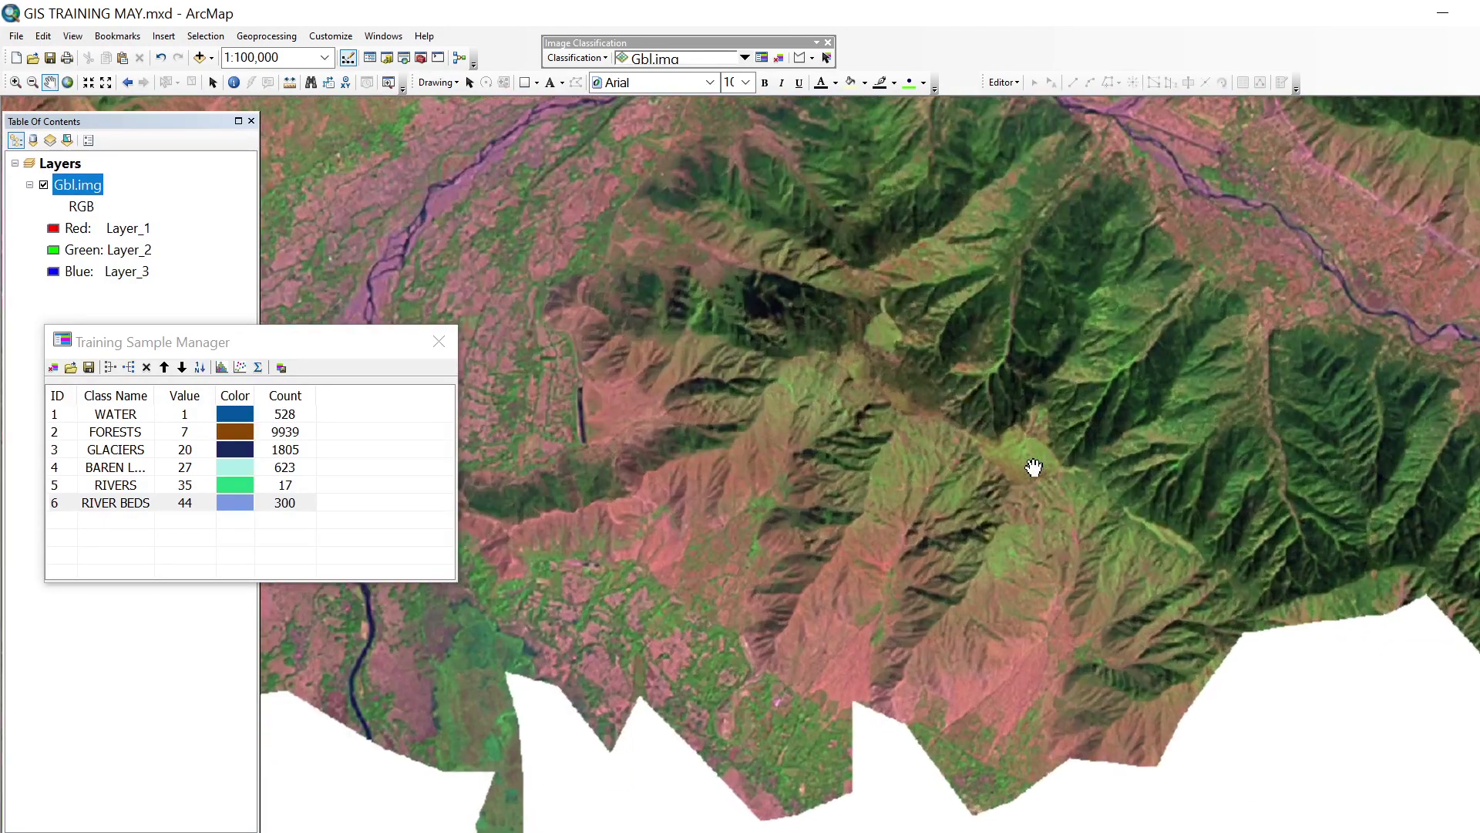
pyautogui.scroll(-4, 1035, 466)
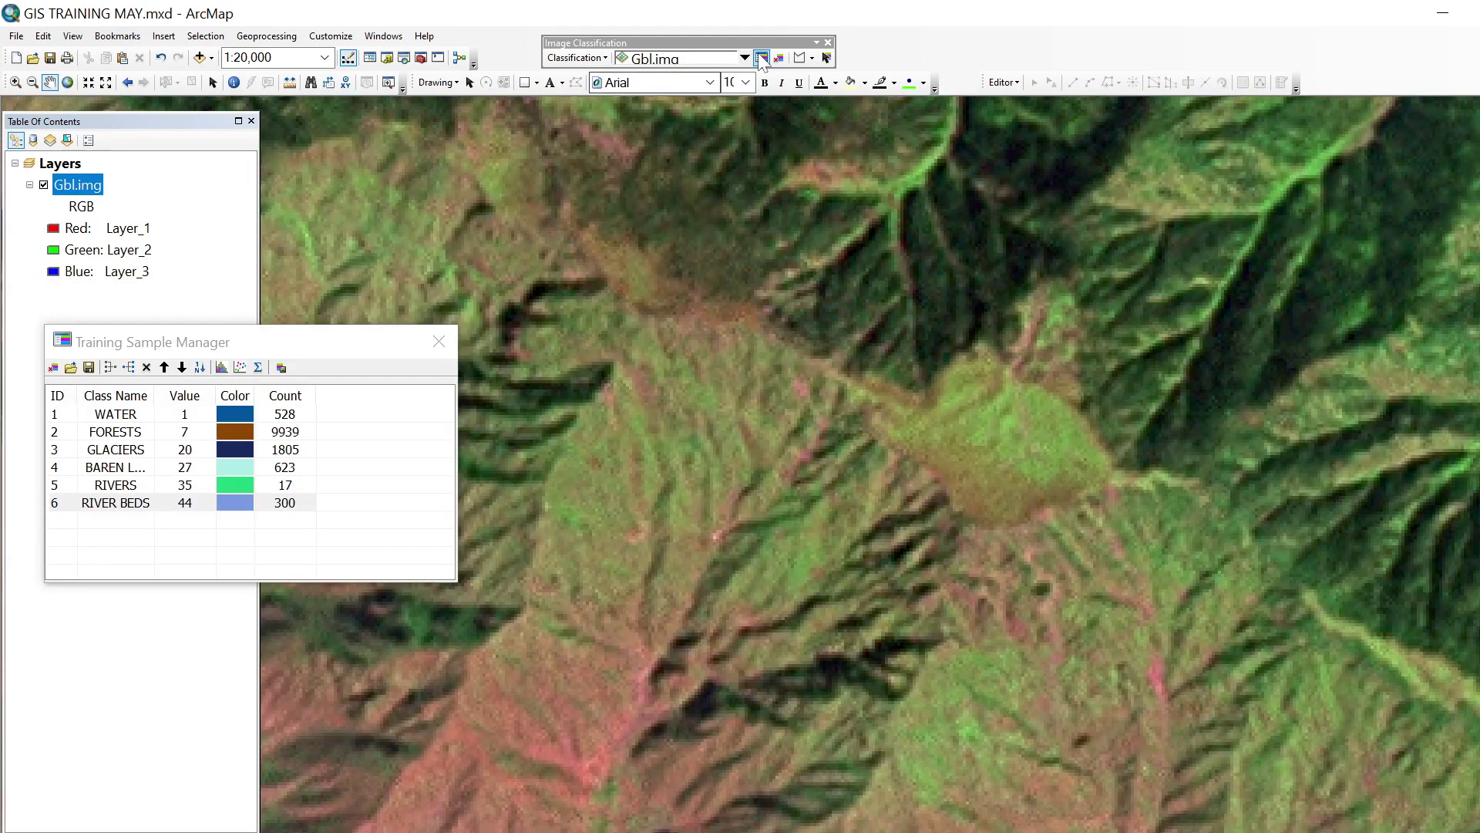
pyautogui.click(799, 58)
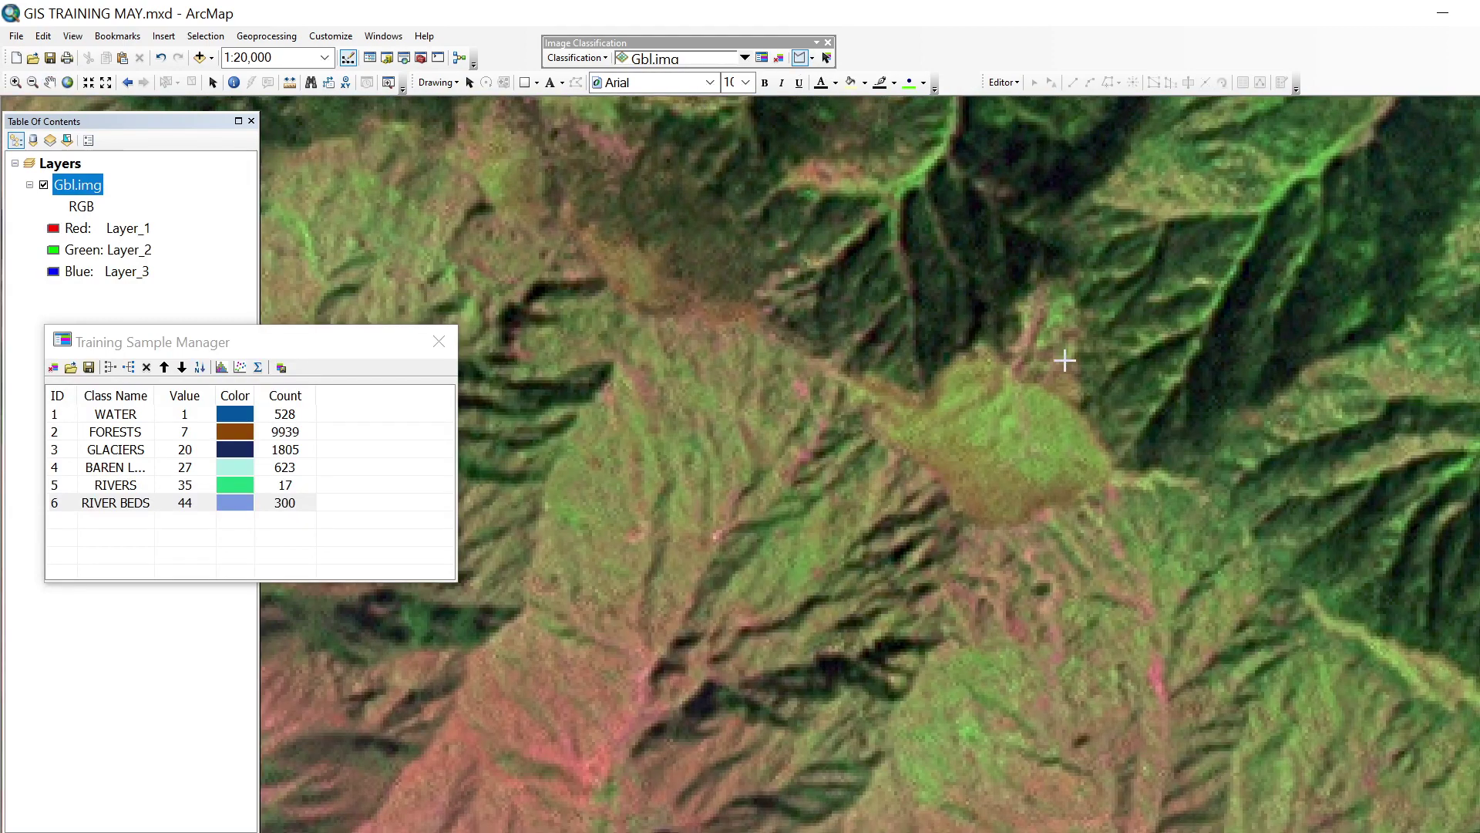
pyautogui.click(1048, 436)
pyautogui.click(1064, 430)
pyautogui.doubleClick(1041, 402)
# - Draw a four-sided training sample on the bright green strip beside the dark slopes north of the sampled clearing
pyautogui.scroll(8, 923, 176)
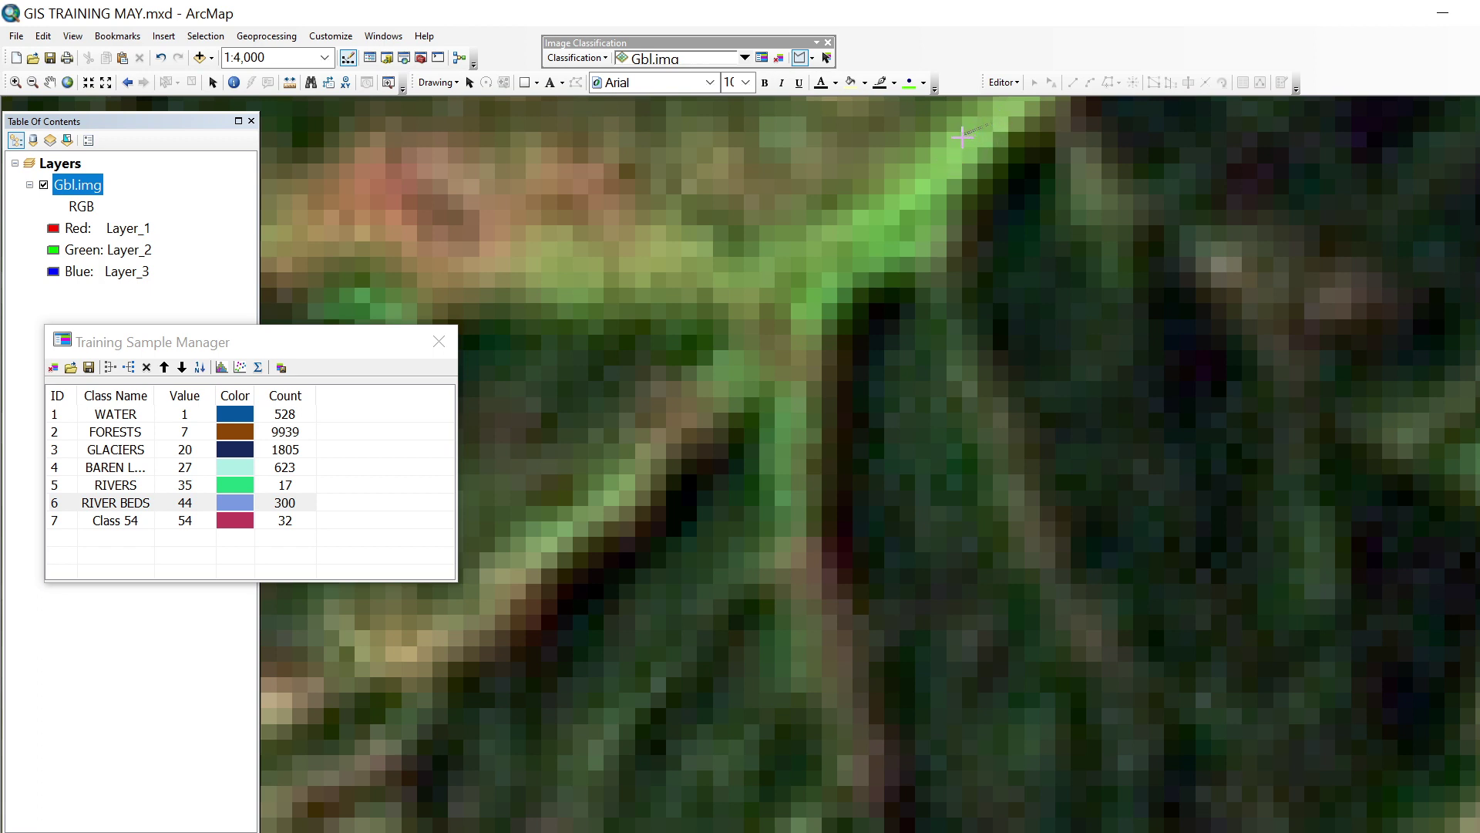
pyautogui.click(963, 135)
pyautogui.click(923, 180)
pyautogui.click(933, 192)
pyautogui.doubleClick(949, 186)
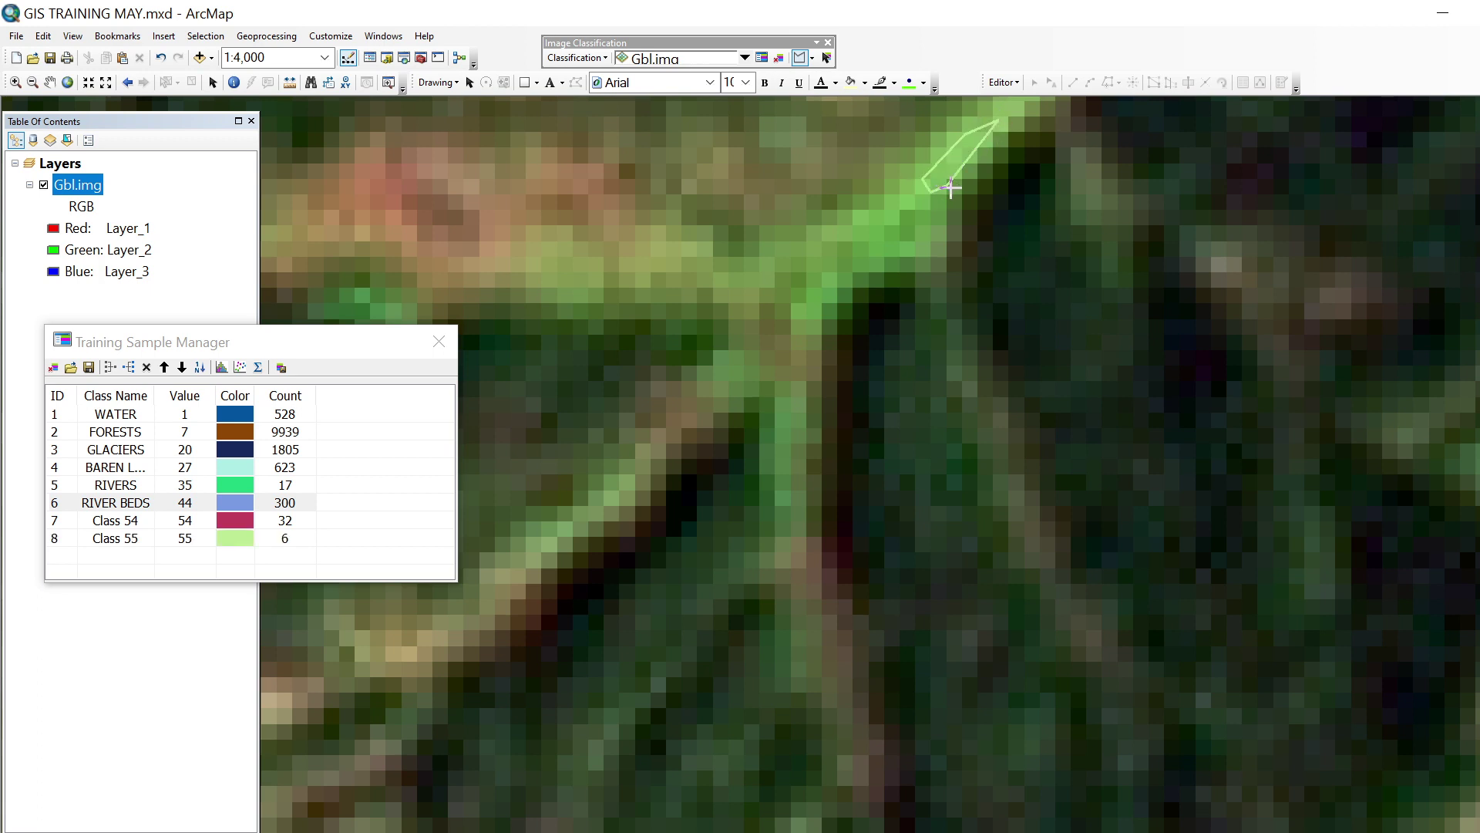
# - Draw a triangular training sample near the upper middle of the green clearing northwest of the bright green strip
pyautogui.click(50, 82)
pyautogui.moveTo(441, 207); pyautogui.dragTo(945, 617)
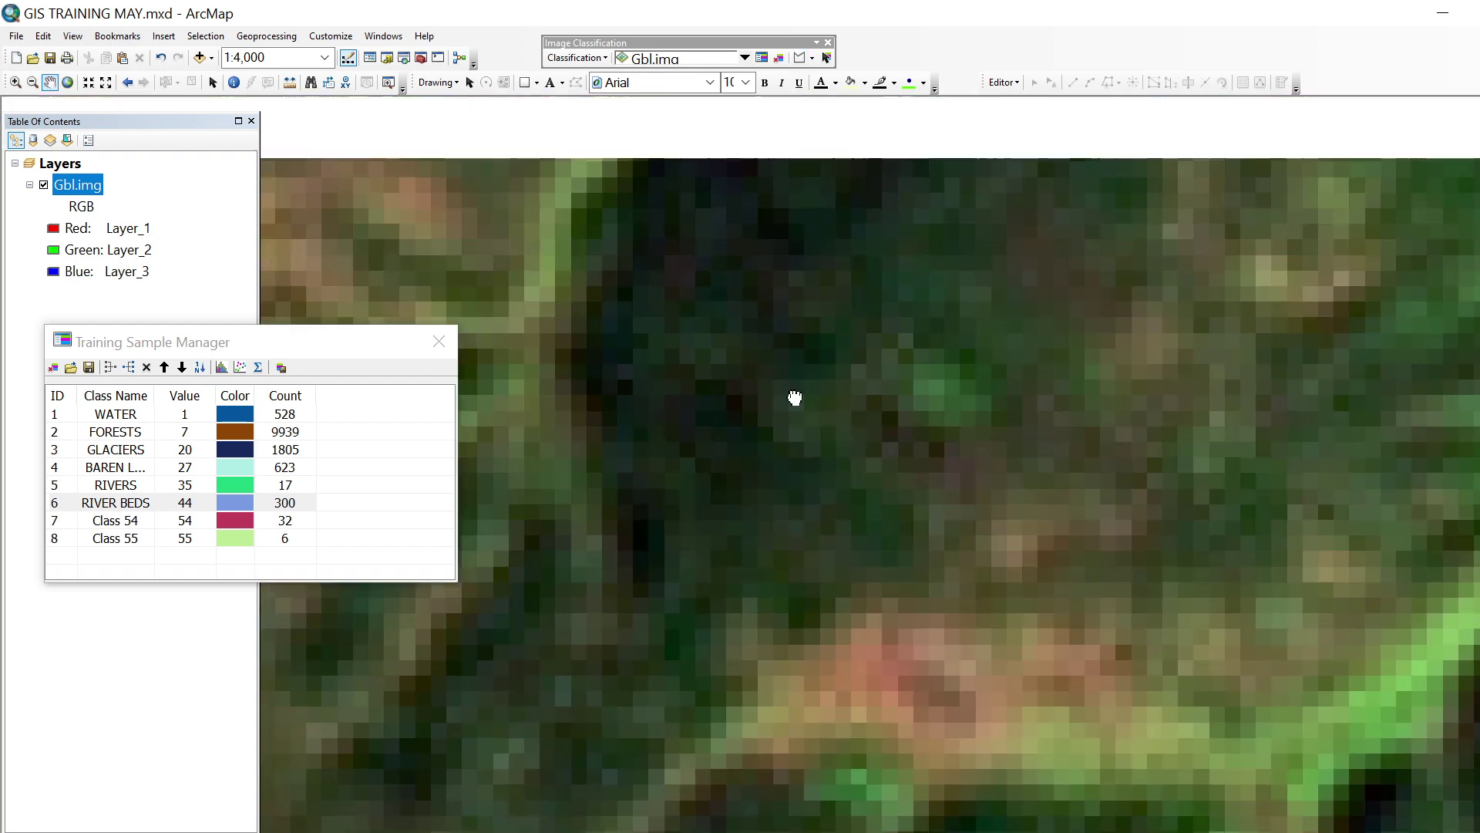
pyautogui.moveTo(793, 397); pyautogui.dragTo(924, 509)
pyautogui.moveTo(681, 347); pyautogui.dragTo(1021, 578)
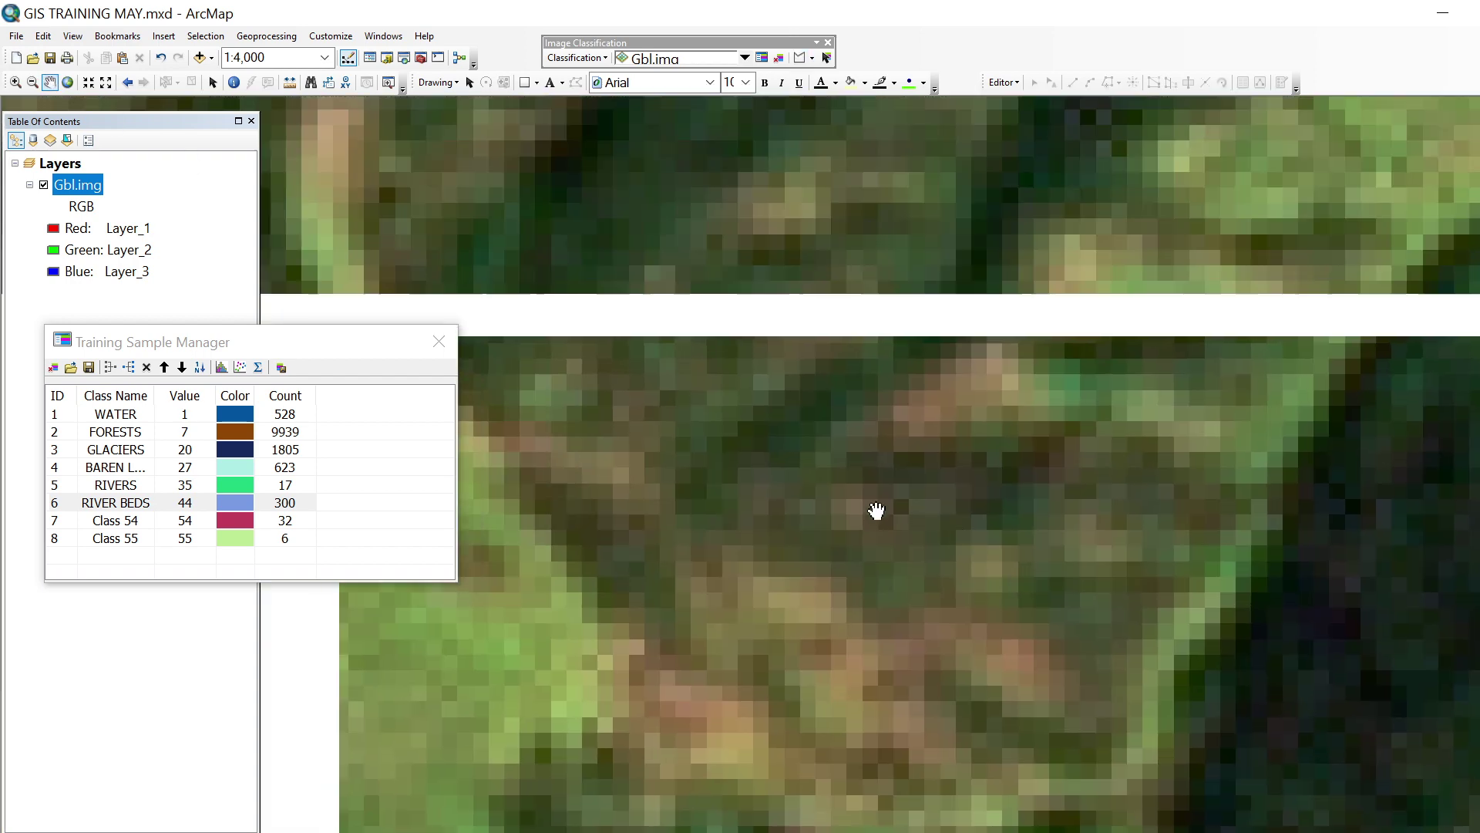
pyautogui.moveTo(632, 554); pyautogui.dragTo(997, 406)
pyautogui.moveTo(895, 489); pyautogui.dragTo(985, 380)
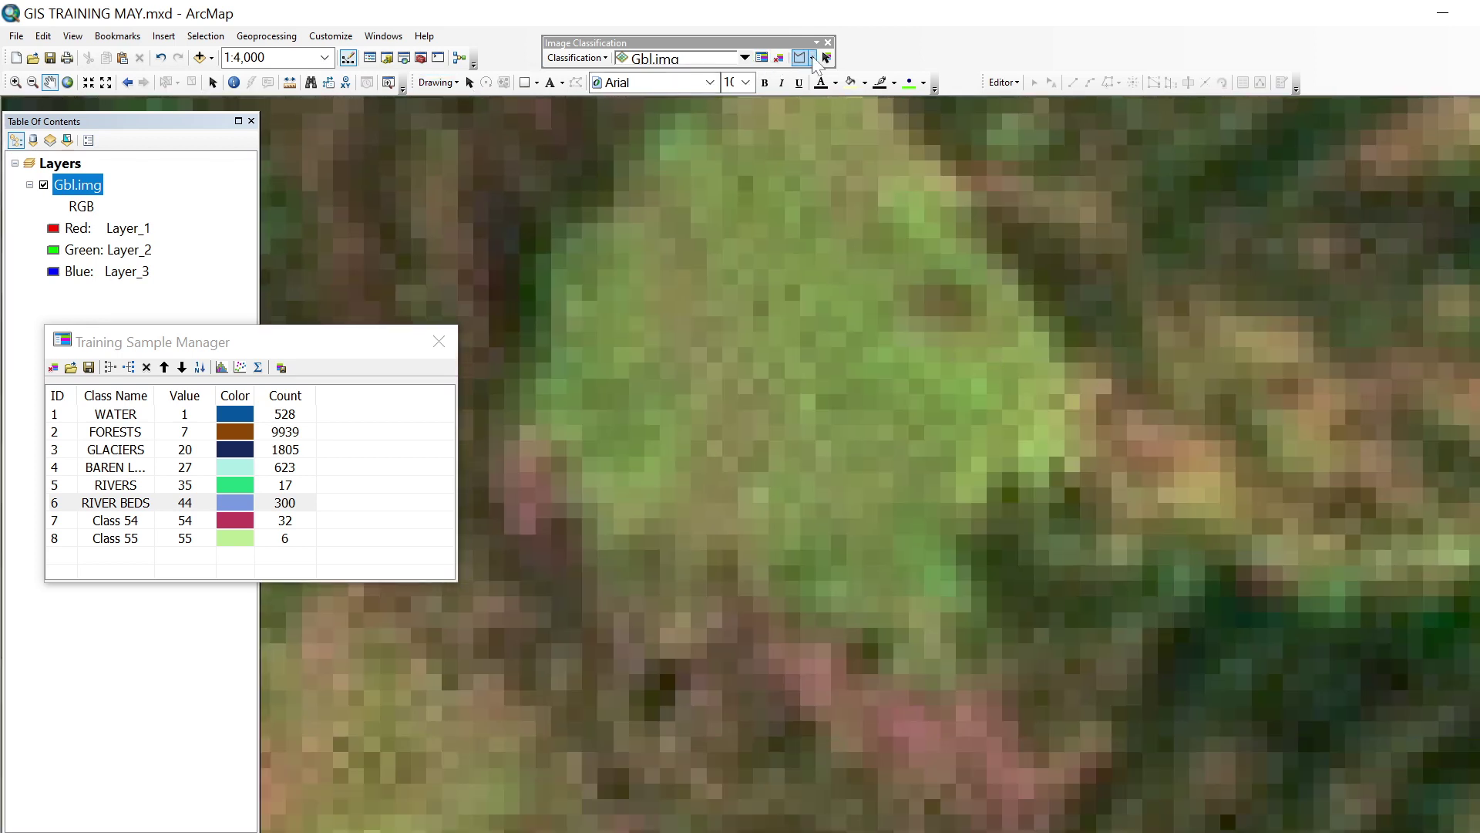
pyautogui.click(800, 58)
pyautogui.click(812, 274)
pyautogui.click(836, 297)
pyautogui.doubleClick(884, 282)
# - Draw a second triangular training sample near the eastern edge of the same green clearing
pyautogui.click(1022, 356)
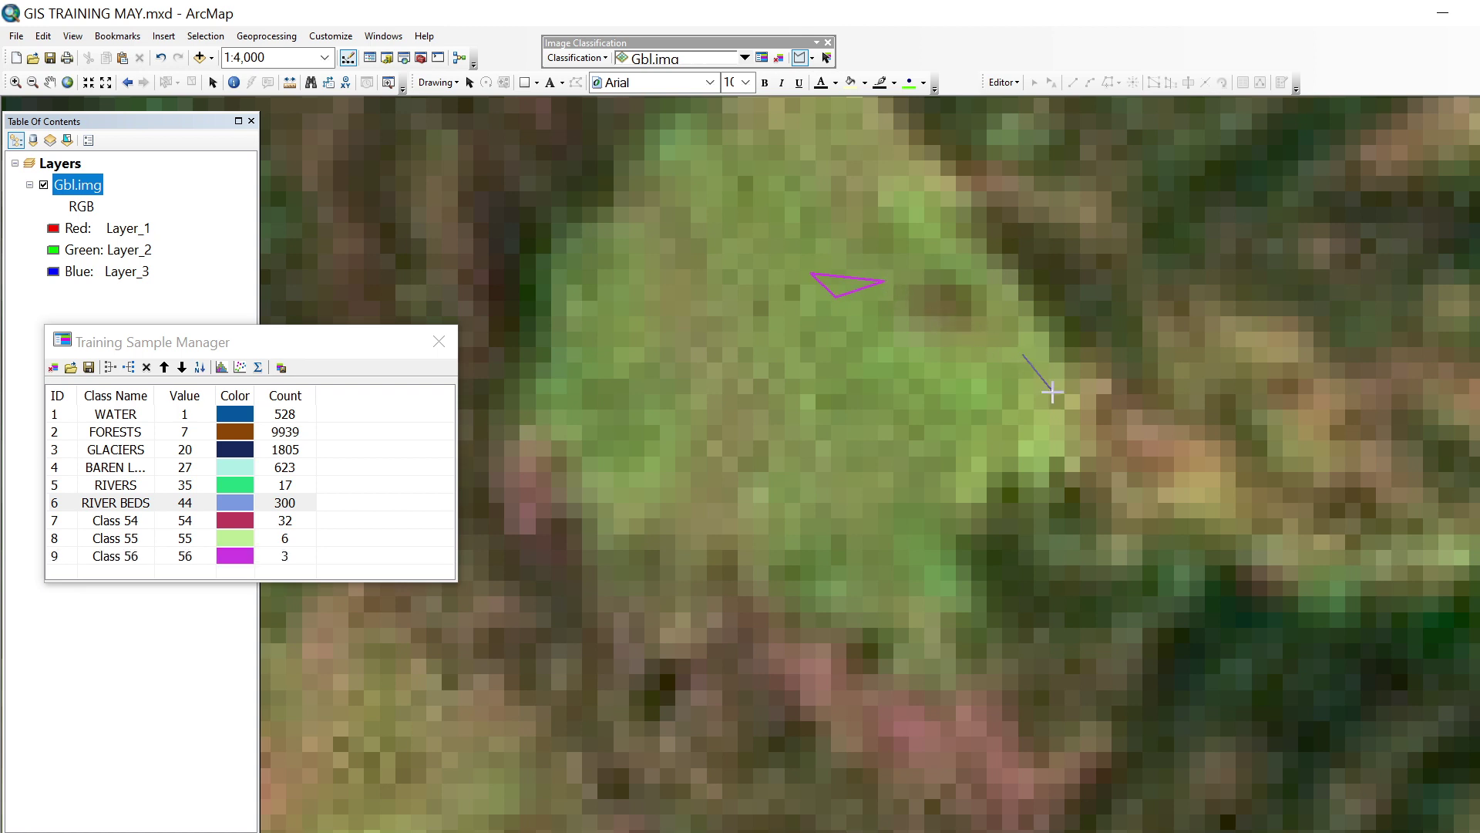
pyautogui.click(1052, 390)
pyautogui.doubleClick(1048, 347)
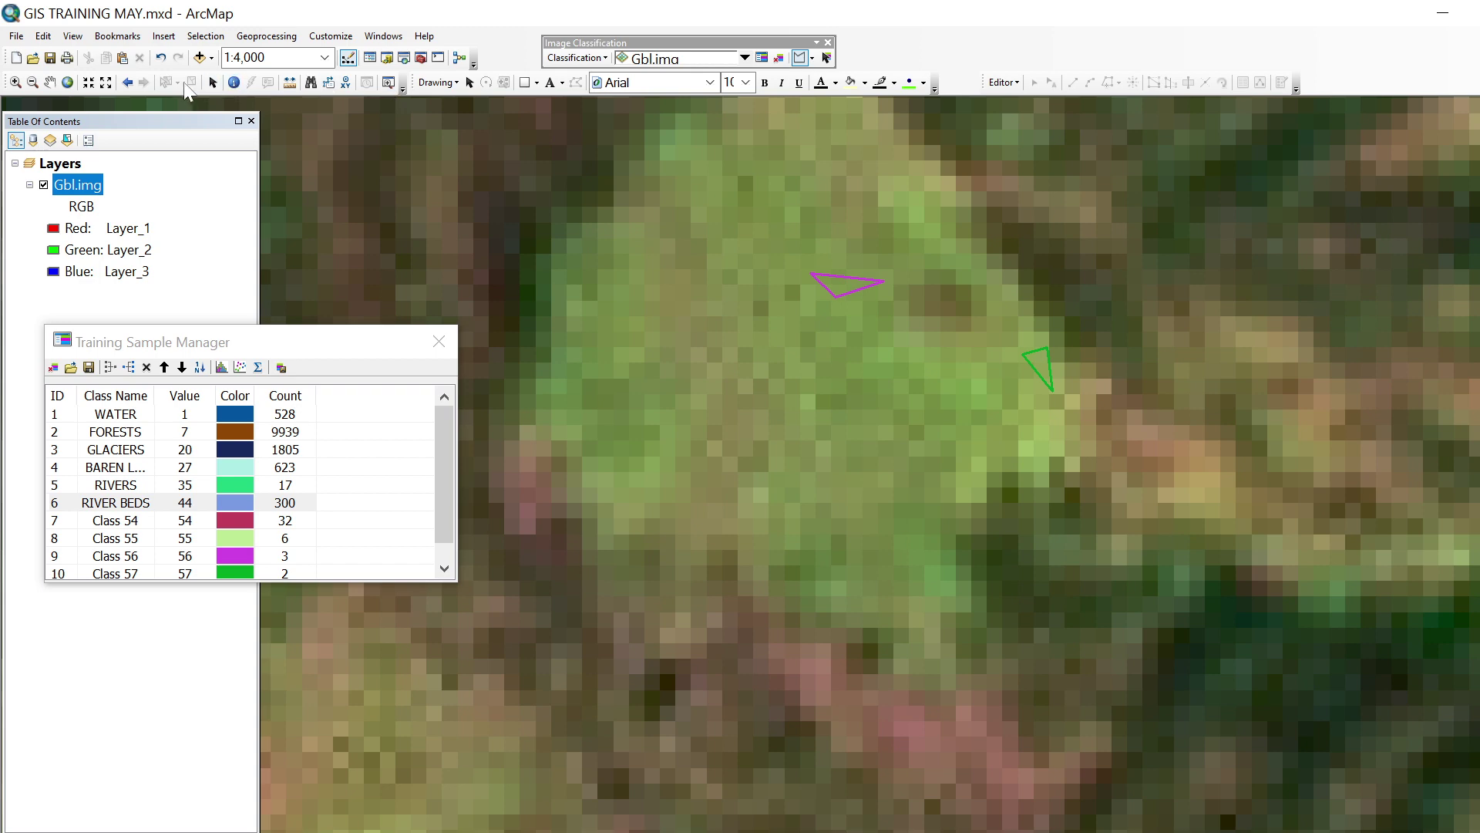
# - Draw a triangular training sample near the upper end of the narrow light green ridge in the mountains north of the river
pyautogui.click(48, 81)
pyautogui.moveTo(373, 205); pyautogui.dragTo(696, 462)
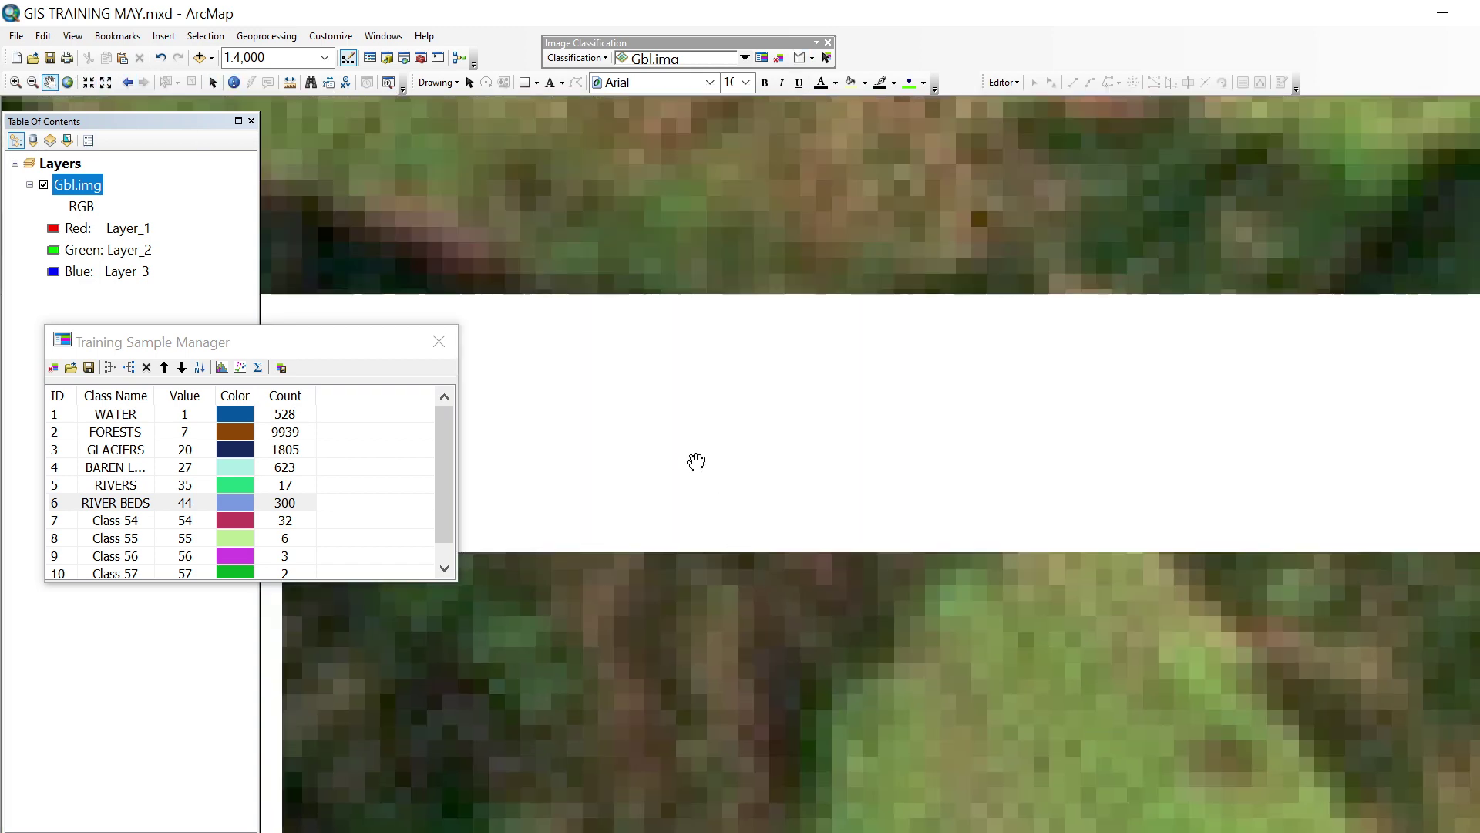
pyautogui.moveTo(647, 334); pyautogui.dragTo(932, 647)
pyautogui.scroll(-1, 879, 575)
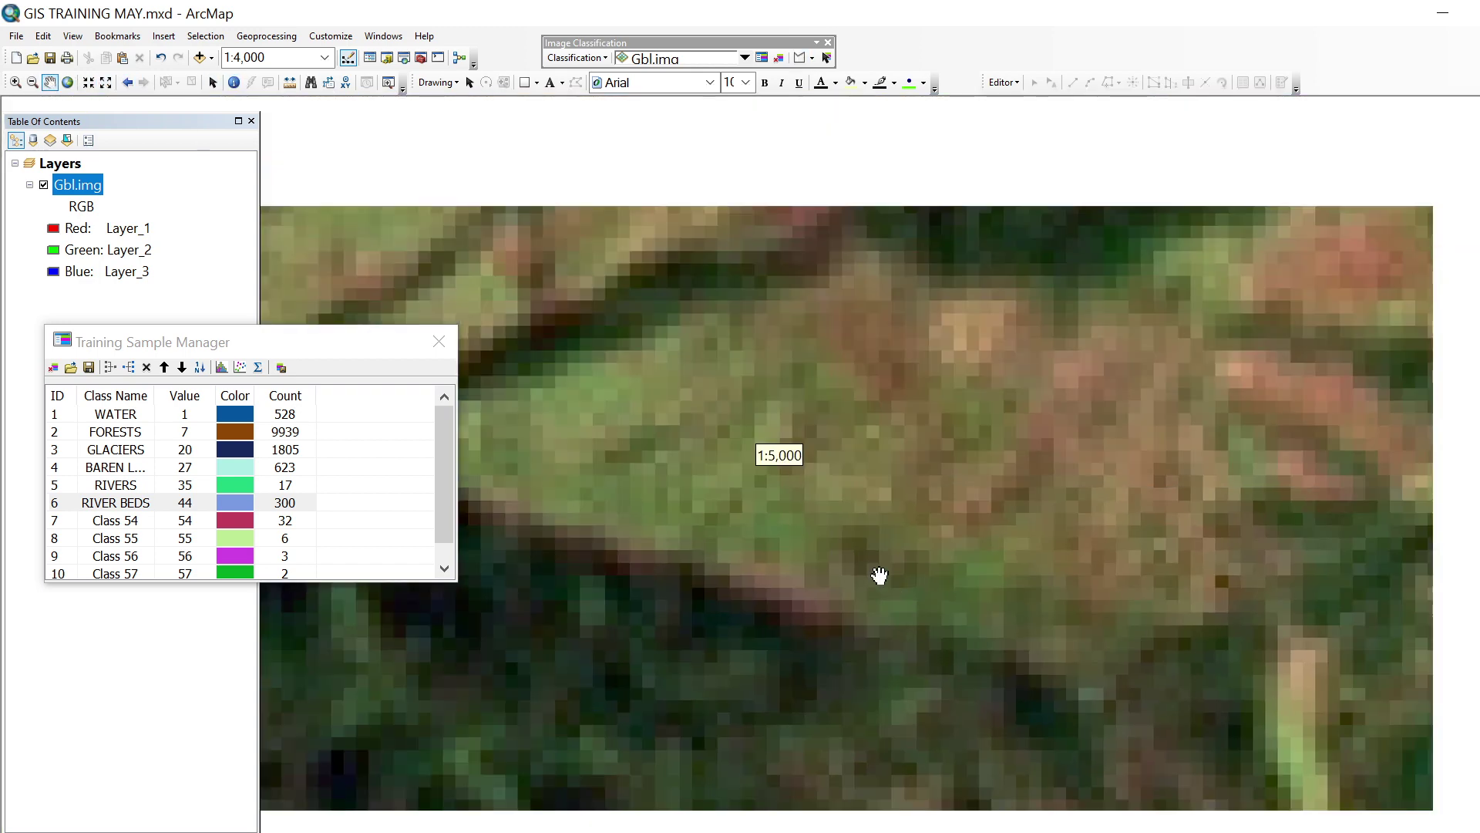
pyautogui.scroll(-4, 812, 505)
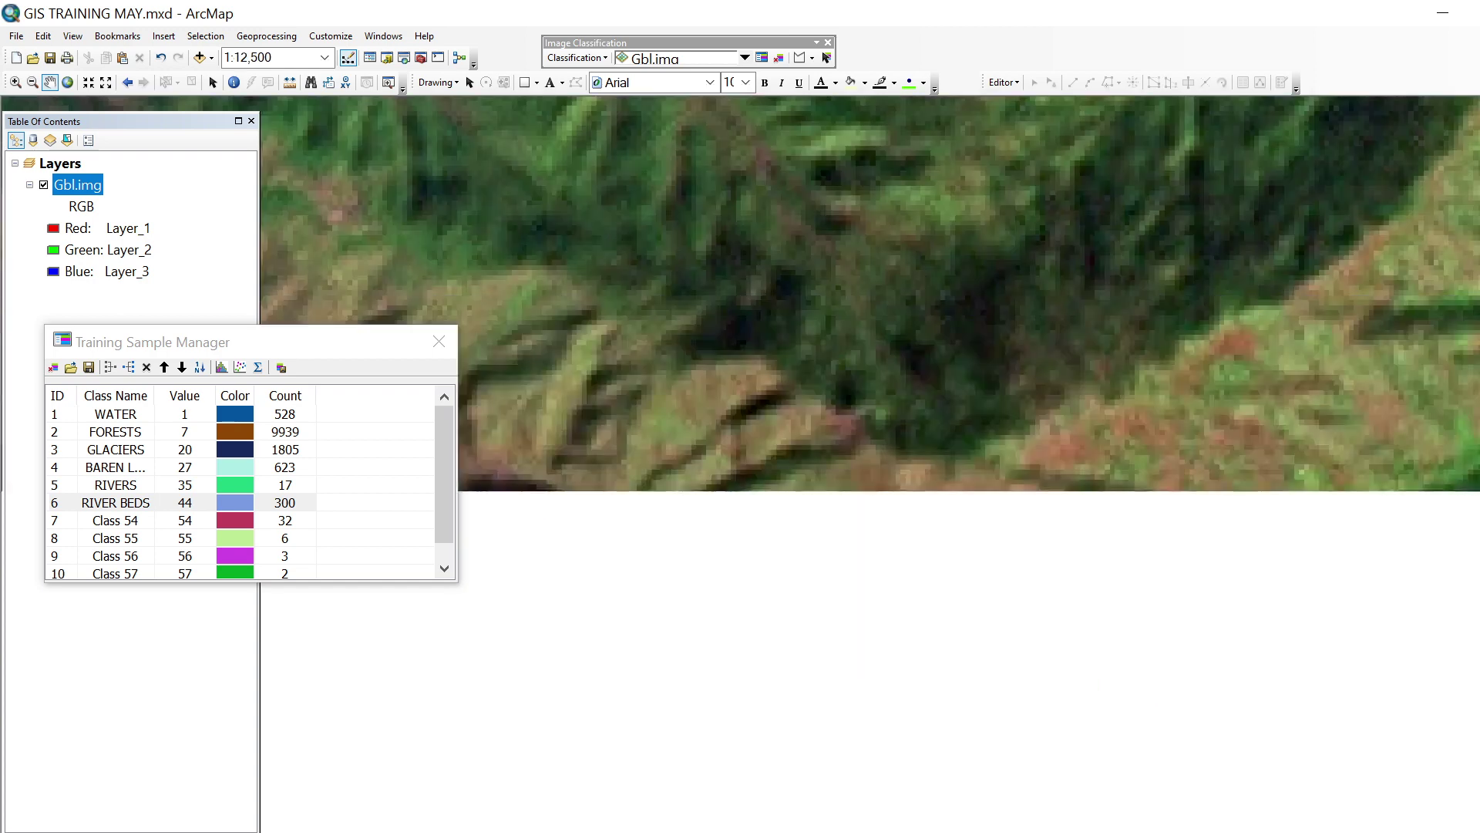
pyautogui.scroll(-2, 686, 339)
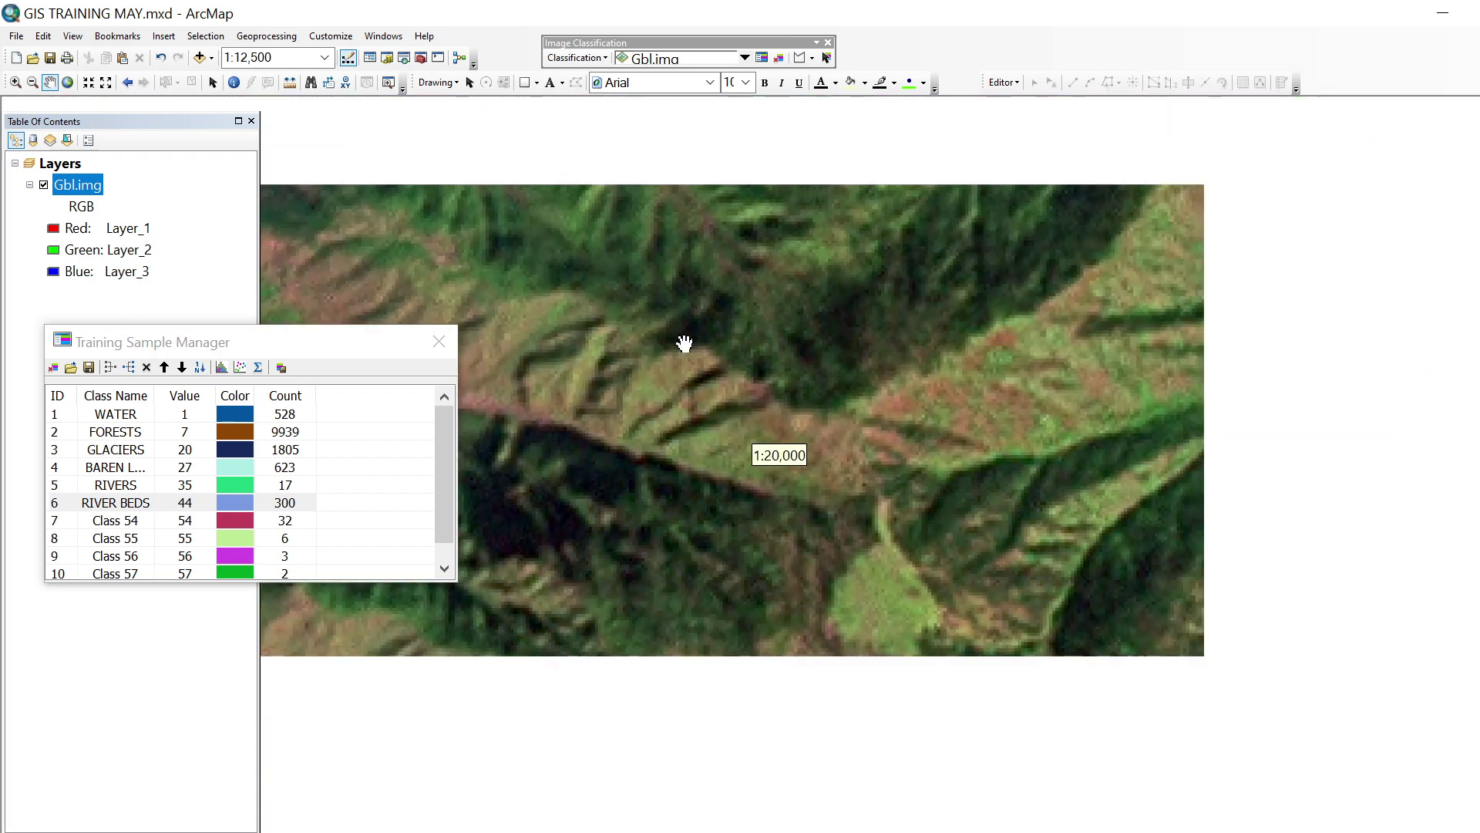
pyautogui.scroll(-1, 682, 325)
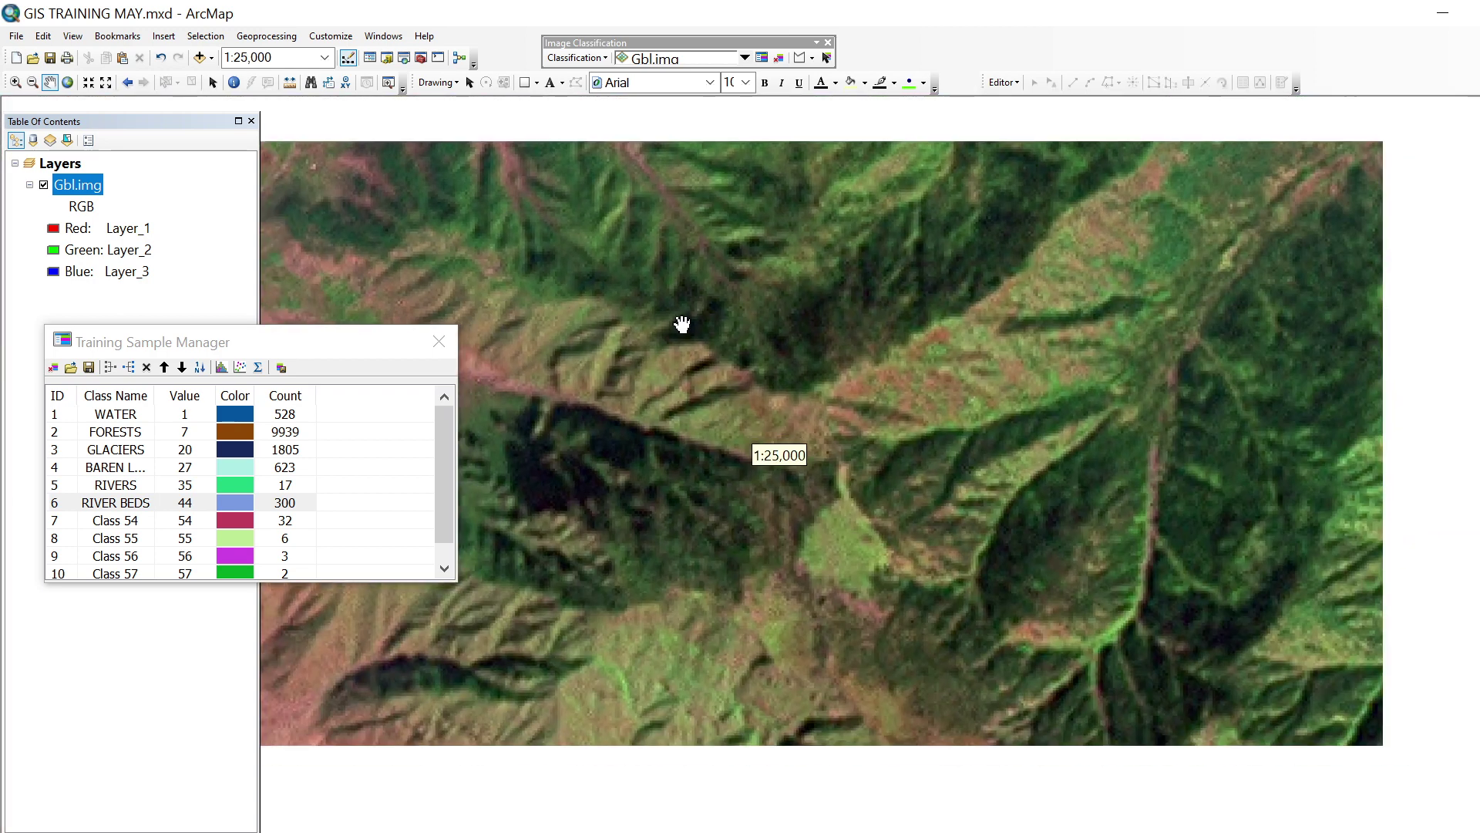
pyautogui.scroll(-2, 682, 322)
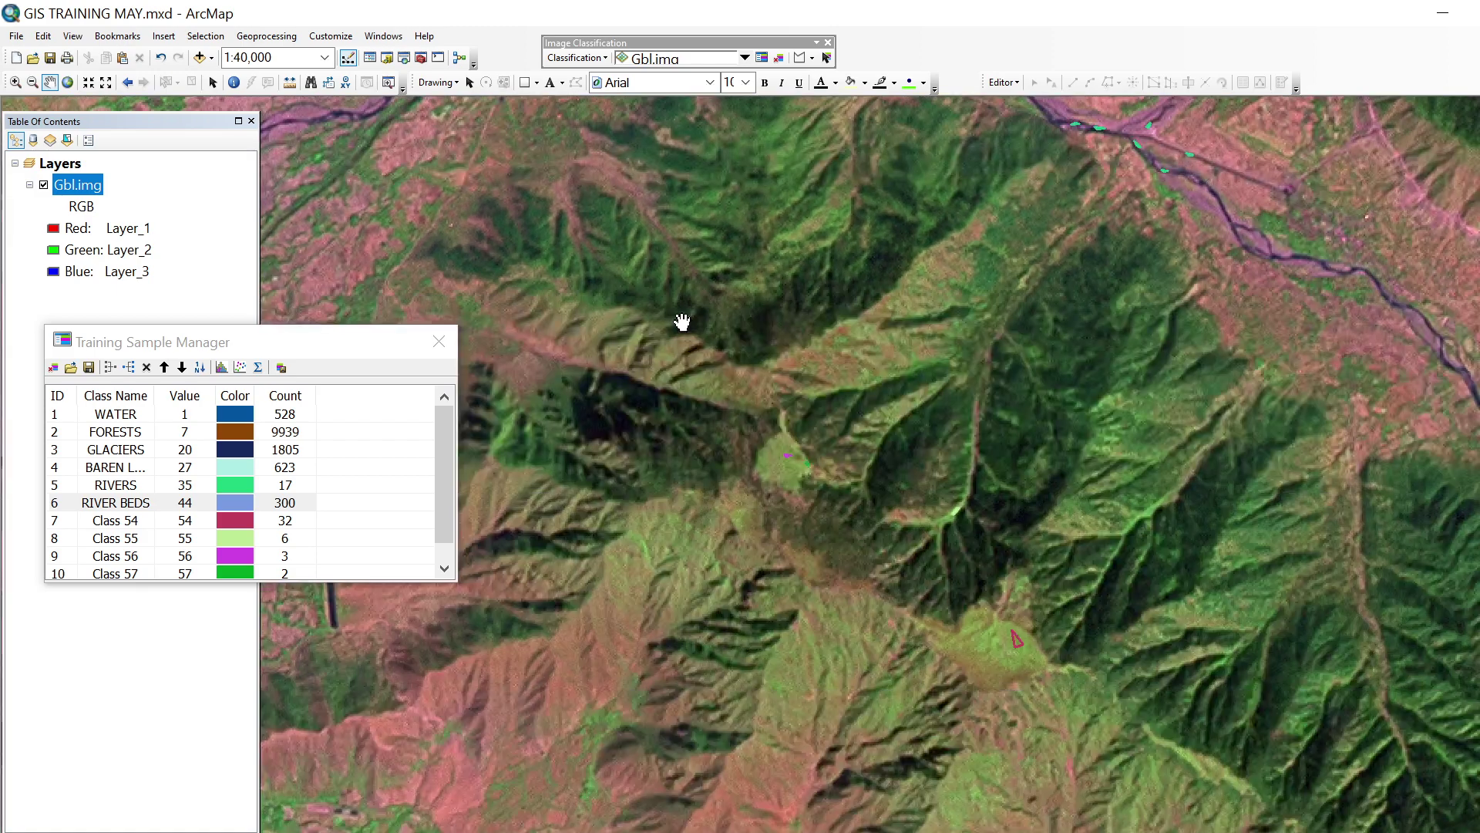
pyautogui.moveTo(680, 321); pyautogui.dragTo(852, 529)
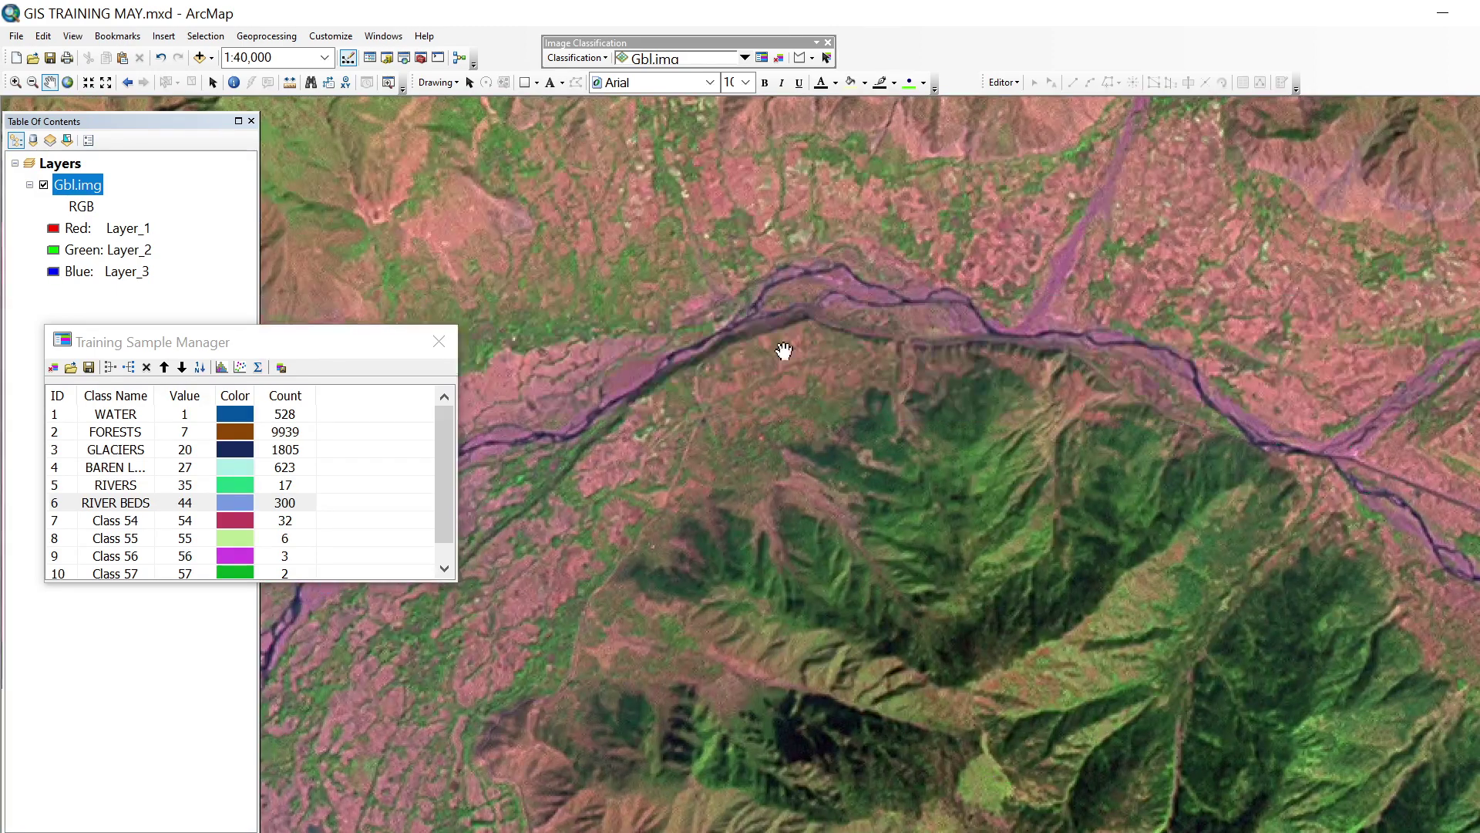
pyautogui.moveTo(784, 350); pyautogui.dragTo(948, 628)
pyautogui.moveTo(811, 374); pyautogui.dragTo(839, 506)
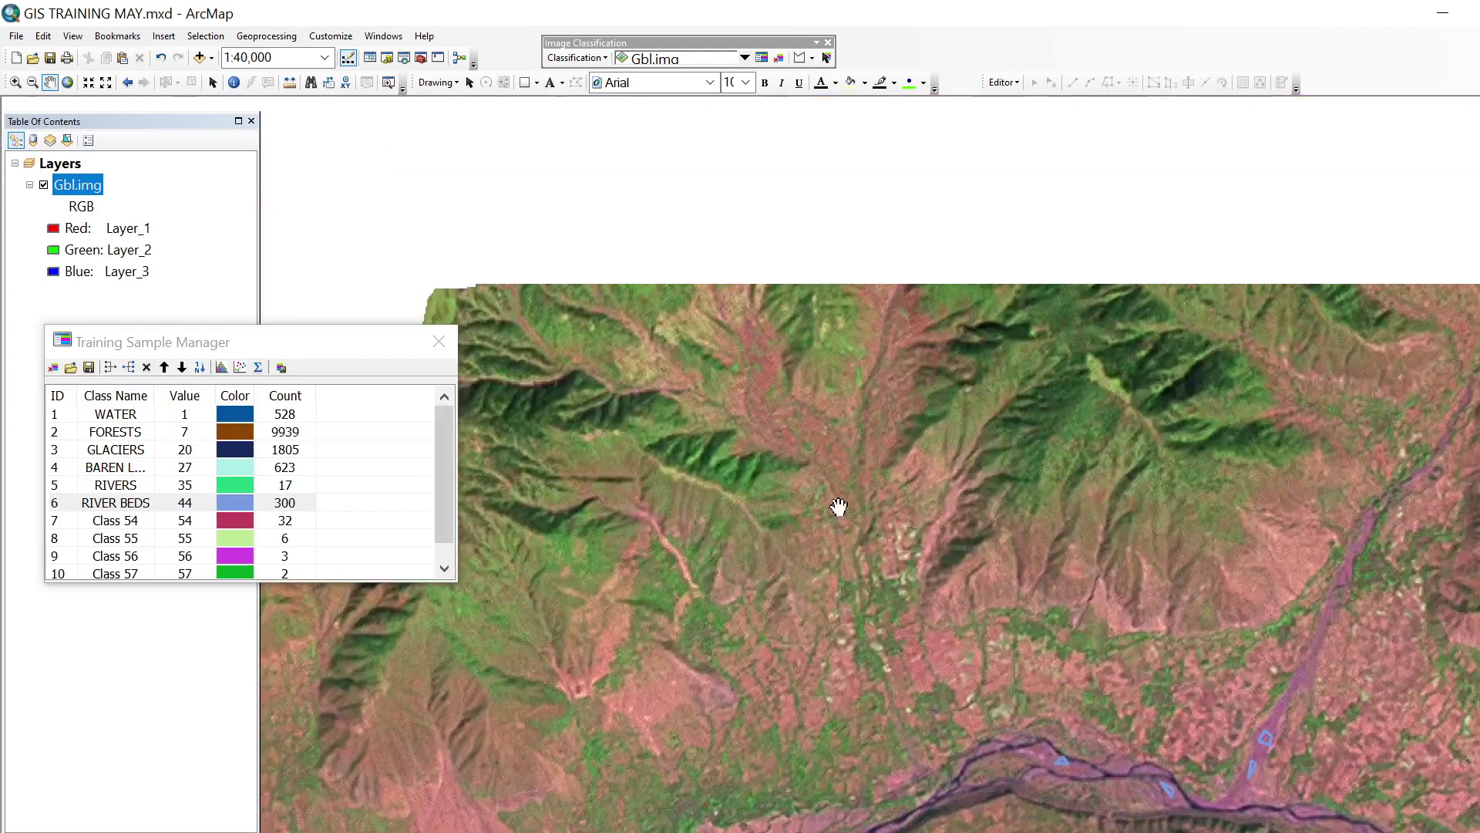
pyautogui.moveTo(1010, 275); pyautogui.dragTo(1082, 449)
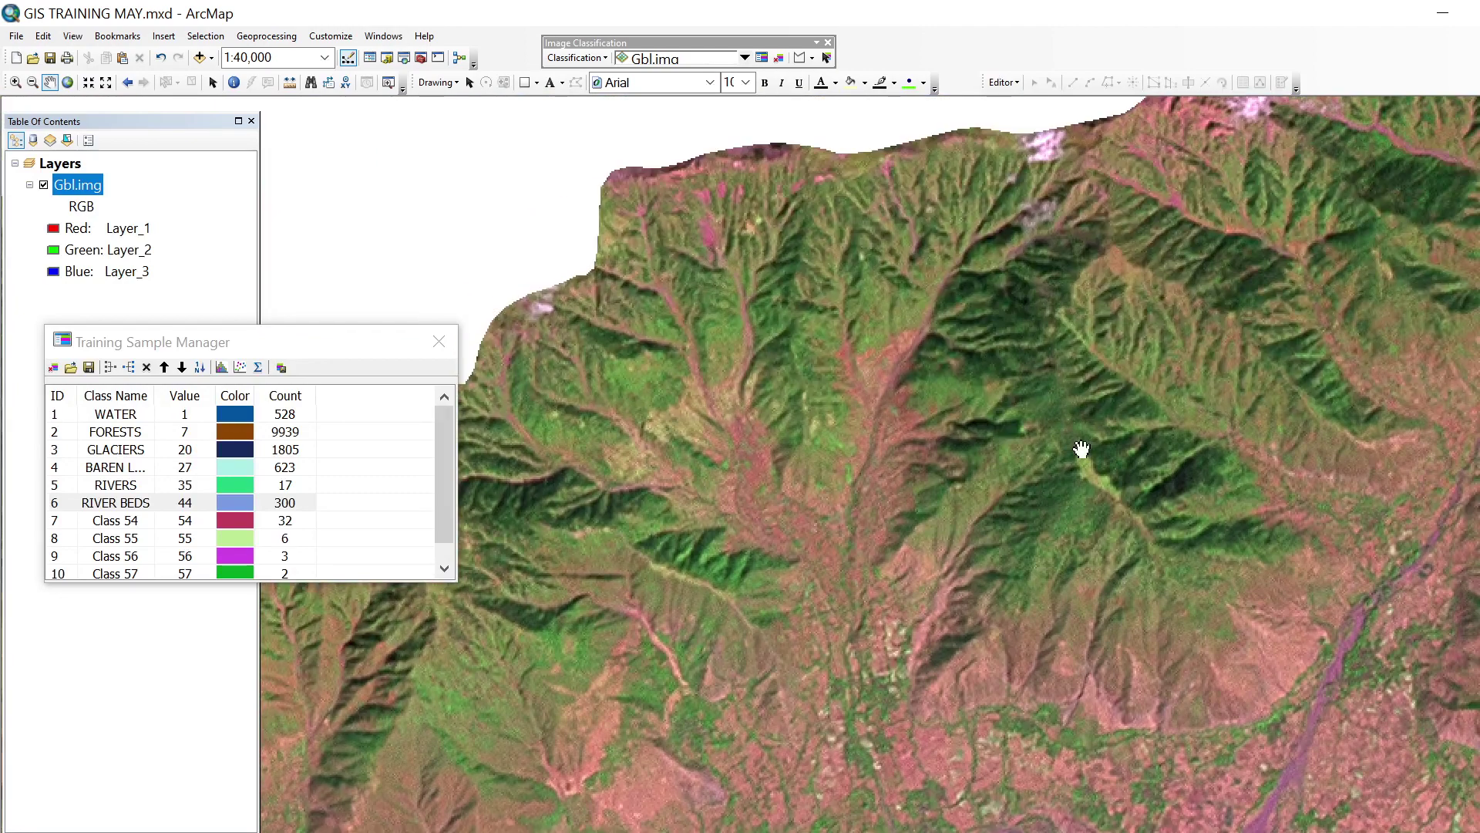
pyautogui.scroll(3, 1120, 470)
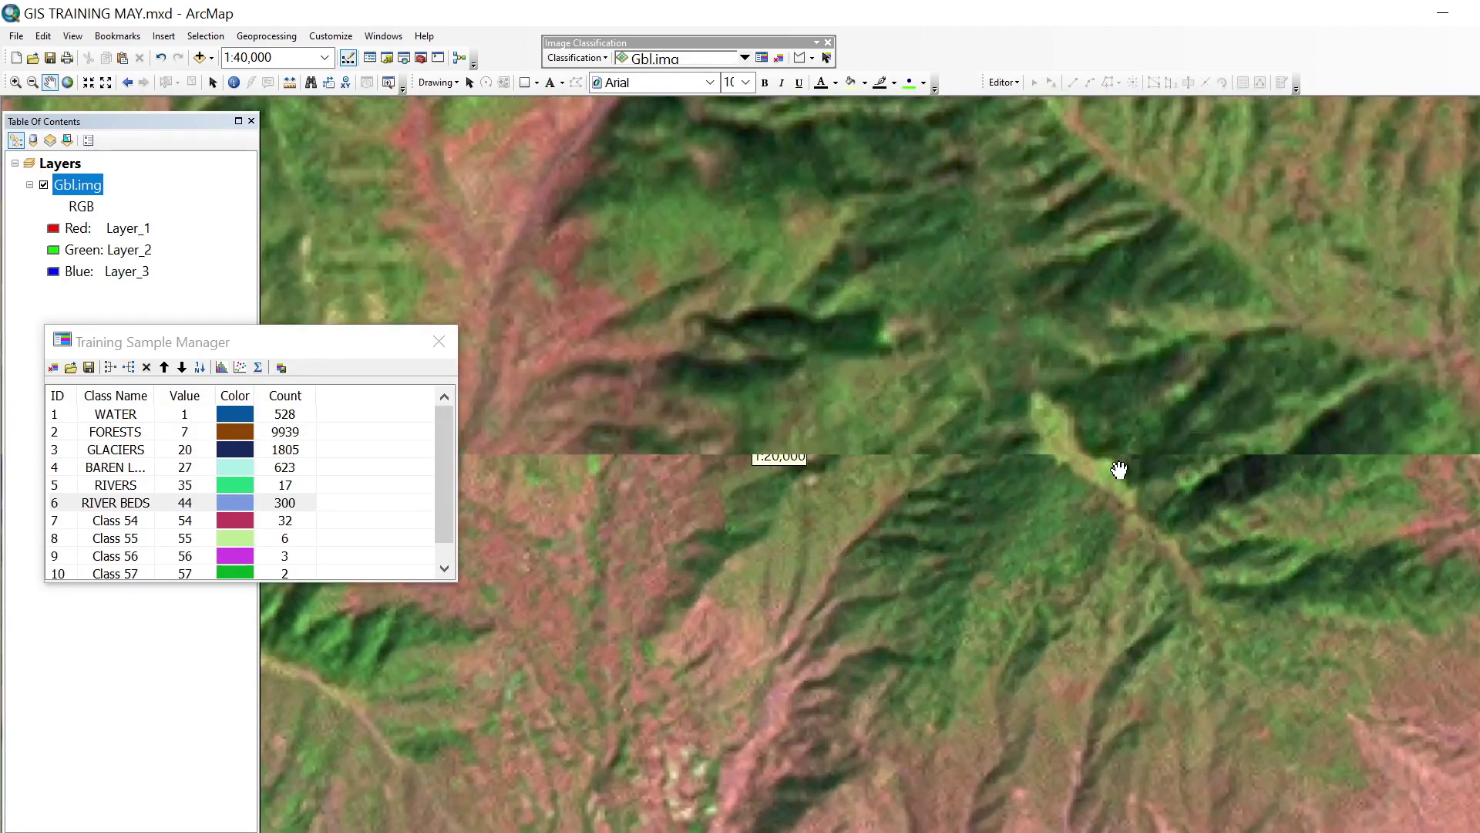
pyautogui.scroll(5, 1119, 470)
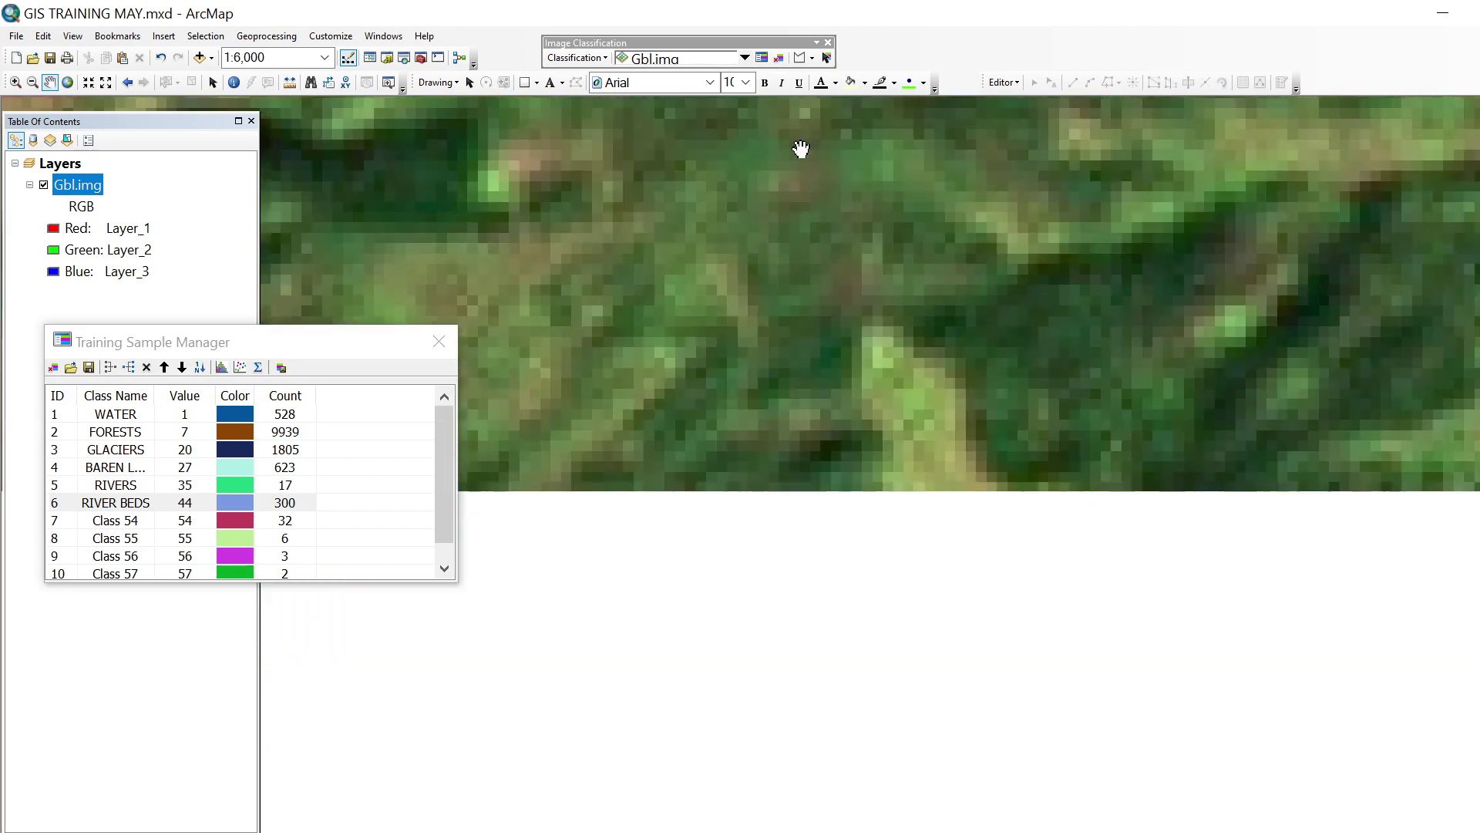
pyautogui.click(799, 57)
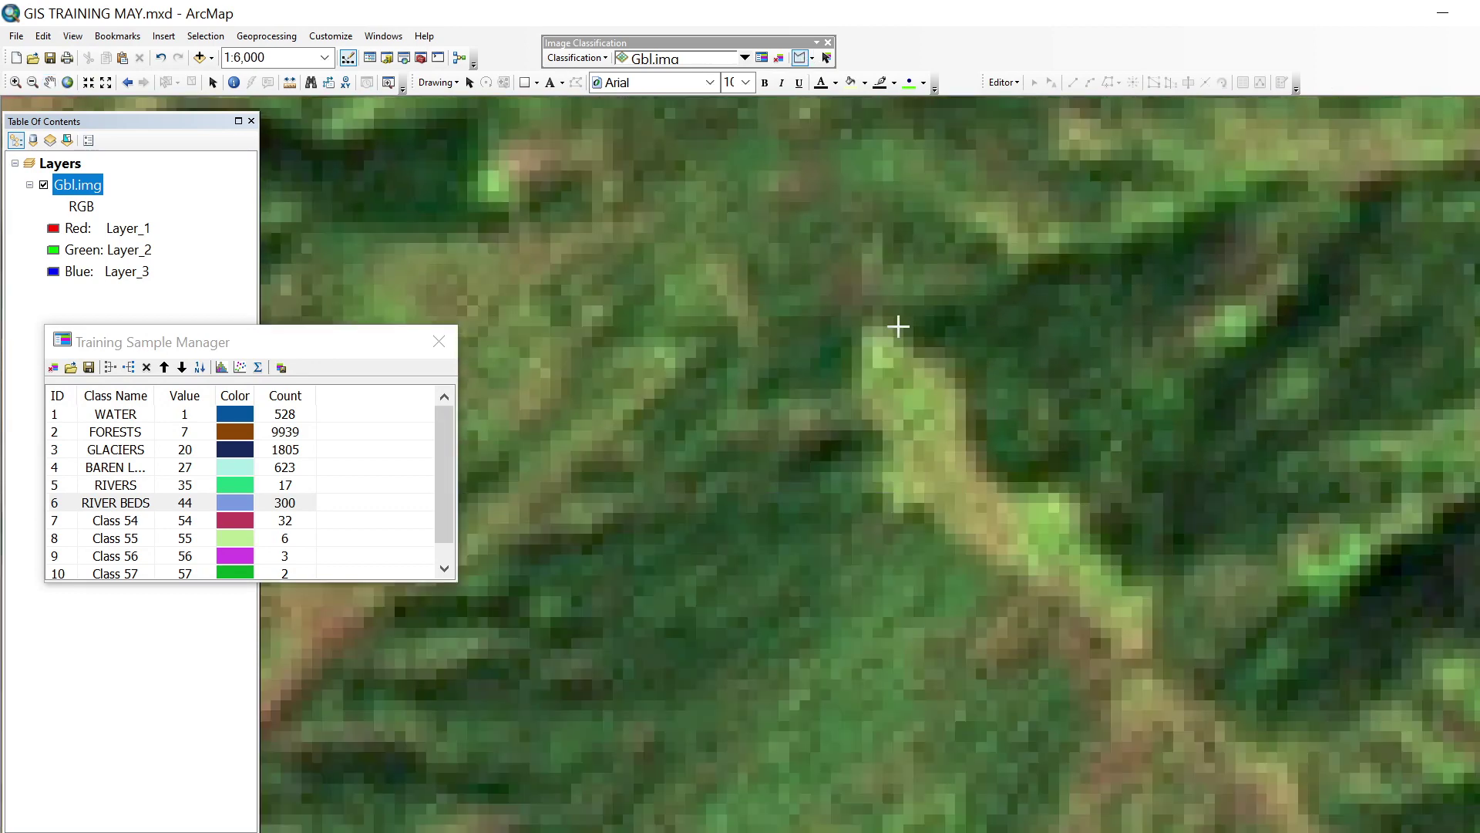
pyautogui.click(924, 413)
pyautogui.click(893, 389)
pyautogui.doubleClick(935, 393)
# - Draw a small training sample on the bright green patch farther southeast along the same ridge
pyautogui.click(1045, 533)
pyautogui.click(1034, 520)
pyautogui.doubleClick(1063, 510)
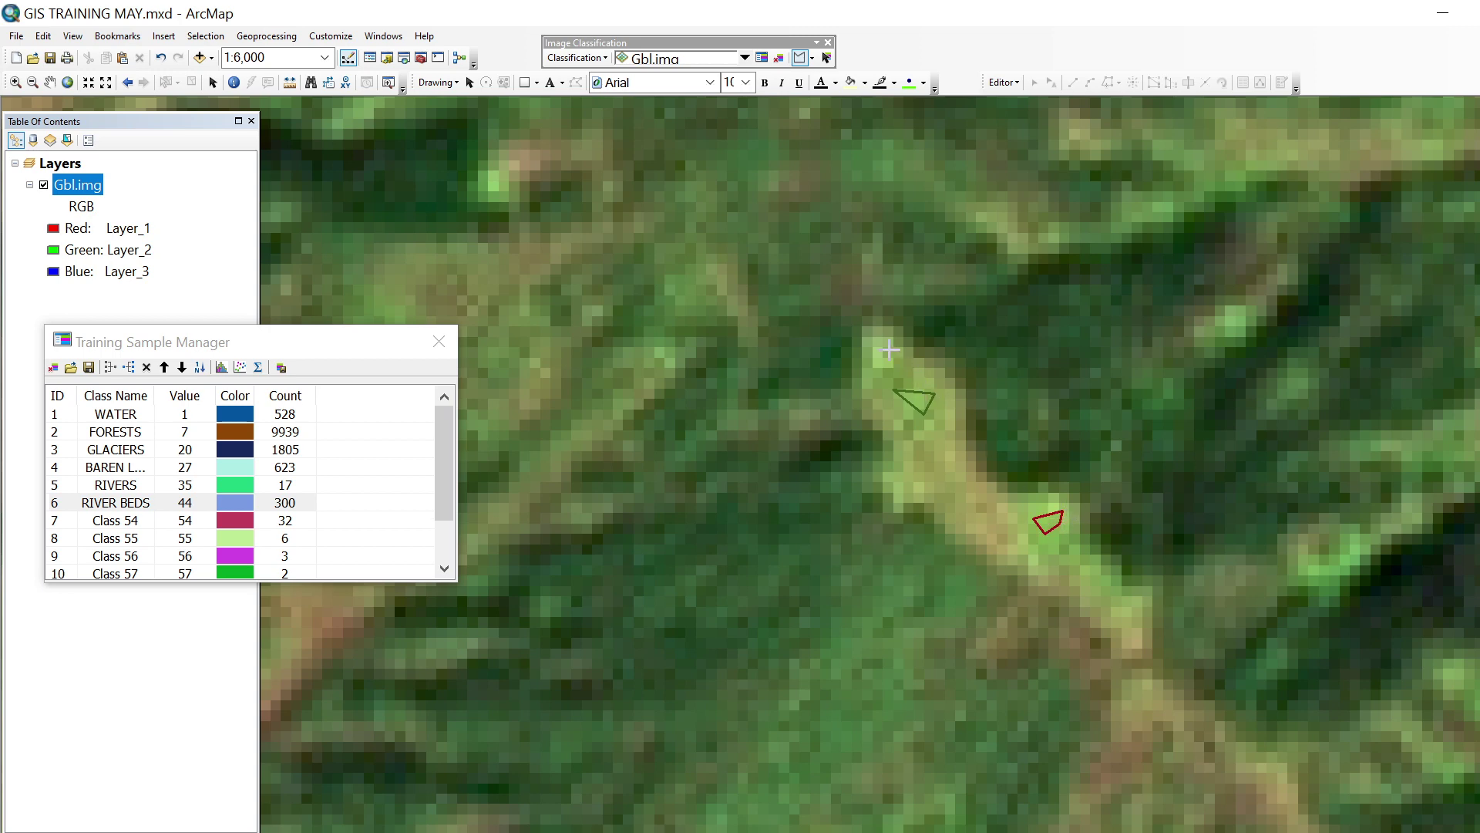
# - Draw a four-sided training sample at the western end of the bright green band just below the notch in the image's northern boundary
pyautogui.click(49, 82)
pyautogui.moveTo(501, 296); pyautogui.dragTo(576, 291)
pyautogui.scroll(6, 859, 364)
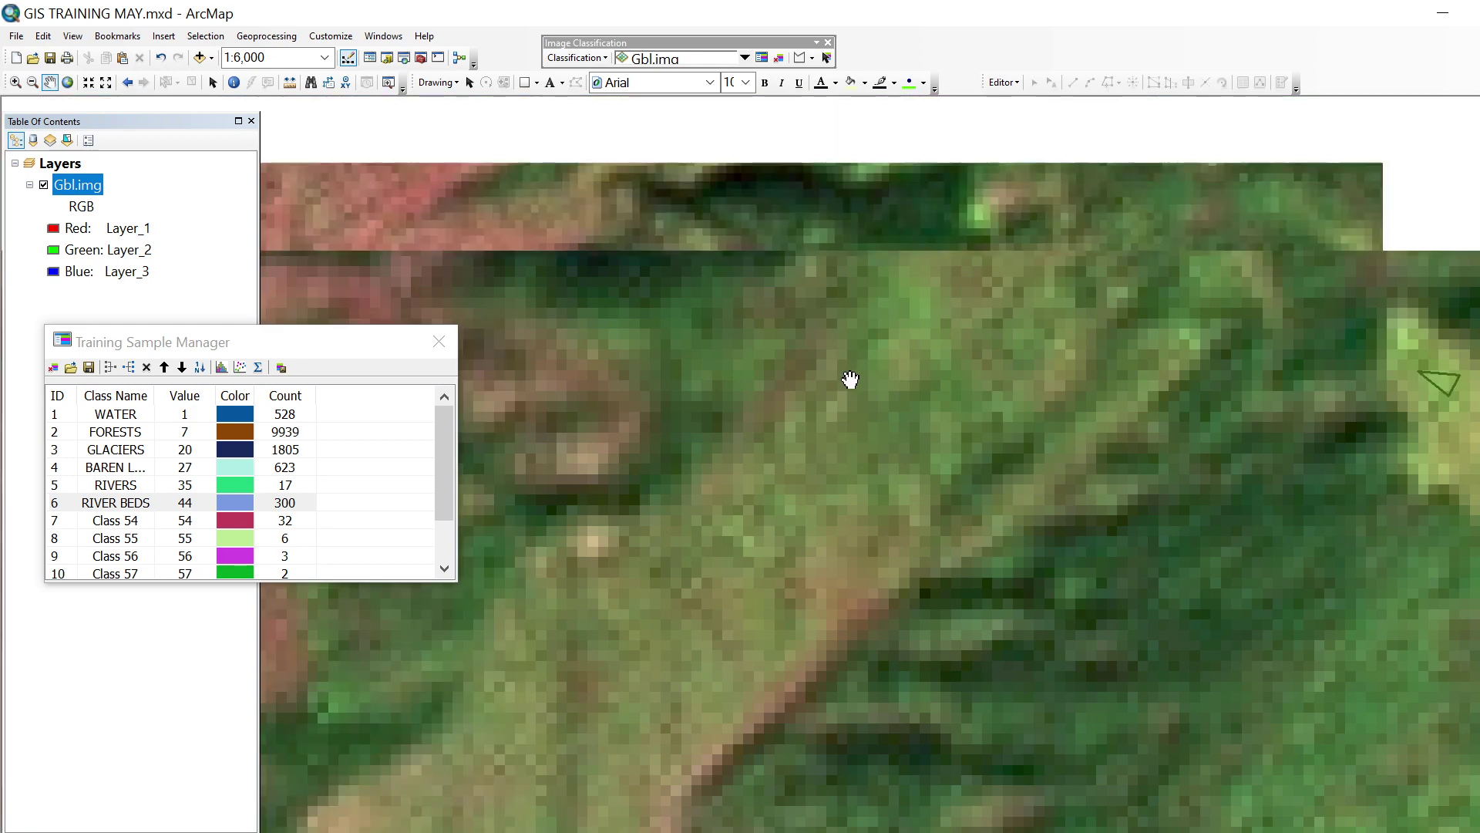
pyautogui.scroll(4, 723, 447)
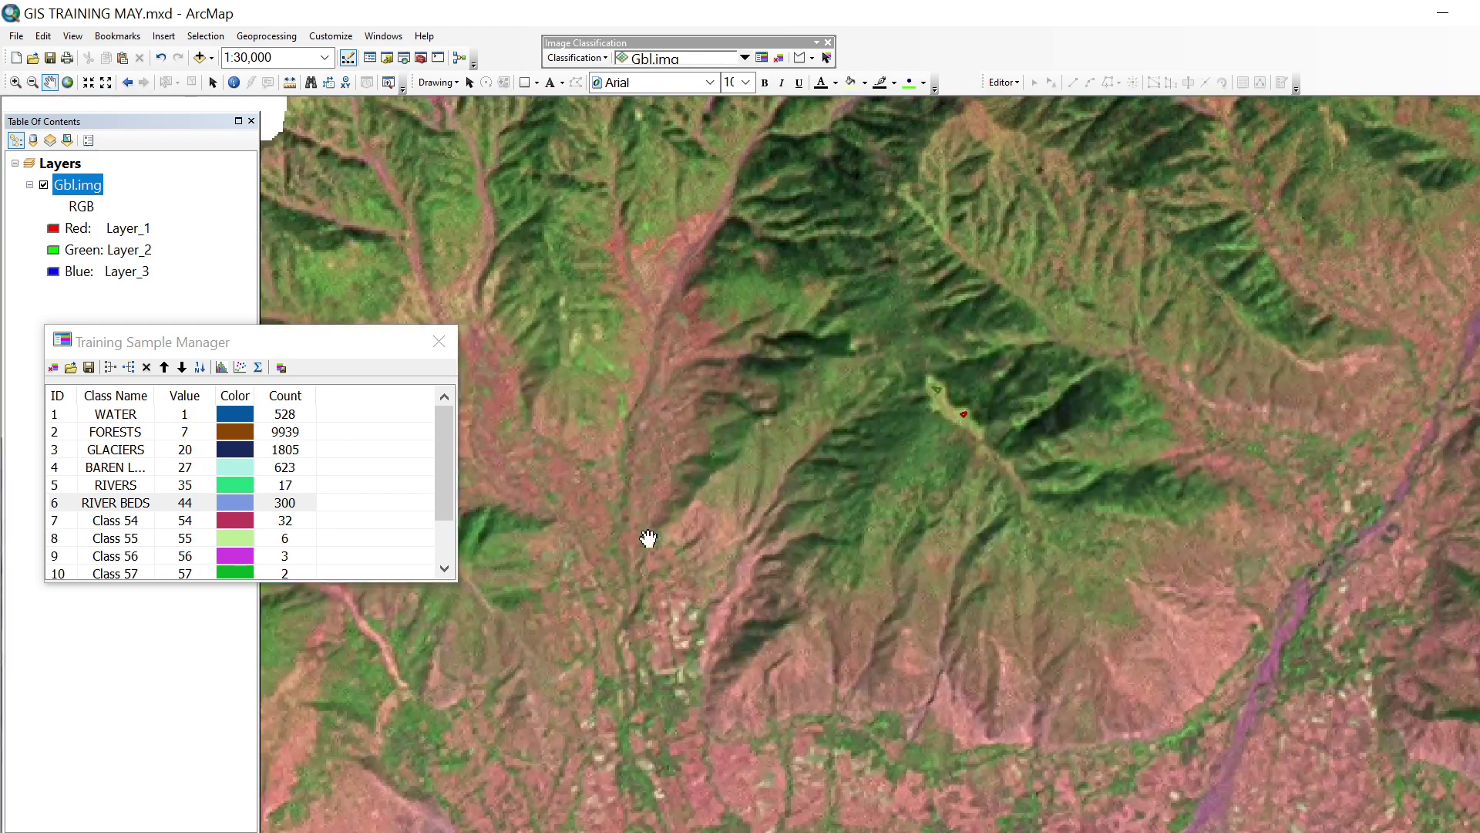
pyautogui.moveTo(648, 538); pyautogui.dragTo(1117, 439)
pyautogui.scroll(-1, 808, 333)
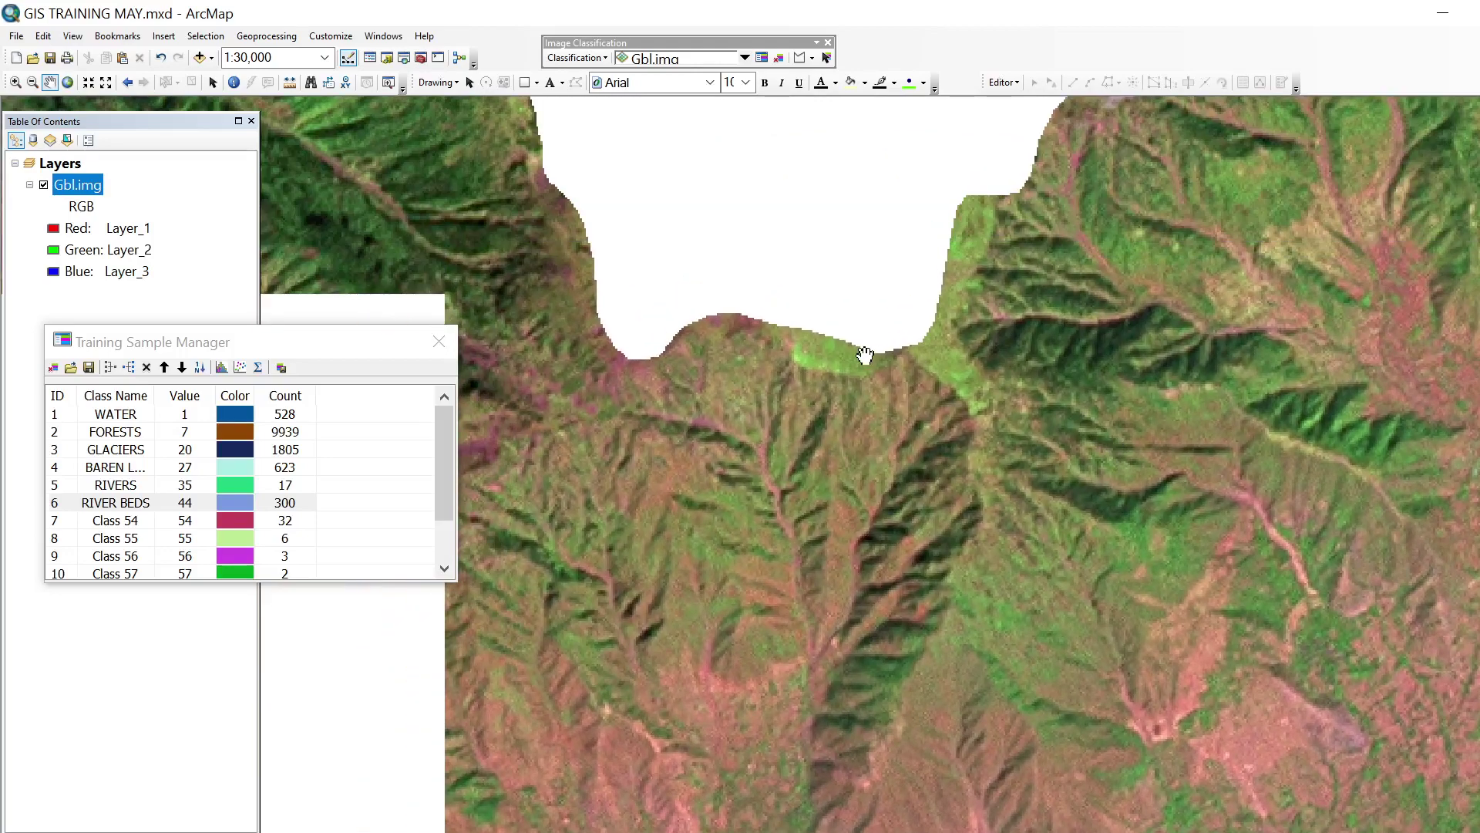
pyautogui.scroll(-4, 851, 330)
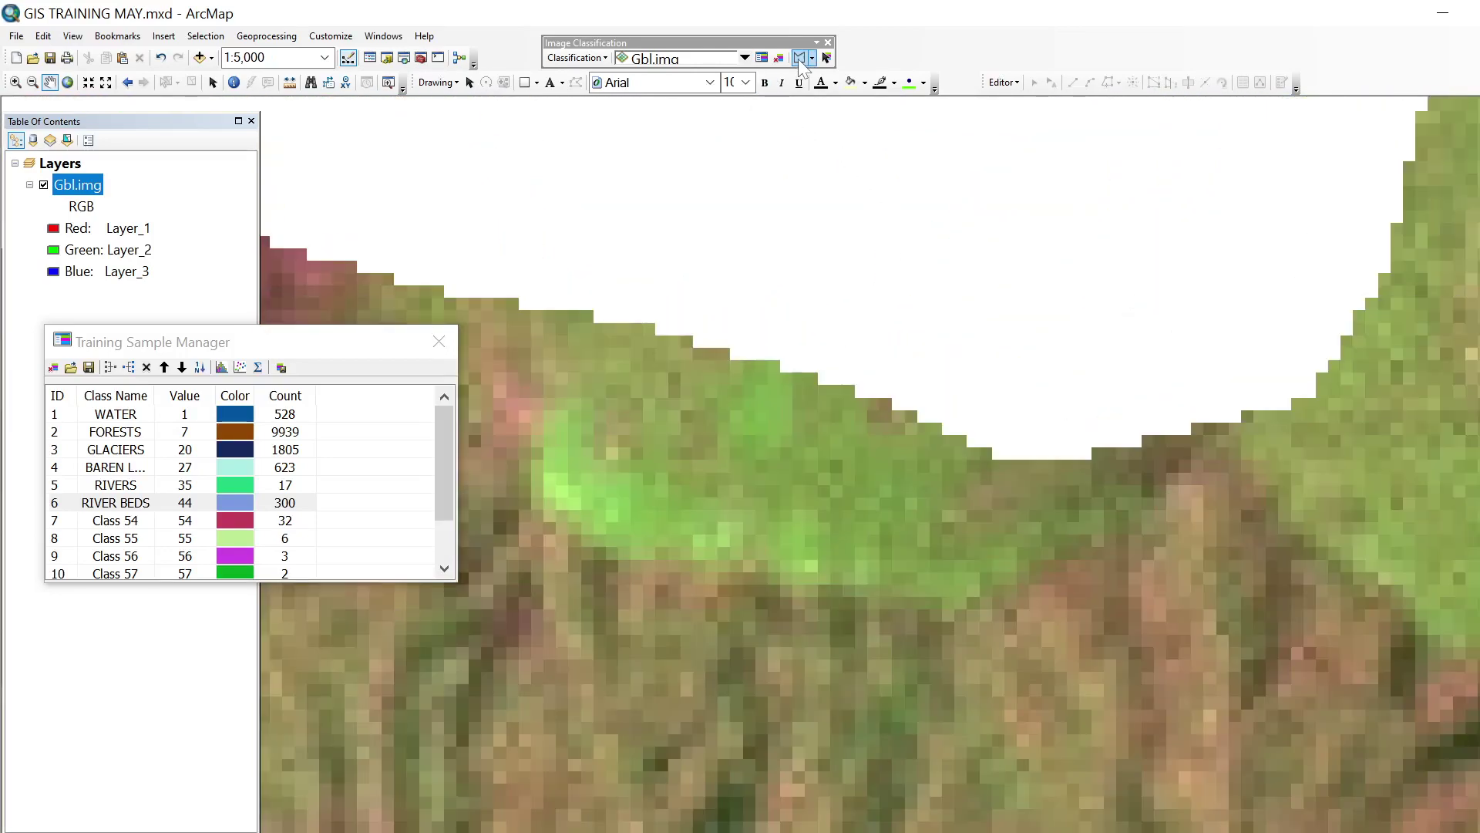
pyautogui.click(802, 57)
pyautogui.click(581, 478)
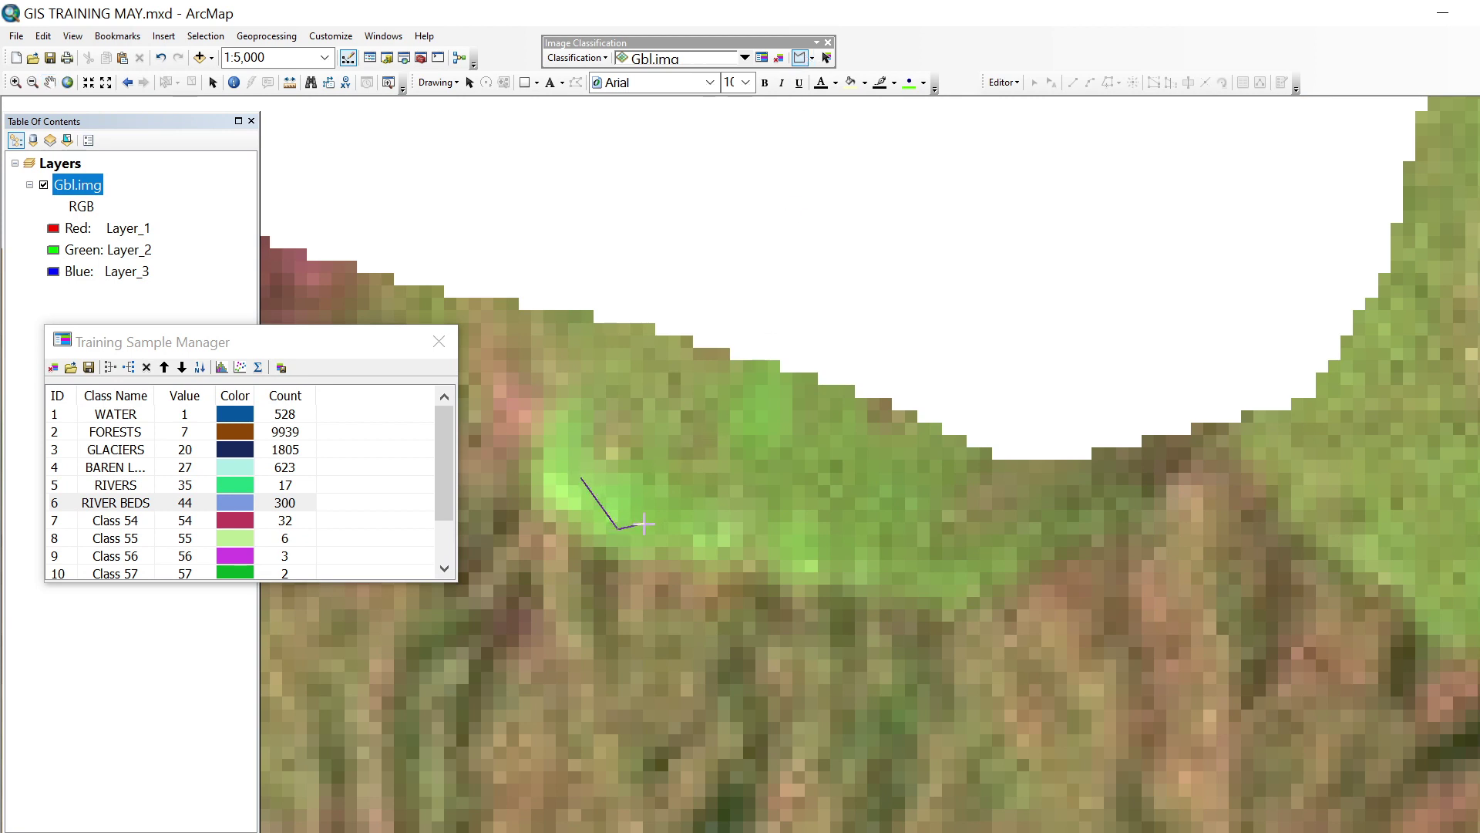
pyautogui.click(619, 529)
pyautogui.click(647, 523)
pyautogui.doubleClick(659, 505)
# - Merge the eight light green vegetation samples, Class 54 through Class 61, into a single training class
pyautogui.click(55, 522)
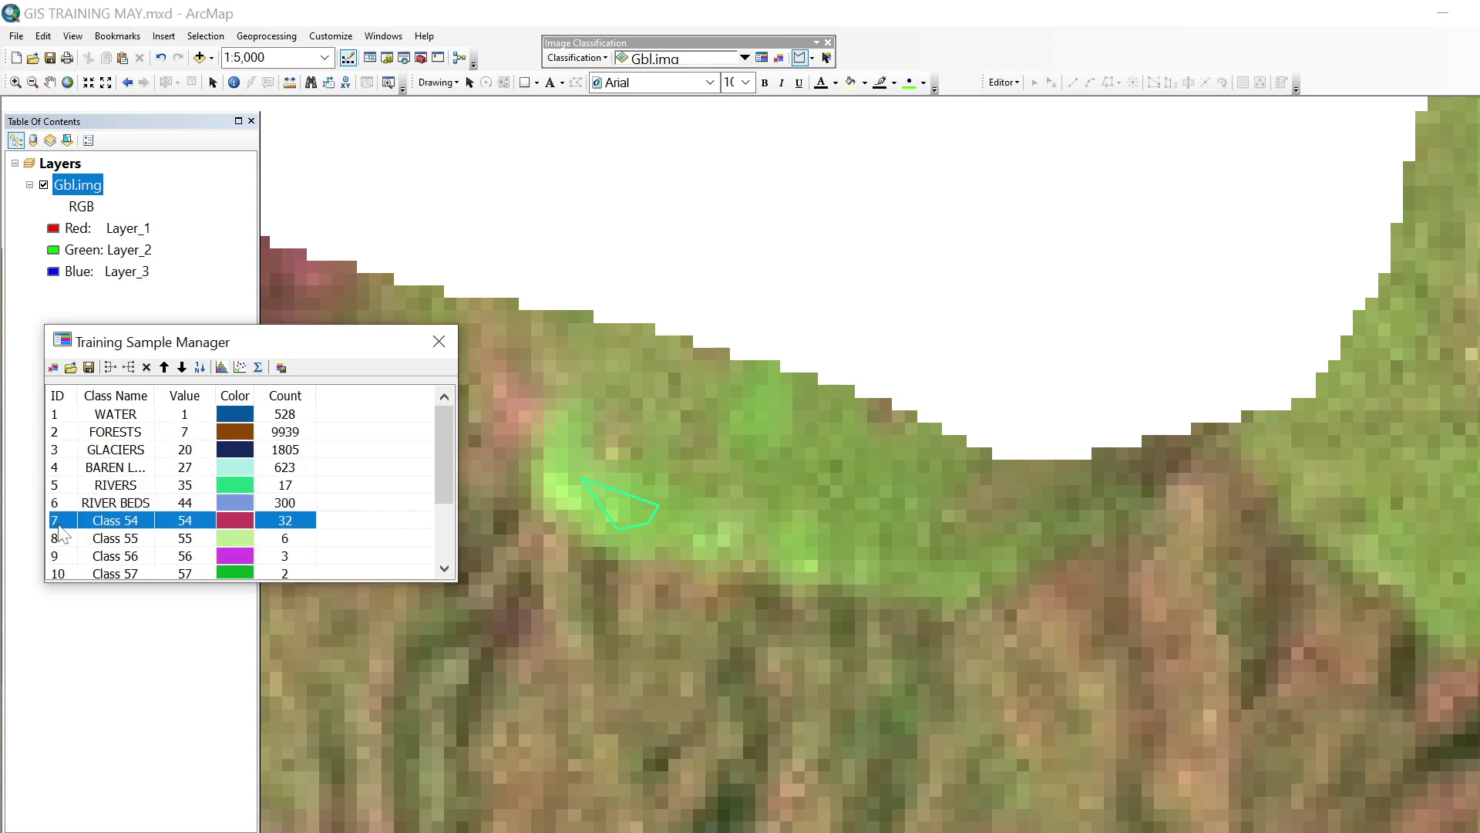
pyautogui.keyDown('shift'); pyautogui.click(60, 541); pyautogui.keyUp('shift')
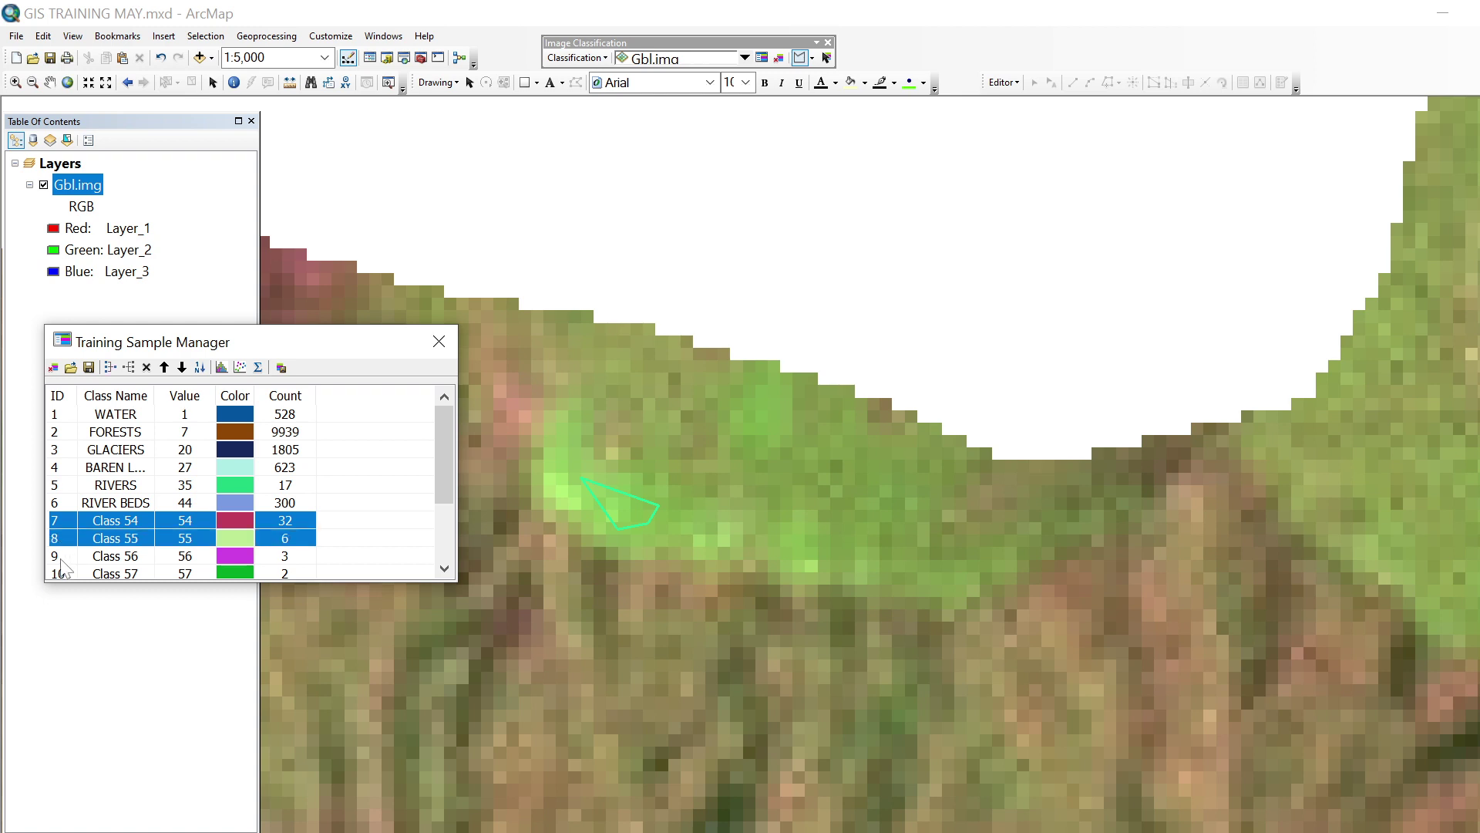
pyautogui.keyDown('shift'); pyautogui.click(61, 559); pyautogui.keyUp('shift')
pyautogui.keyDown('shift'); pyautogui.click(62, 570); pyautogui.keyUp('shift')
pyautogui.scroll(-2, 65, 565)
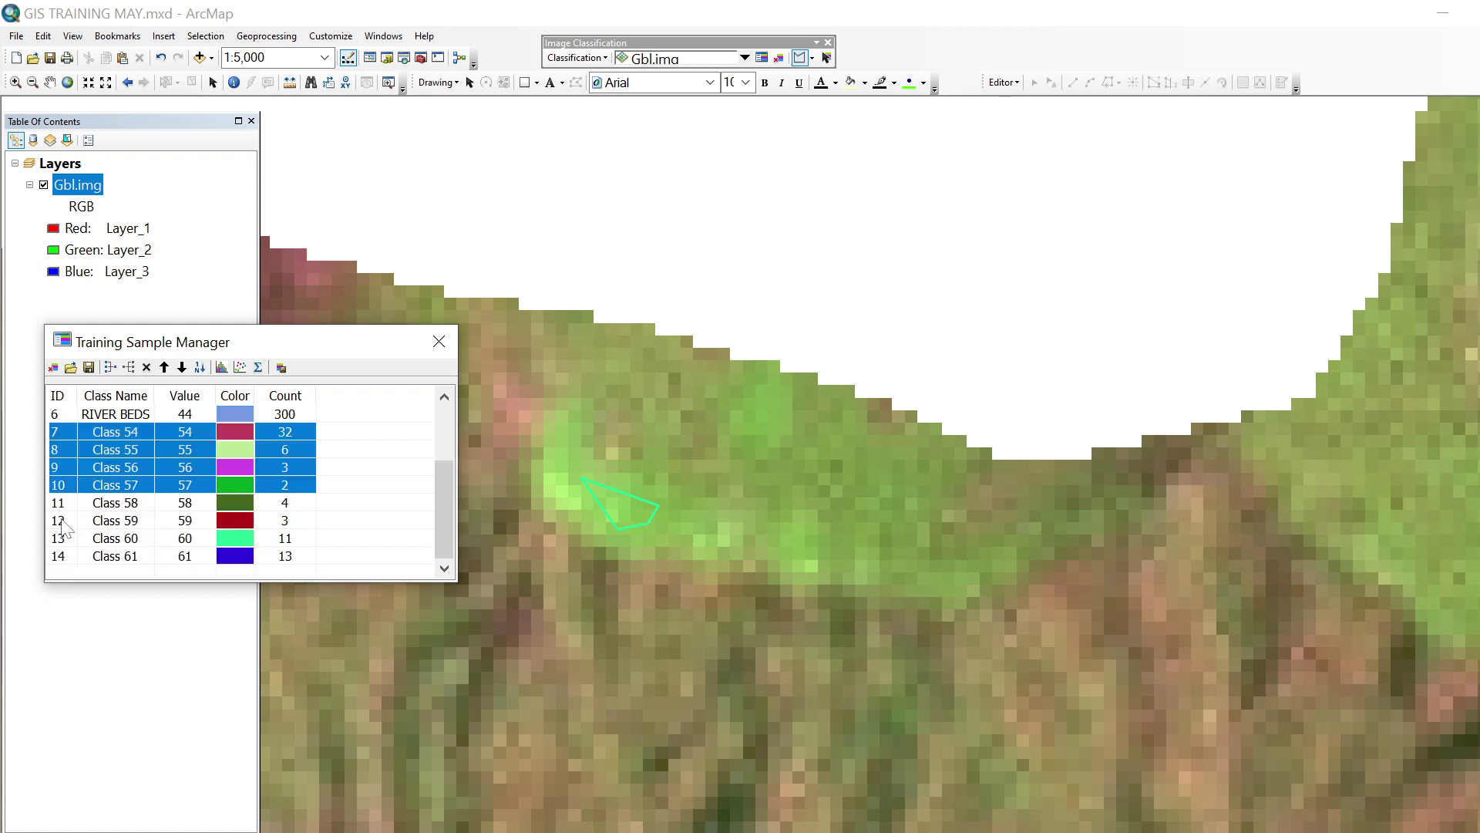
pyautogui.keyDown('shift'); pyautogui.click(60, 504); pyautogui.keyUp('shift')
pyautogui.keyDown('shift'); pyautogui.click(62, 521); pyautogui.keyUp('shift')
pyautogui.keyDown('shift'); pyautogui.click(64, 539); pyautogui.keyUp('shift')
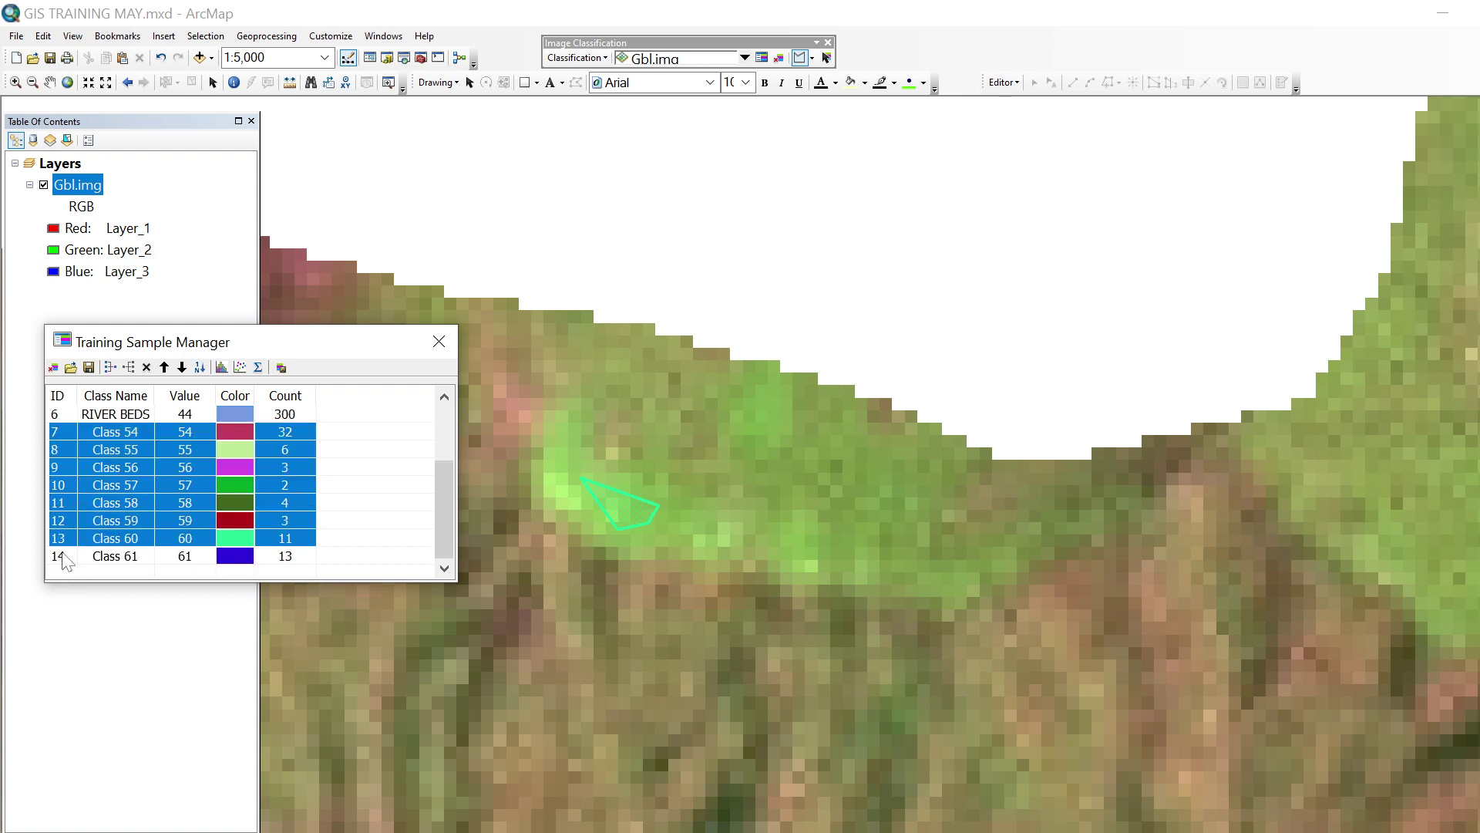
pyautogui.keyDown('shift'); pyautogui.click(68, 558); pyautogui.keyUp('shift')
pyautogui.click(110, 368)
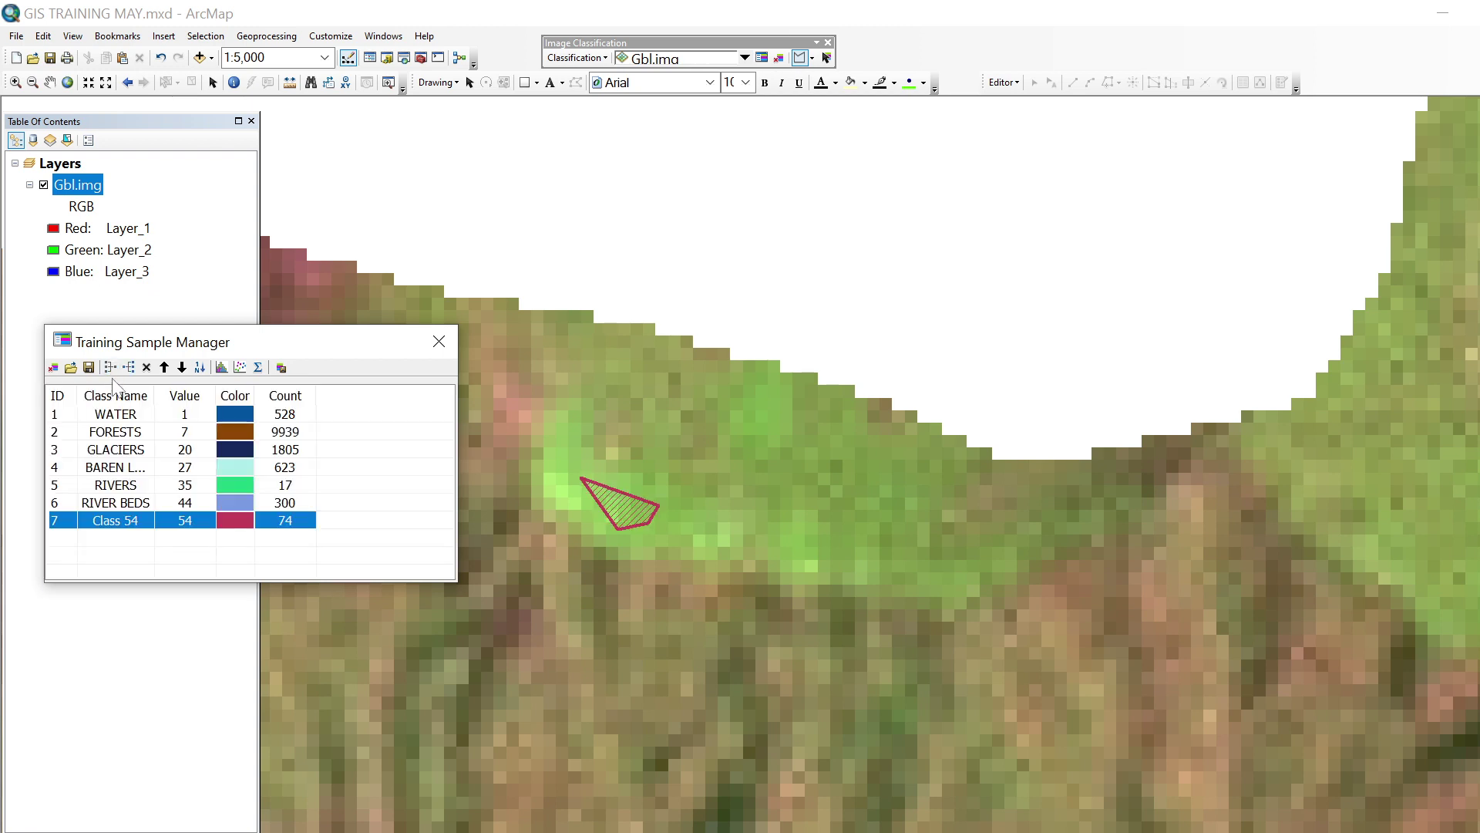
# - Rename the merged vegetation class as GRASS LANDS
pyautogui.doubleClick(142, 522)
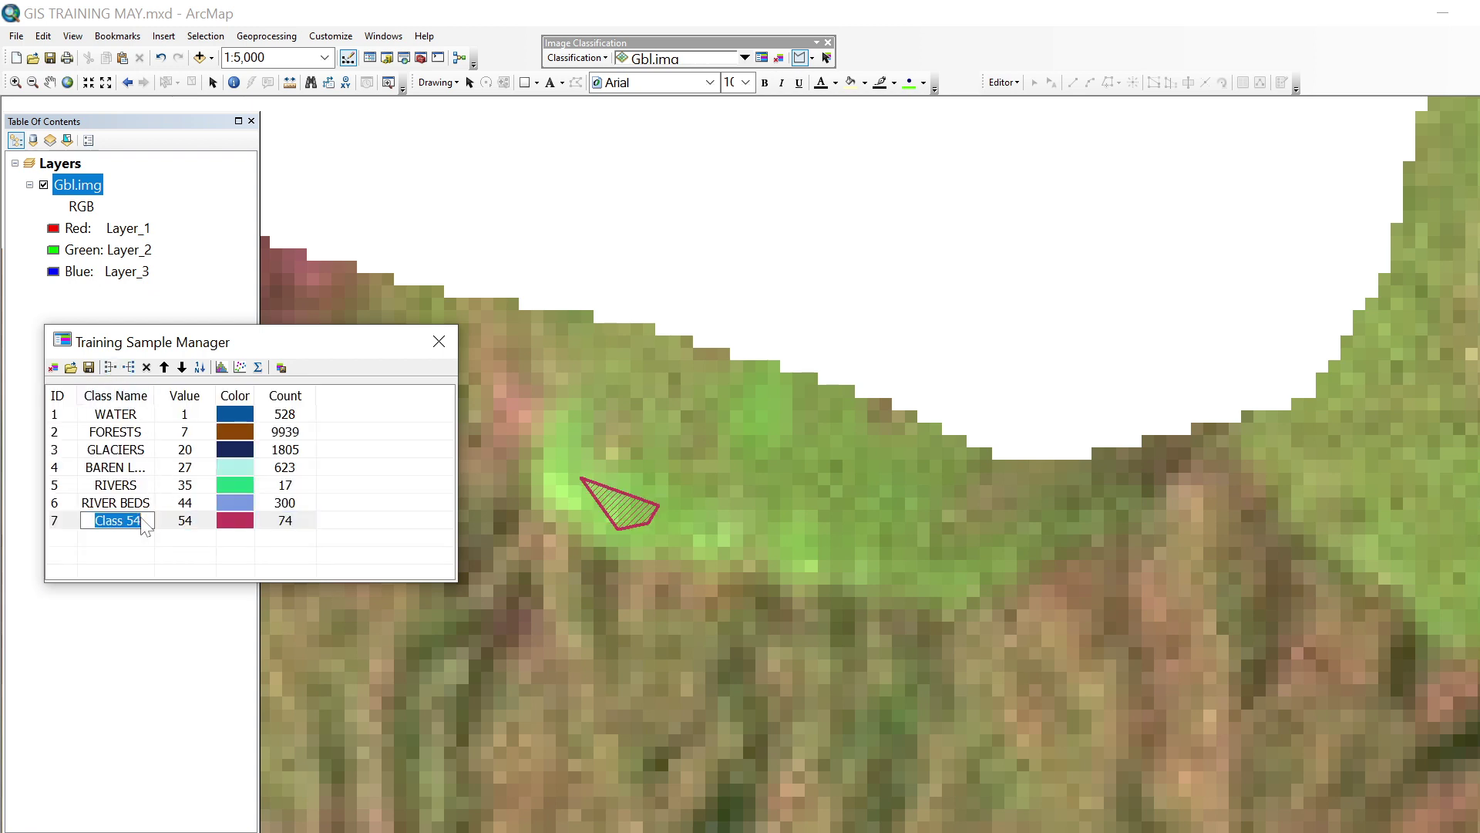
pyautogui.write('GRASS LANDS')
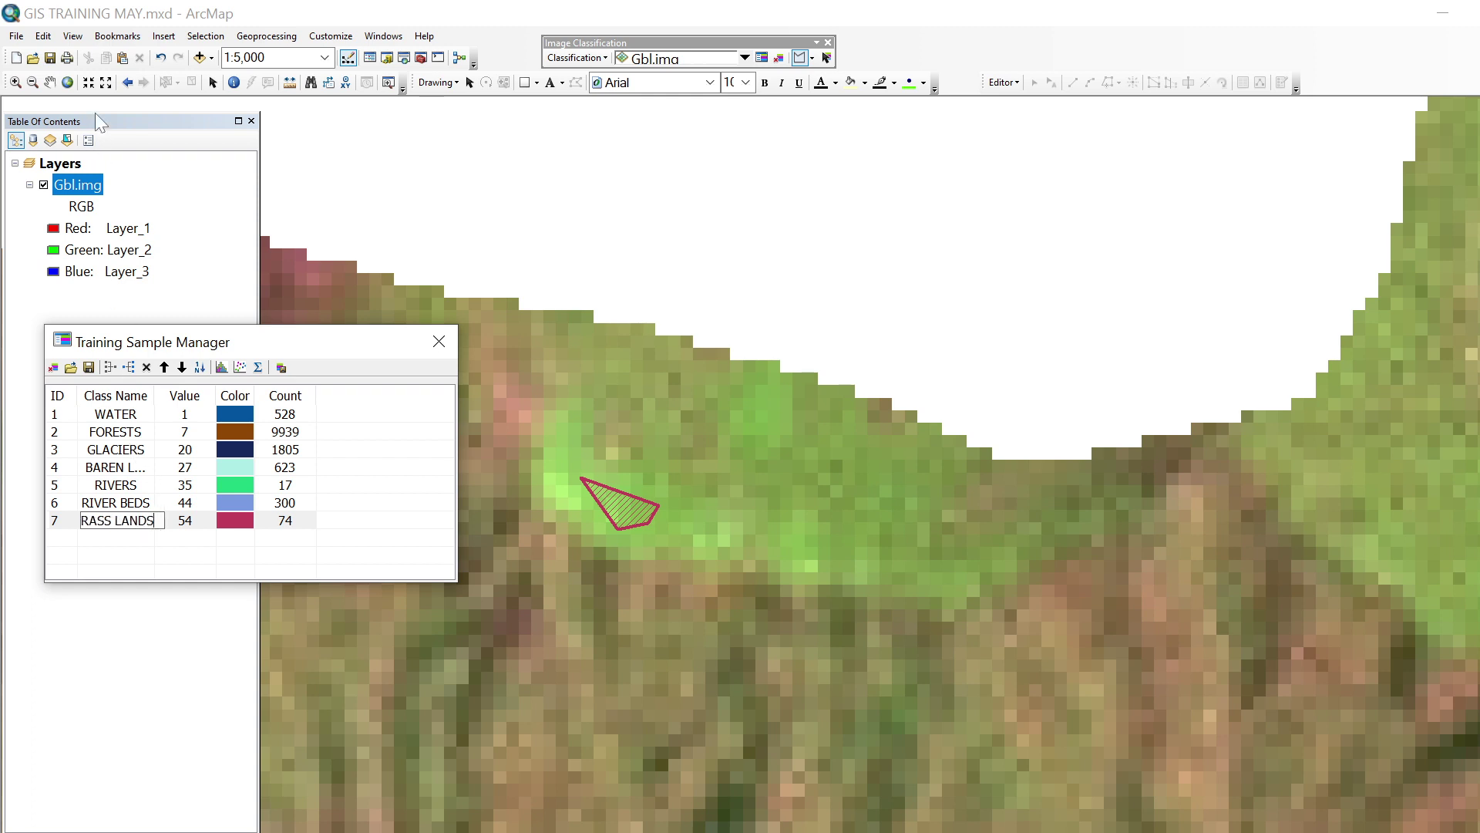
pyautogui.press('Return')
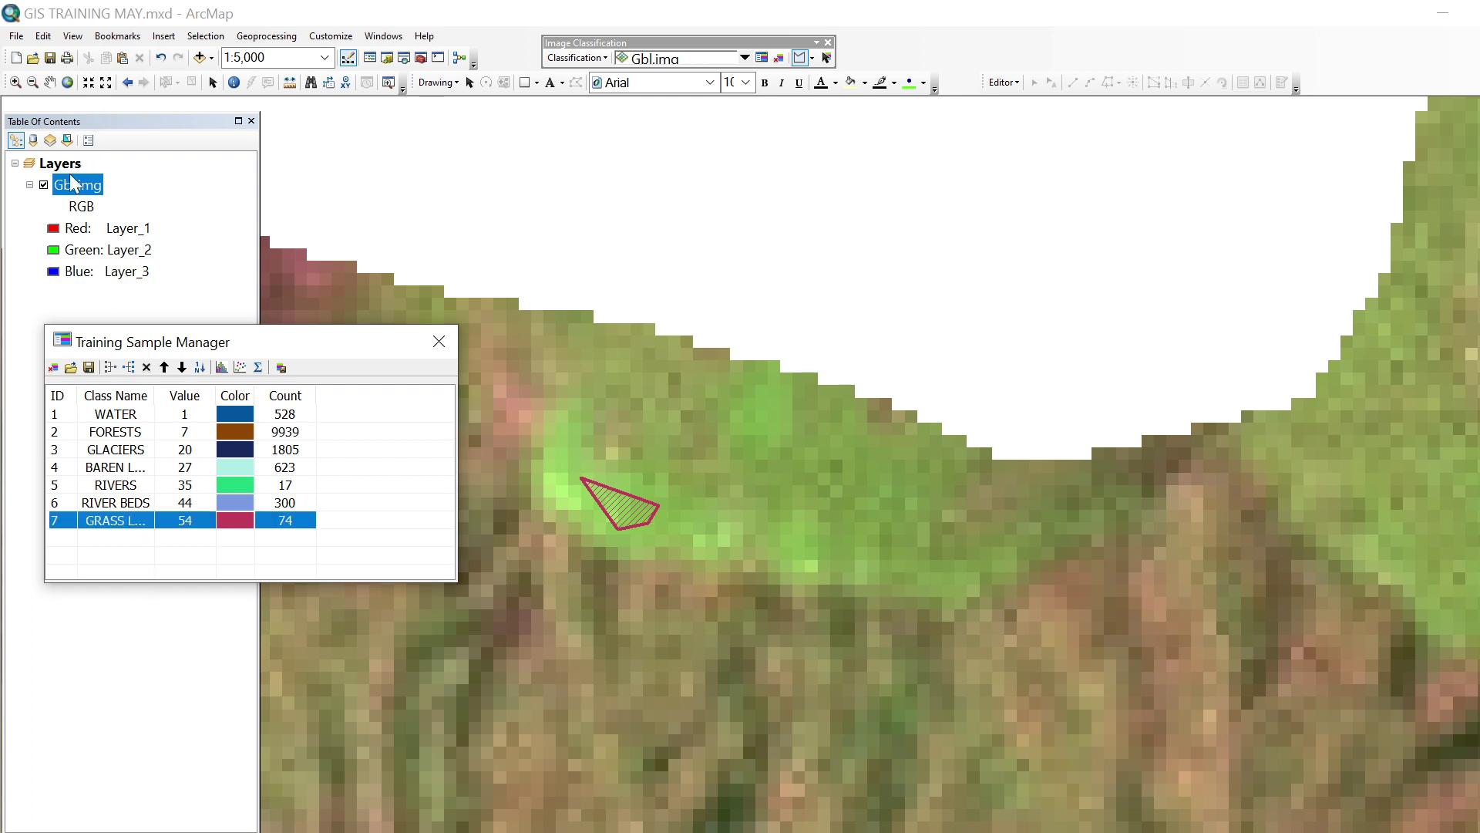
# - Draw a small triangular training sample in the pink farmland northwest of the braided river on the image's western plain
pyautogui.click(51, 83)
pyautogui.moveTo(532, 531); pyautogui.dragTo(923, 257)
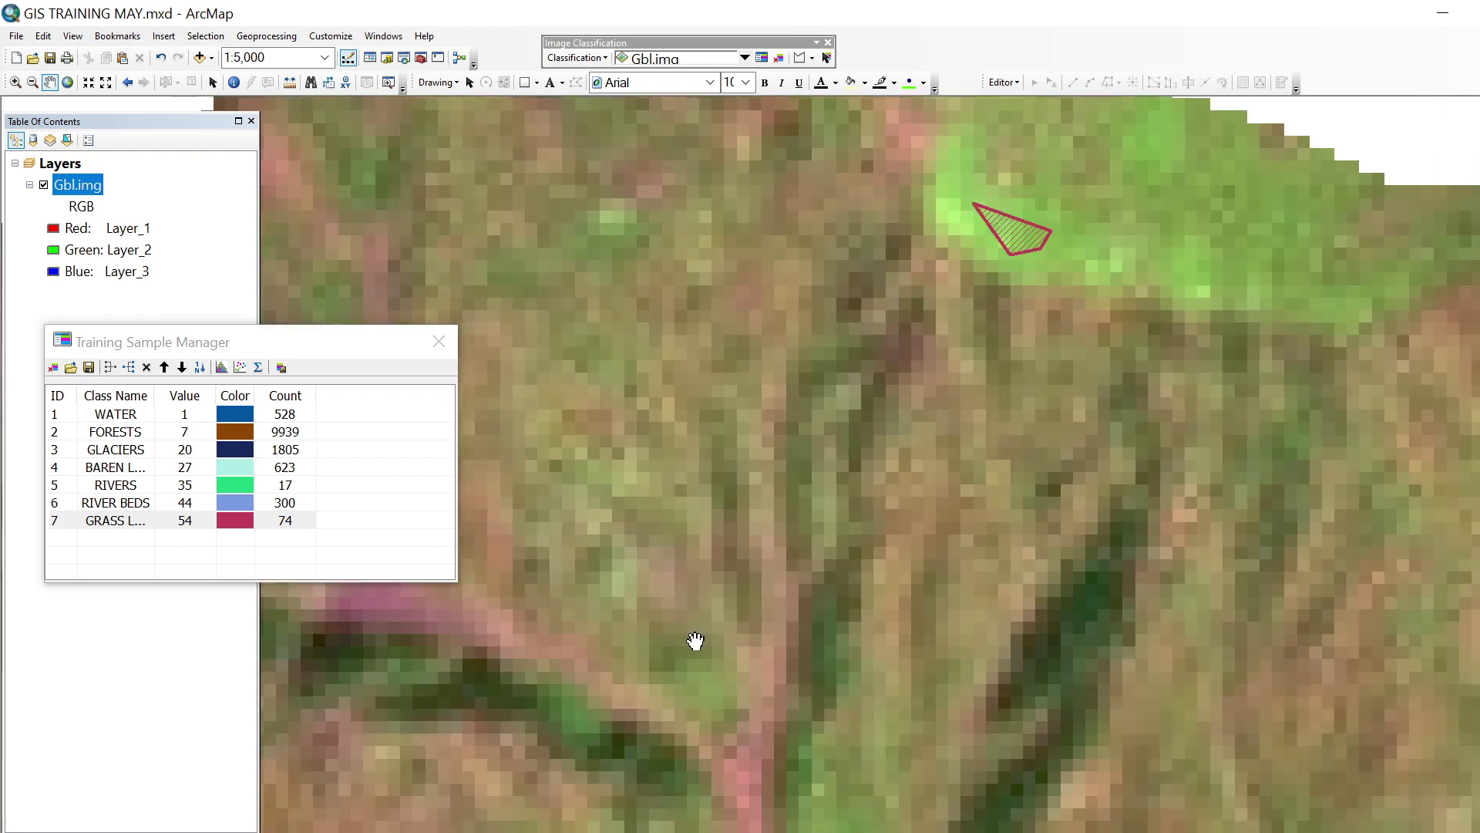
pyautogui.moveTo(695, 640); pyautogui.dragTo(1011, 426)
pyautogui.scroll(-1, 763, 444)
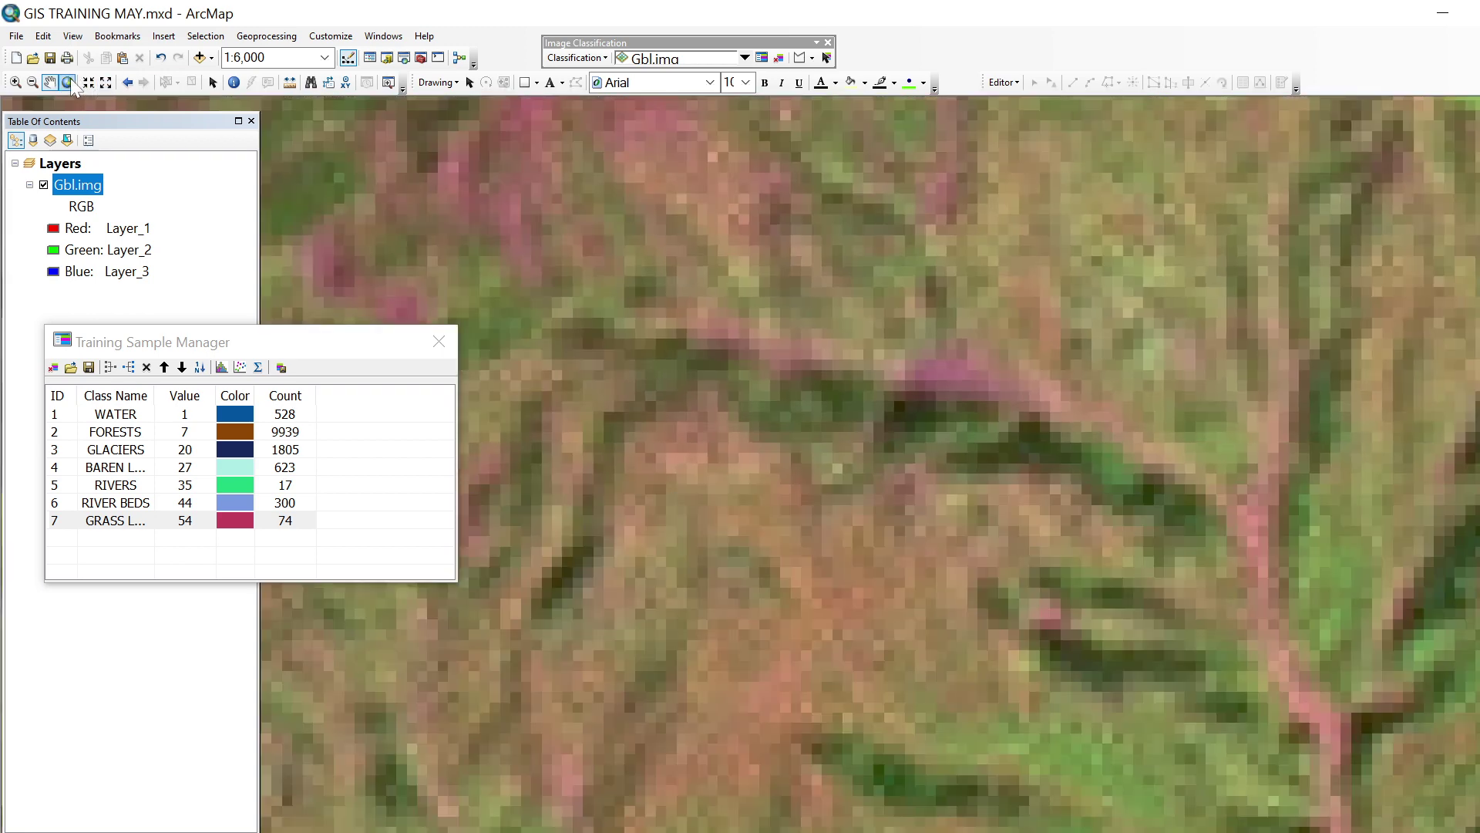
pyautogui.click(68, 82)
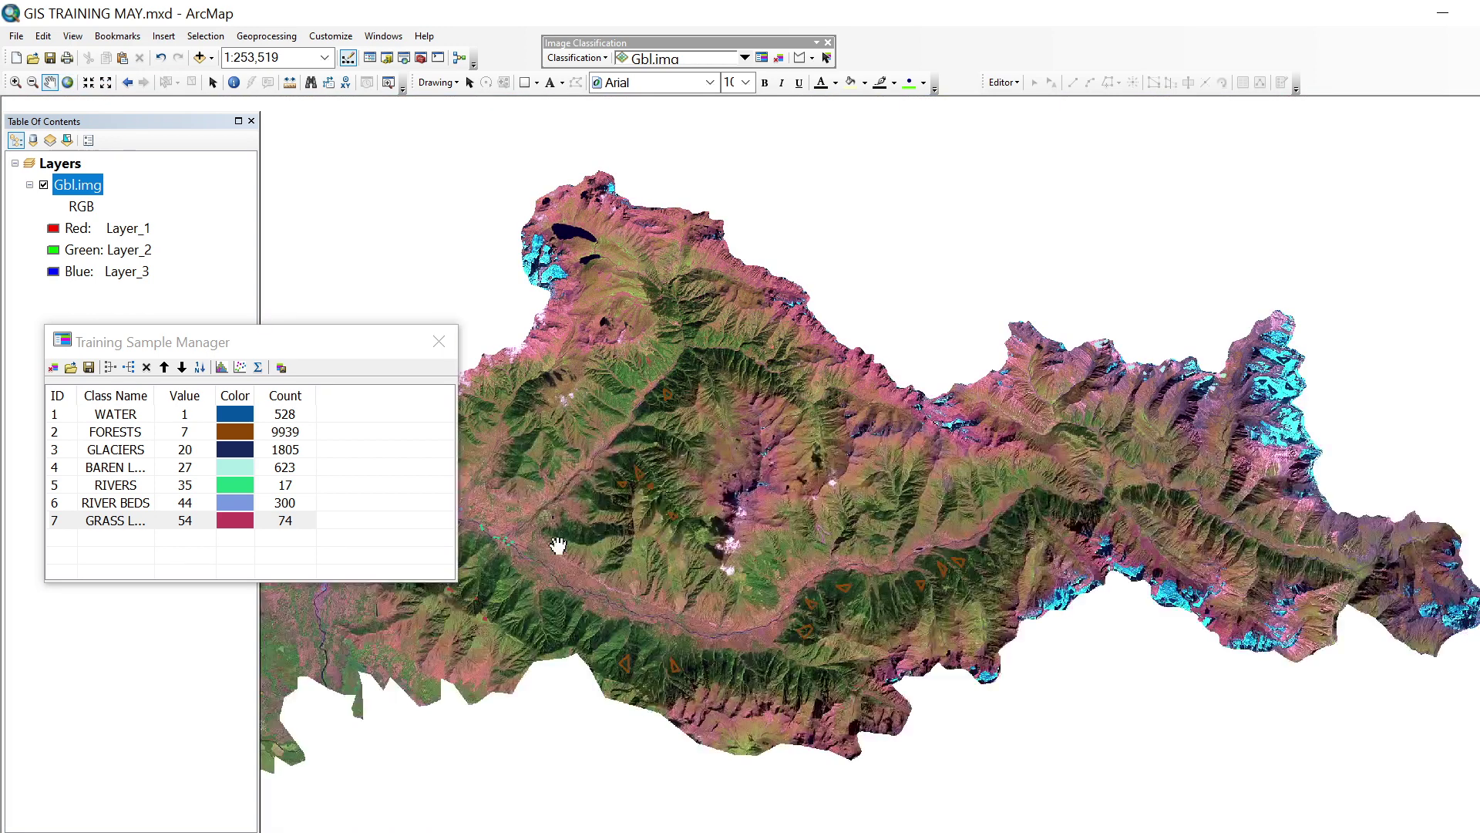
pyautogui.moveTo(558, 545); pyautogui.dragTo(998, 422)
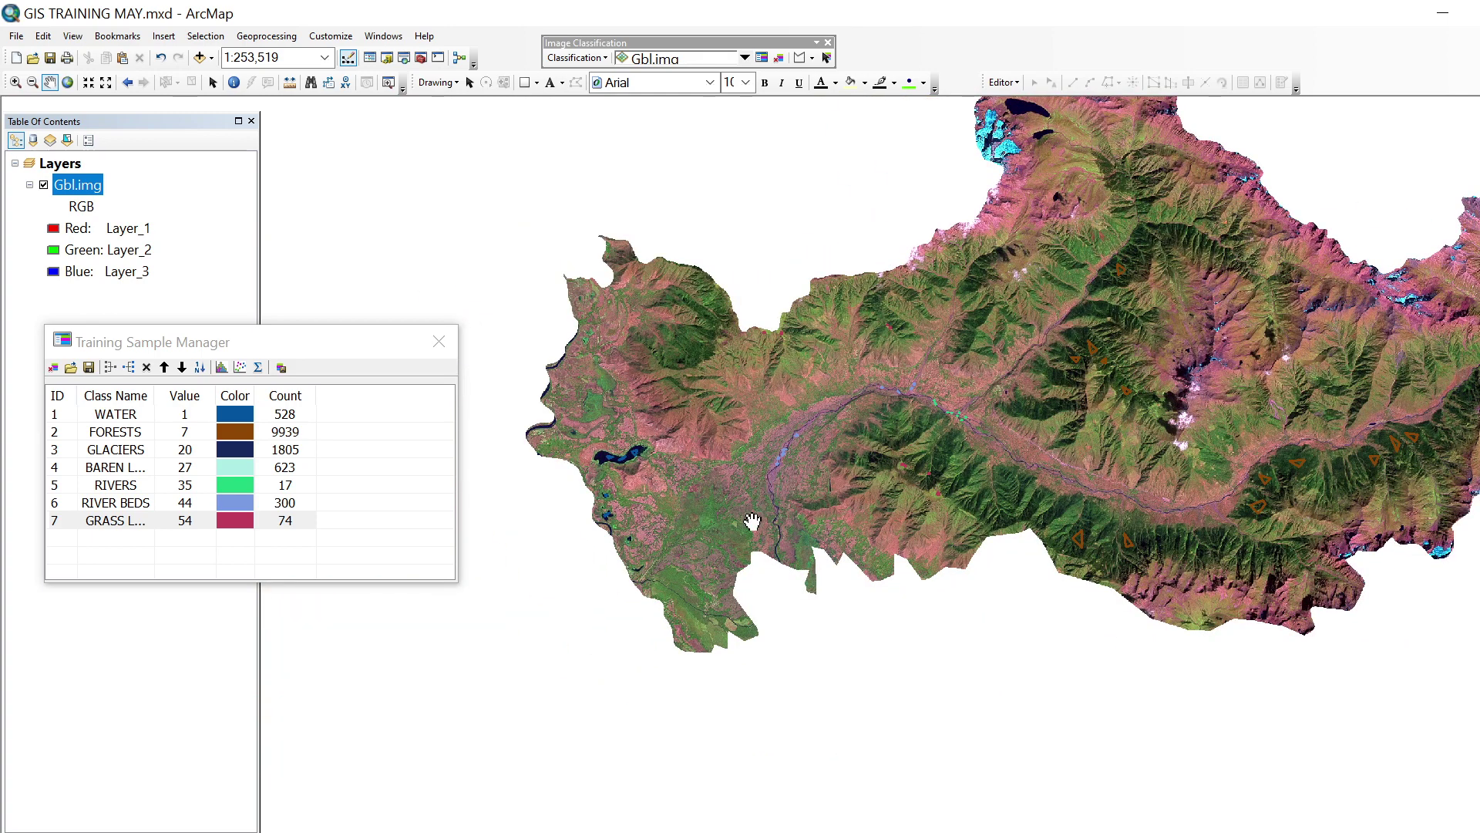
pyautogui.scroll(4, 779, 450)
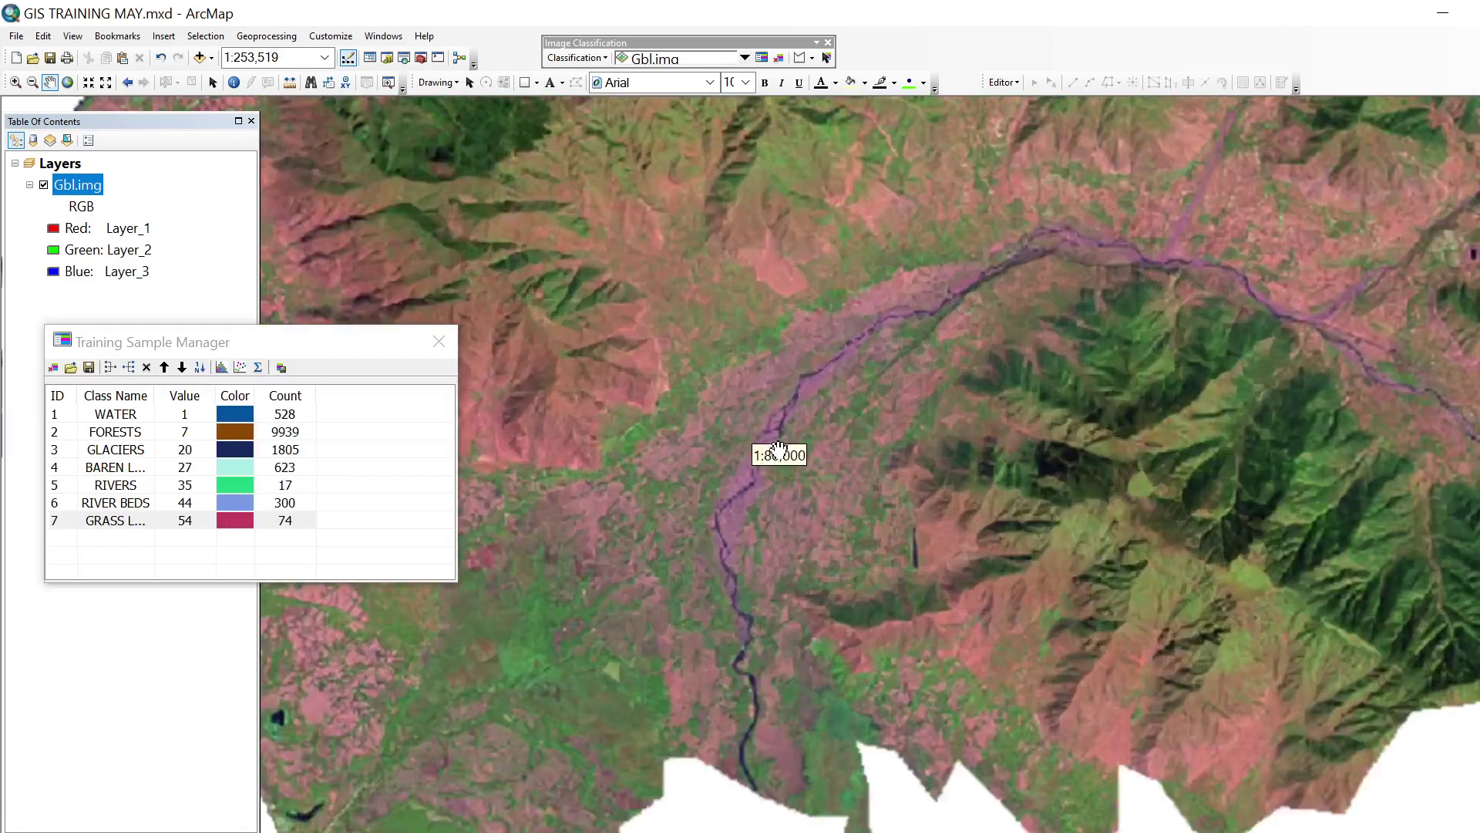
pyautogui.scroll(5, 778, 450)
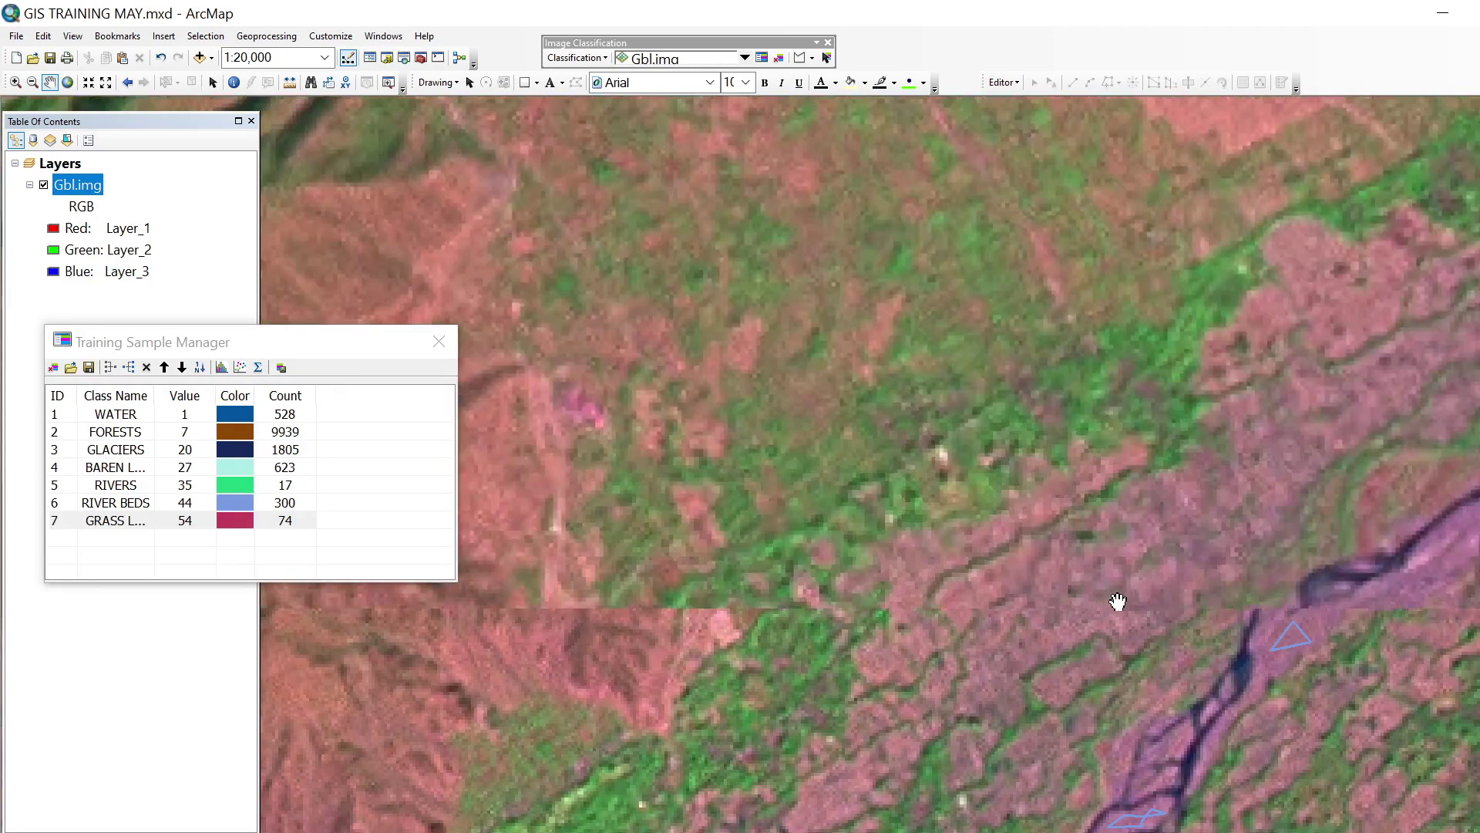
pyautogui.scroll(3, 1118, 602)
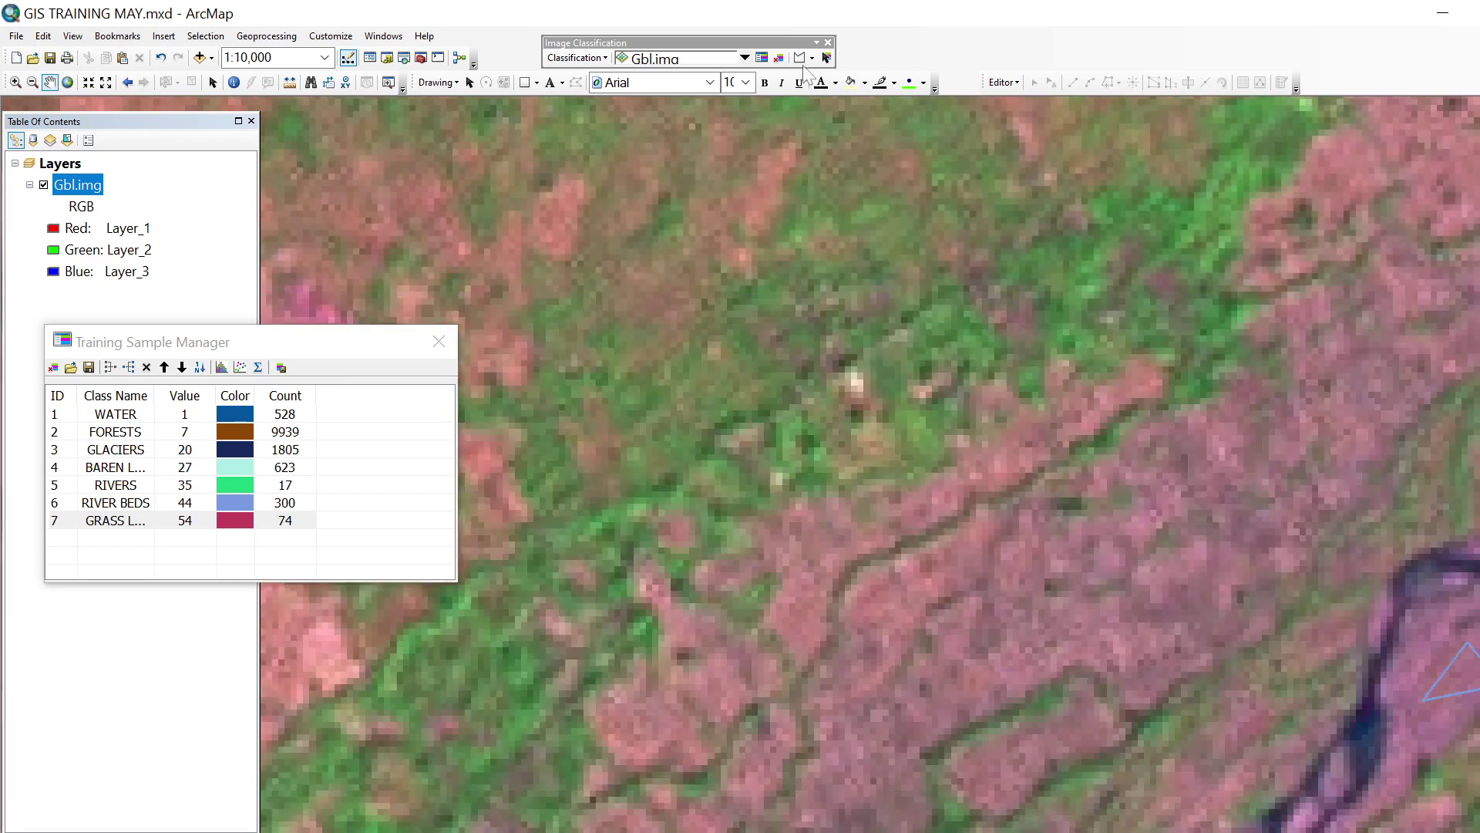
pyautogui.click(800, 58)
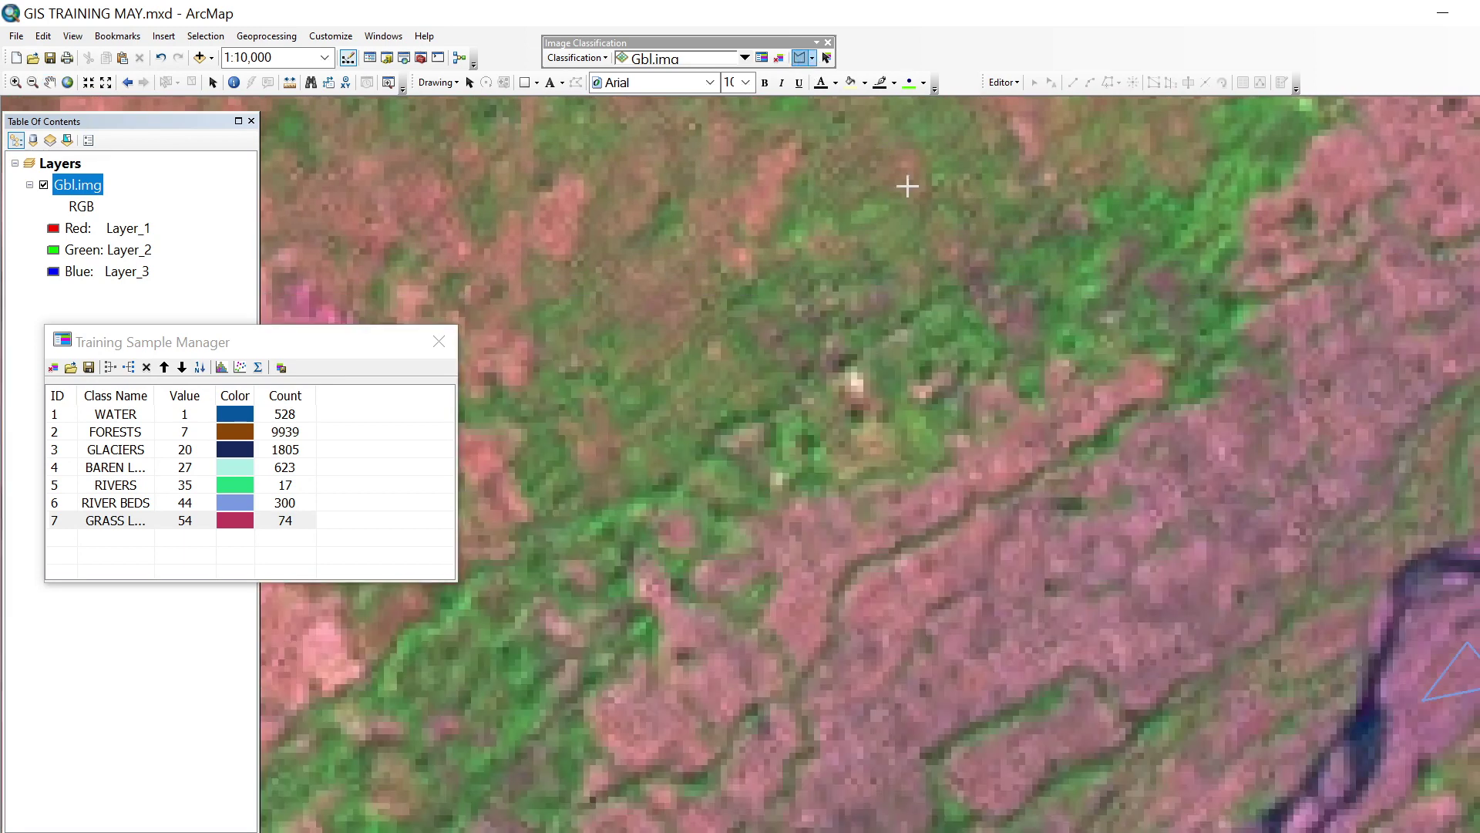
pyautogui.doubleClick(1122, 574)
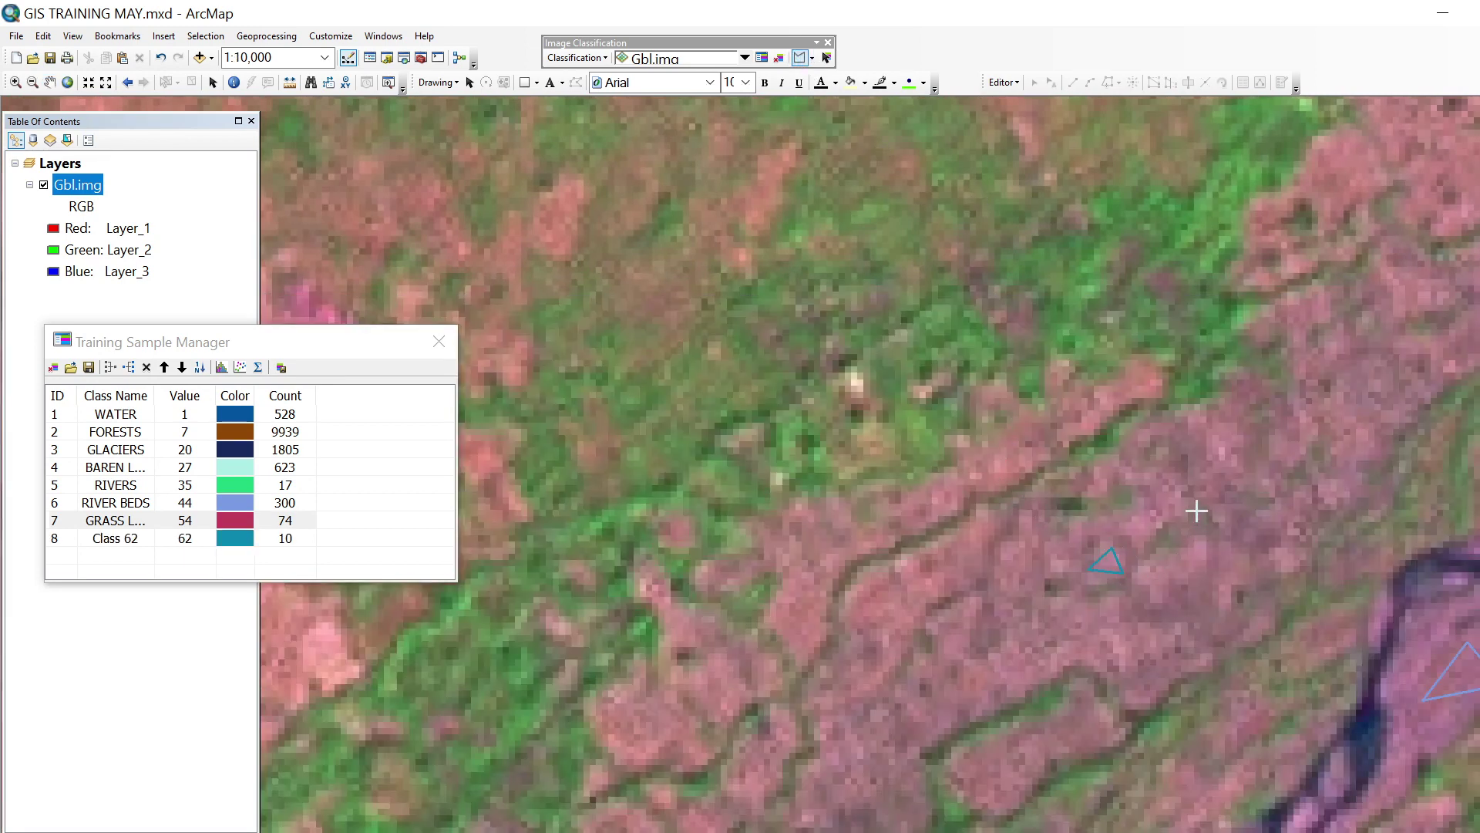
# - Draw two more triangular training samples in the pink farmland, one northeast and one west of the first farmland sample
pyautogui.click(1212, 457)
pyautogui.click(1236, 462)
pyautogui.doubleClick(1239, 434)
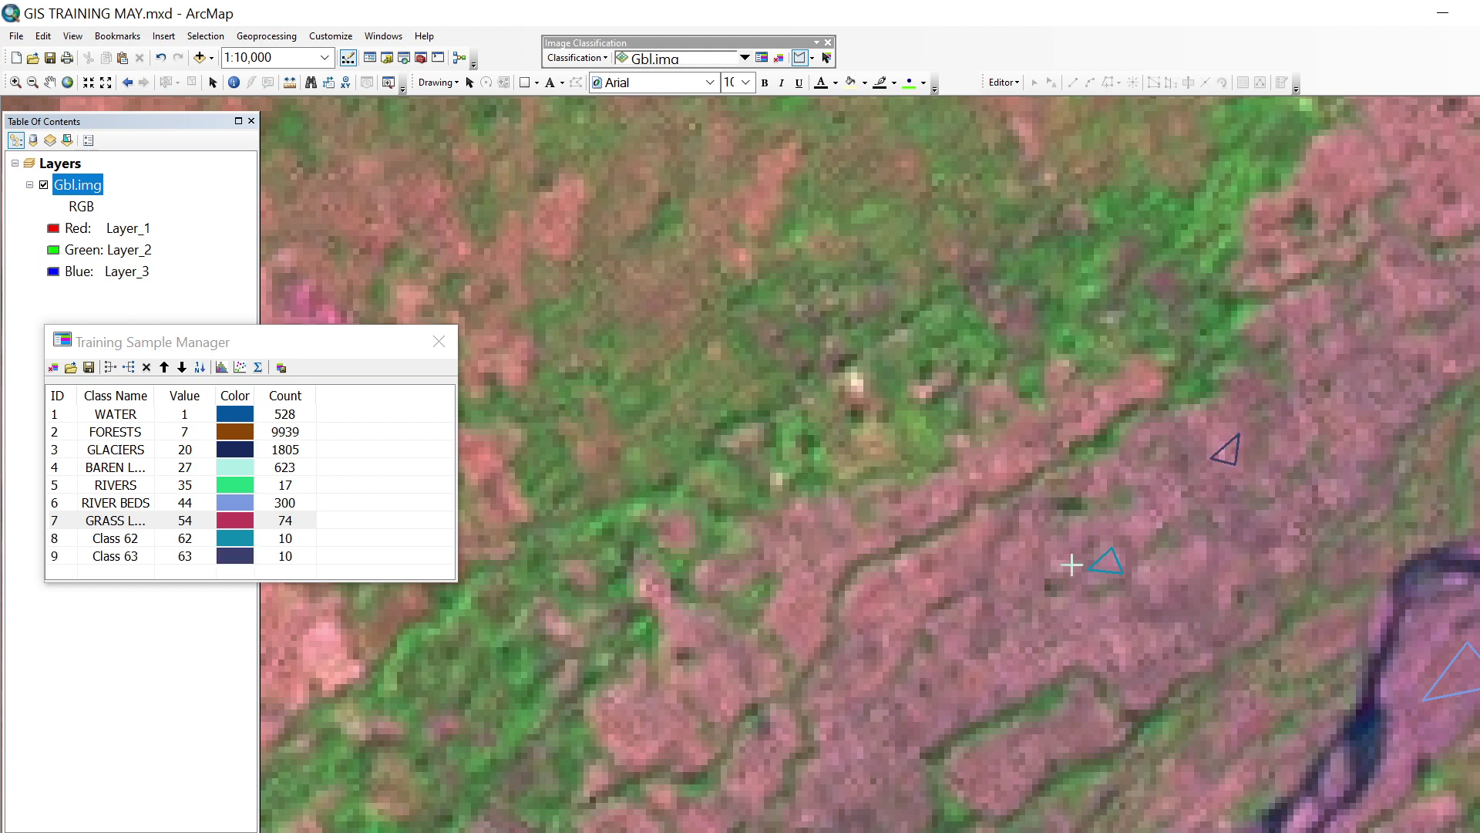
pyautogui.click(969, 542)
pyautogui.click(947, 556)
pyautogui.doubleClick(962, 577)
# - Draw triangular training samples on the narrow pink strip north of the diagonal green line and in the field farthest northeast
pyautogui.click(1000, 463)
pyautogui.click(997, 473)
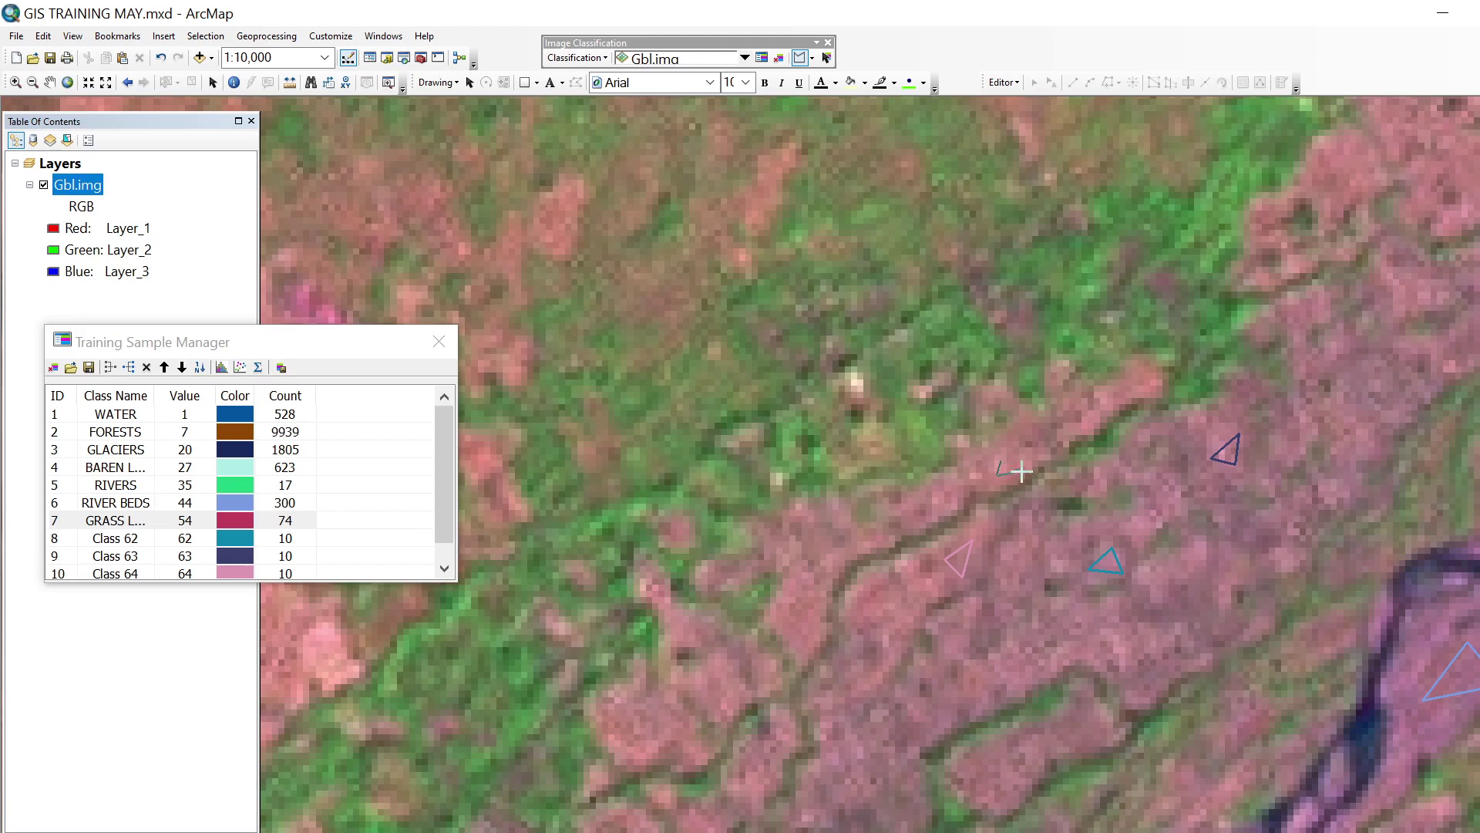
pyautogui.doubleClick(1023, 468)
pyautogui.click(1369, 416)
pyautogui.click(1355, 407)
pyautogui.doubleClick(1414, 382)
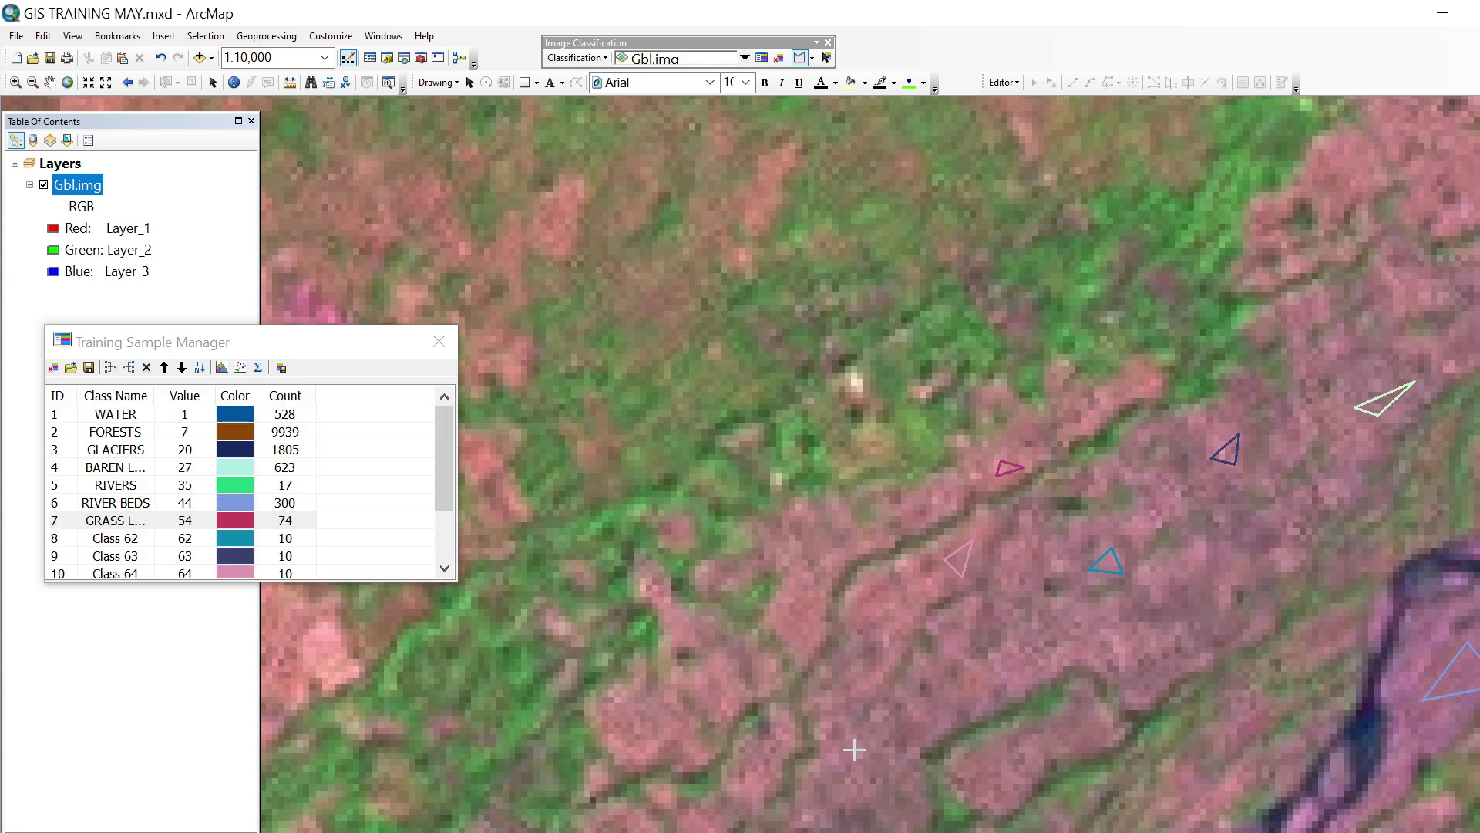
# - Draw two triangular training samples at the southwestern end of the pink farmland, on either side of the green line
pyautogui.click(827, 722)
pyautogui.click(845, 736)
pyautogui.doubleClick(875, 721)
pyautogui.click(787, 606)
pyautogui.click(805, 603)
pyautogui.doubleClick(808, 576)
# - Merge the eight farmland samples, Class 62 through Class 69, into a single training class
pyautogui.scroll(-2, 154, 522)
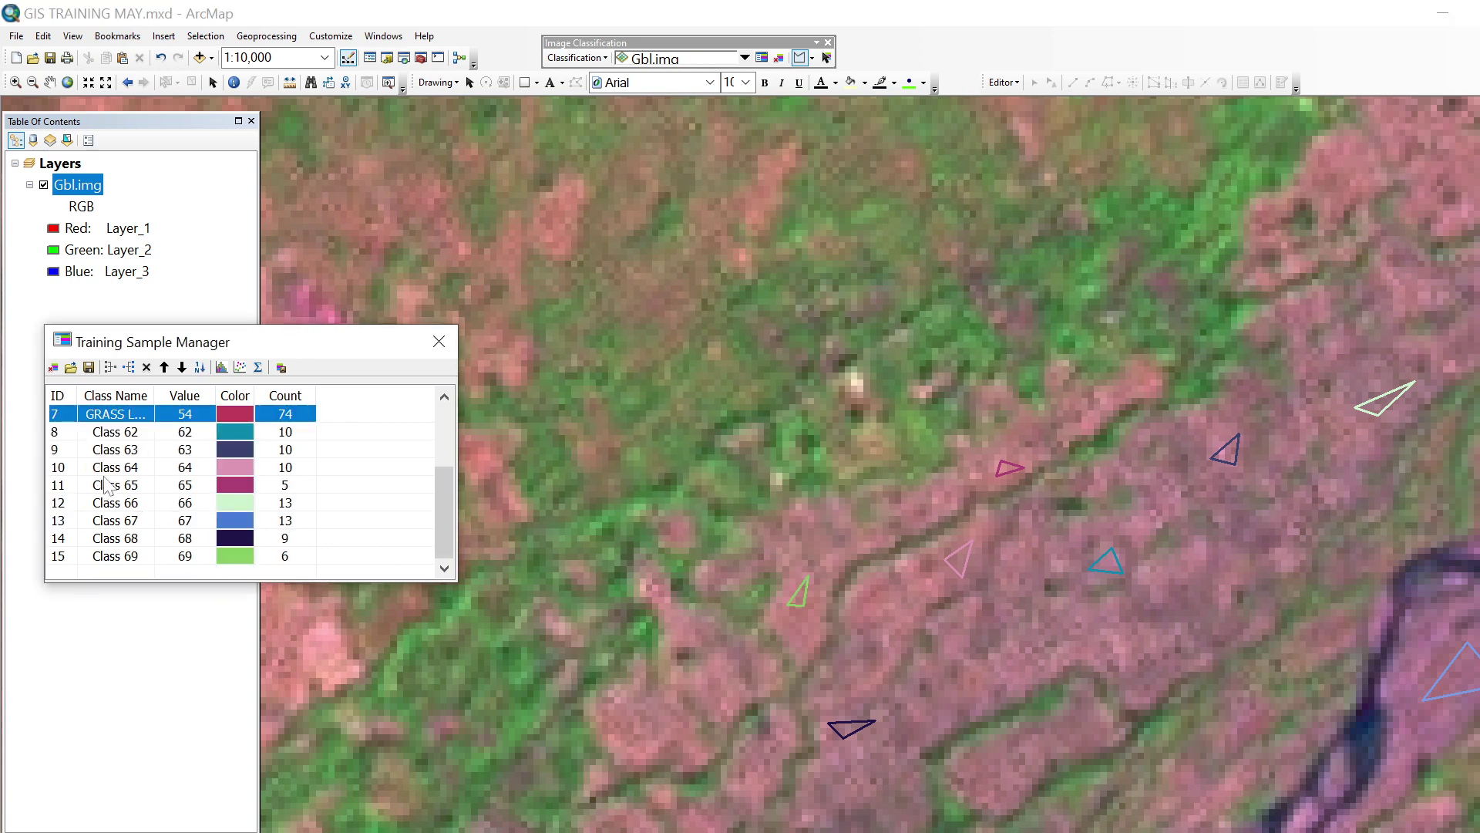
pyautogui.click(65, 438)
pyautogui.moveTo(68, 459); pyautogui.dragTo(69, 571)
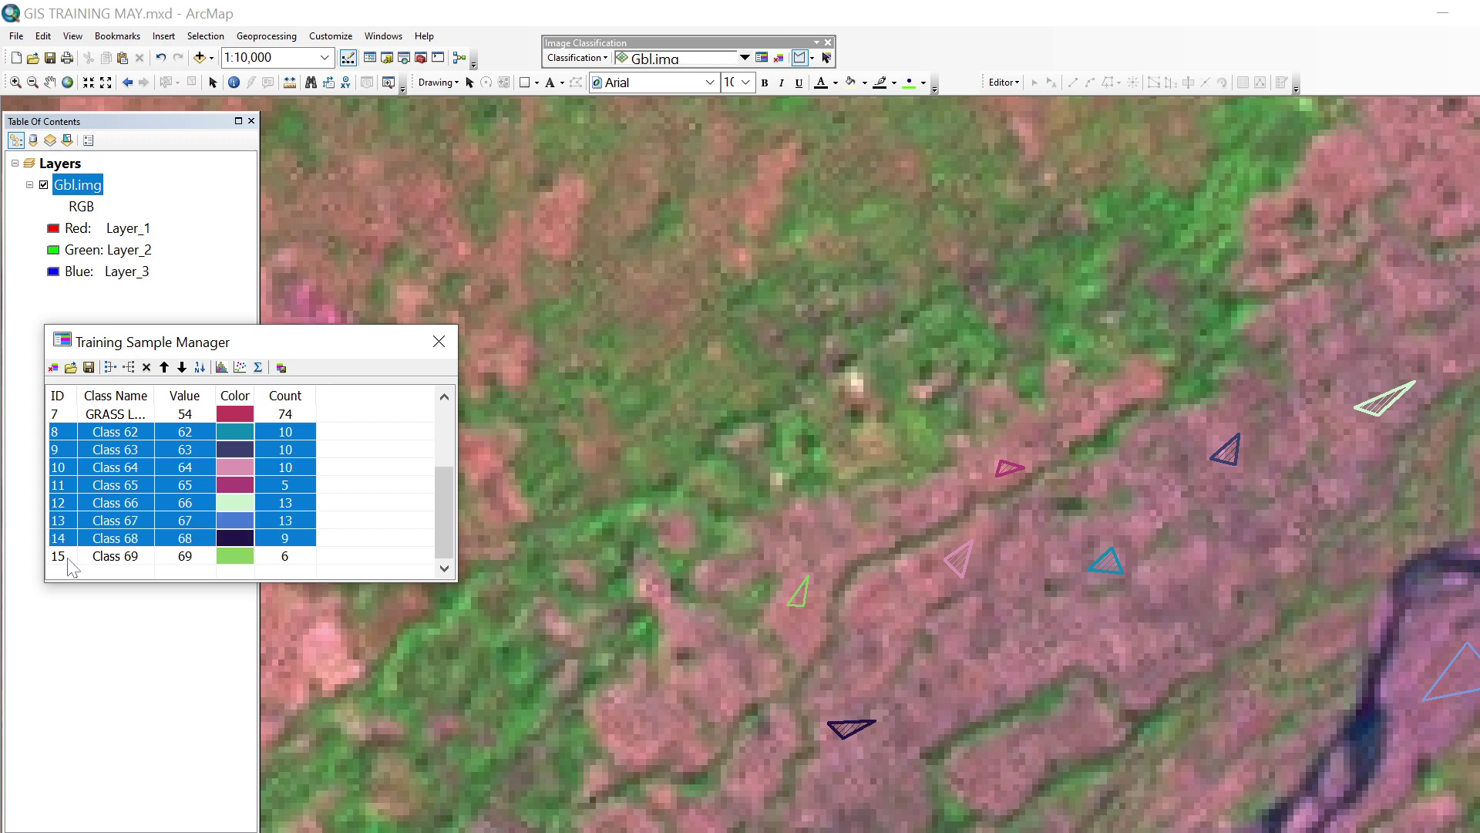
pyautogui.click(111, 367)
# - Rename the merged farmland class as AGRICULTURE
pyautogui.doubleClick(133, 541)
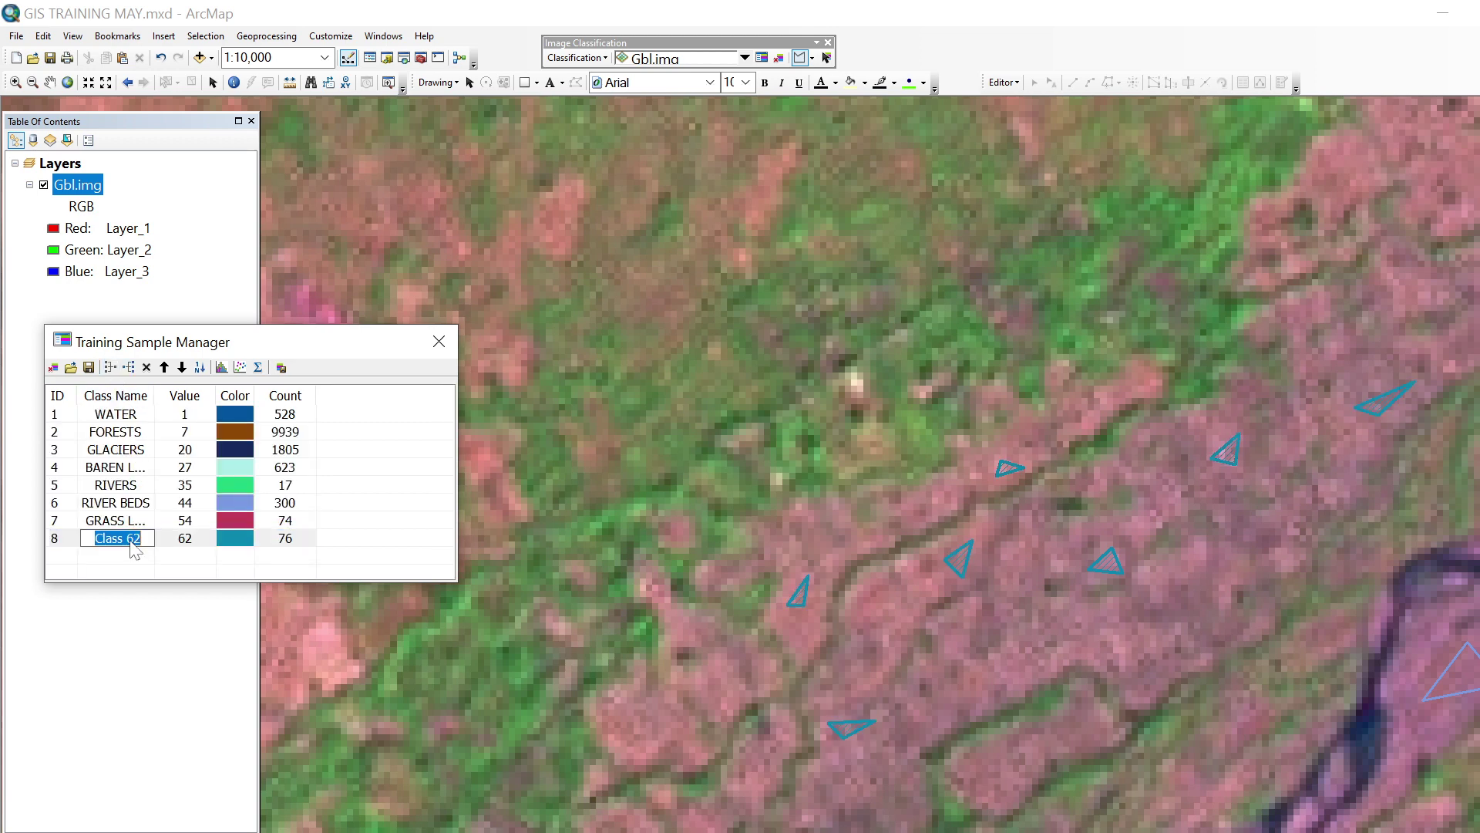
pyautogui.write('AGRICULTURE')
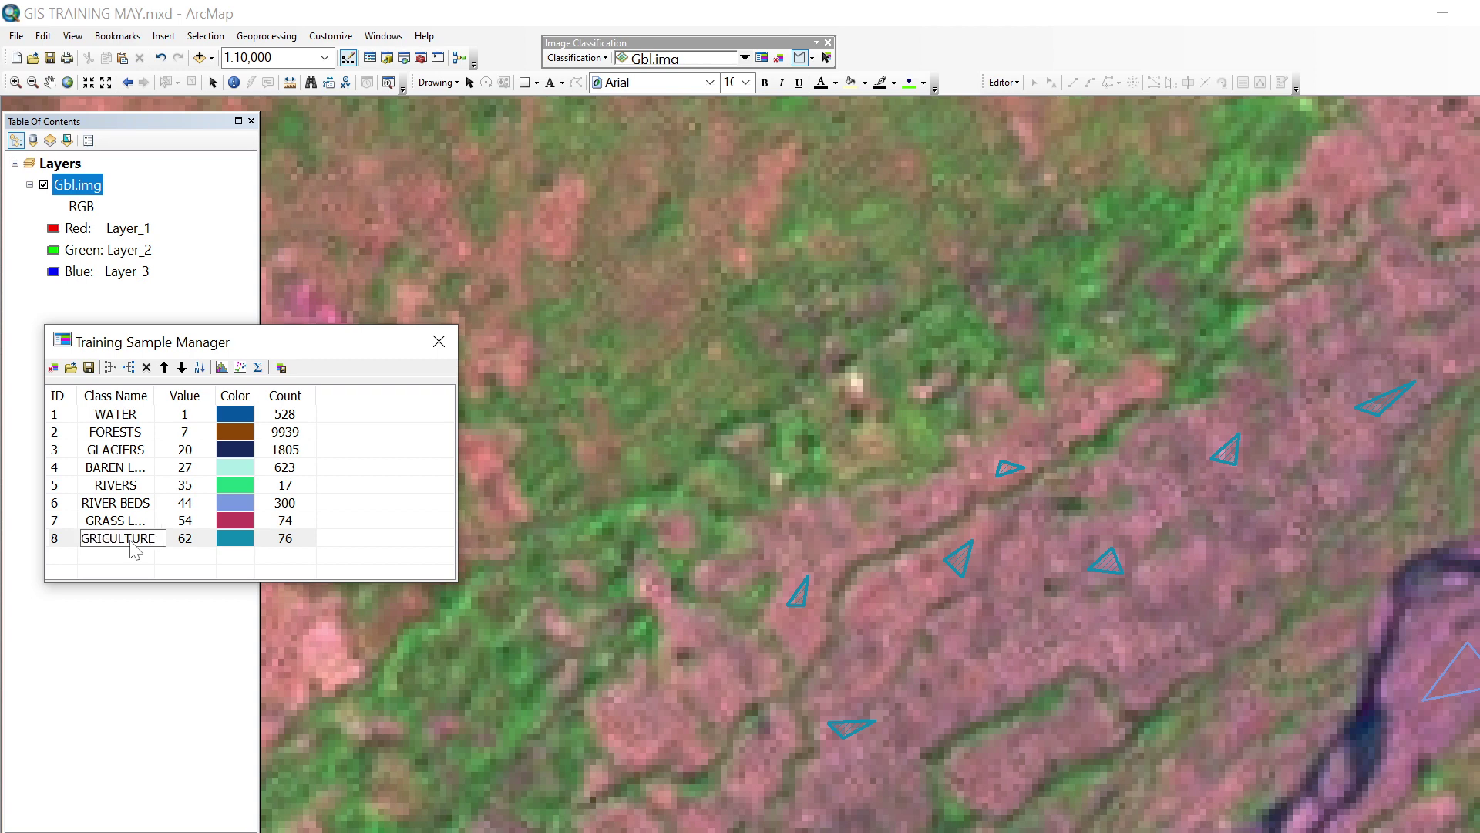
pyautogui.press('Return')
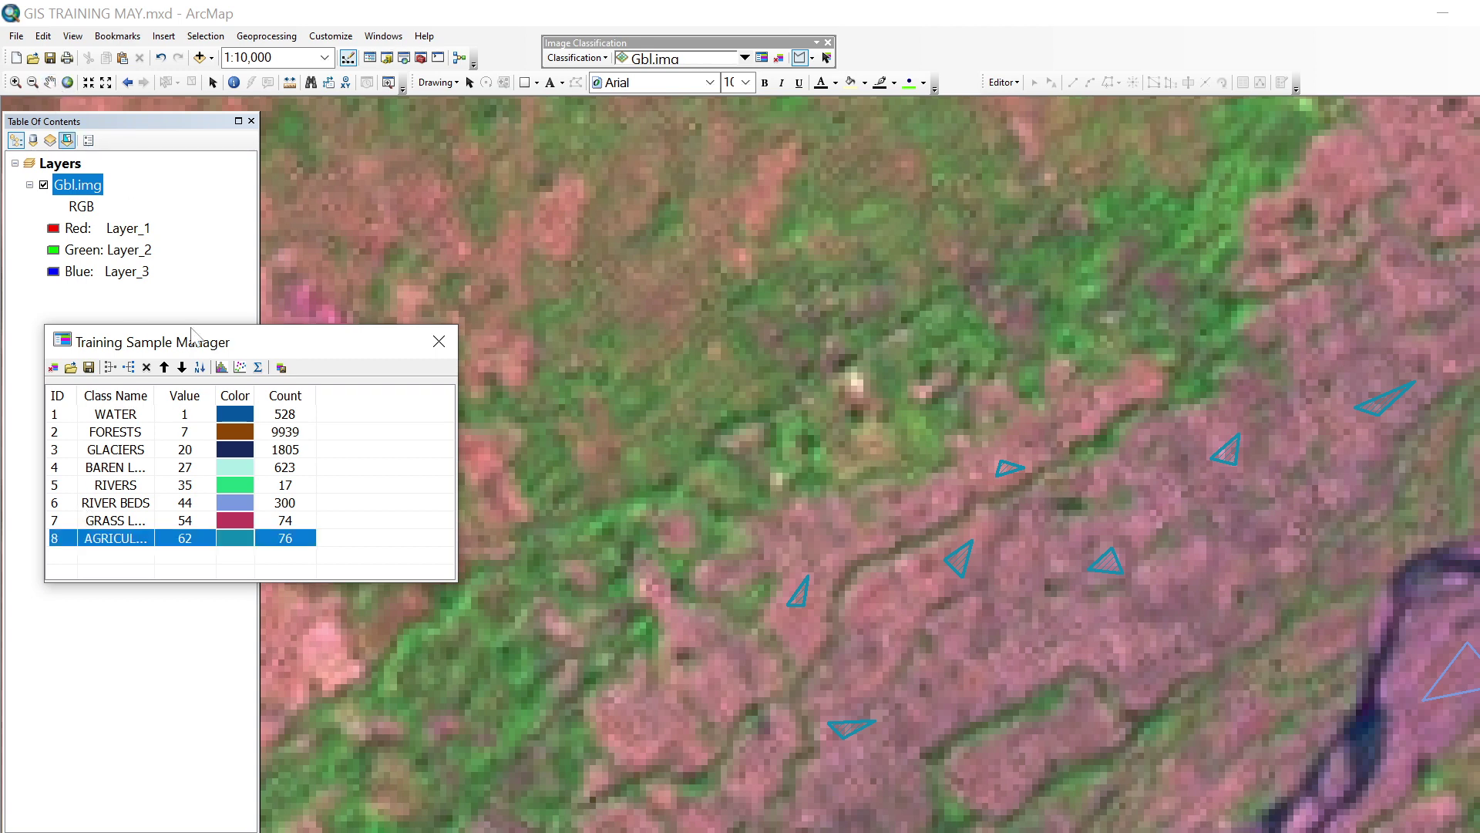
# - Survey the southwestern part of the image for built-up land suitable for training samples
pyautogui.click(50, 82)
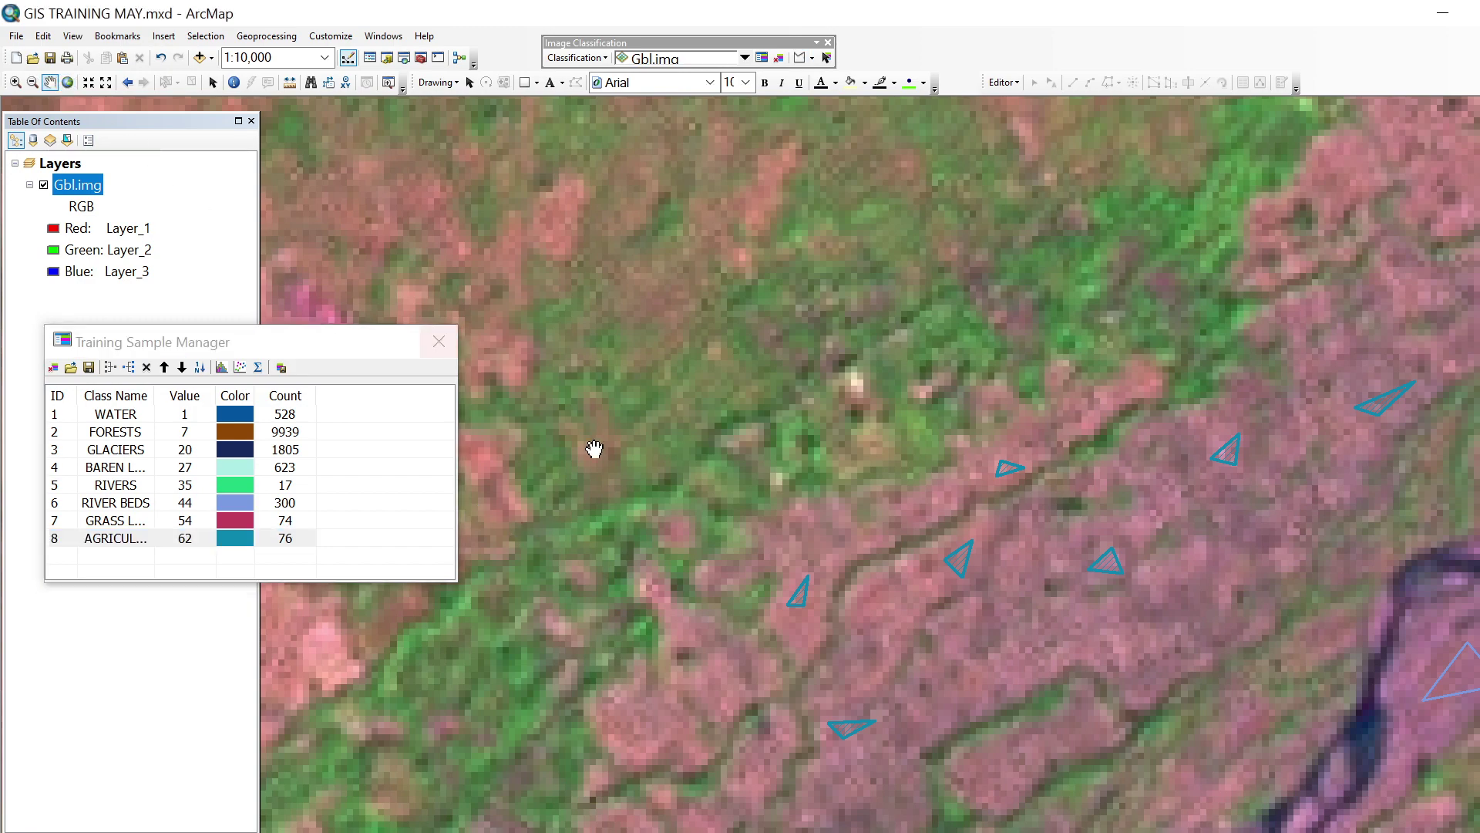
pyautogui.moveTo(595, 446); pyautogui.dragTo(704, 605)
pyautogui.scroll(-4, 703, 604)
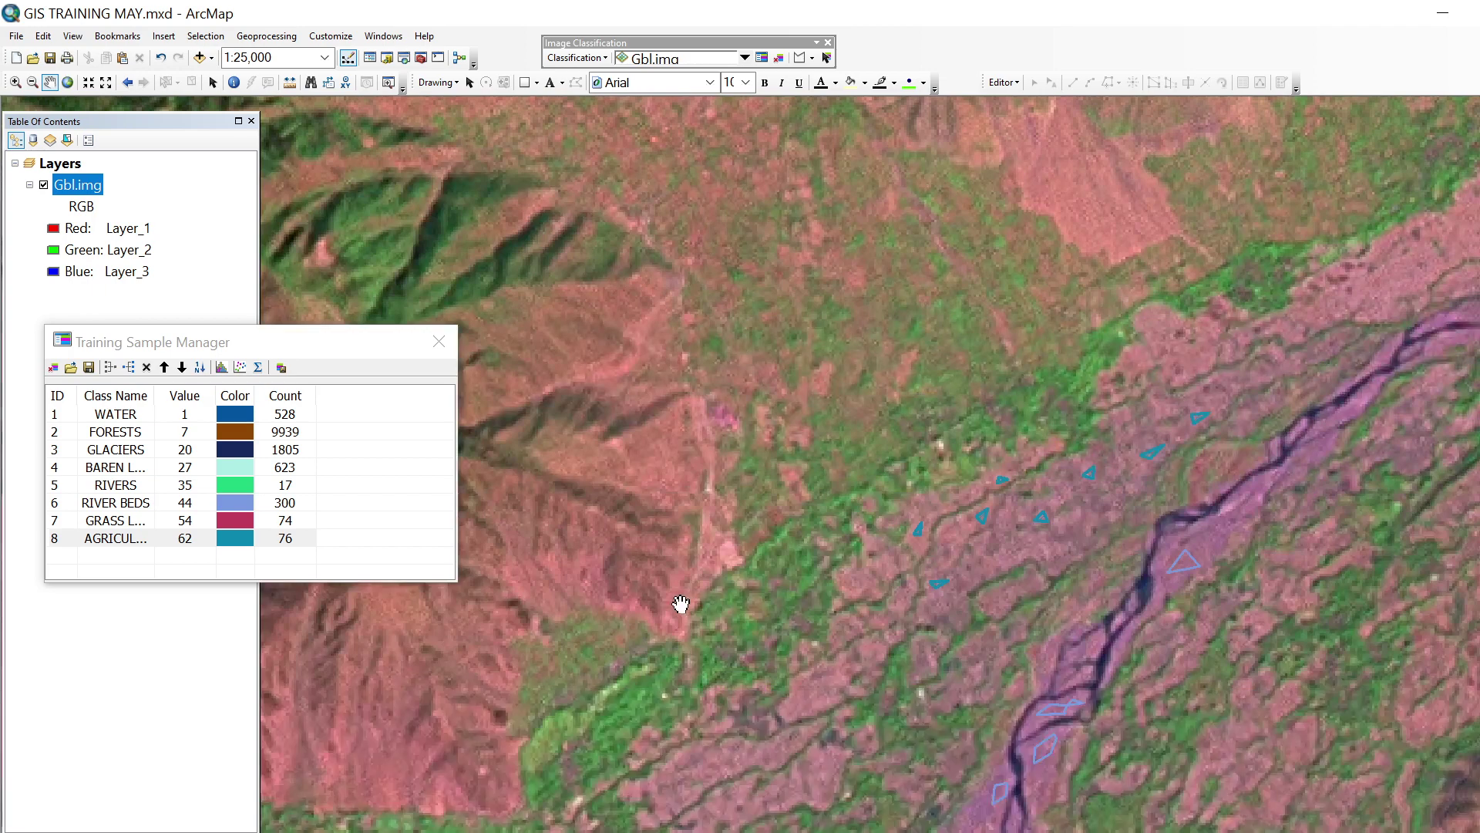
pyautogui.scroll(-1, 631, 598)
pyautogui.scroll(-3, 631, 598)
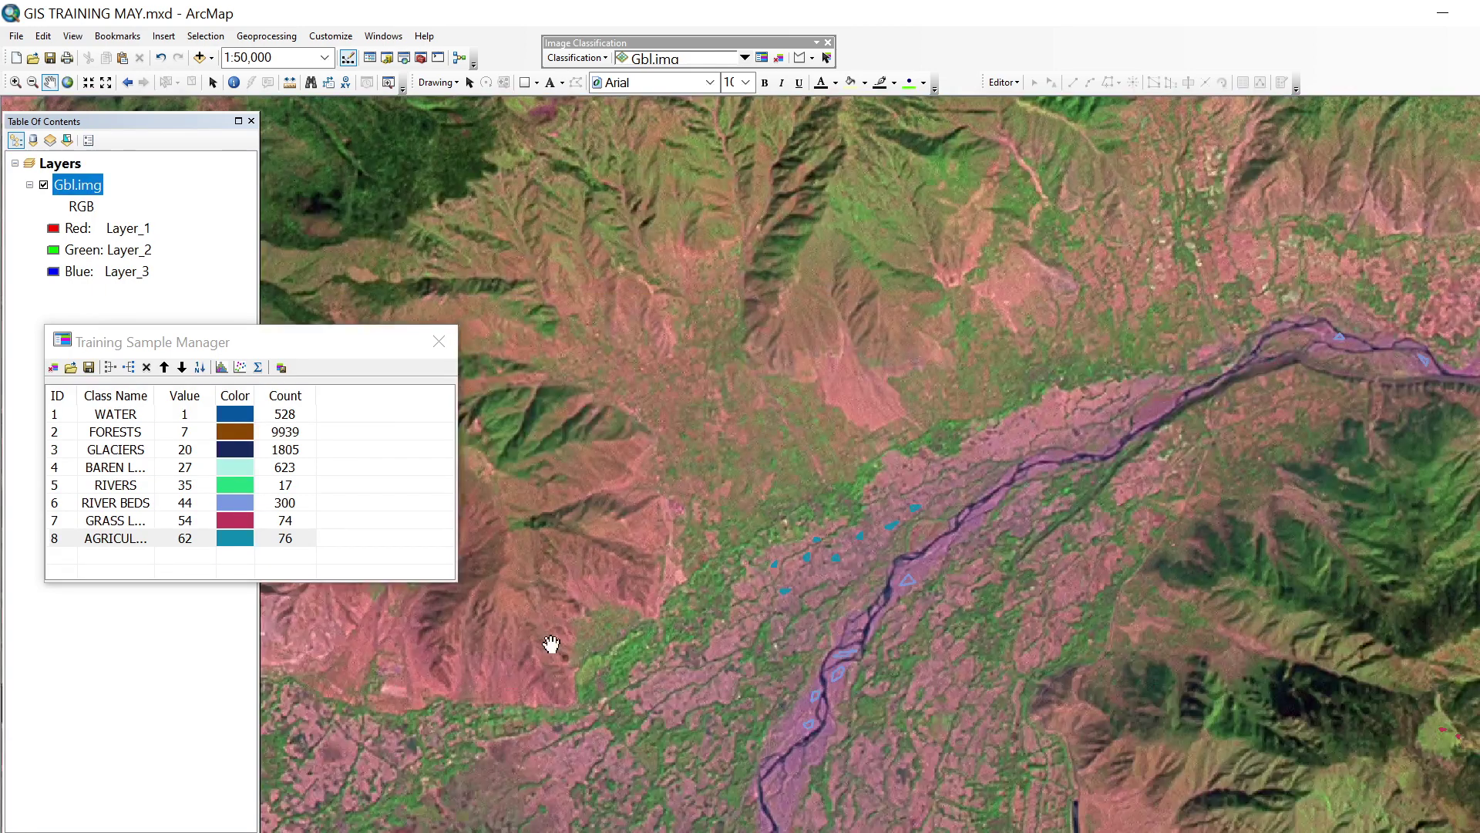
pyautogui.moveTo(552, 645); pyautogui.dragTo(858, 521)
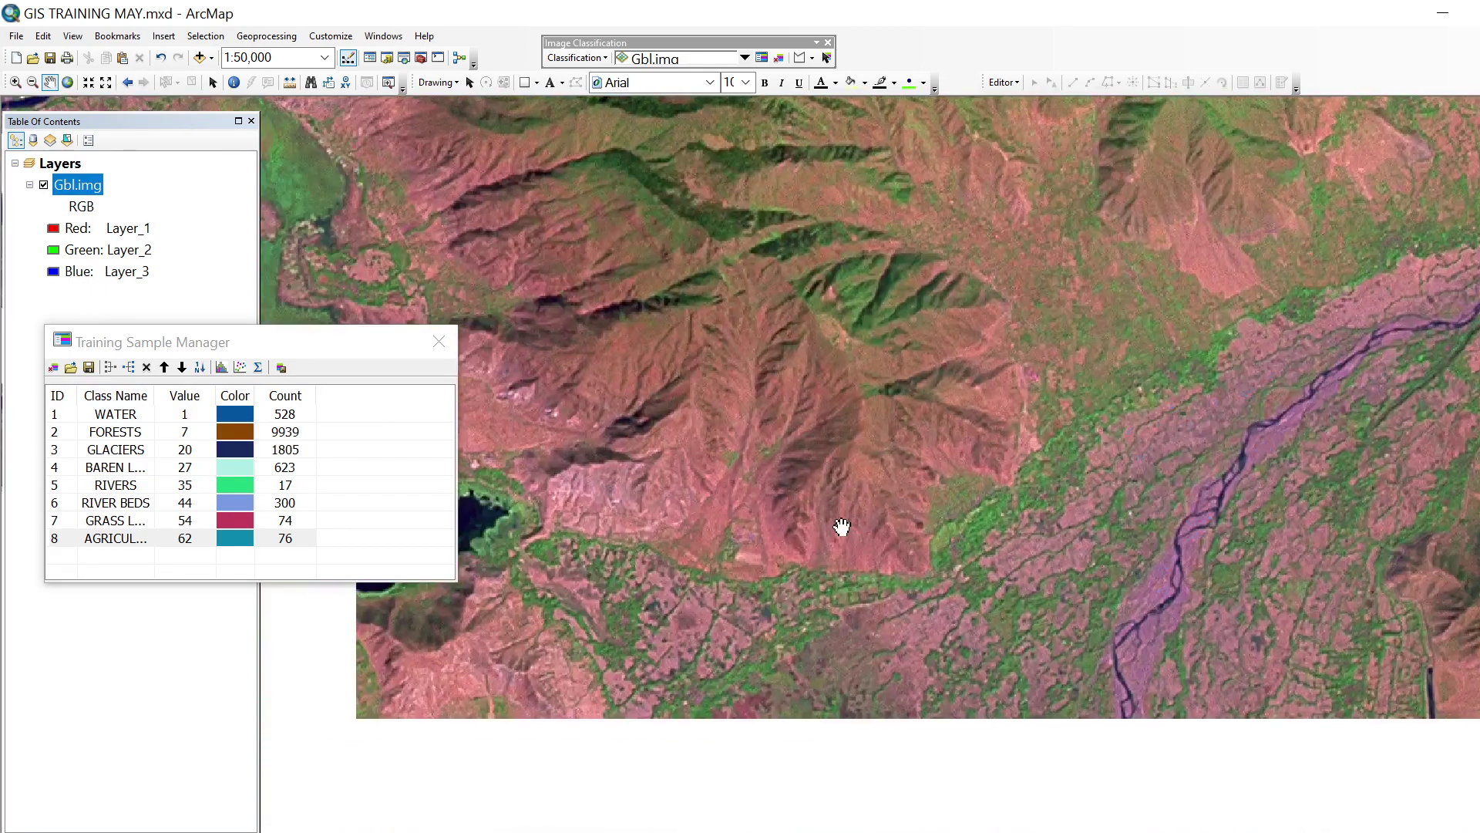
pyautogui.scroll(-1, 819, 529)
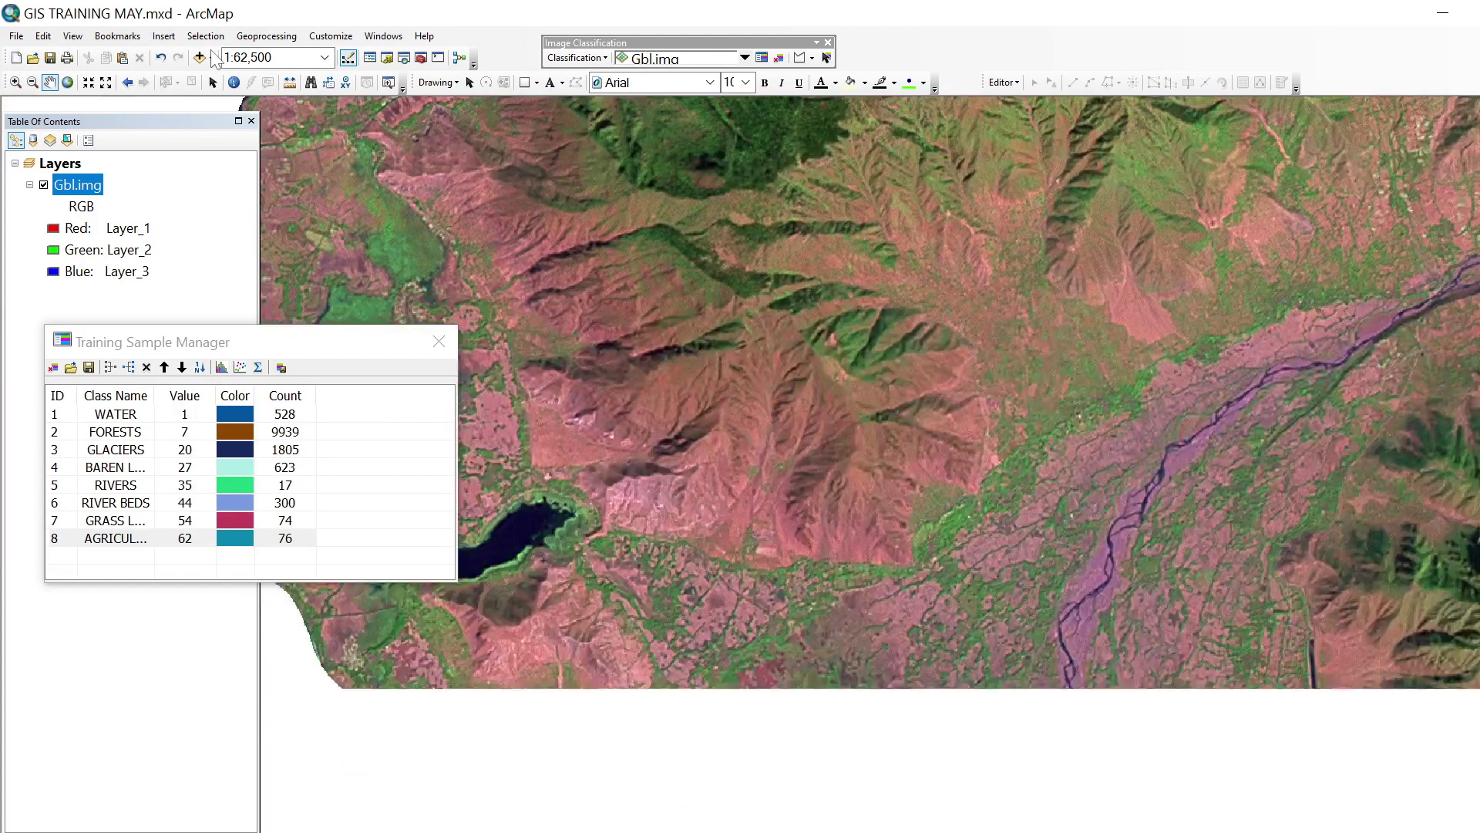
pyautogui.click(210, 58)
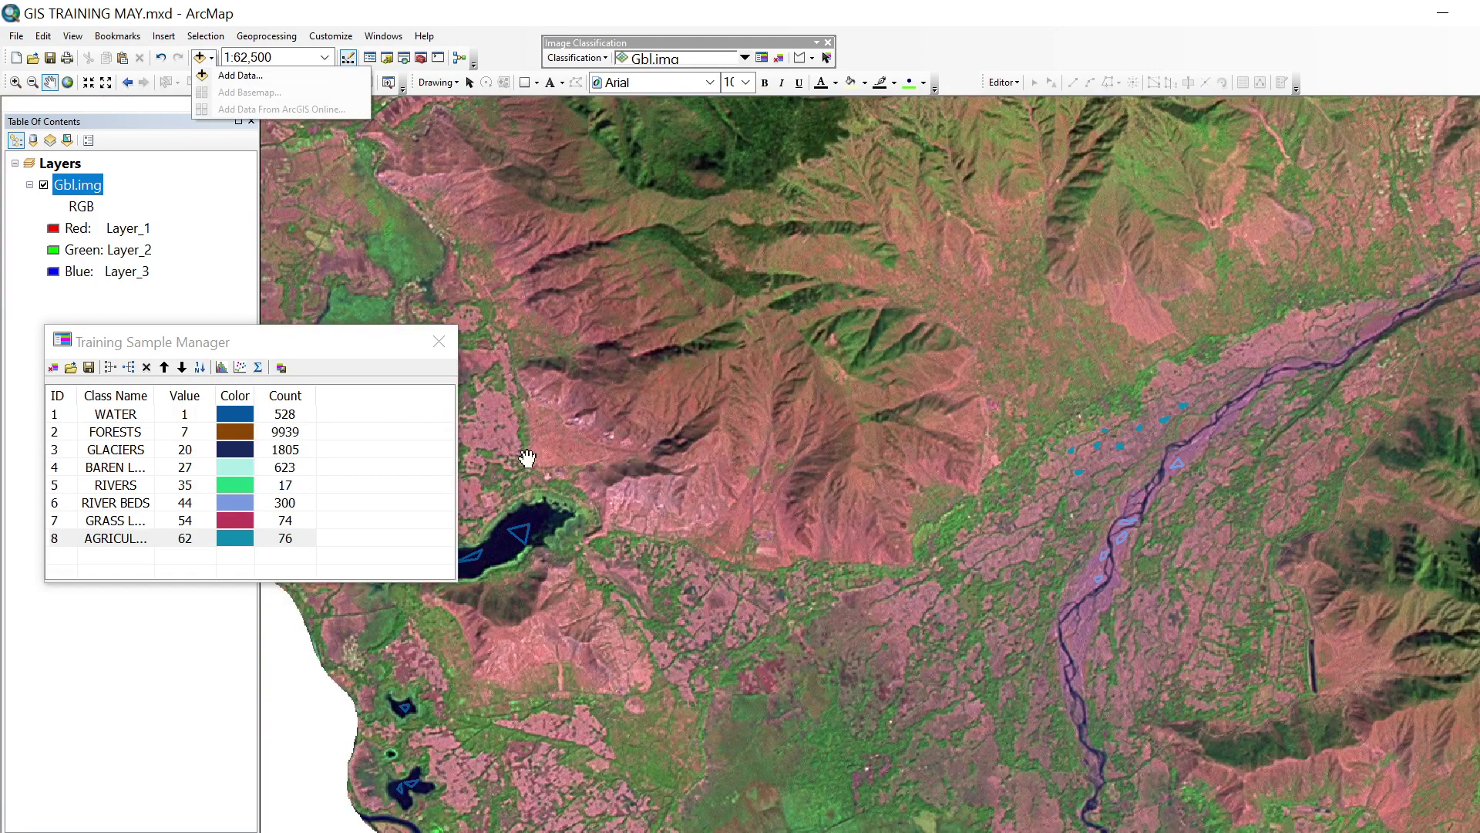
pyautogui.moveTo(628, 590); pyautogui.dragTo(659, 390)
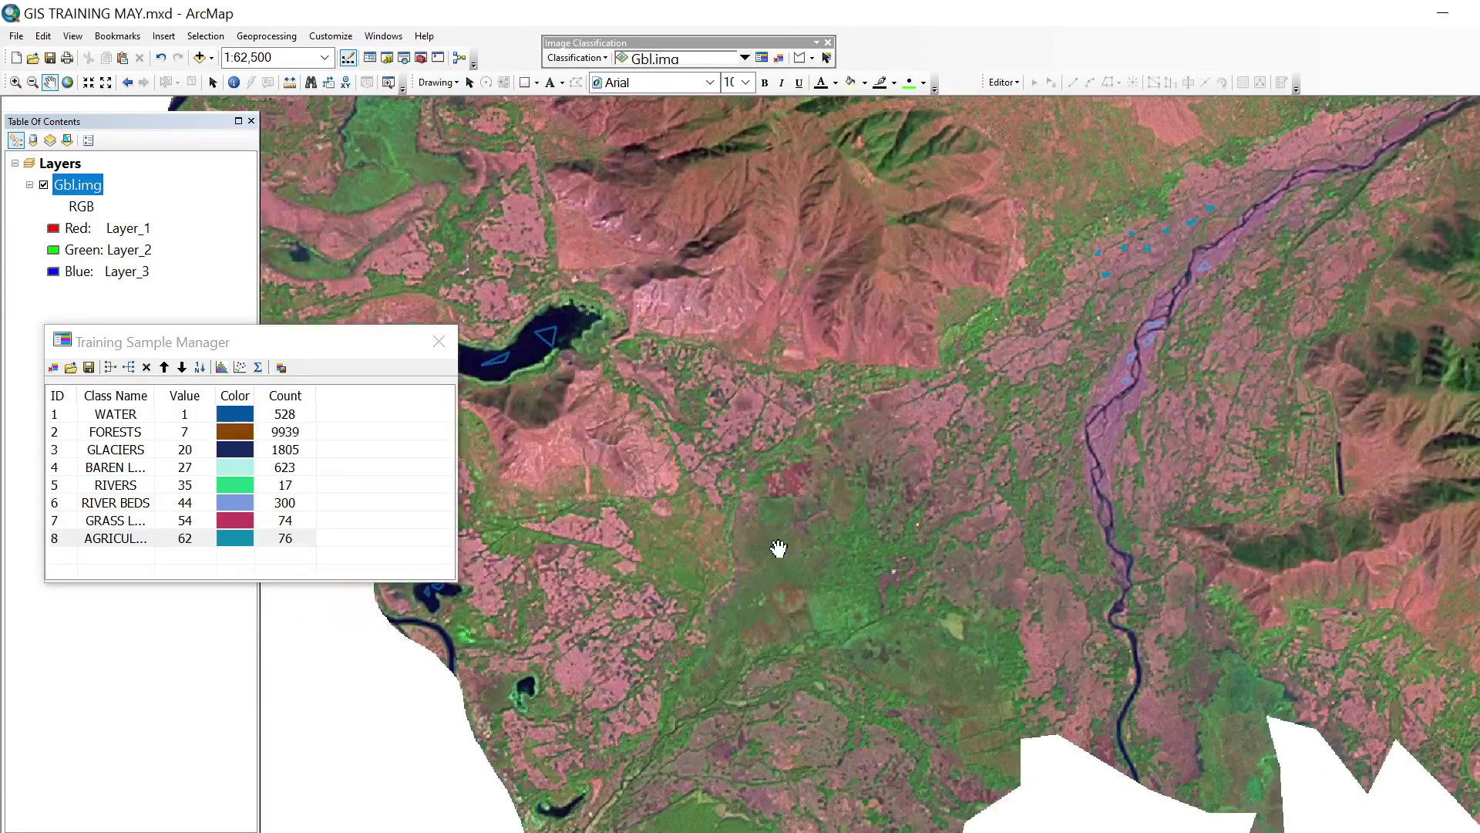
pyautogui.moveTo(751, 654); pyautogui.dragTo(789, 361)
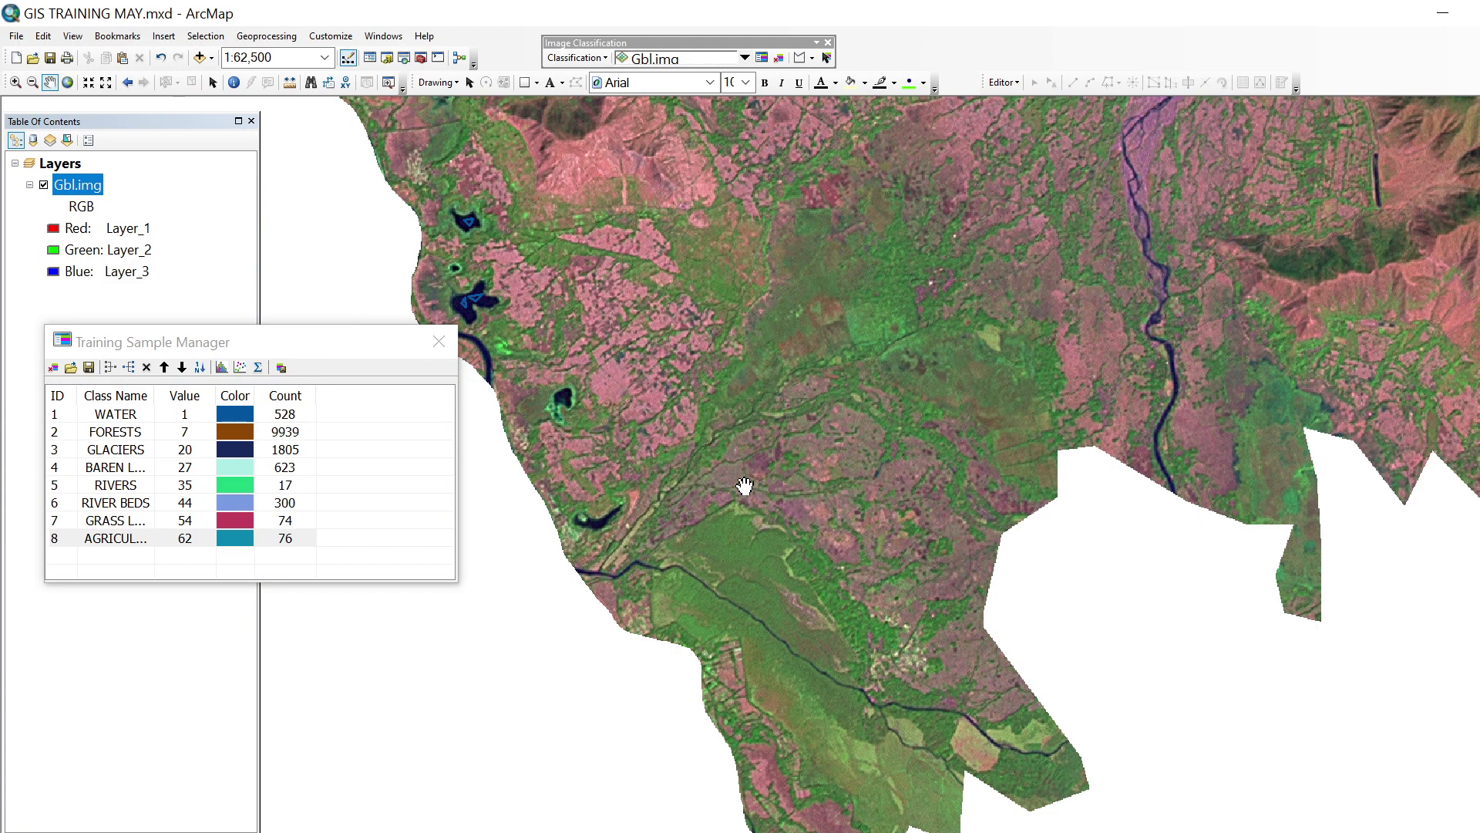
# - Draw three small triangular training samples inside the rounded grayish-pink patch north of the large green field
pyautogui.scroll(5, 744, 486)
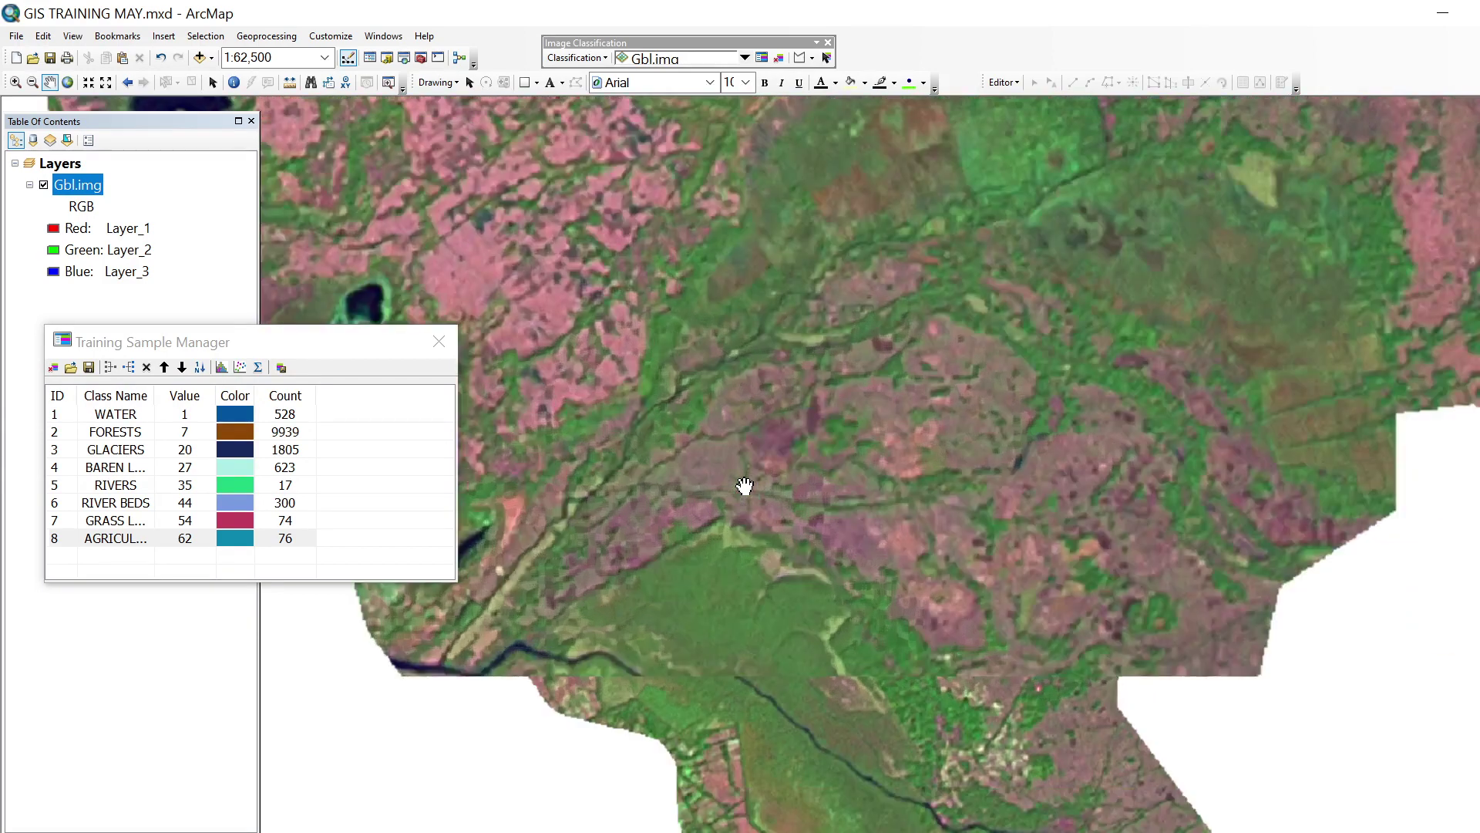
pyautogui.scroll(4, 744, 486)
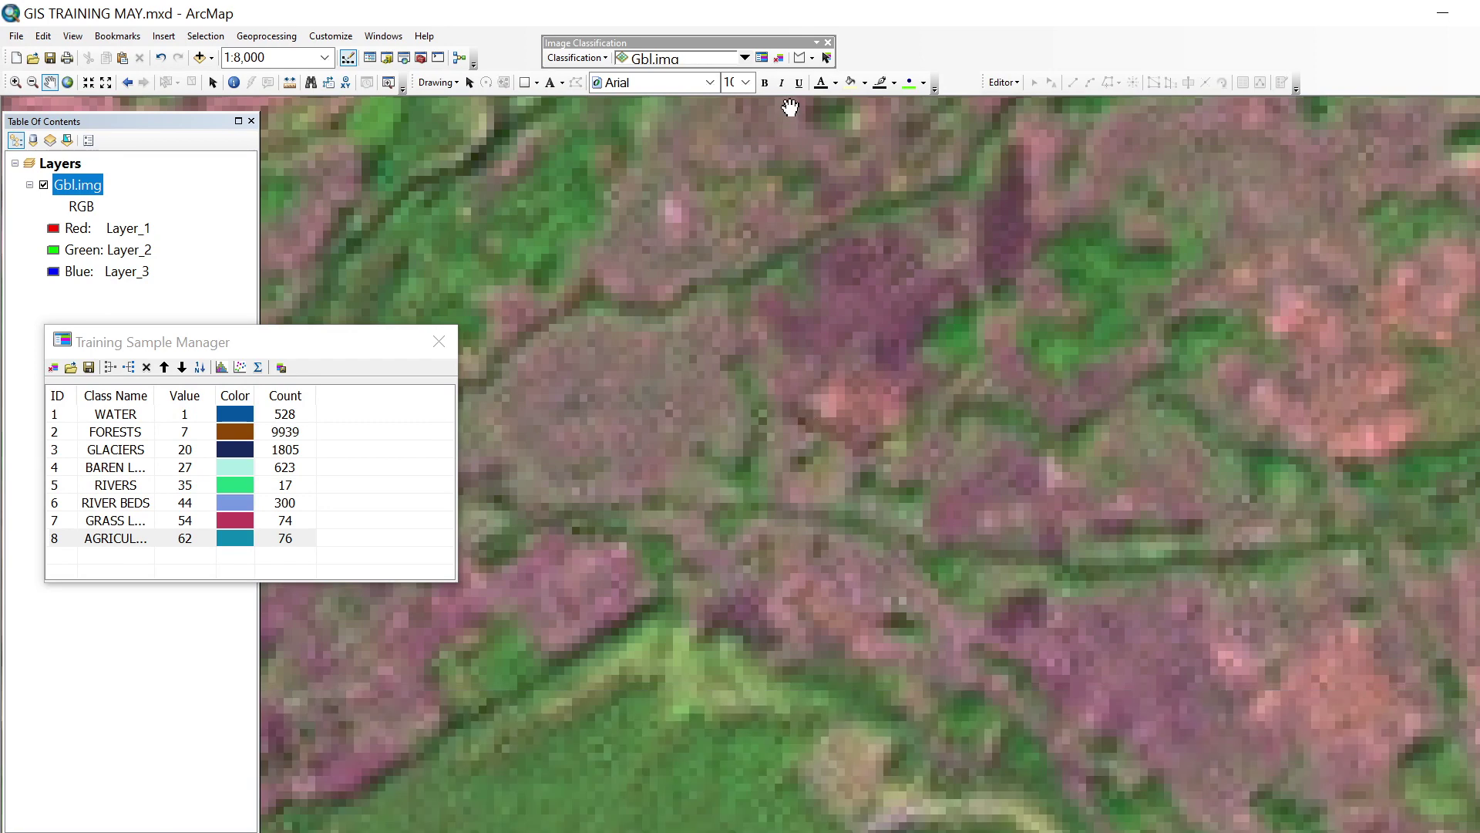
pyautogui.click(799, 58)
pyautogui.click(635, 391)
pyautogui.click(624, 412)
pyautogui.doubleClick(646, 385)
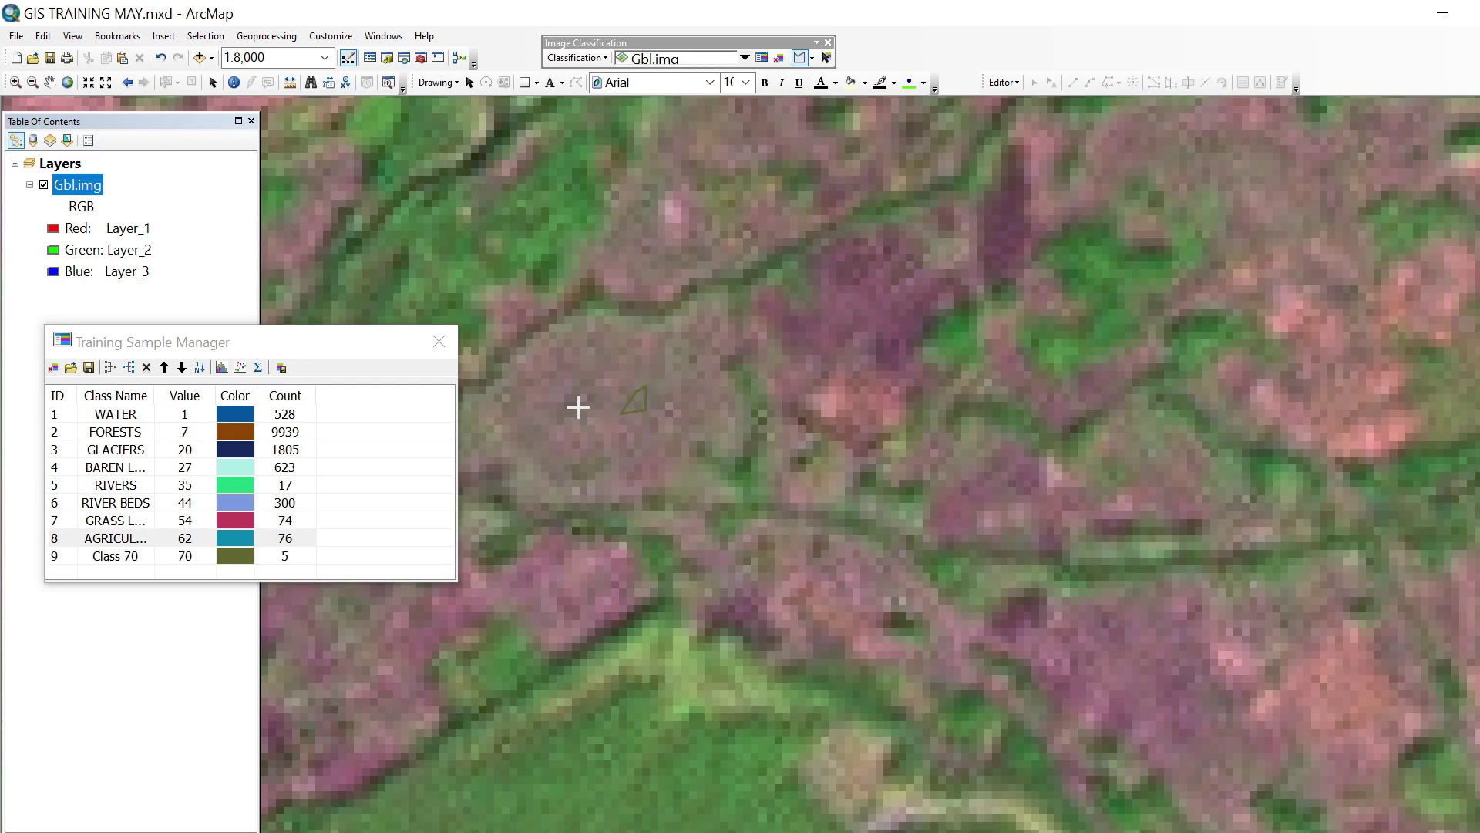
pyautogui.click(558, 393)
pyautogui.click(563, 414)
pyautogui.doubleClick(590, 402)
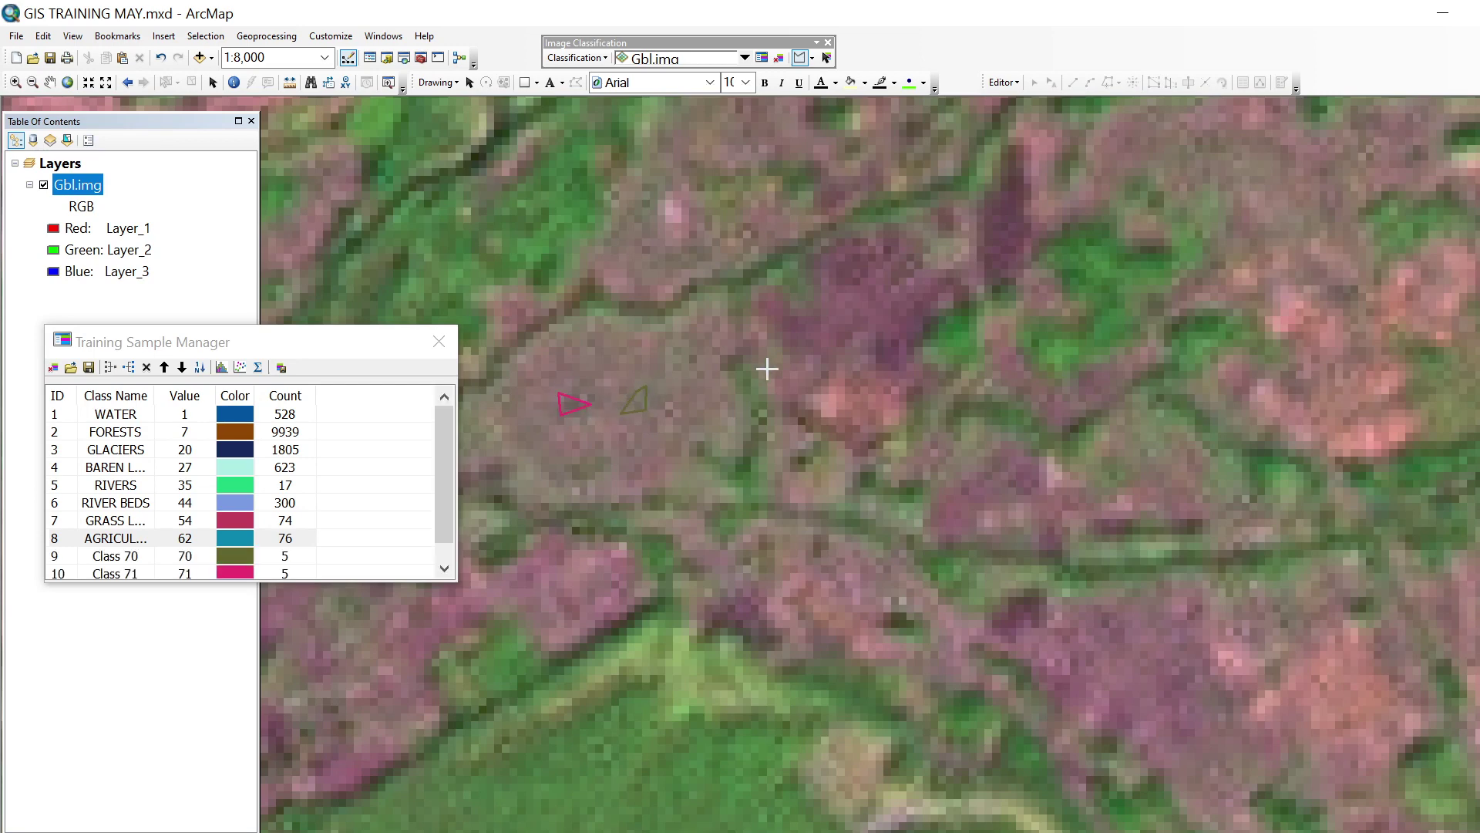
pyautogui.click(646, 445)
pyautogui.click(663, 454)
pyautogui.doubleClick(681, 432)
# - Draw four more training samples on the pinkish-purple patches north, east, southeast and southwest of the rounded patch
pyautogui.click(642, 237)
pyautogui.click(630, 264)
pyautogui.doubleClick(656, 266)
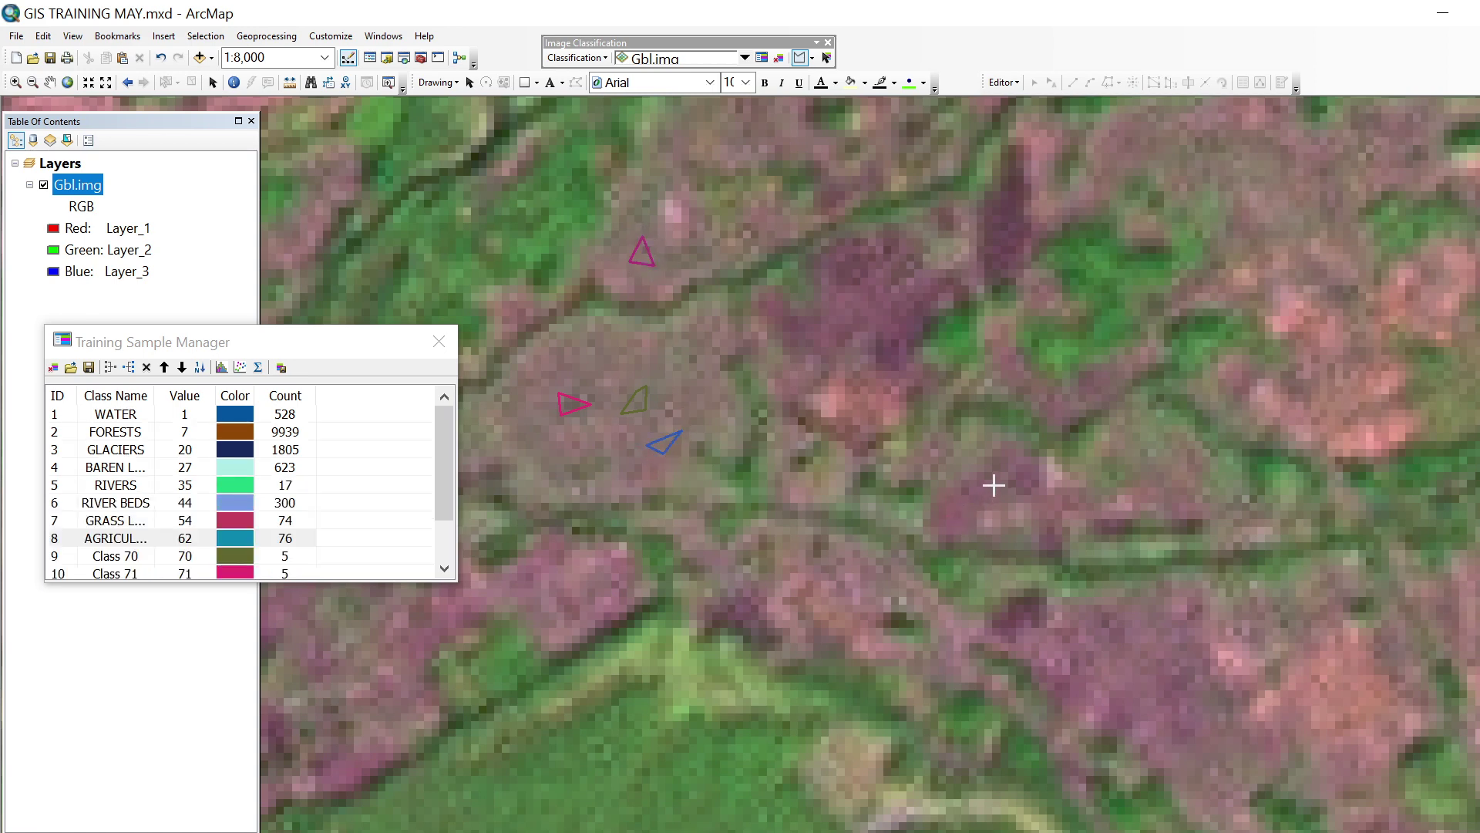
pyautogui.click(1020, 485)
pyautogui.doubleClick(1007, 491)
pyautogui.click(1150, 659)
pyautogui.doubleClick(1133, 640)
pyautogui.click(436, 623)
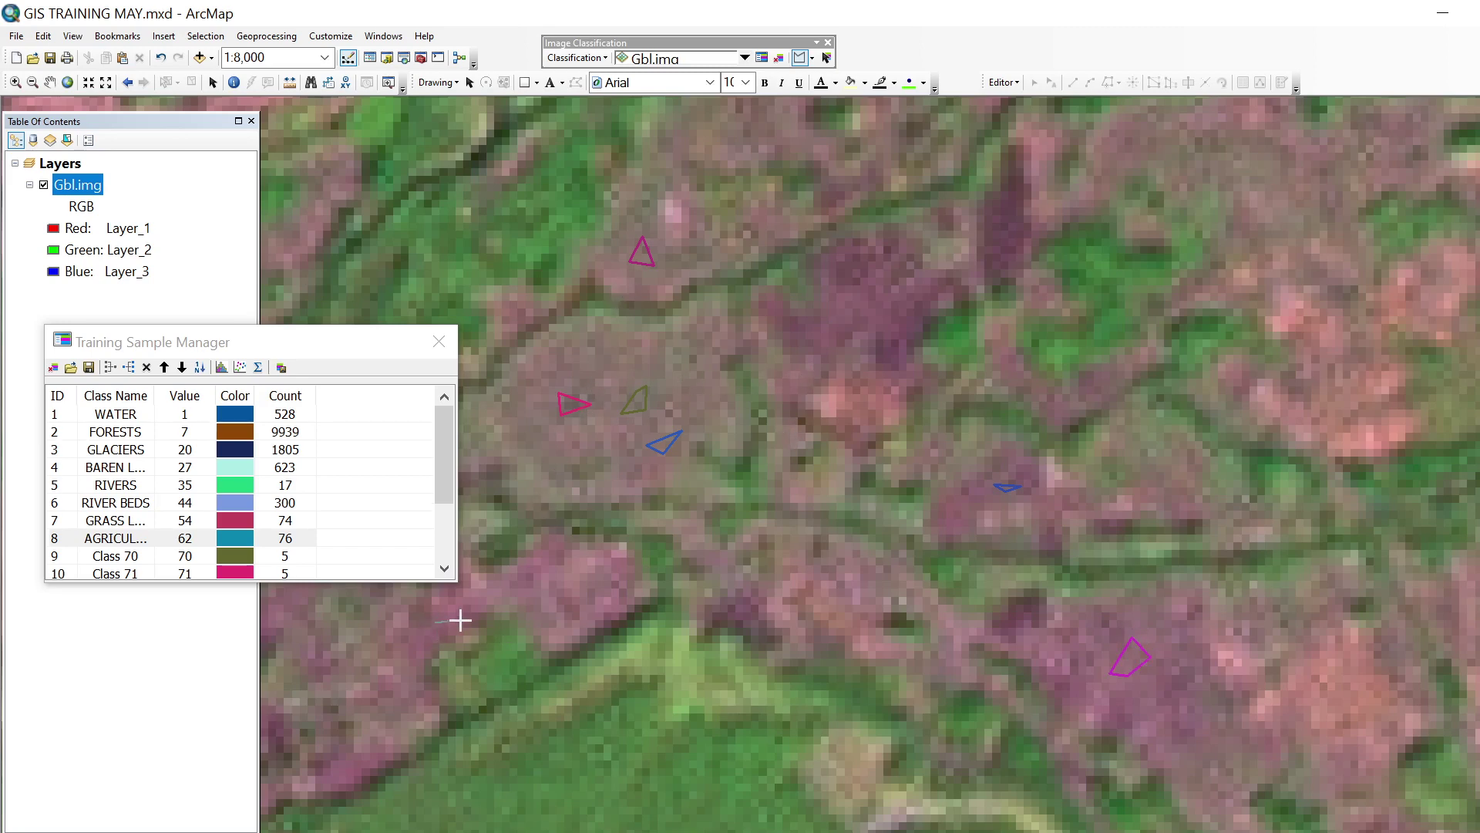
pyautogui.click(464, 620)
# - Merge the seven new samples, Class 70 through Class 76, into a single training class
pyautogui.click(66, 452)
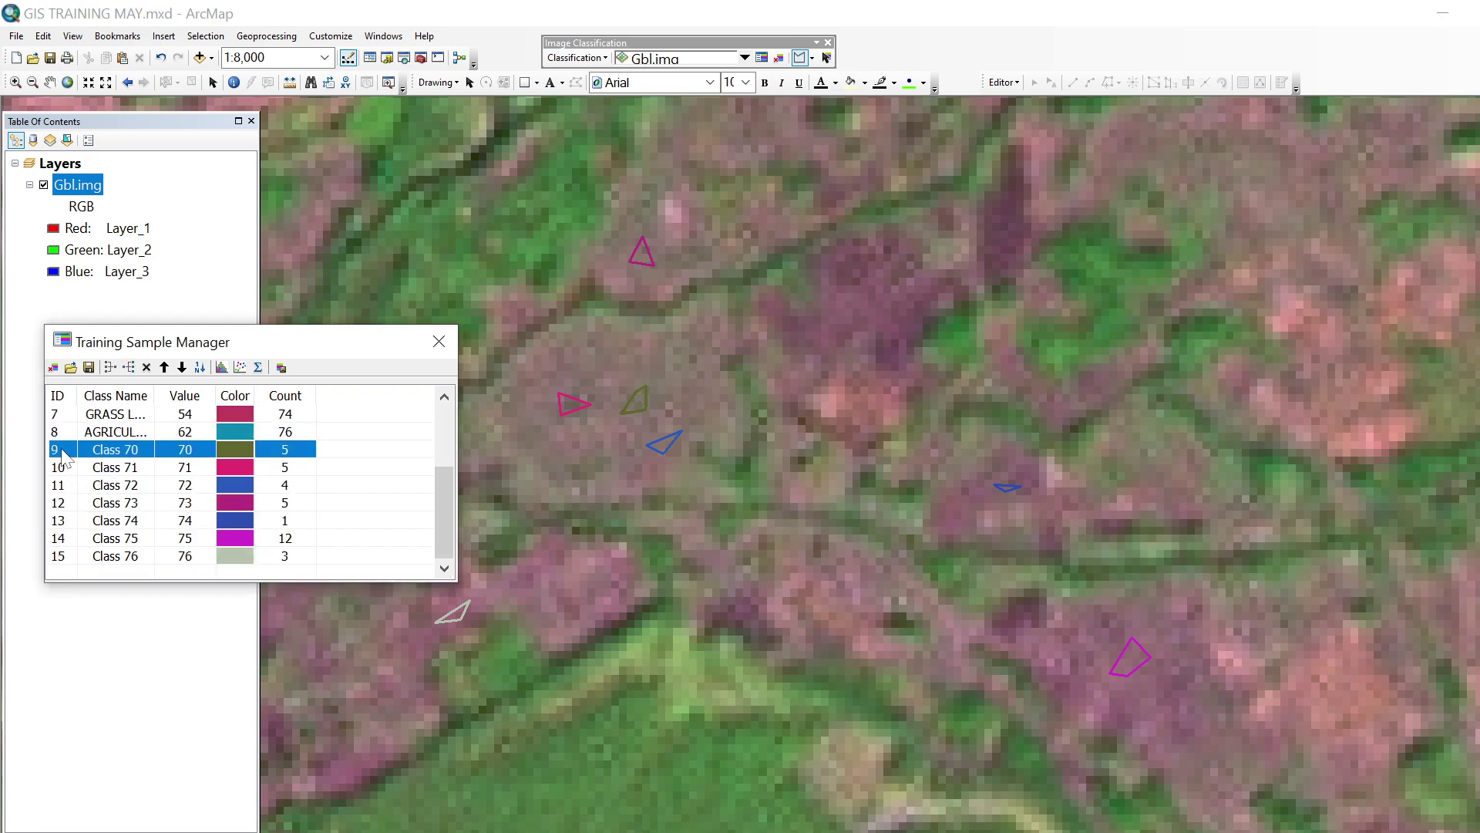
pyautogui.keyDown('shift'); pyautogui.click(61, 468); pyautogui.keyUp('shift')
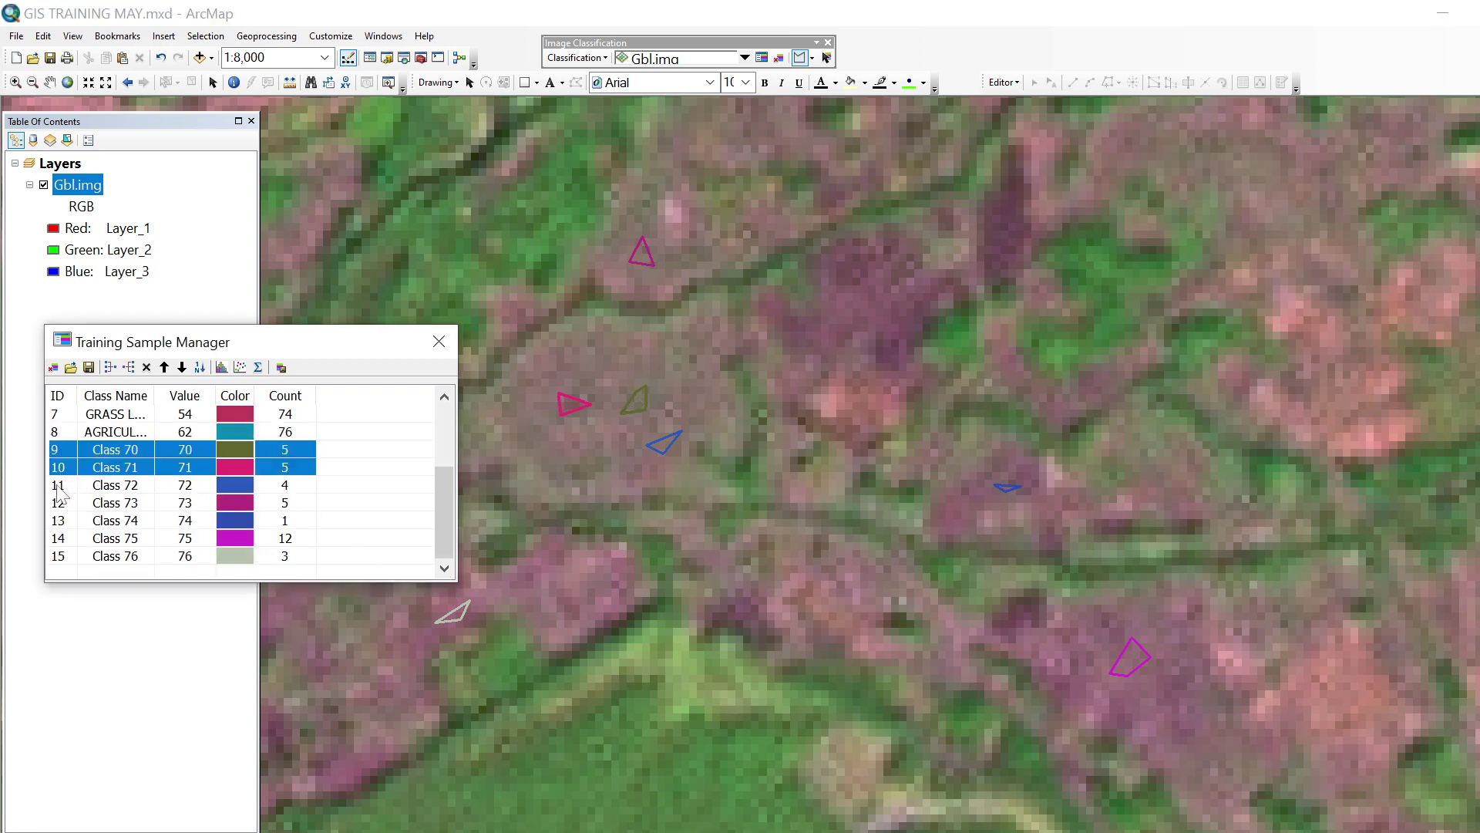
pyautogui.keyDown('shift'); pyautogui.click(60, 494); pyautogui.keyUp('shift')
pyautogui.keyDown('shift'); pyautogui.click(61, 505); pyautogui.keyUp('shift')
pyautogui.keyDown('shift'); pyautogui.click(65, 522); pyautogui.keyUp('shift')
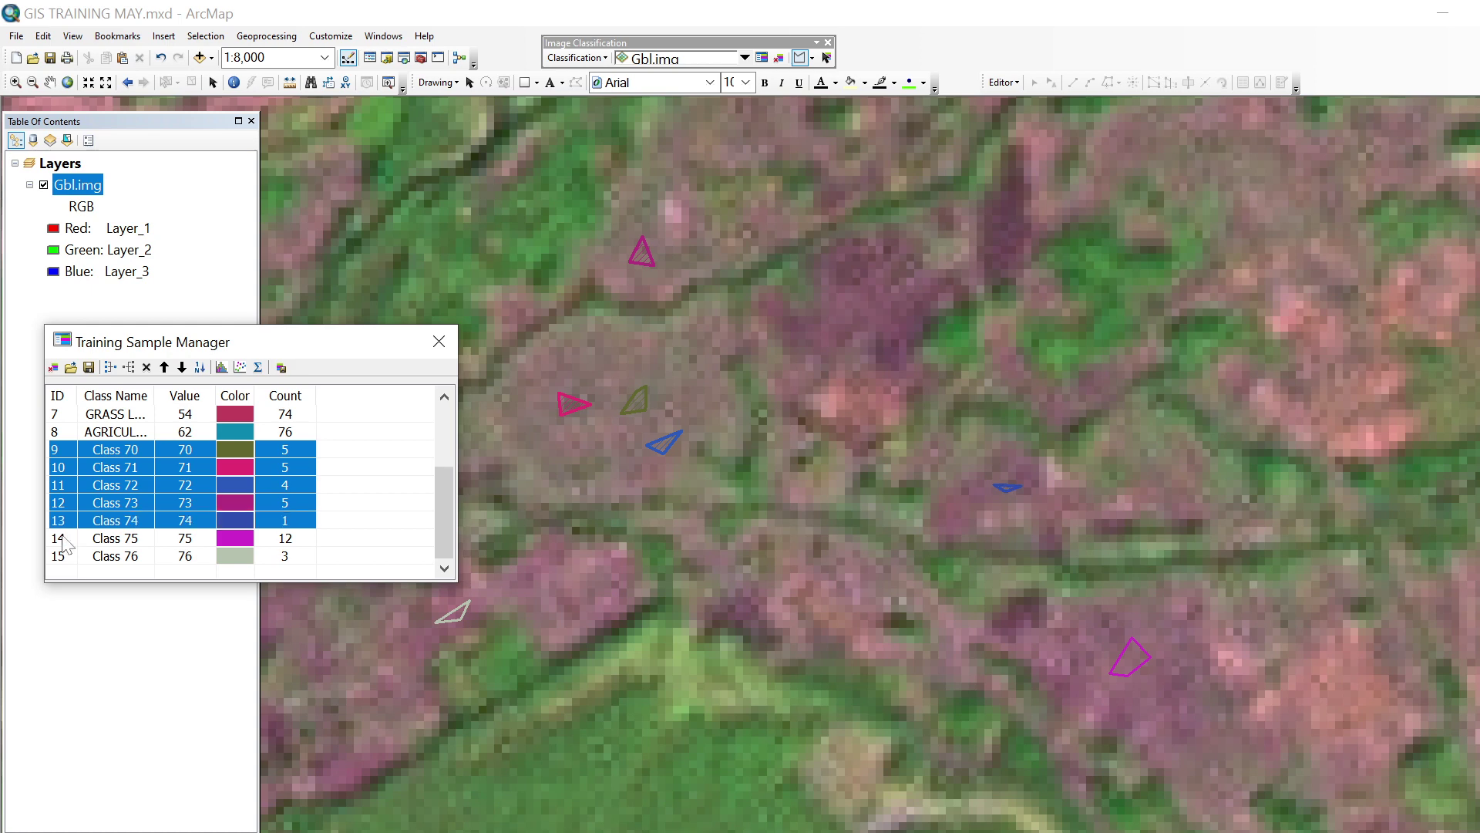
pyautogui.keyDown('shift'); pyautogui.click(66, 540); pyautogui.keyUp('shift')
pyautogui.keyDown('shift'); pyautogui.click(68, 558); pyautogui.keyUp('shift')
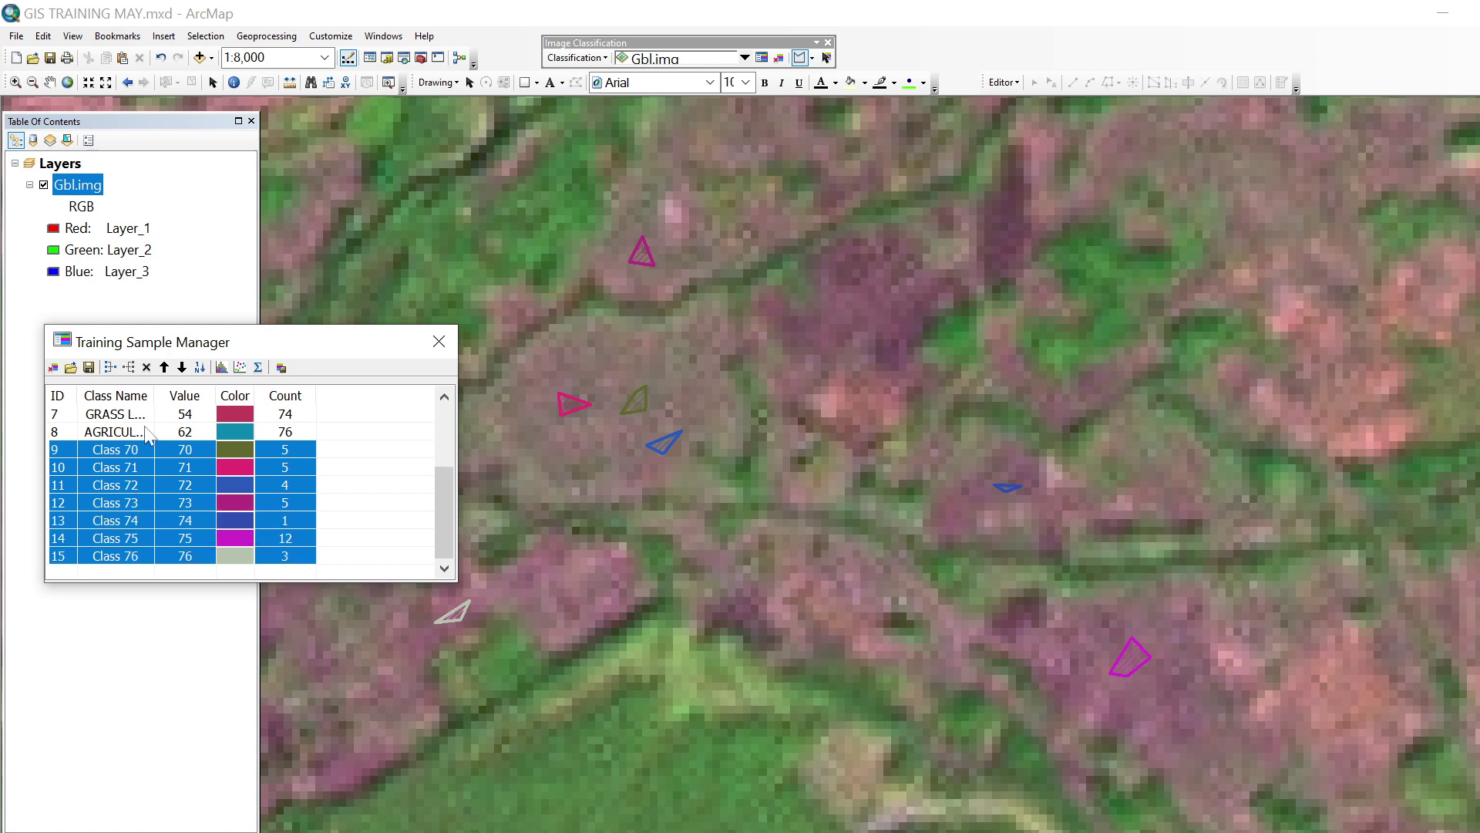
pyautogui.click(111, 366)
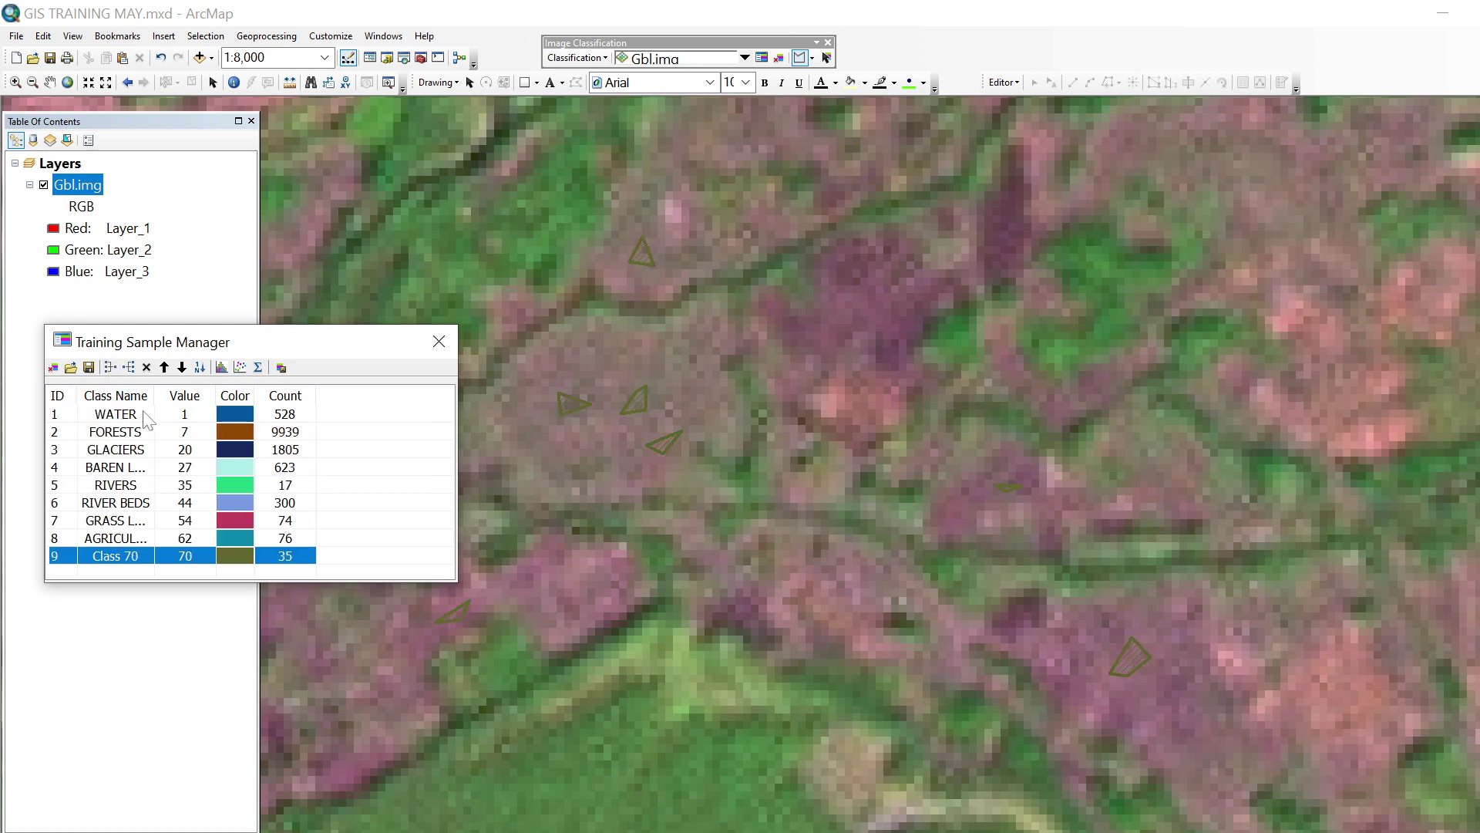
# - Rename the merged Class 70 as SETTLEMENT
pyautogui.click(139, 555)
pyautogui.write('SE')
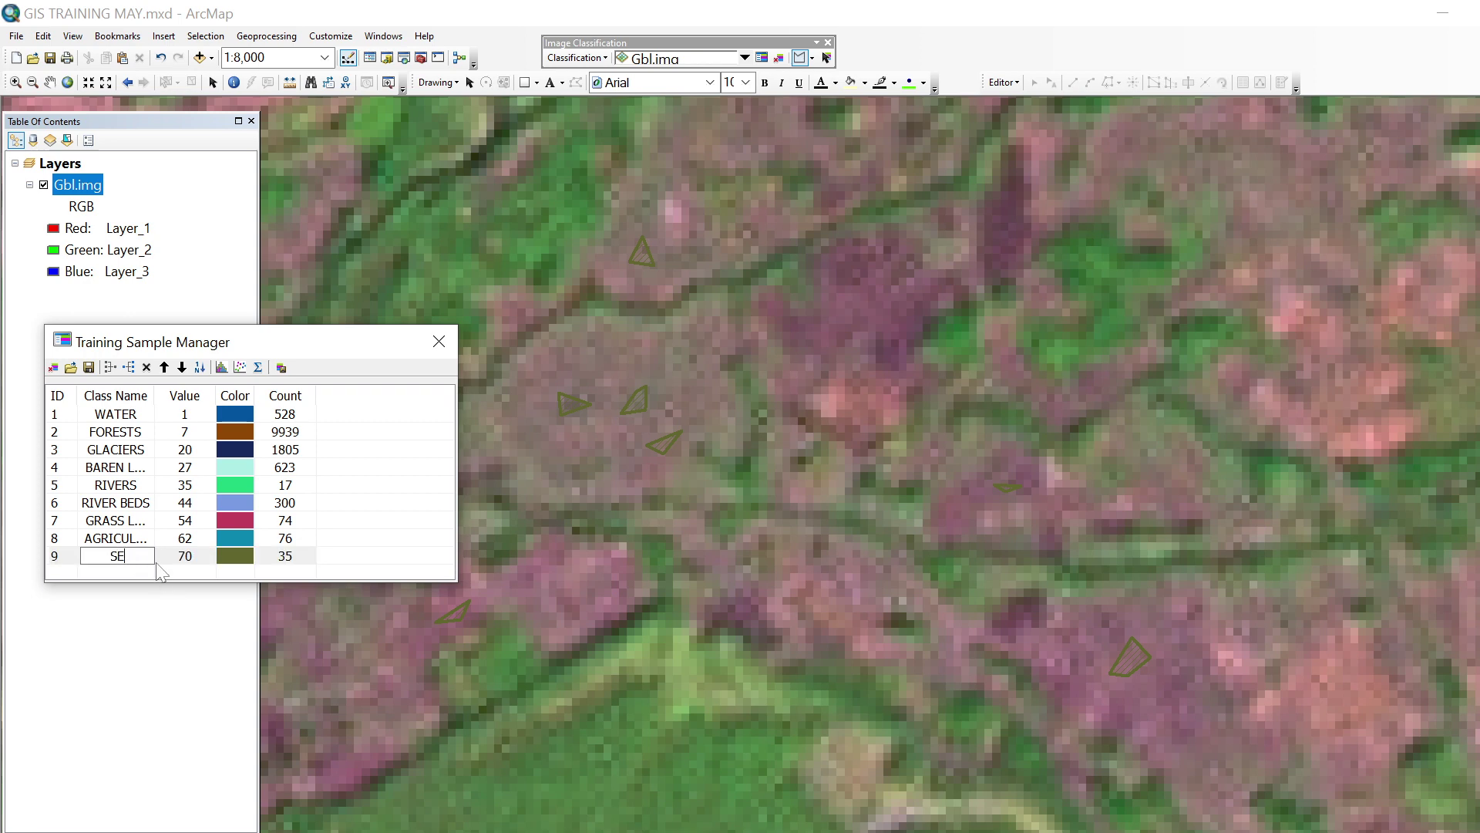
pyautogui.write('TTLEMENT')
pyautogui.press('Return')
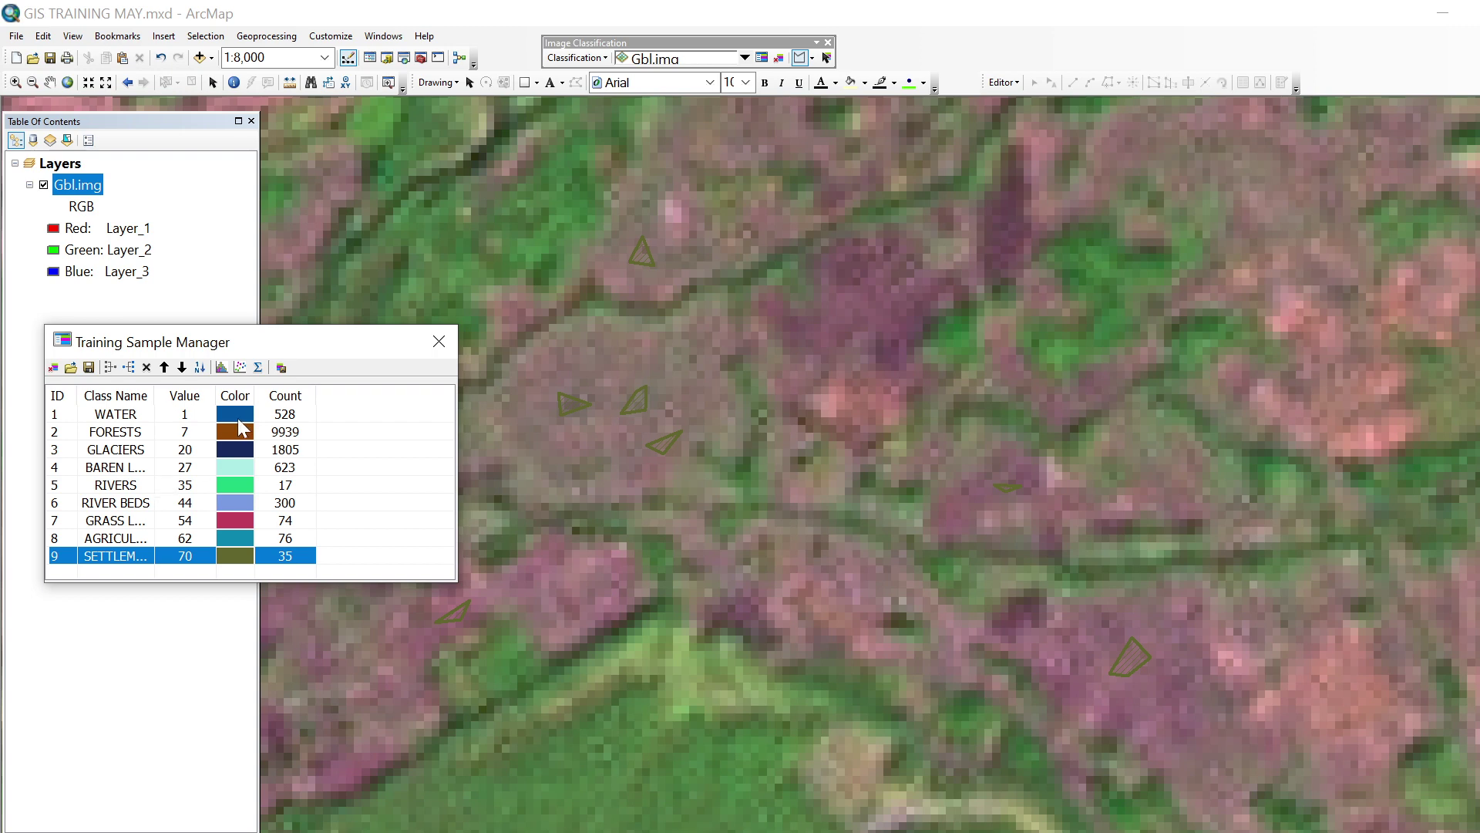
# - Create a signature file from the training samples and save it as signature.gsg in the GIS TRAINING MAY folder on the desktop
pyautogui.click(282, 367)
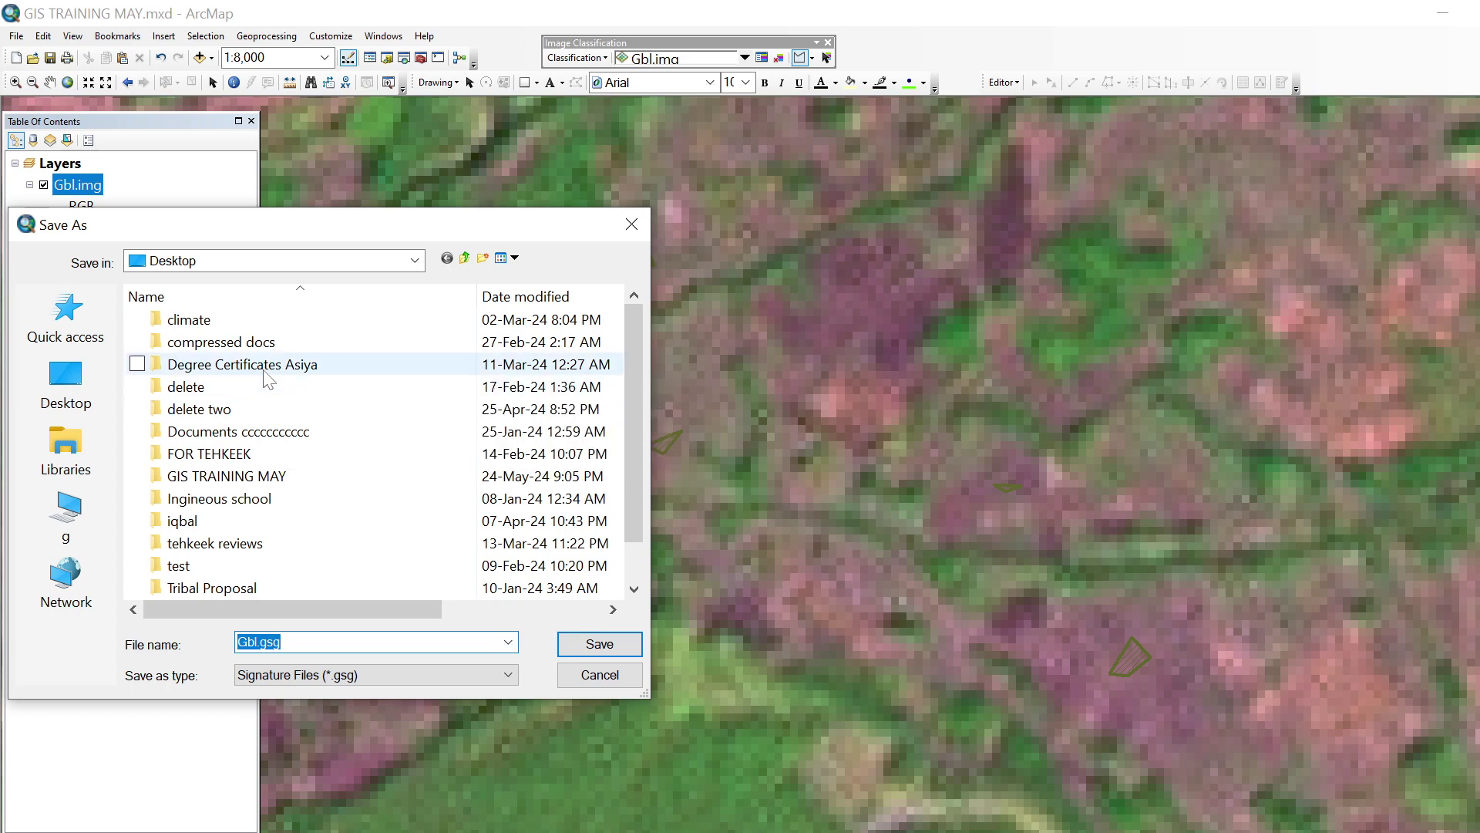
pyautogui.scroll(-1, 283, 416)
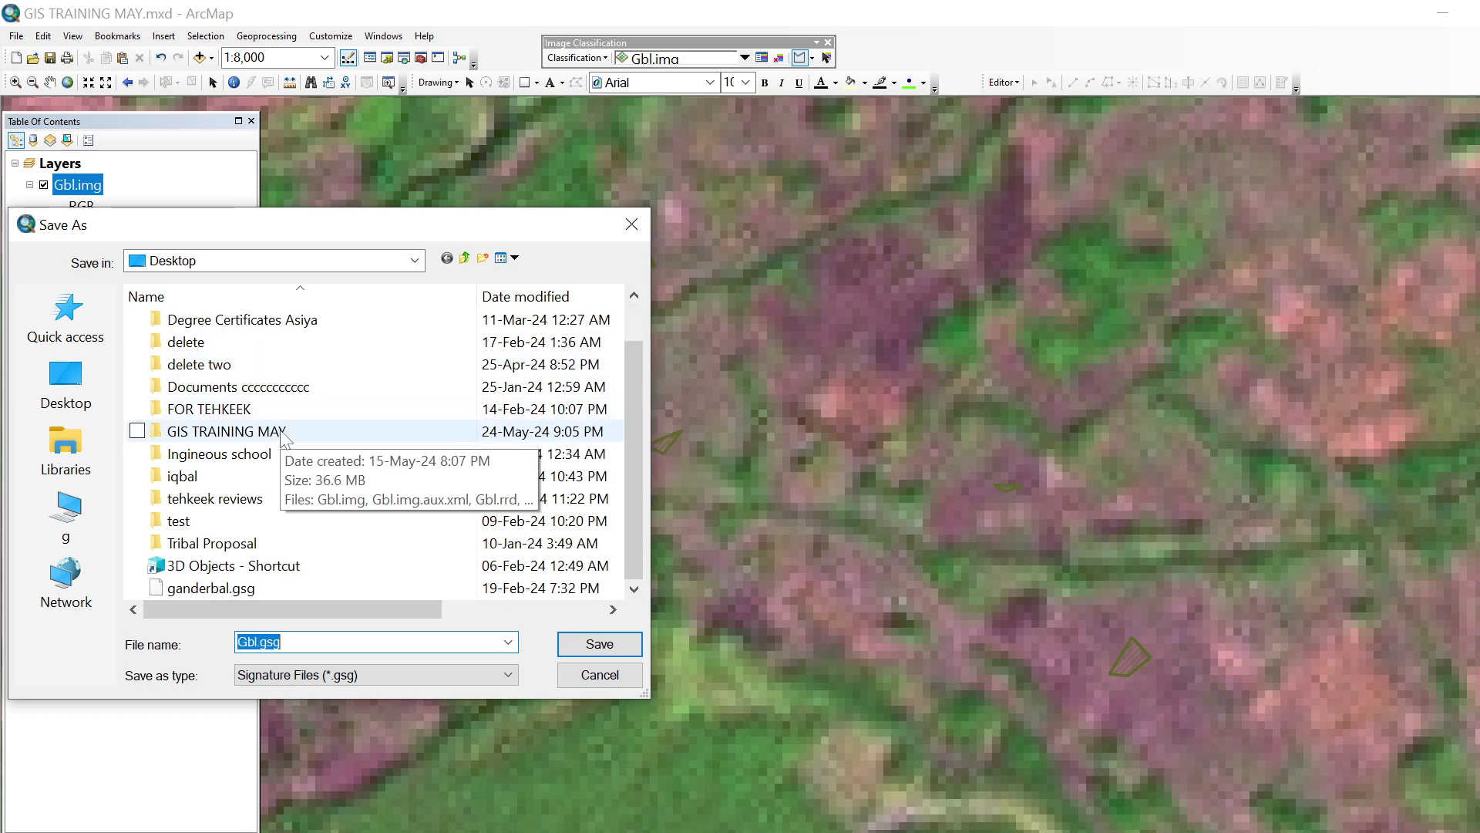
pyautogui.doubleClick(282, 432)
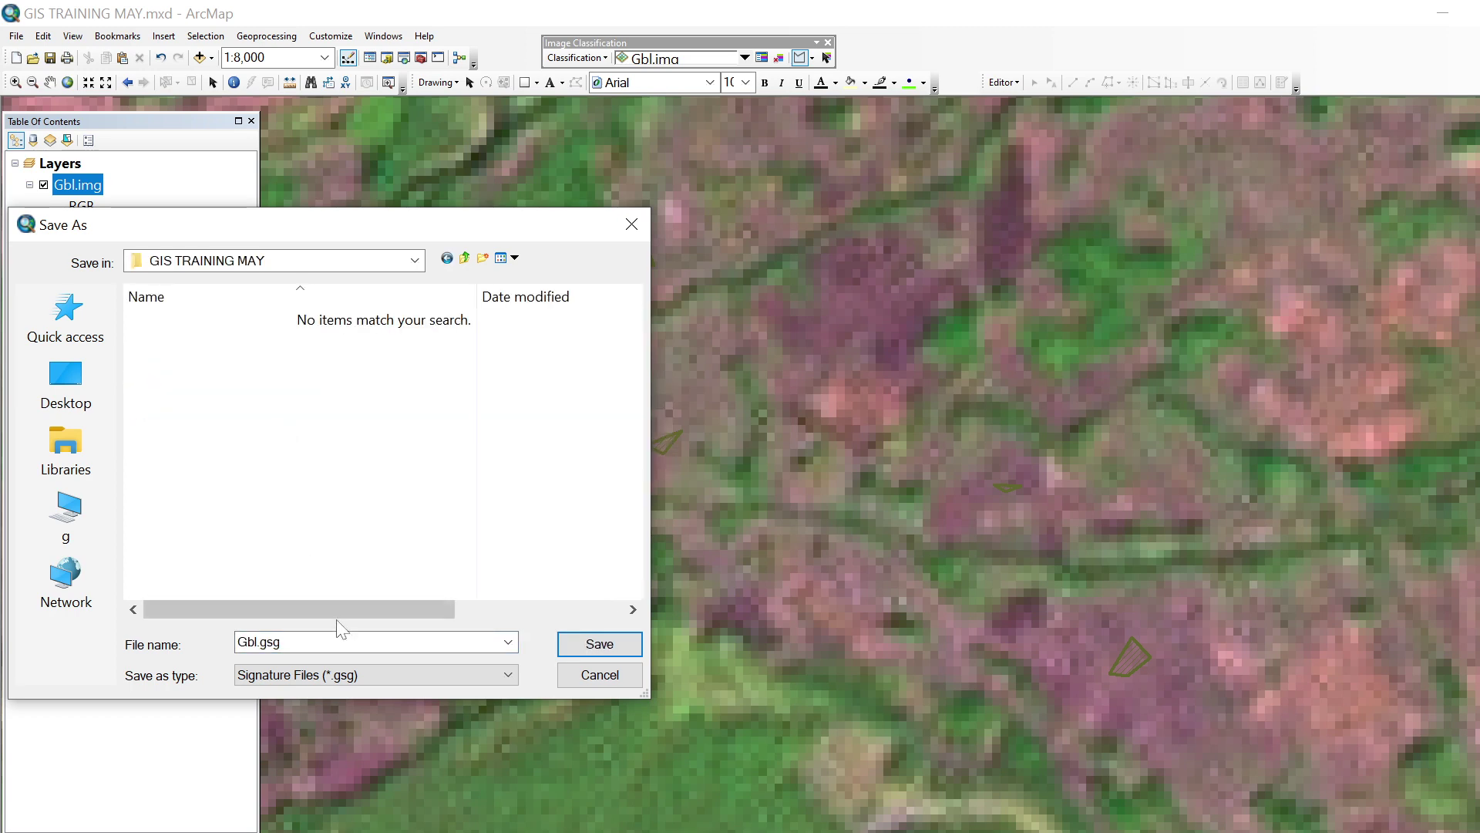
pyautogui.click(247, 641)
pyautogui.doubleClick(246, 641)
pyautogui.write('SIGNATUR')
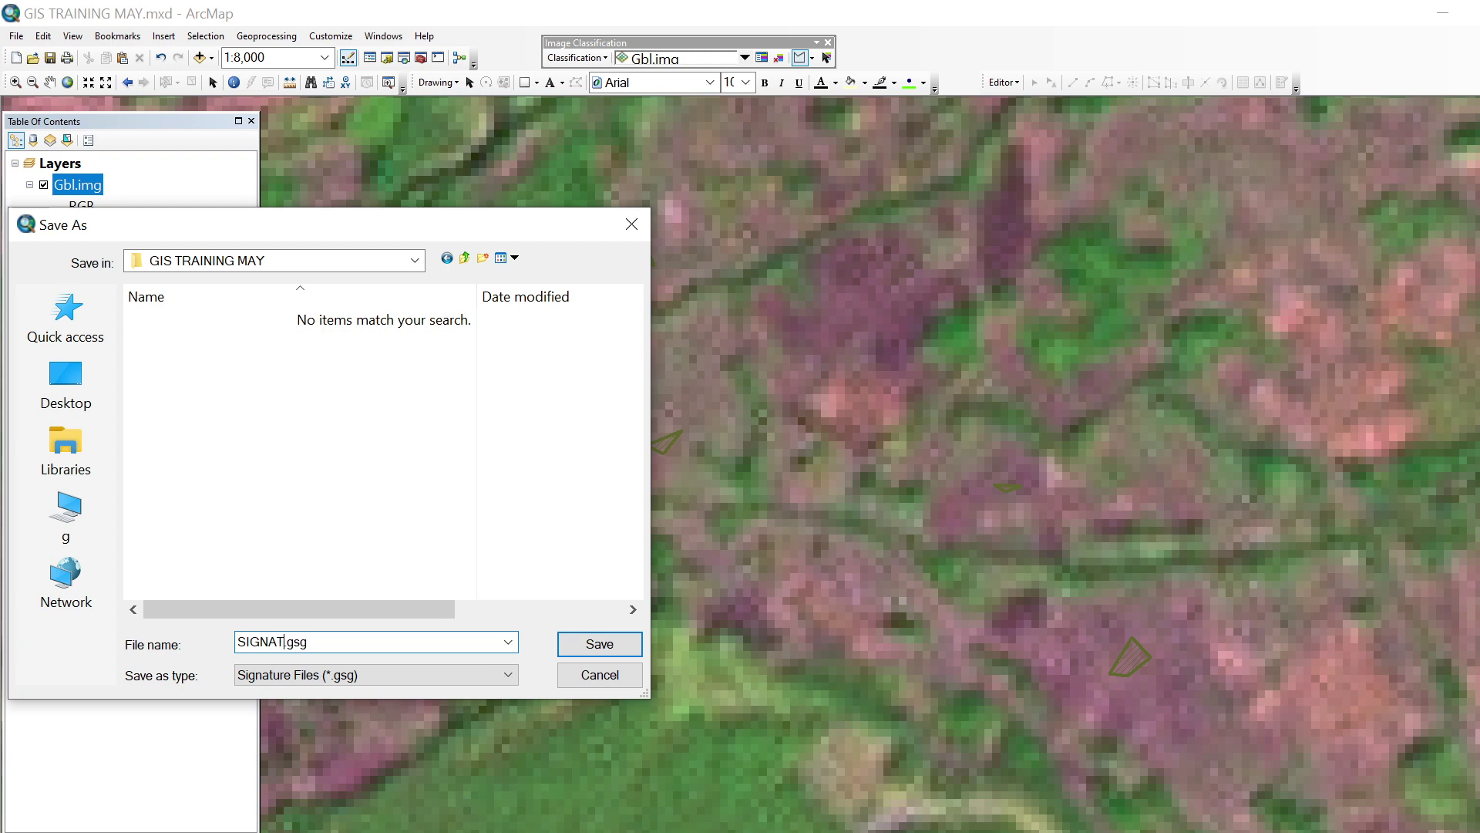
pyautogui.write('E')
pyautogui.click(580, 646)
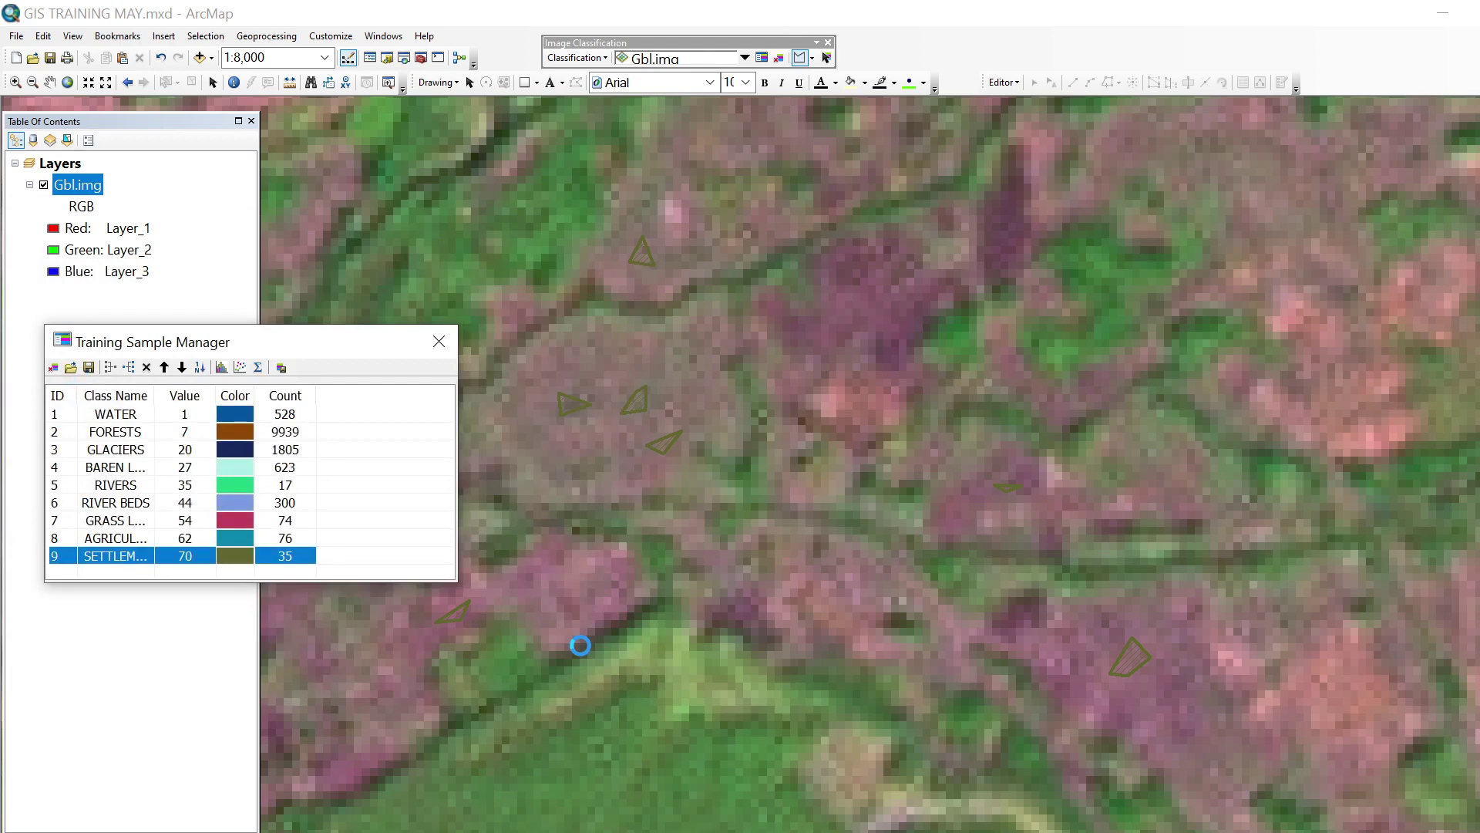
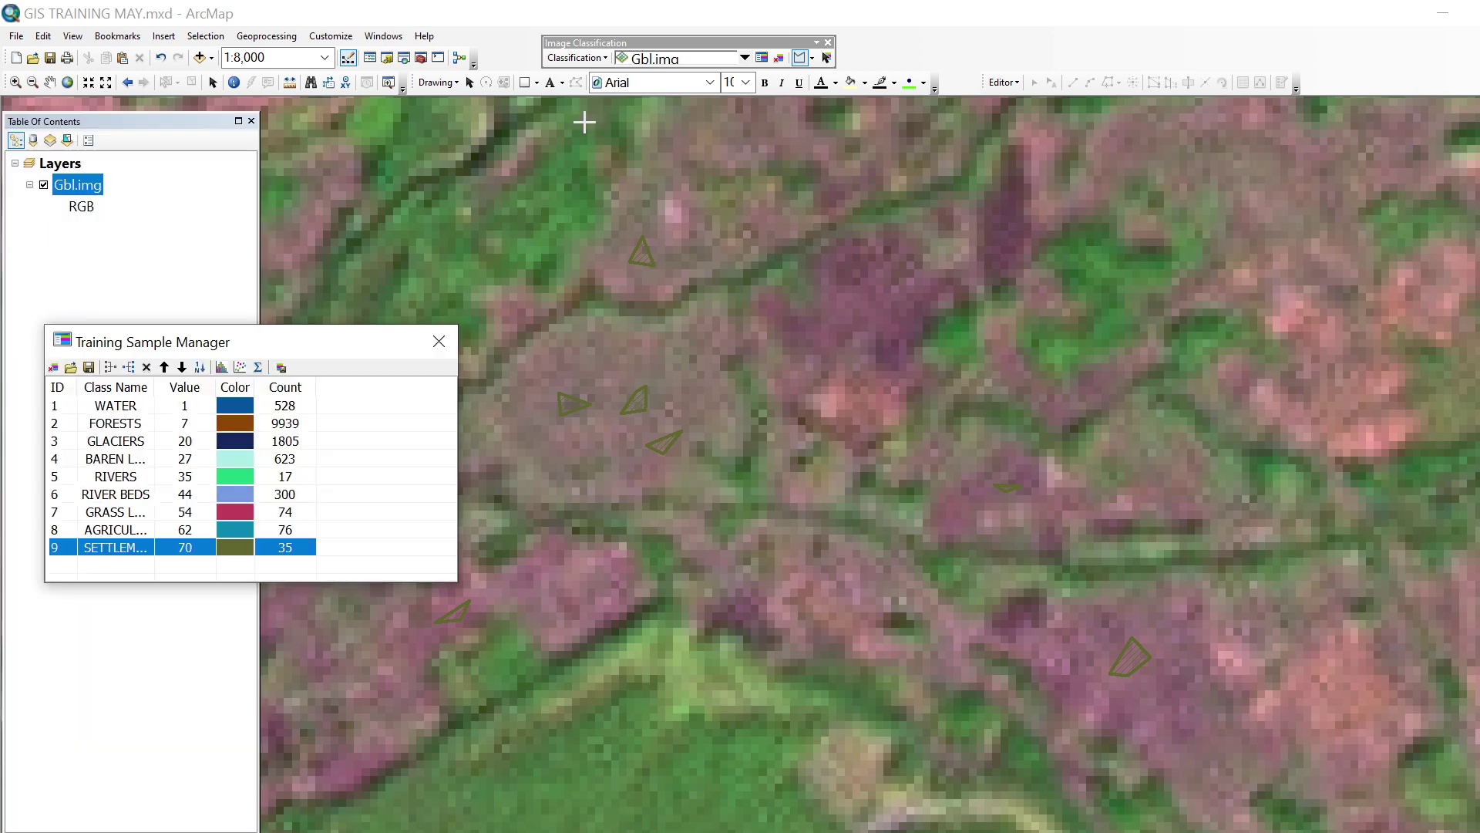
# - Run Maximum Likelihood Classification on Gbl.img with signature.gsg as the input signature file, keeping the default output raster and EQUAL weighting
pyautogui.click(608, 60)
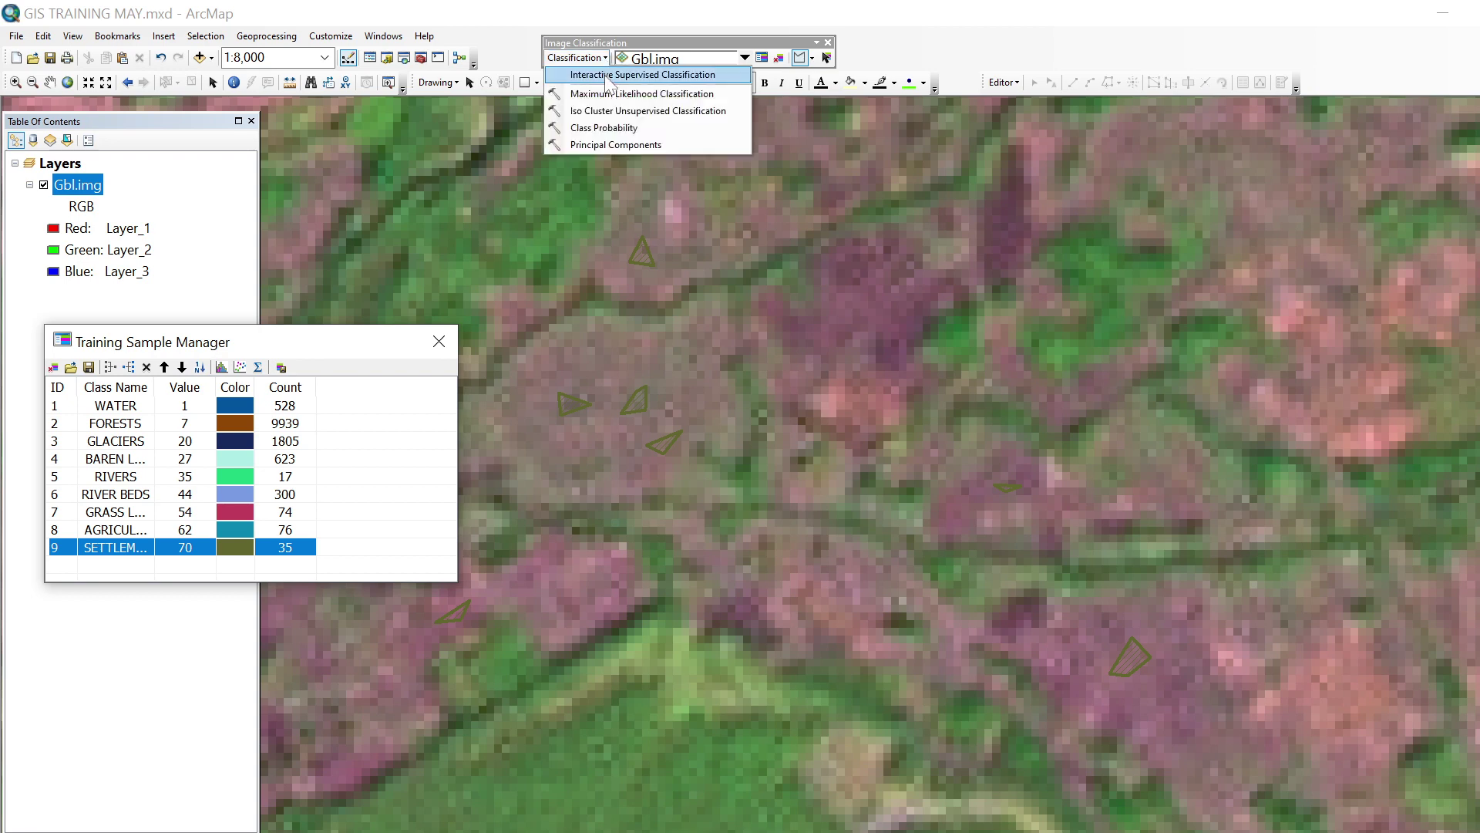
pyautogui.click(606, 92)
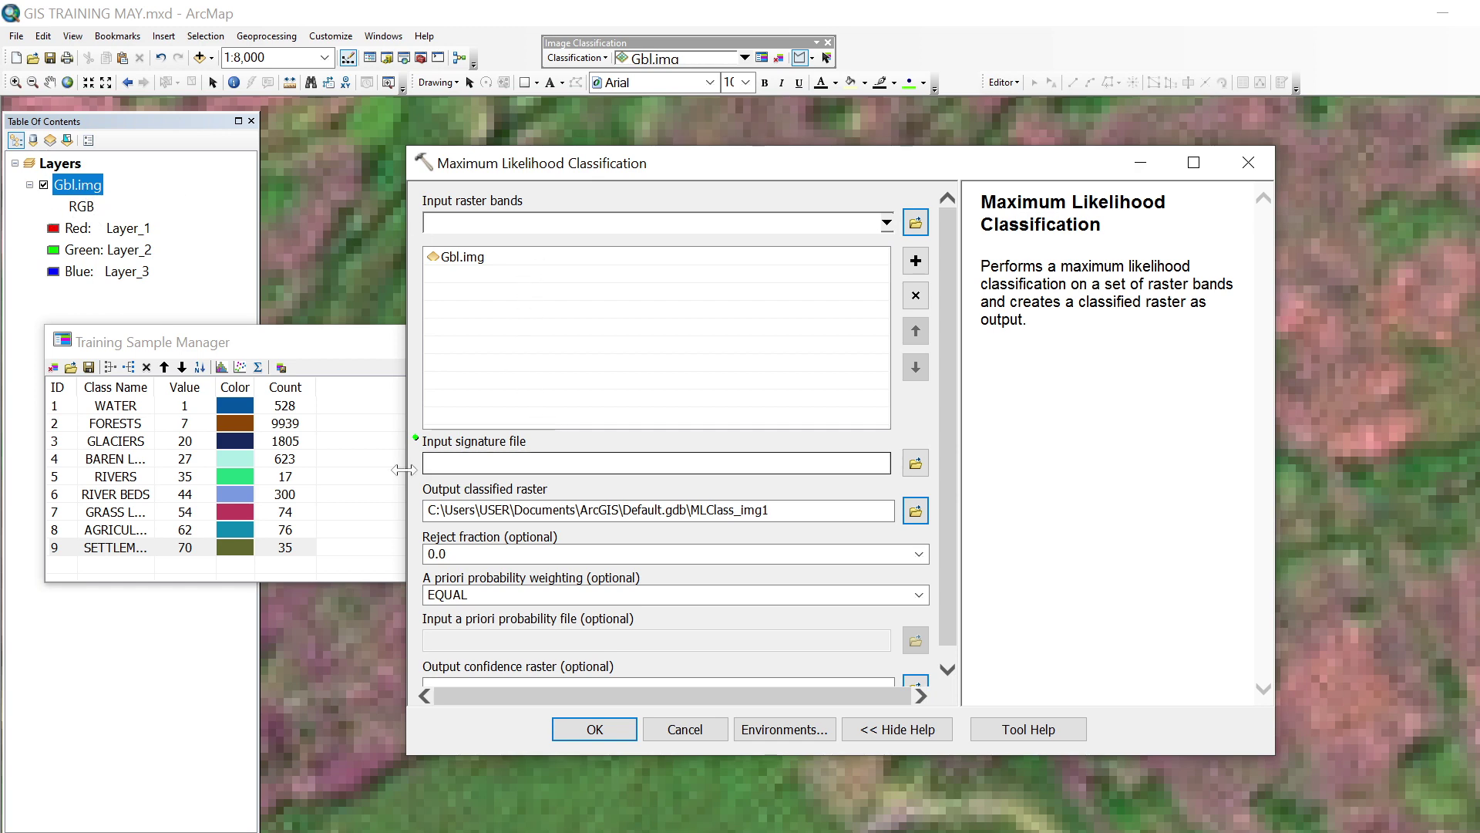
pyautogui.click(915, 462)
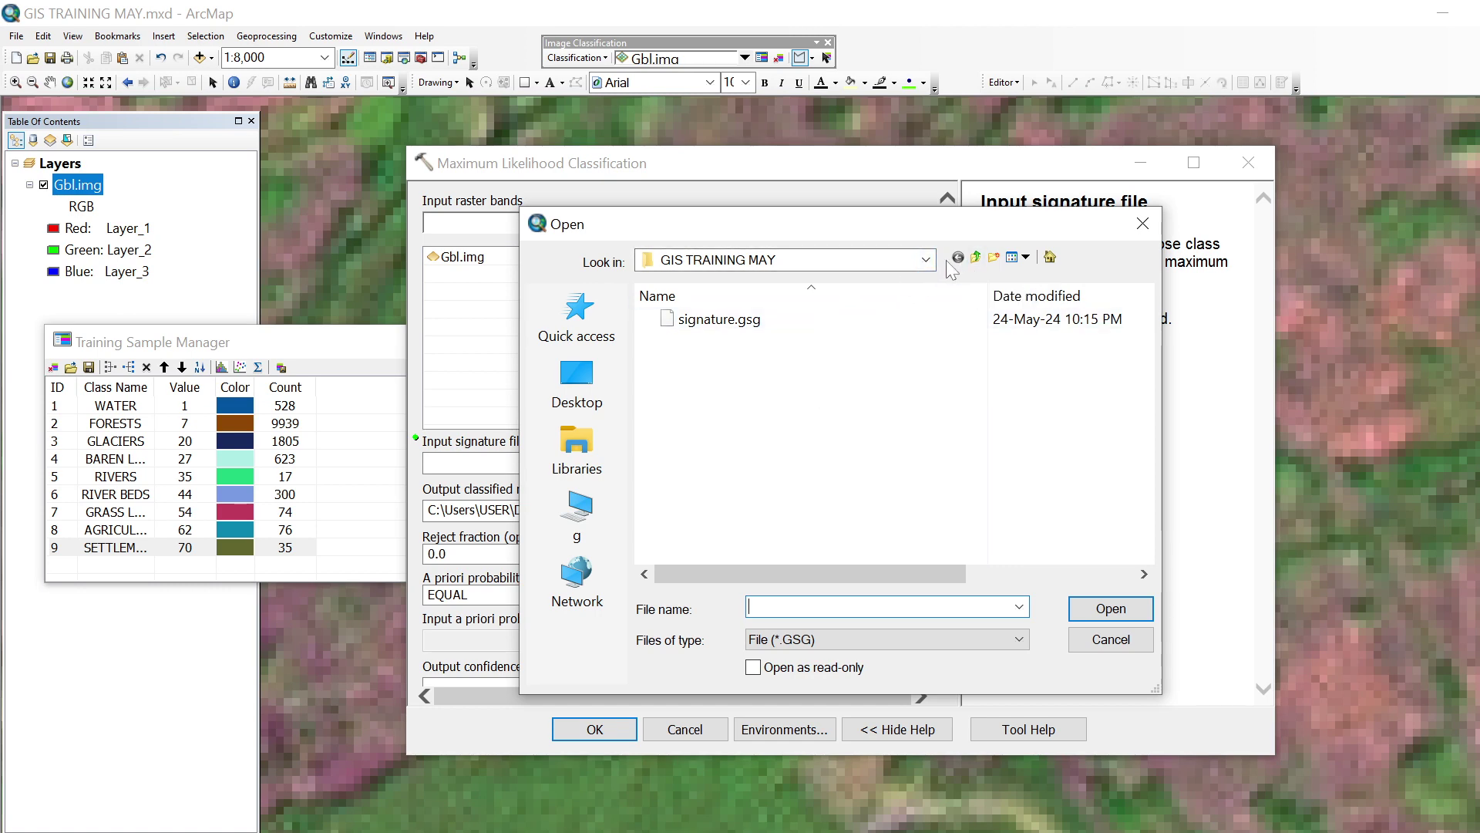
pyautogui.click(780, 318)
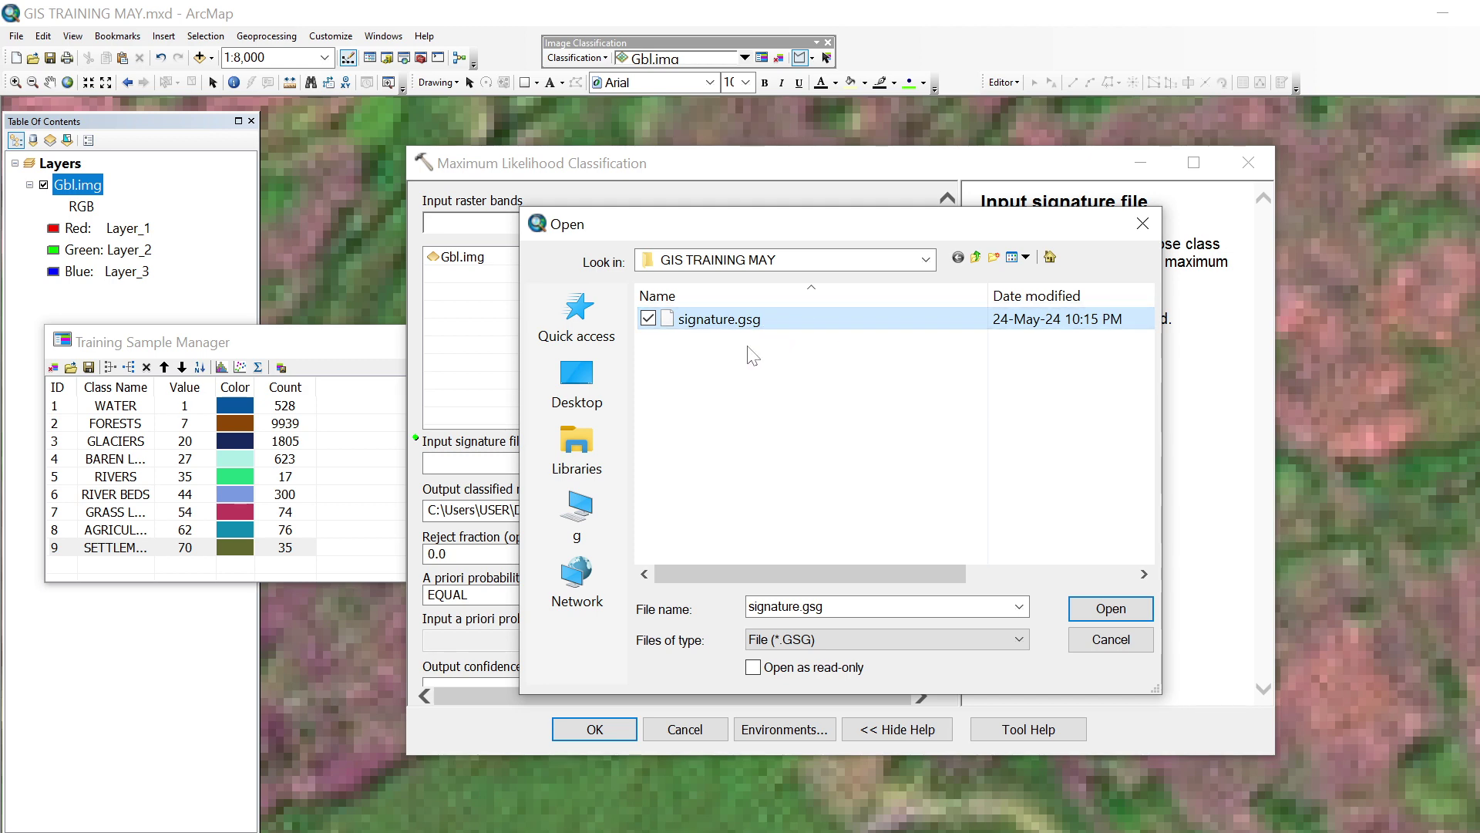
pyautogui.click(1095, 606)
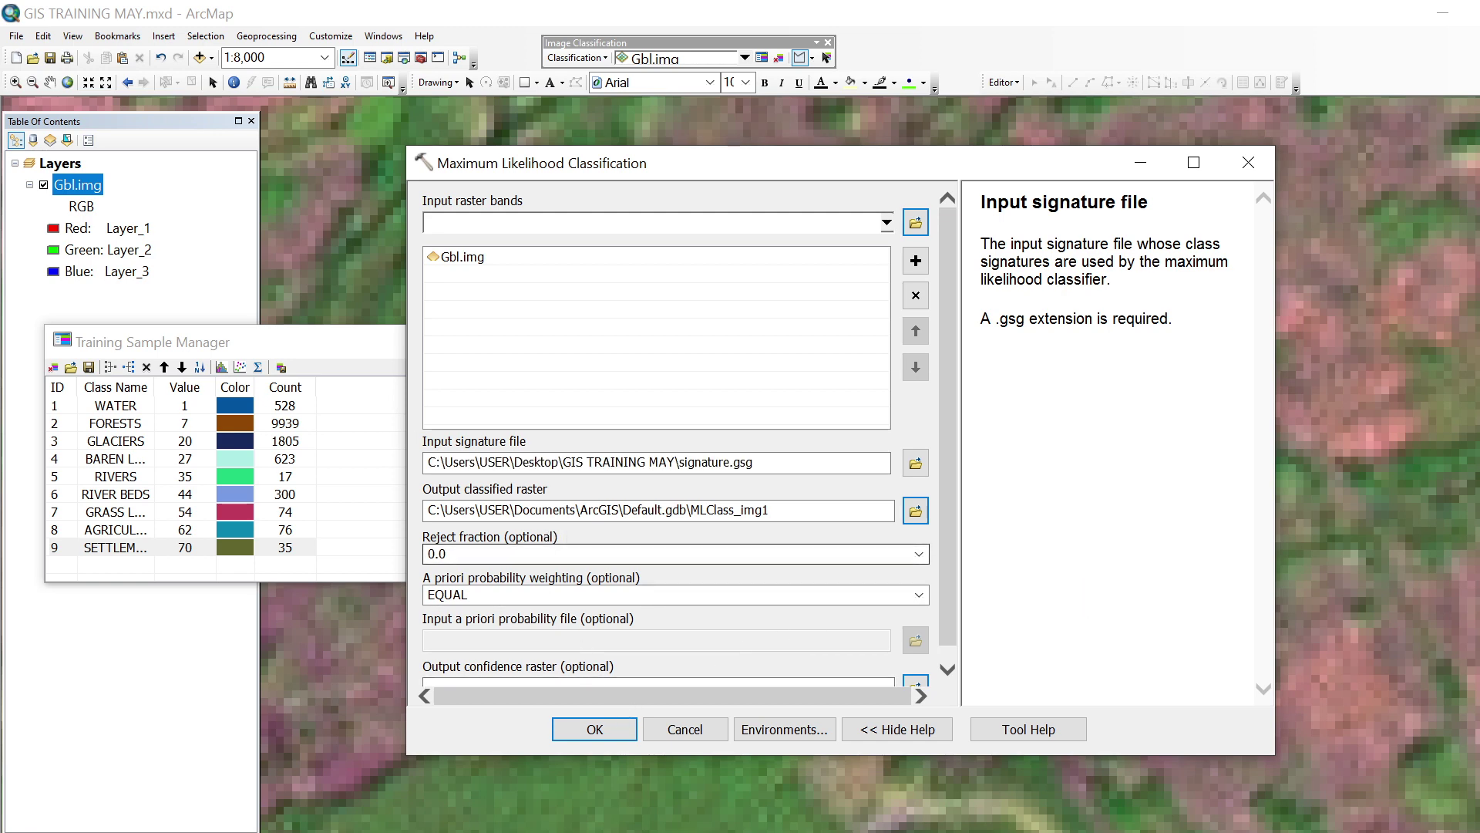
pyautogui.click(592, 729)
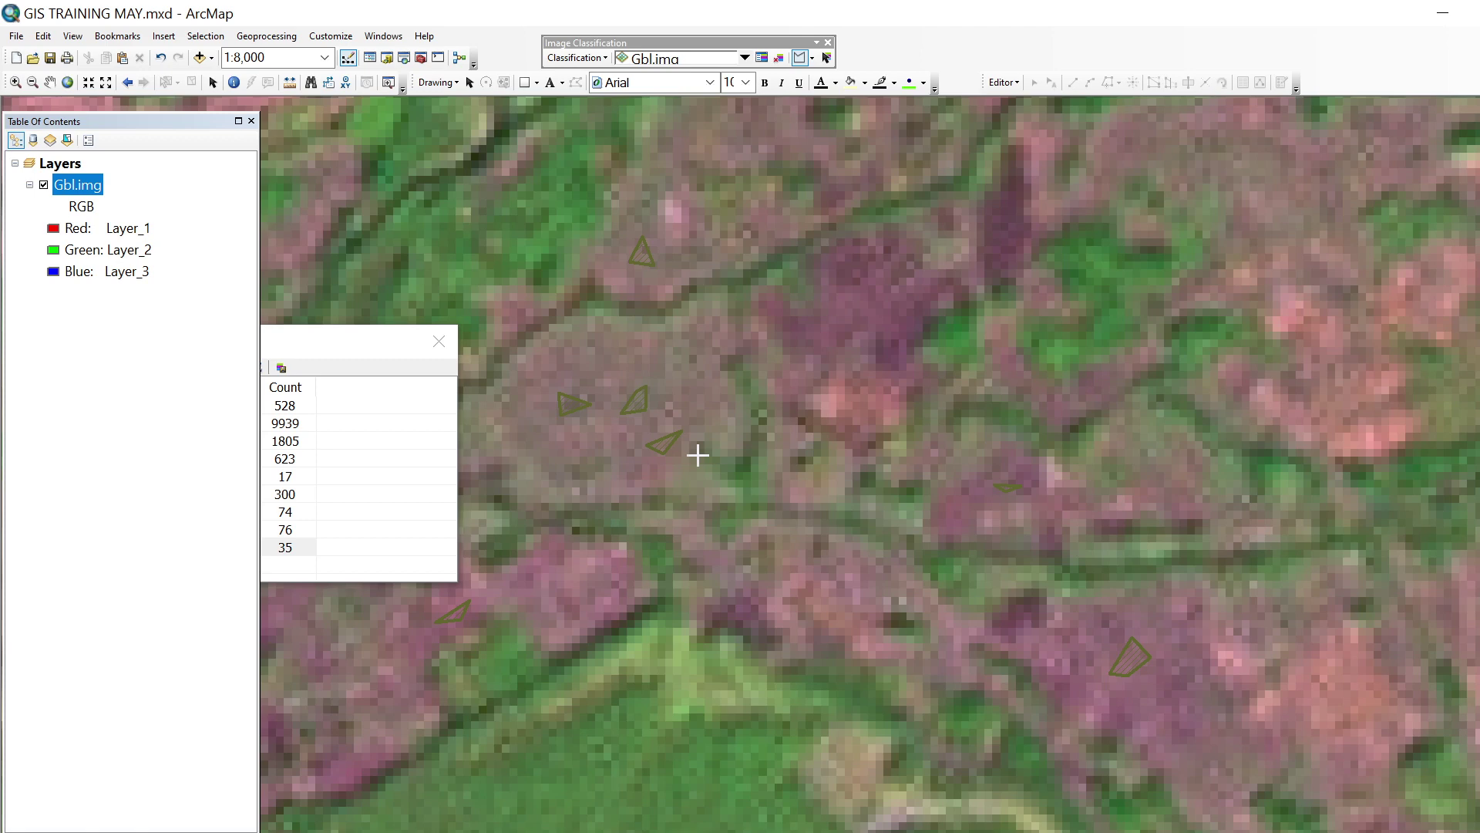
pyautogui.click(50, 83)
pyautogui.scroll(5, 951, 606)
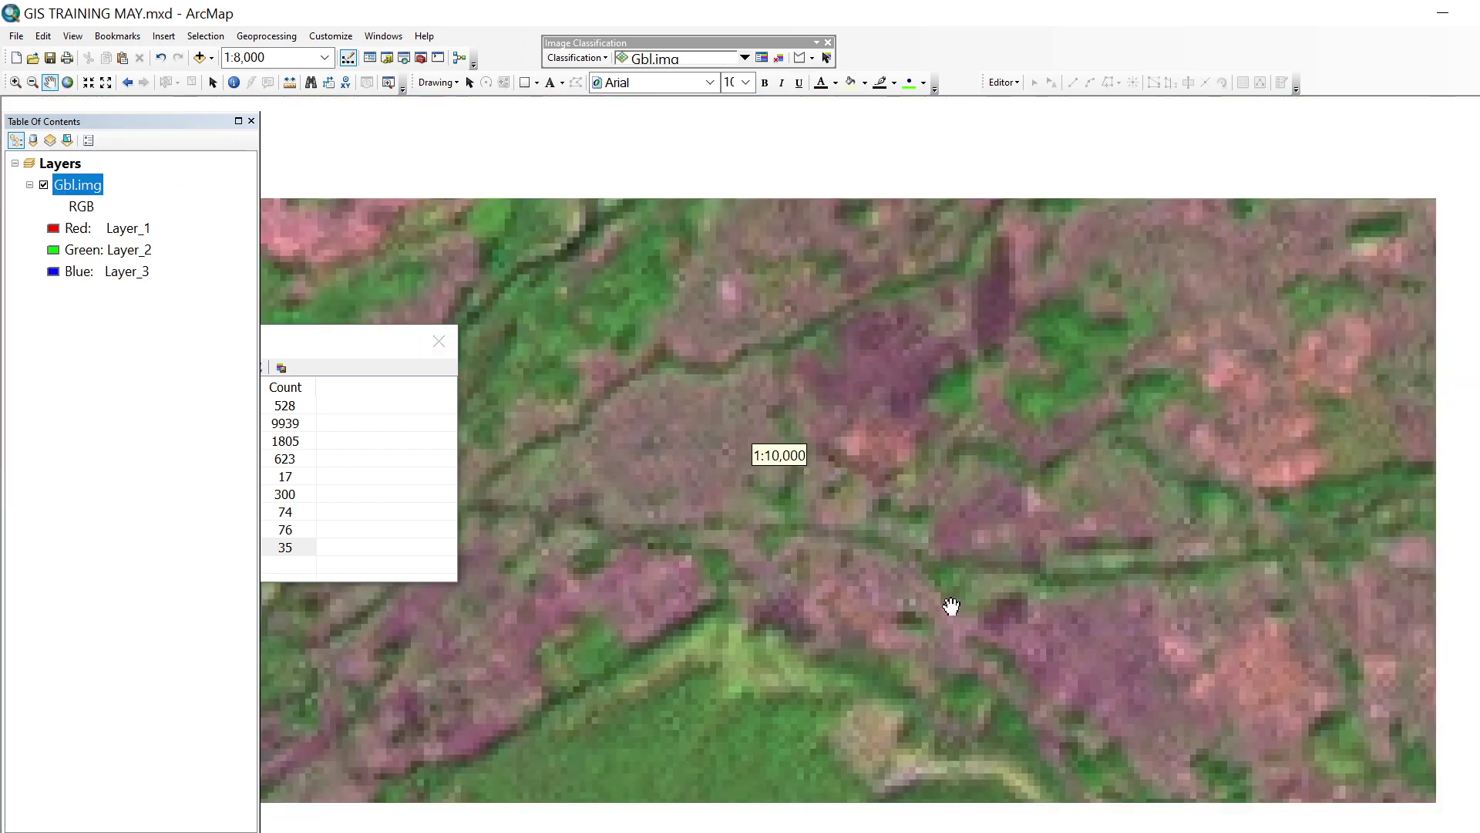
pyautogui.scroll(2, 951, 606)
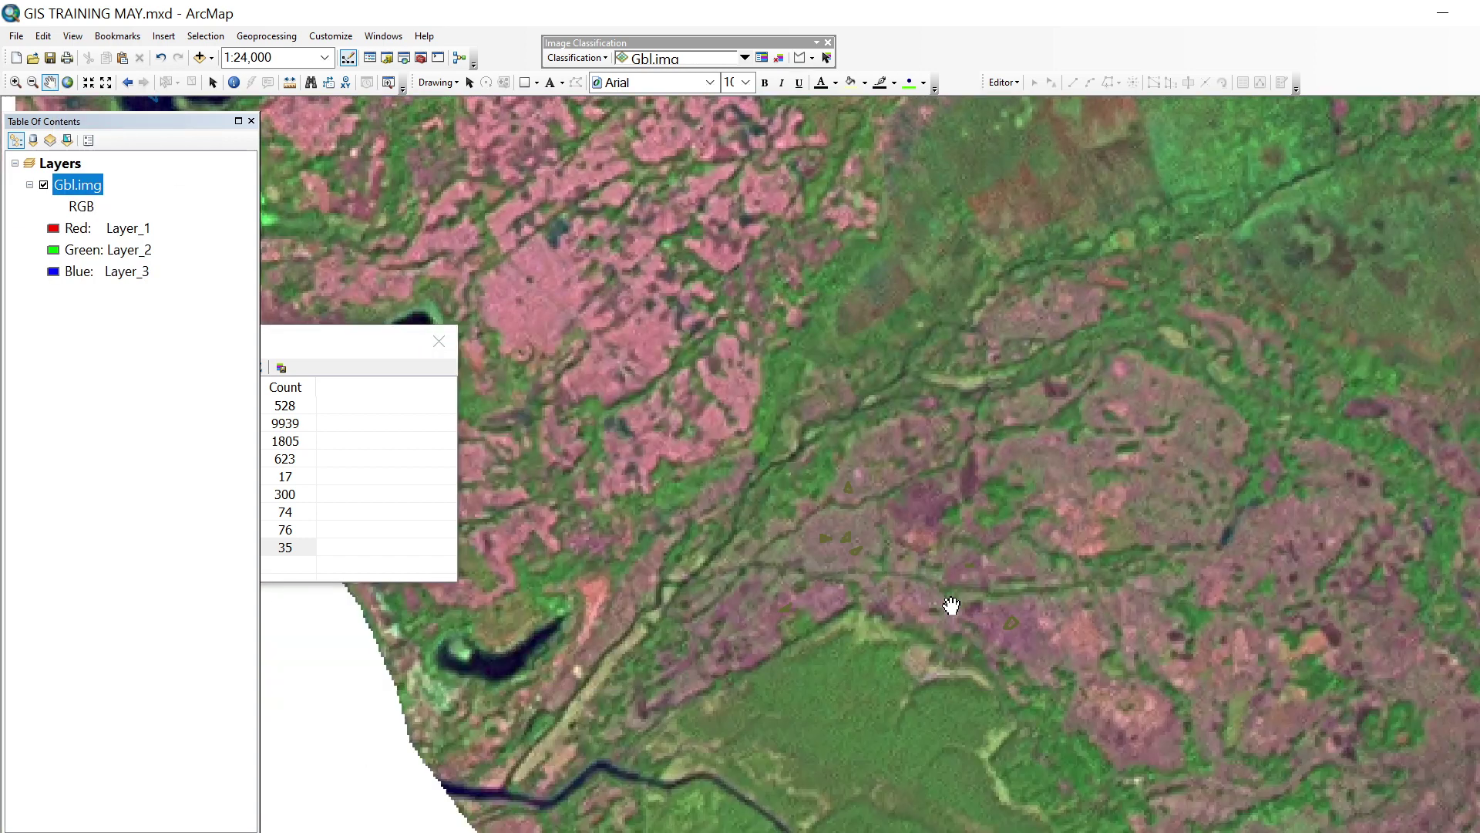
pyautogui.scroll(2, 952, 606)
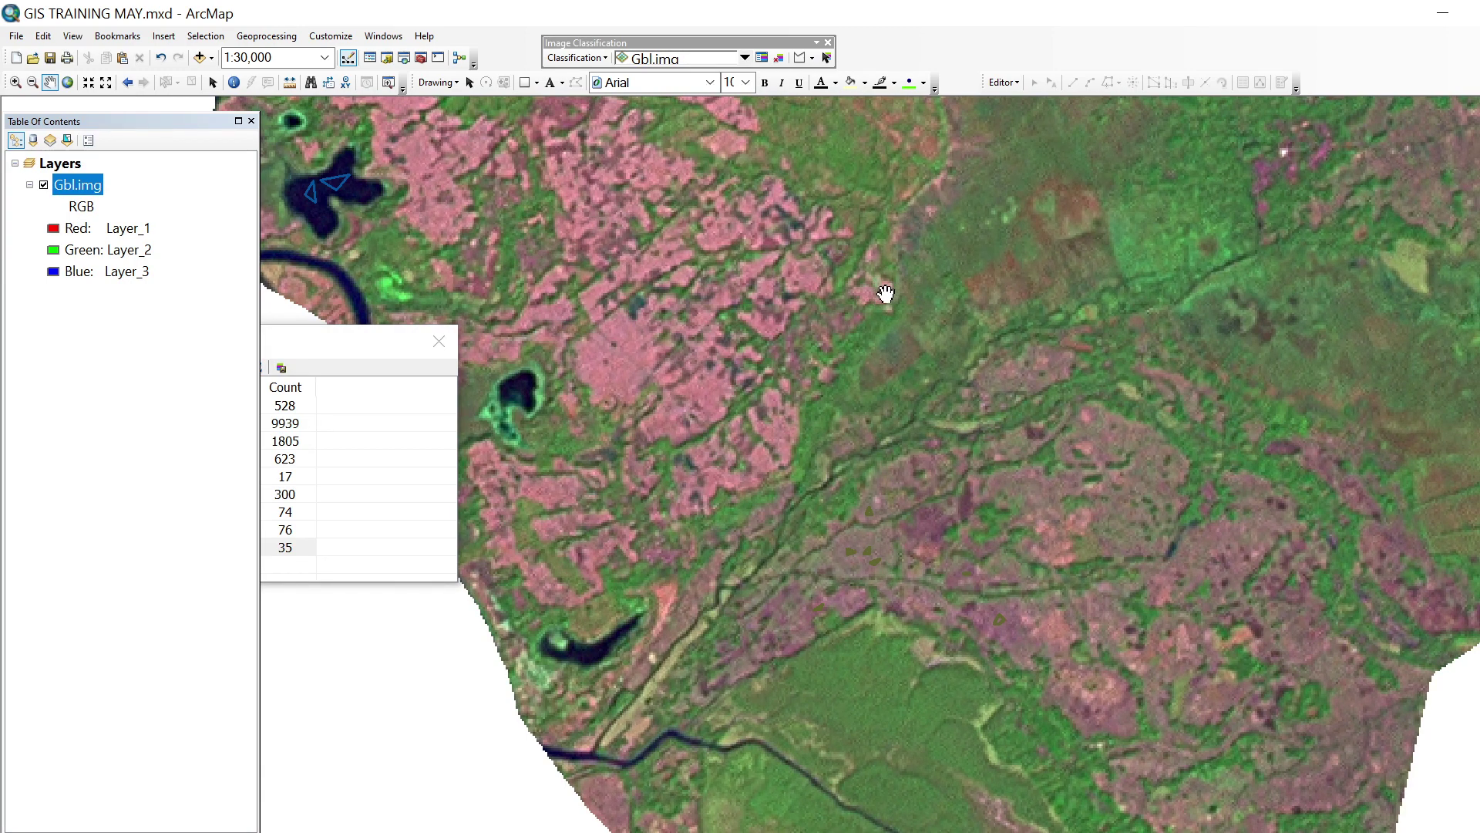
pyautogui.click(211, 59)
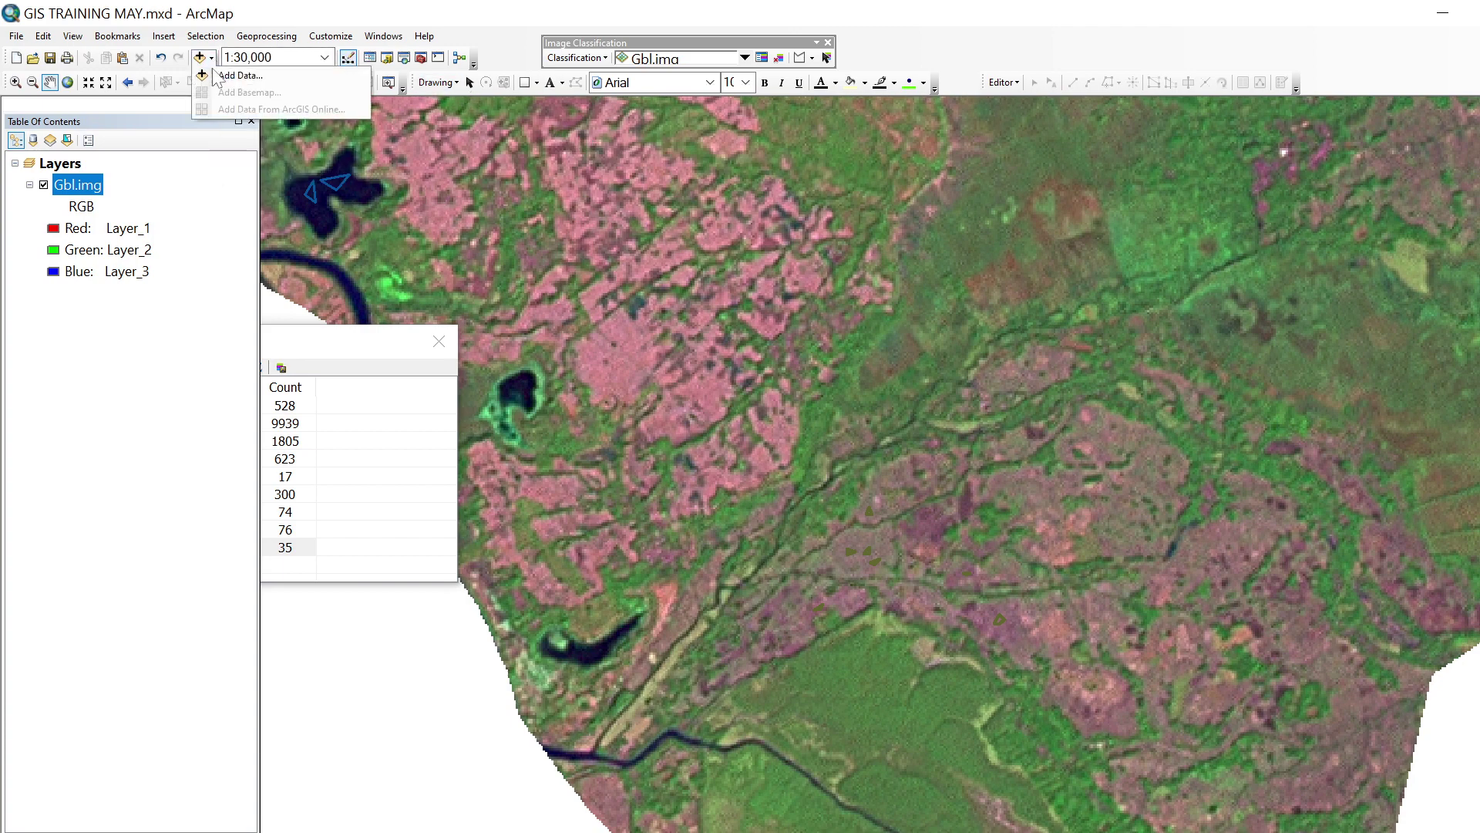
pyautogui.click(213, 60)
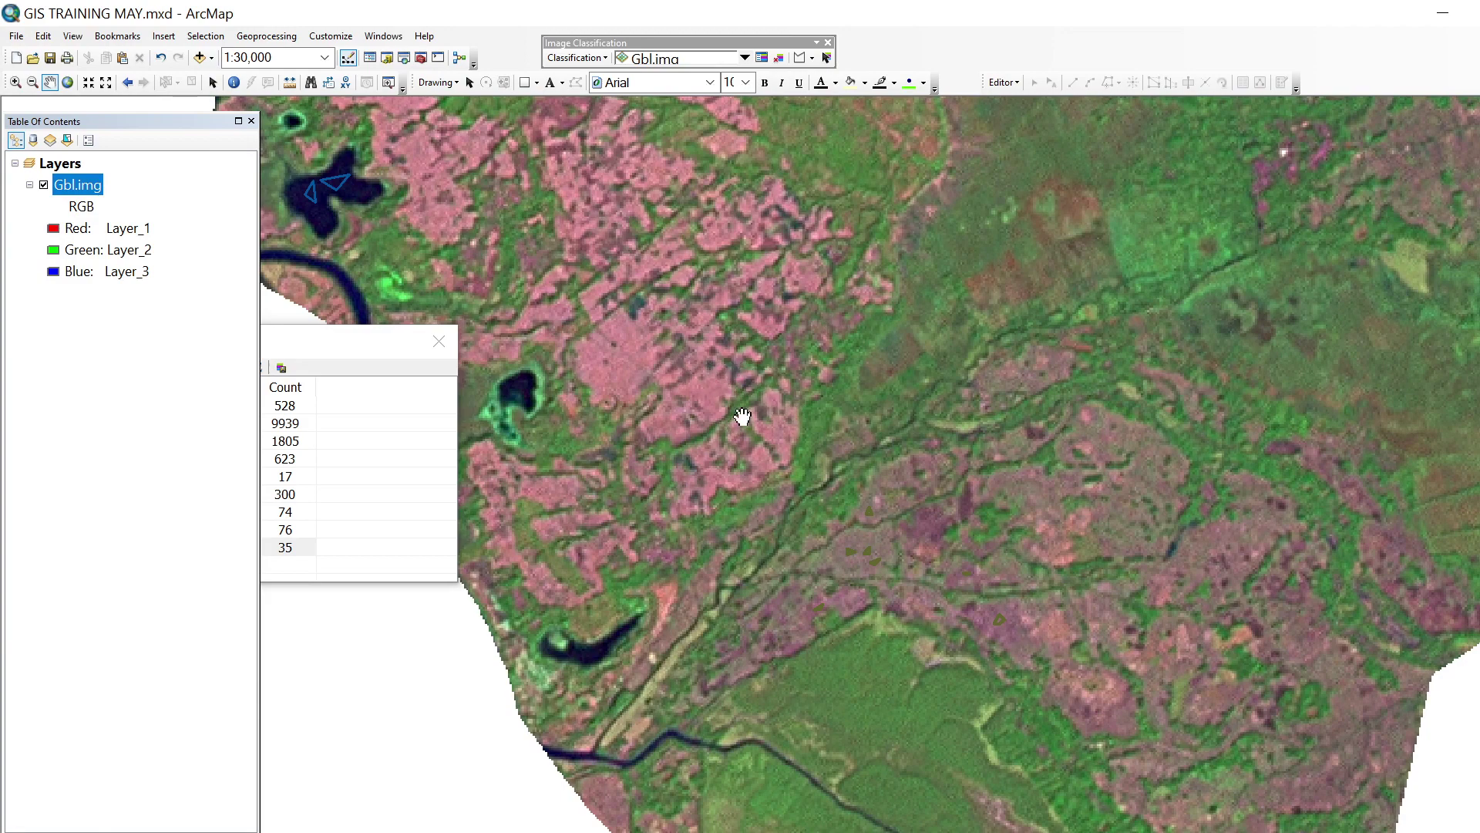
# - Assign Layer_3 to the red channel of Gbl.img
pyautogui.click(57, 231)
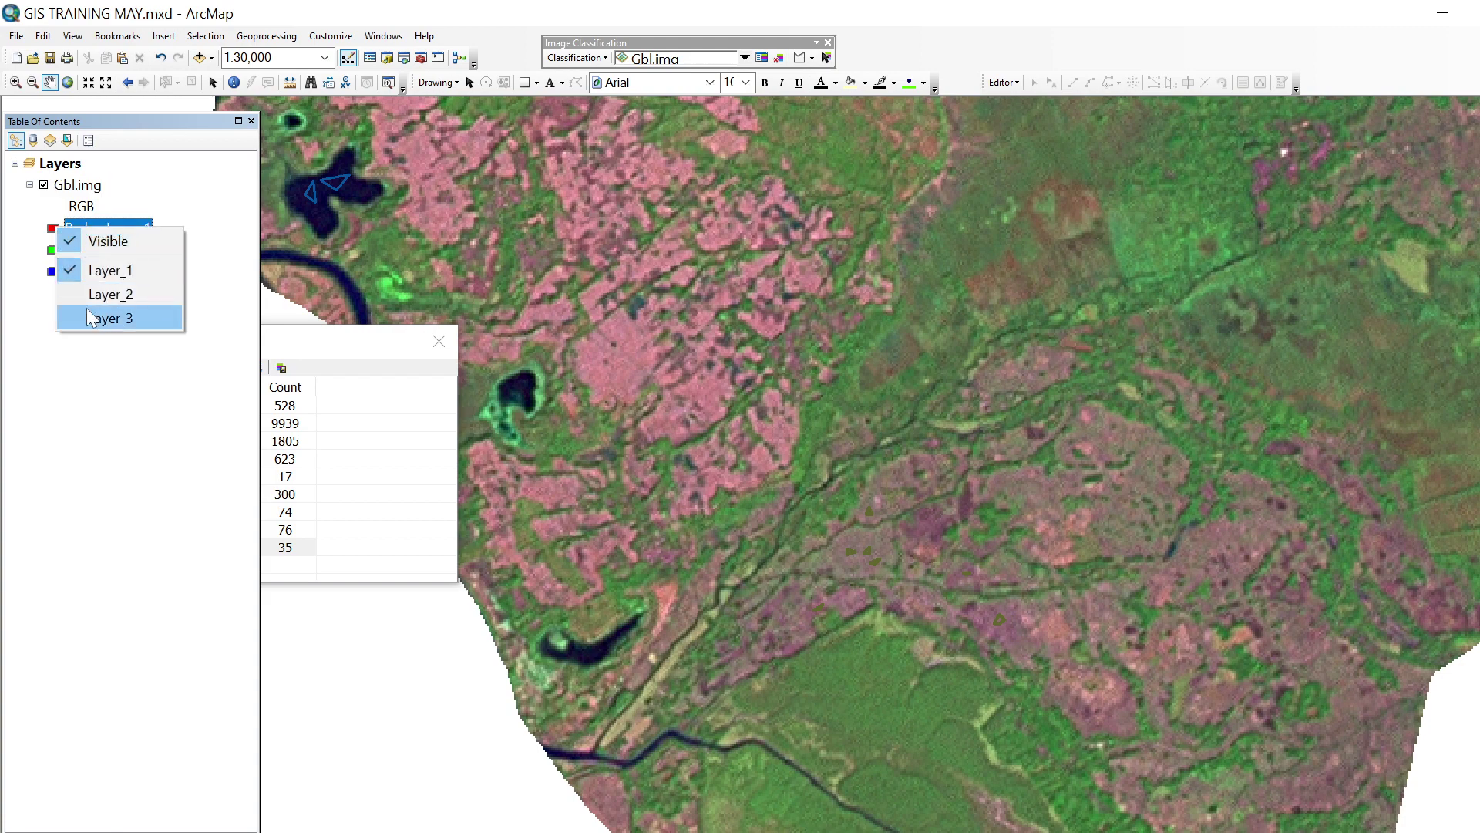
pyautogui.click(114, 318)
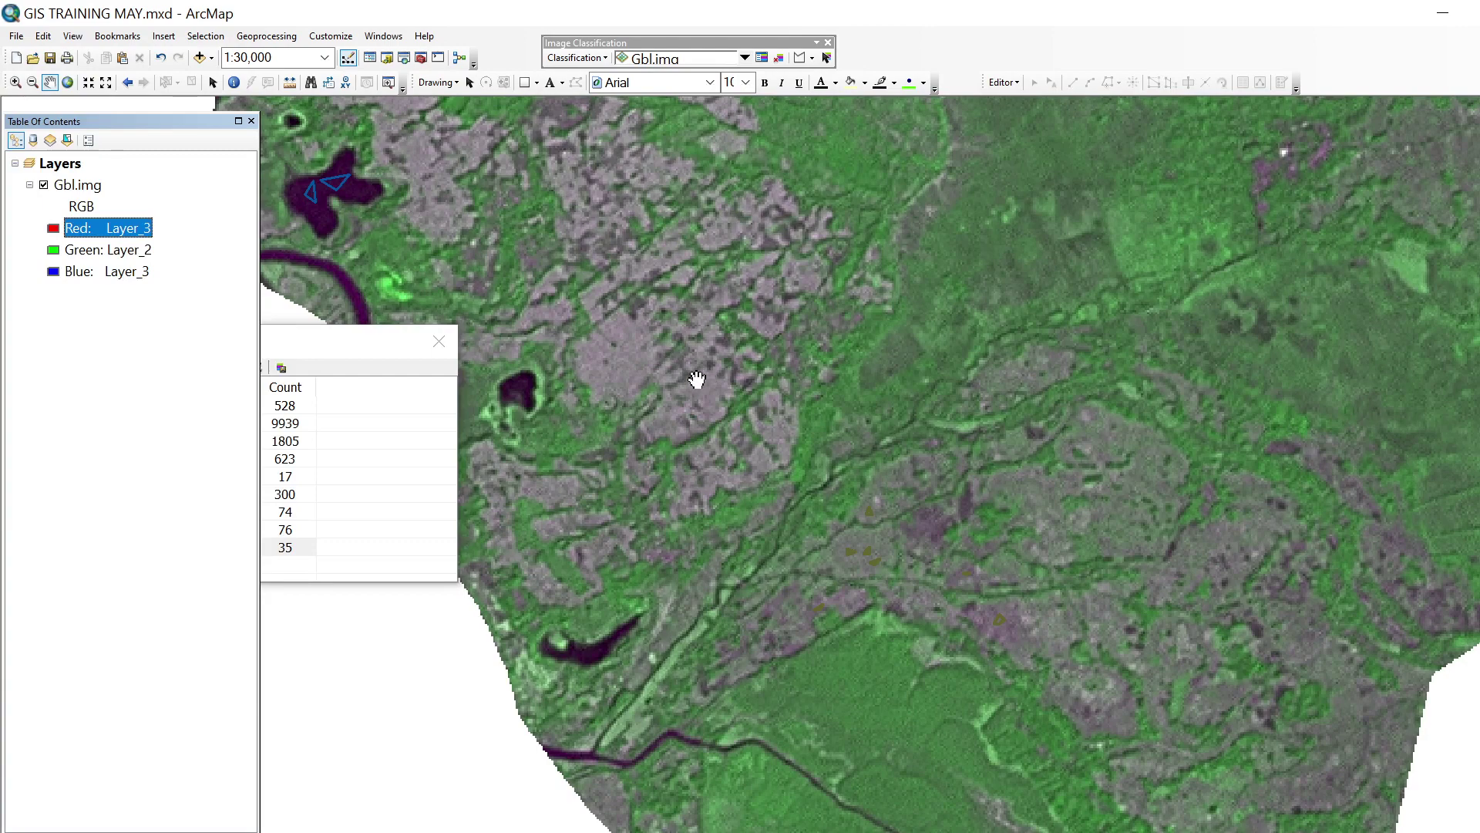
# - Close the training sample table and turn off the Gbl.img layer so only the MLClass_img1 classification is displayed
pyautogui.moveTo(354, 349); pyautogui.dragTo(340, 349)
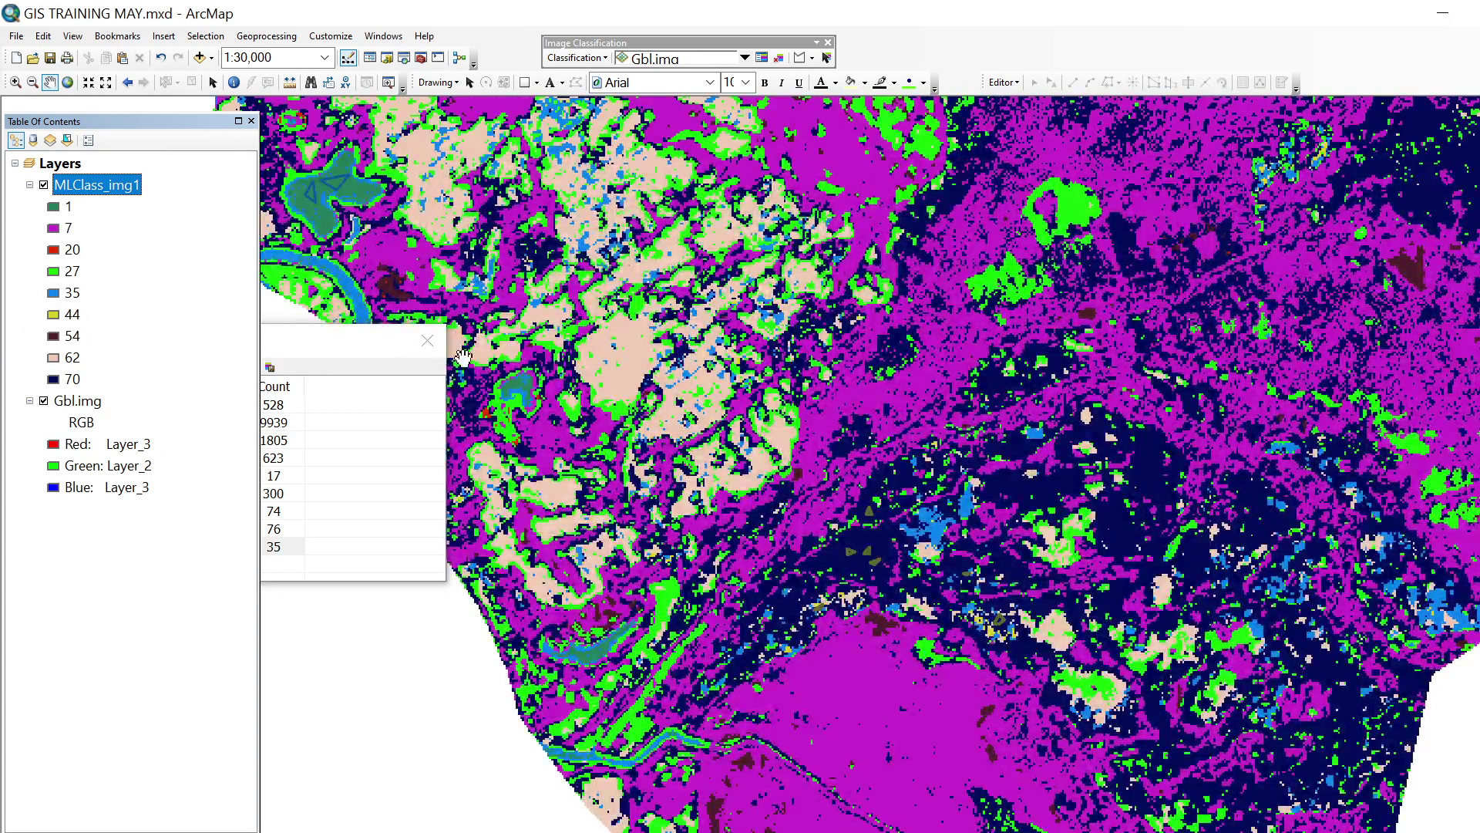
pyautogui.click(428, 348)
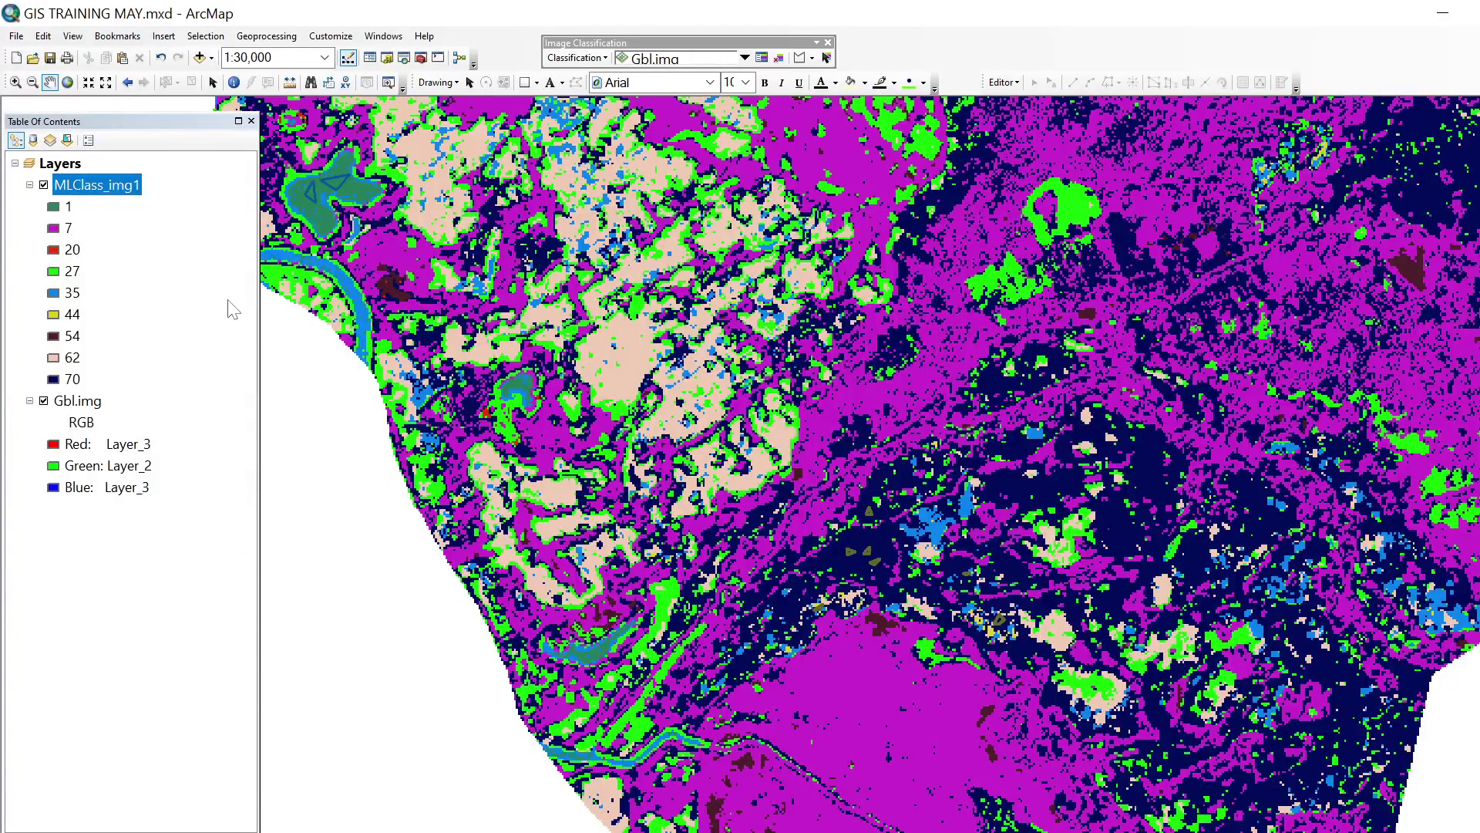
pyautogui.scroll(1, 713, 407)
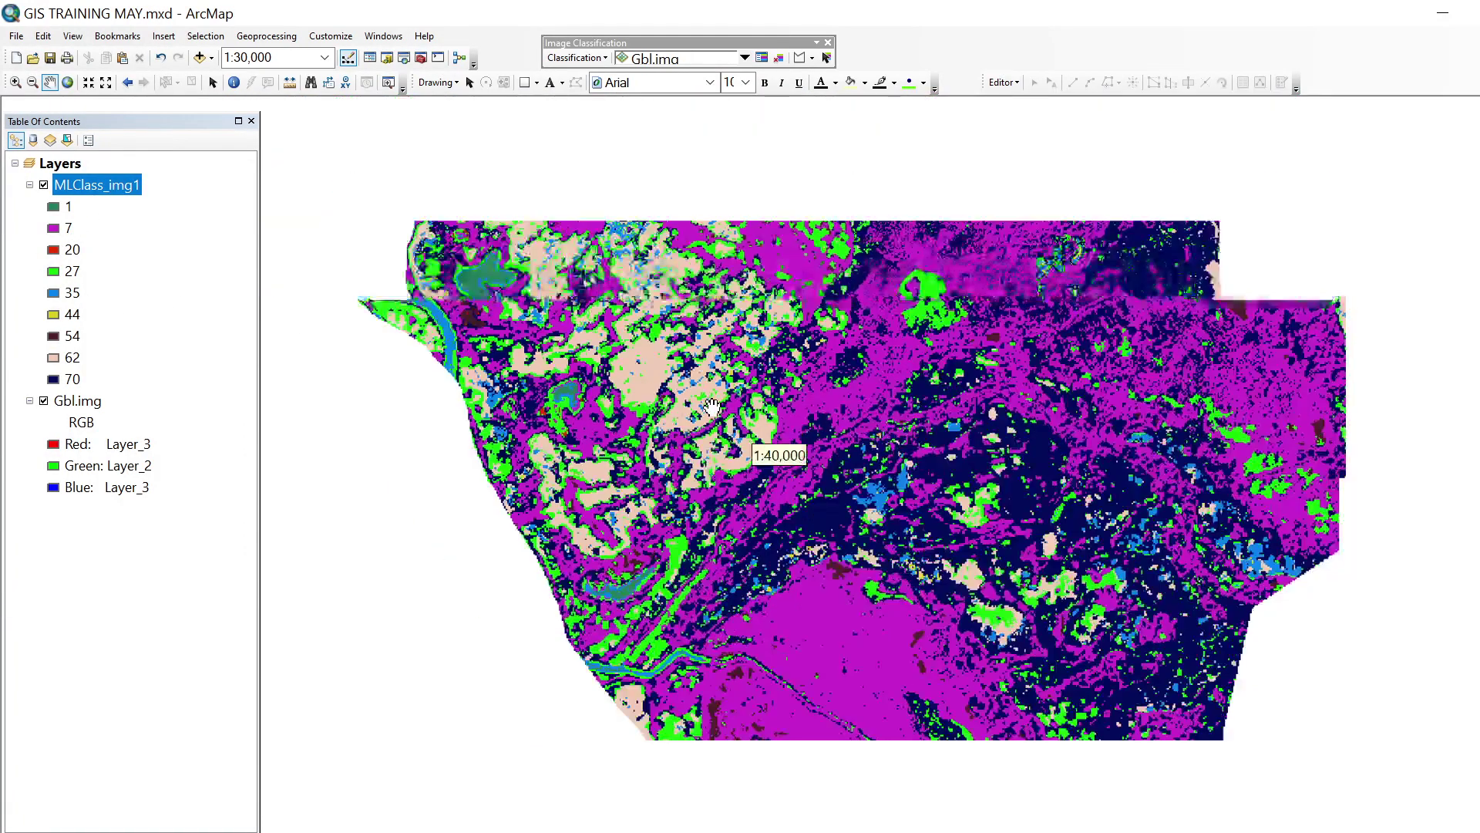
pyautogui.scroll(2, 886, 401)
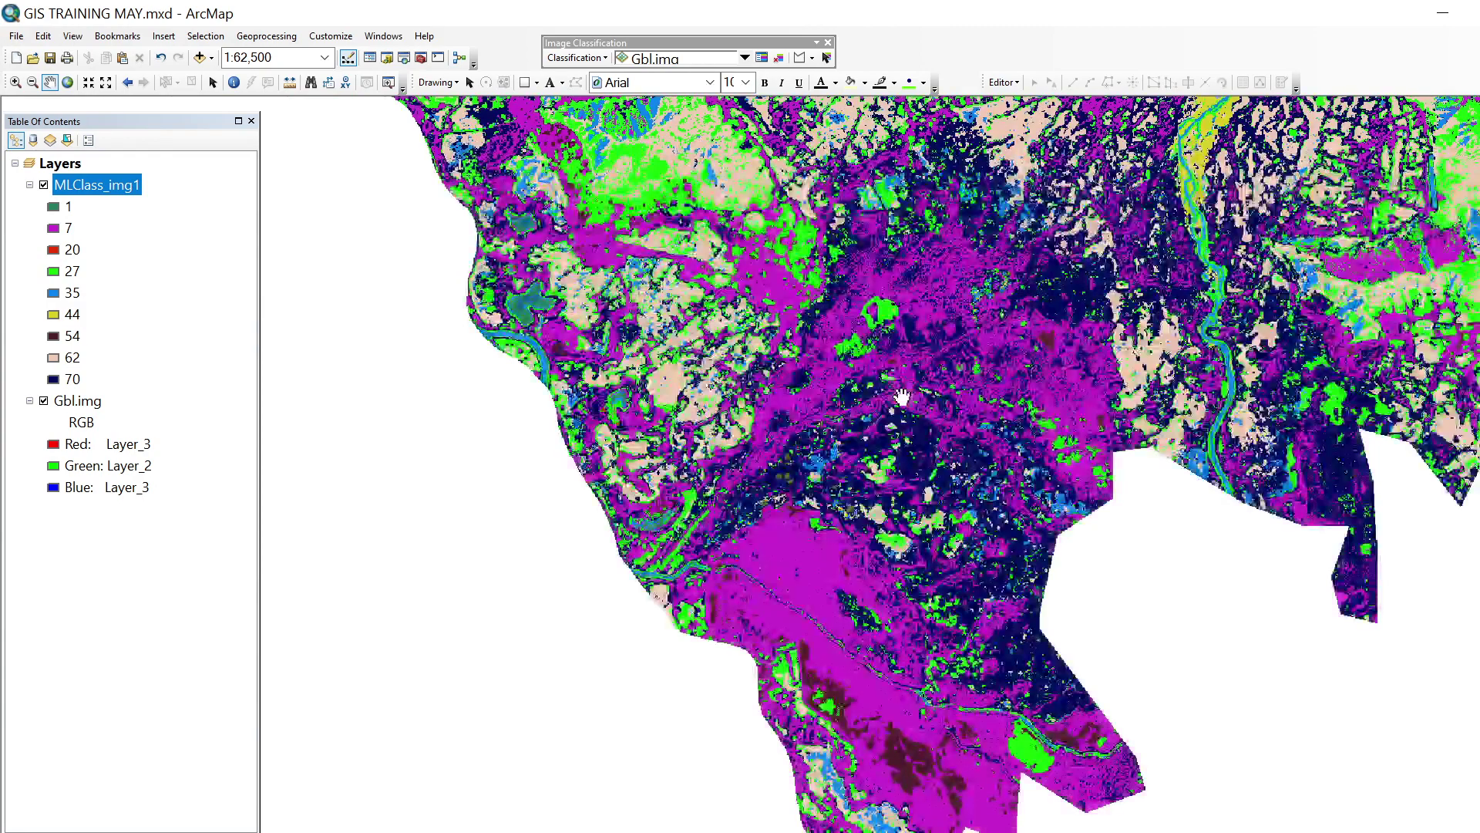
pyautogui.scroll(2, 760, 436)
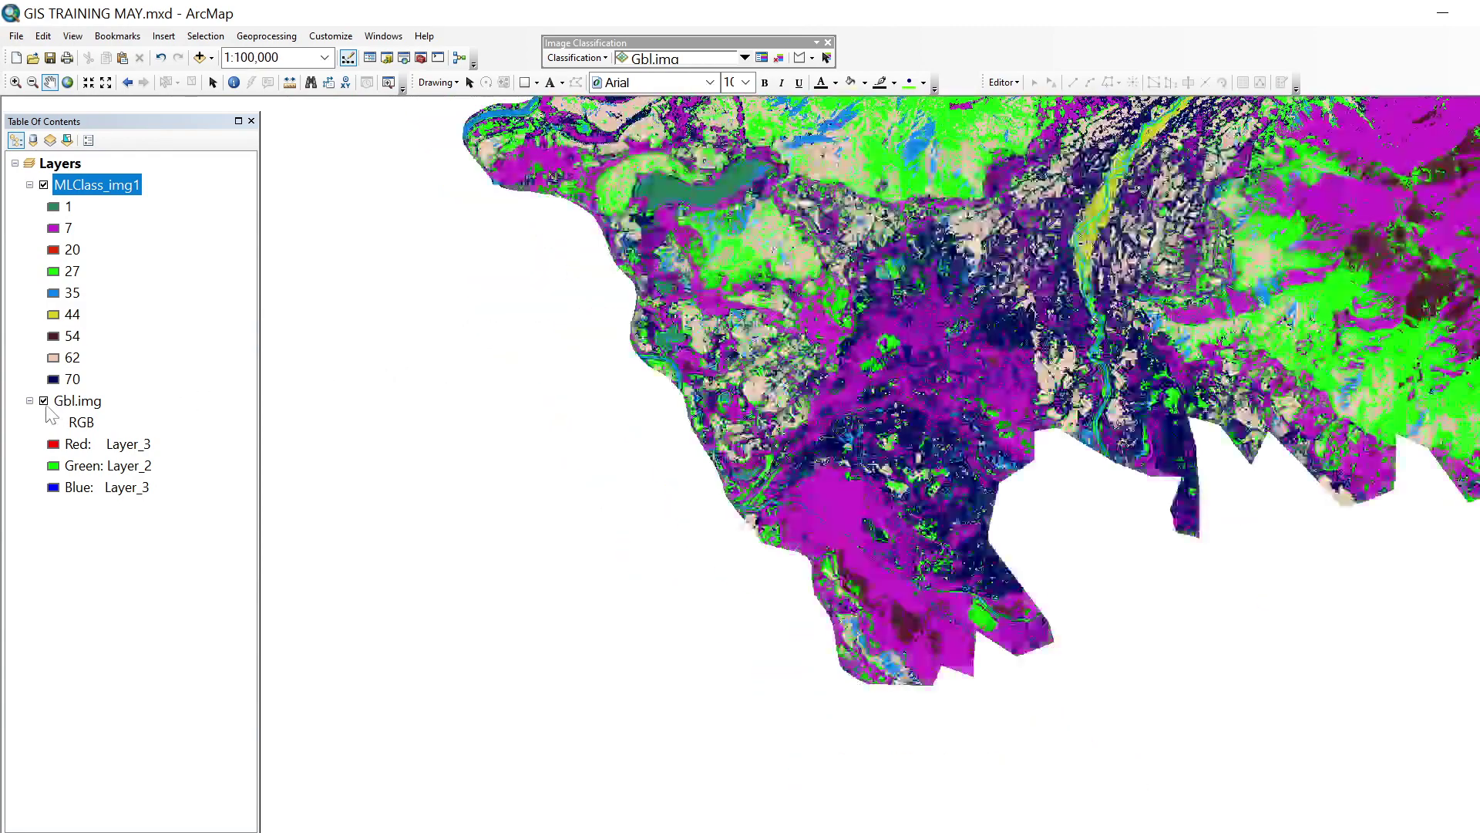
pyautogui.click(44, 402)
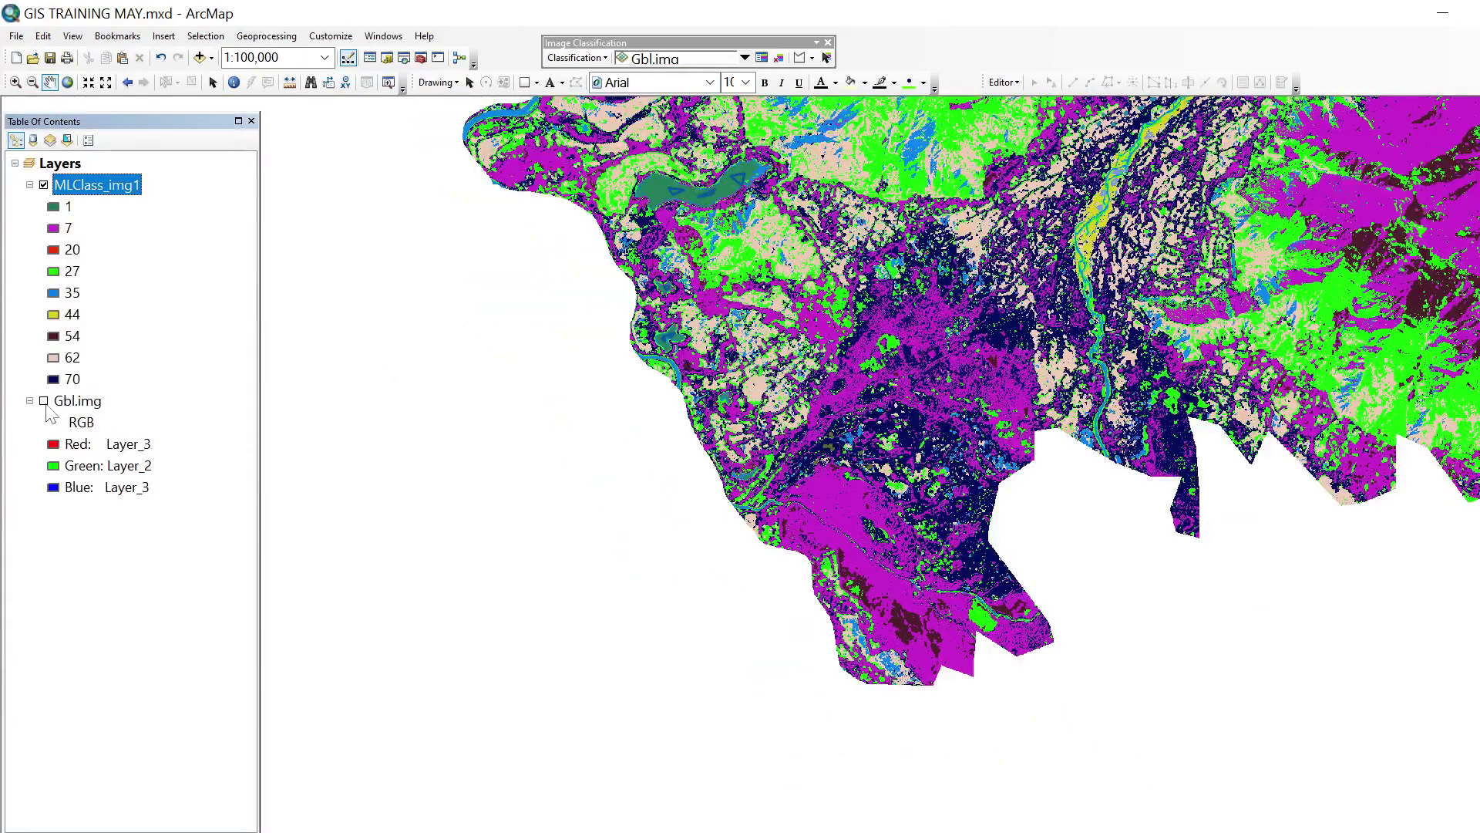
pyautogui.moveTo(1250, 253); pyautogui.dragTo(981, 431)
pyautogui.scroll(4, 981, 430)
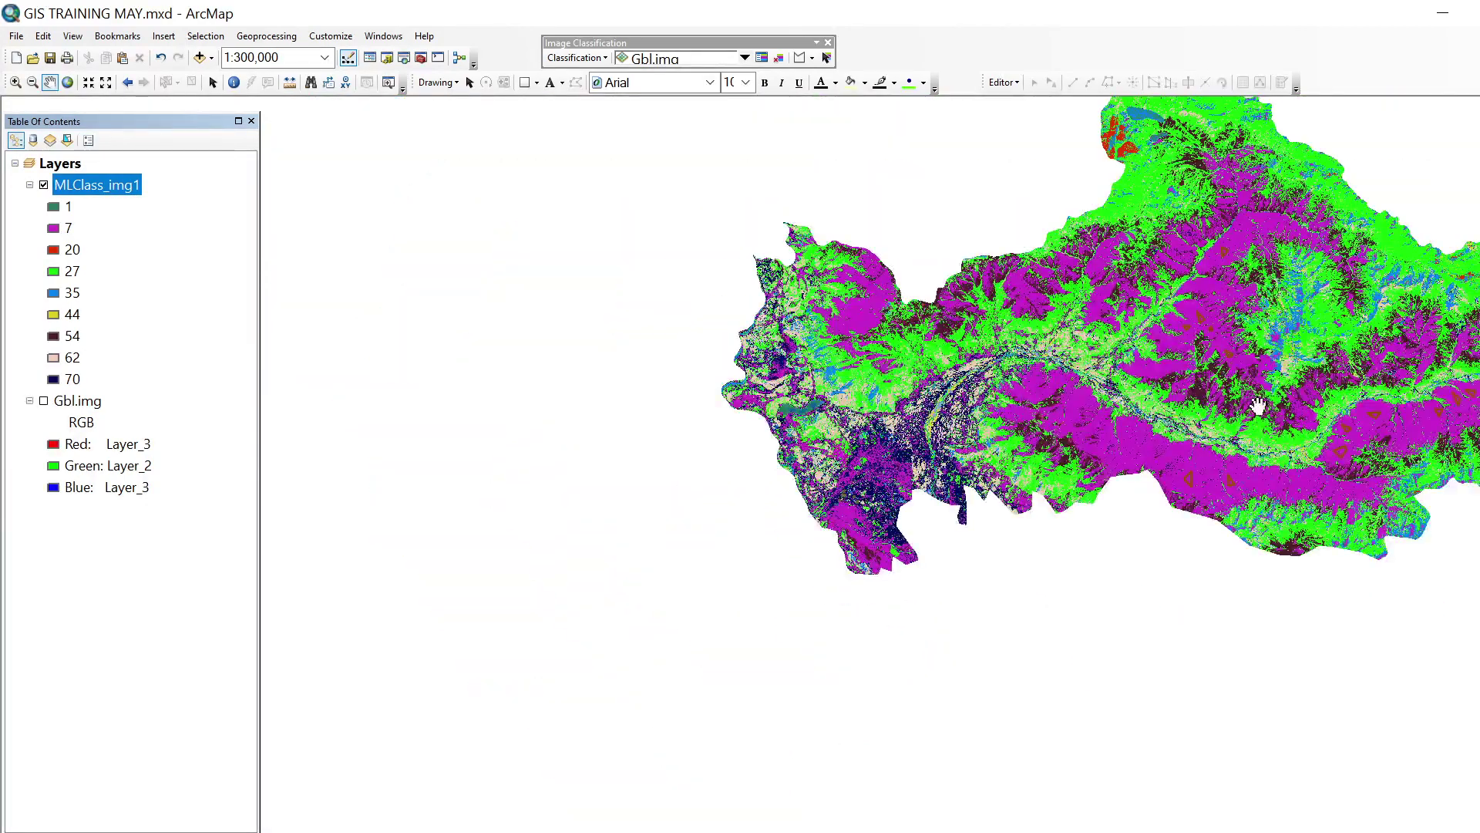
pyautogui.moveTo(1255, 408); pyautogui.dragTo(924, 439)
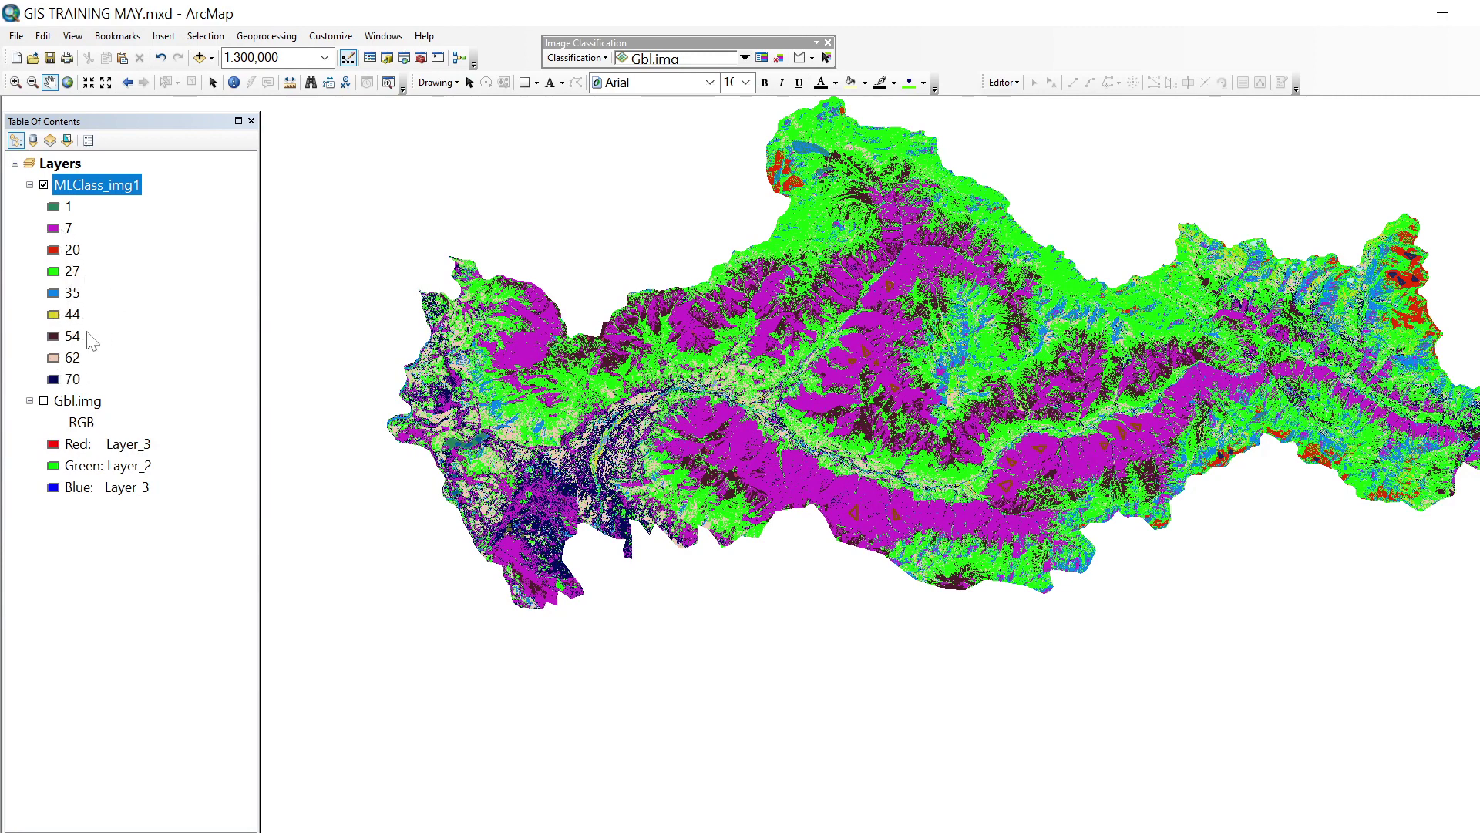
# - Examine the Unique Values, Classified and Stretched symbology options of MLClass_img1 and close its properties without applying changes
pyautogui.rightClick(100, 186)
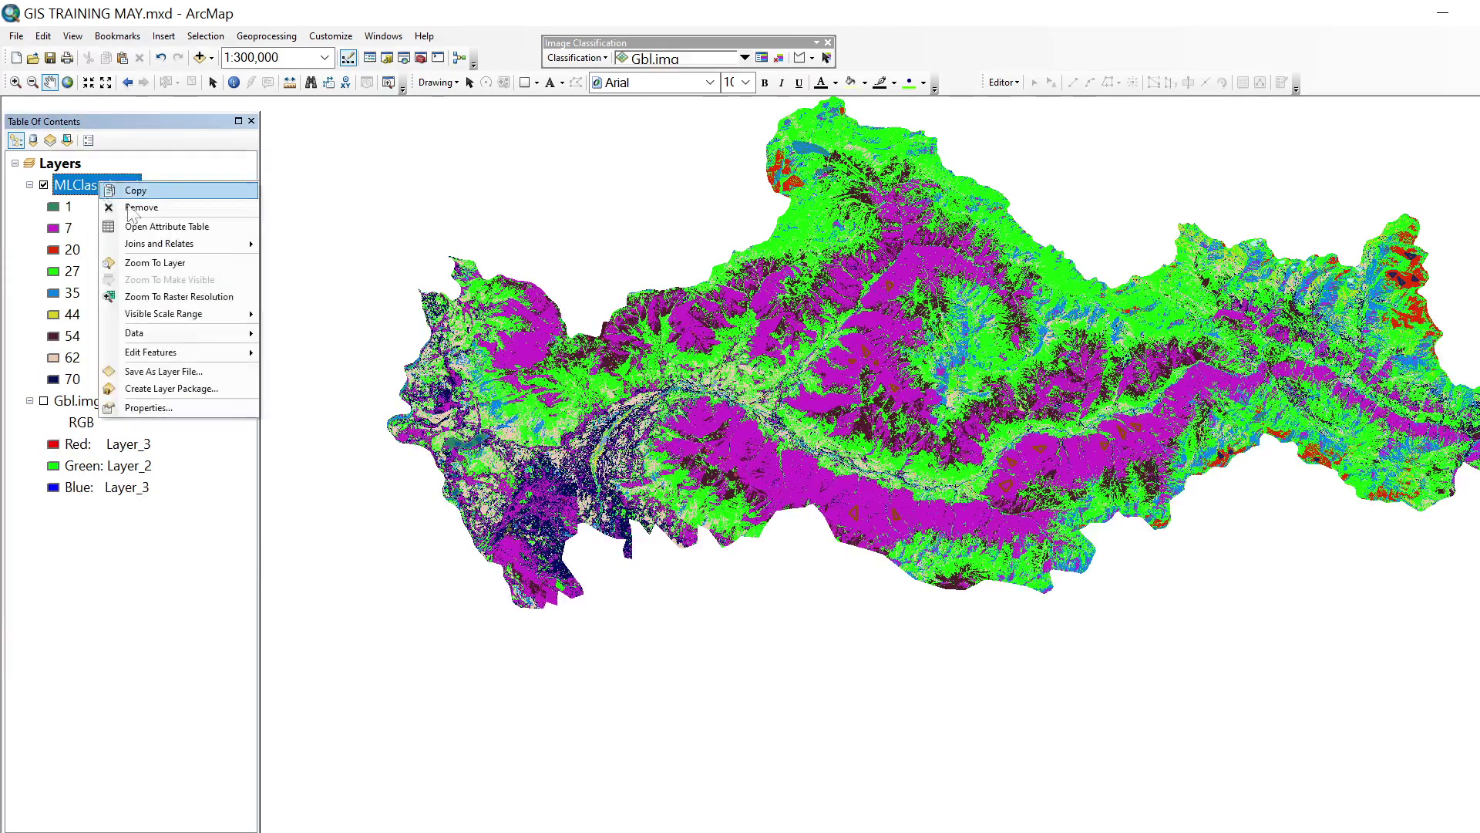
pyautogui.click(171, 407)
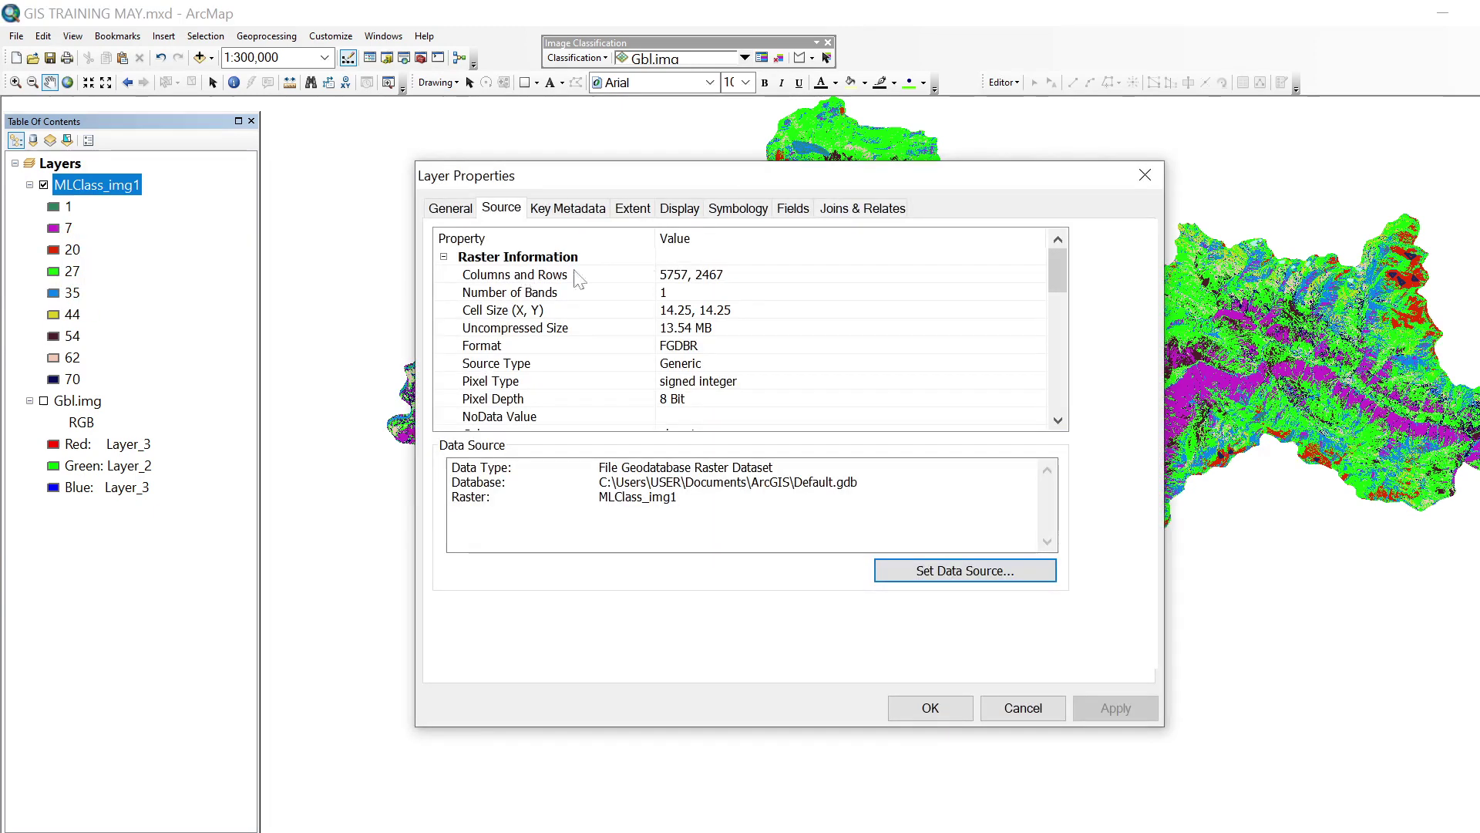
pyautogui.click(720, 208)
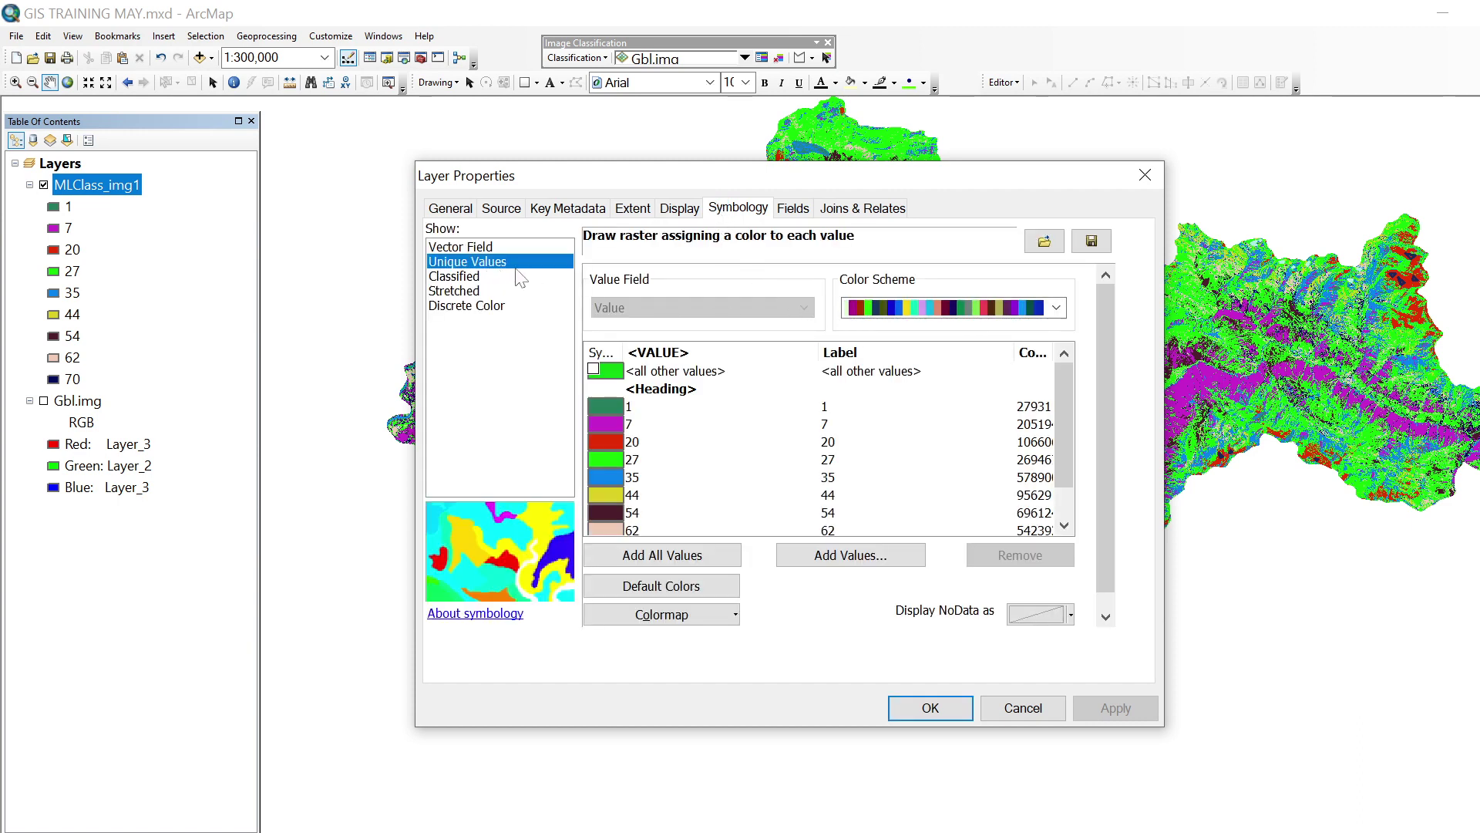
pyautogui.click(482, 276)
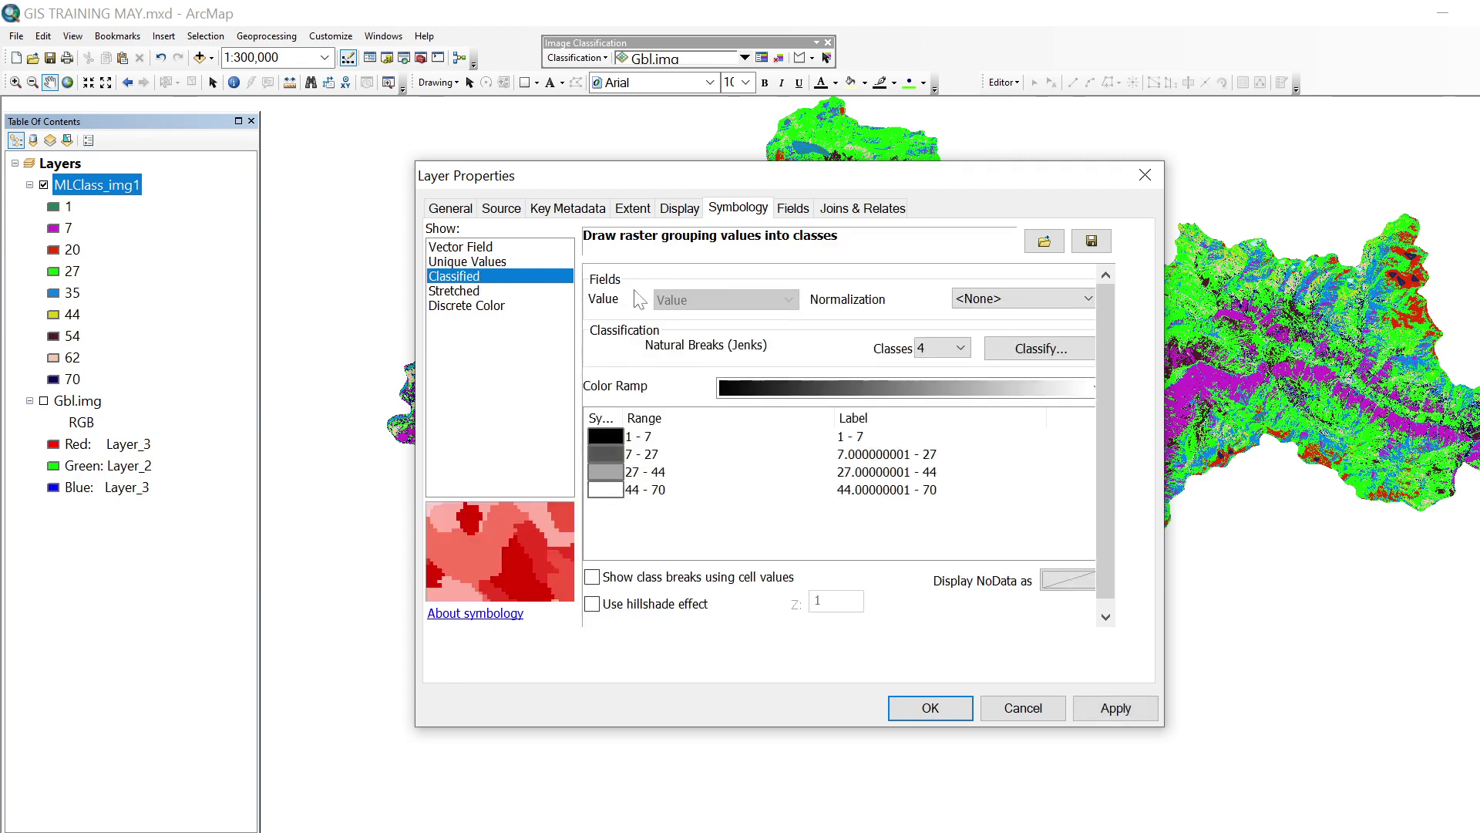
pyautogui.click(468, 293)
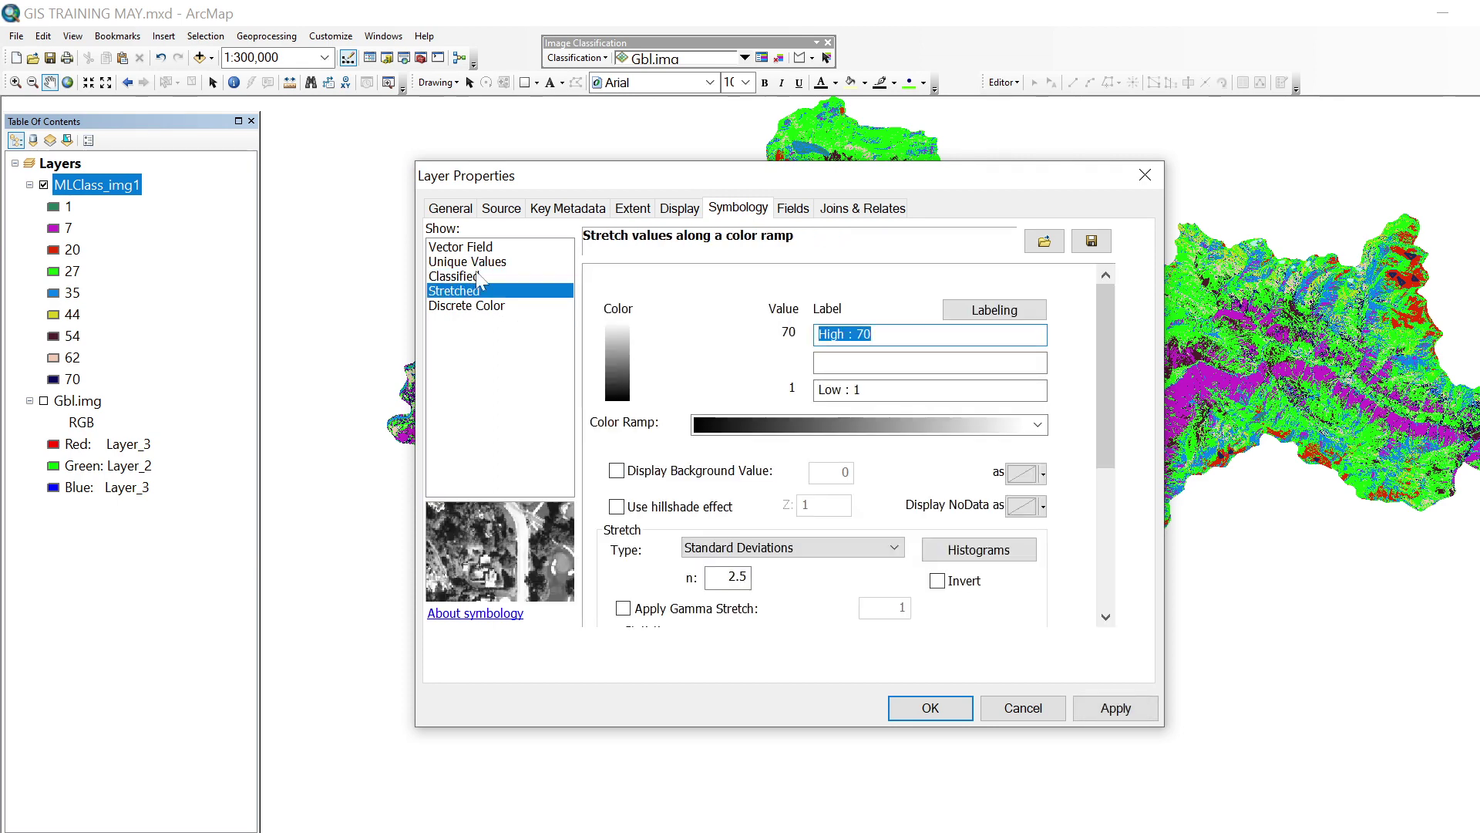
pyautogui.click(481, 263)
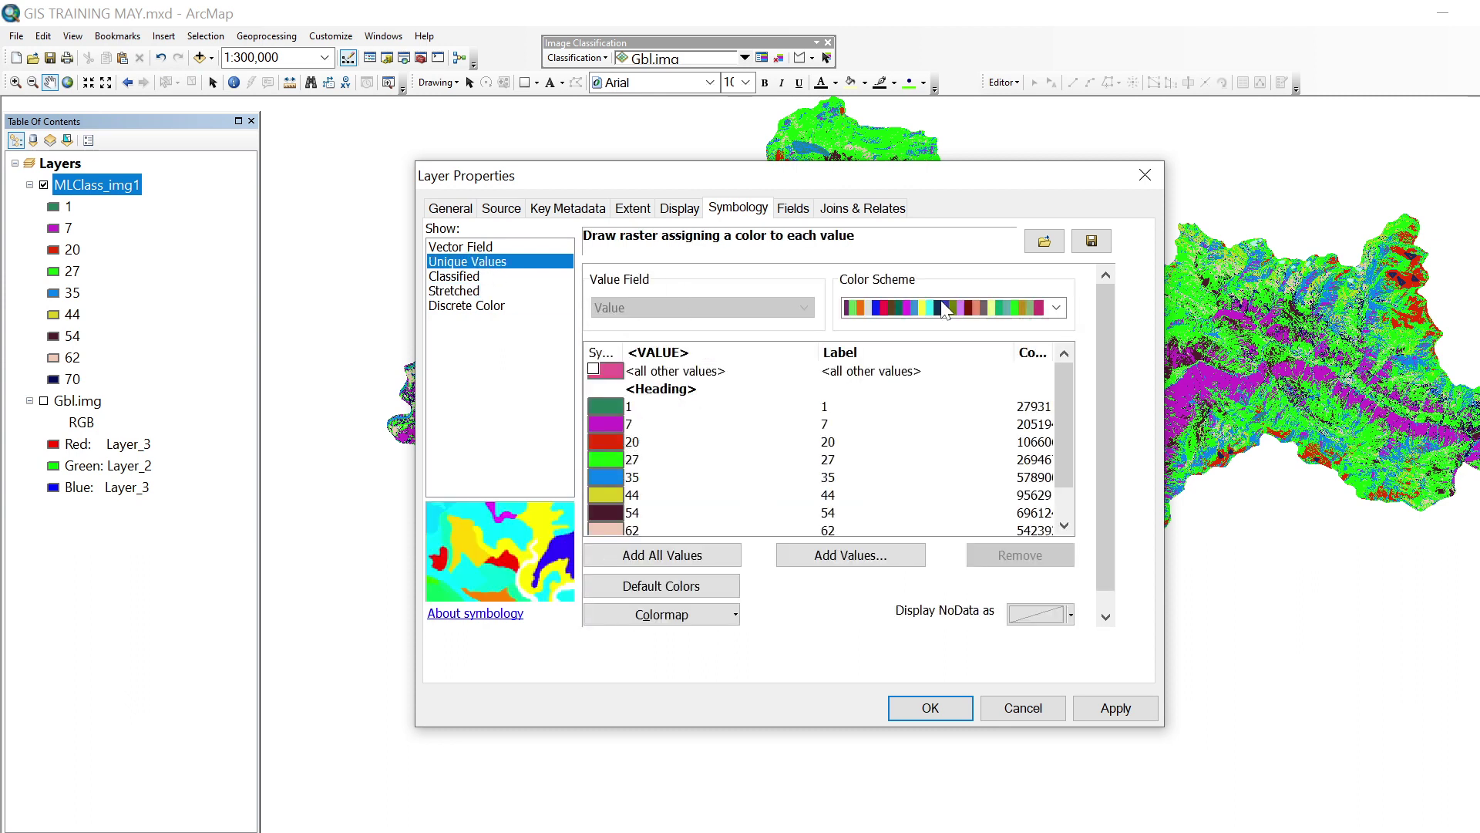
pyautogui.click(1145, 176)
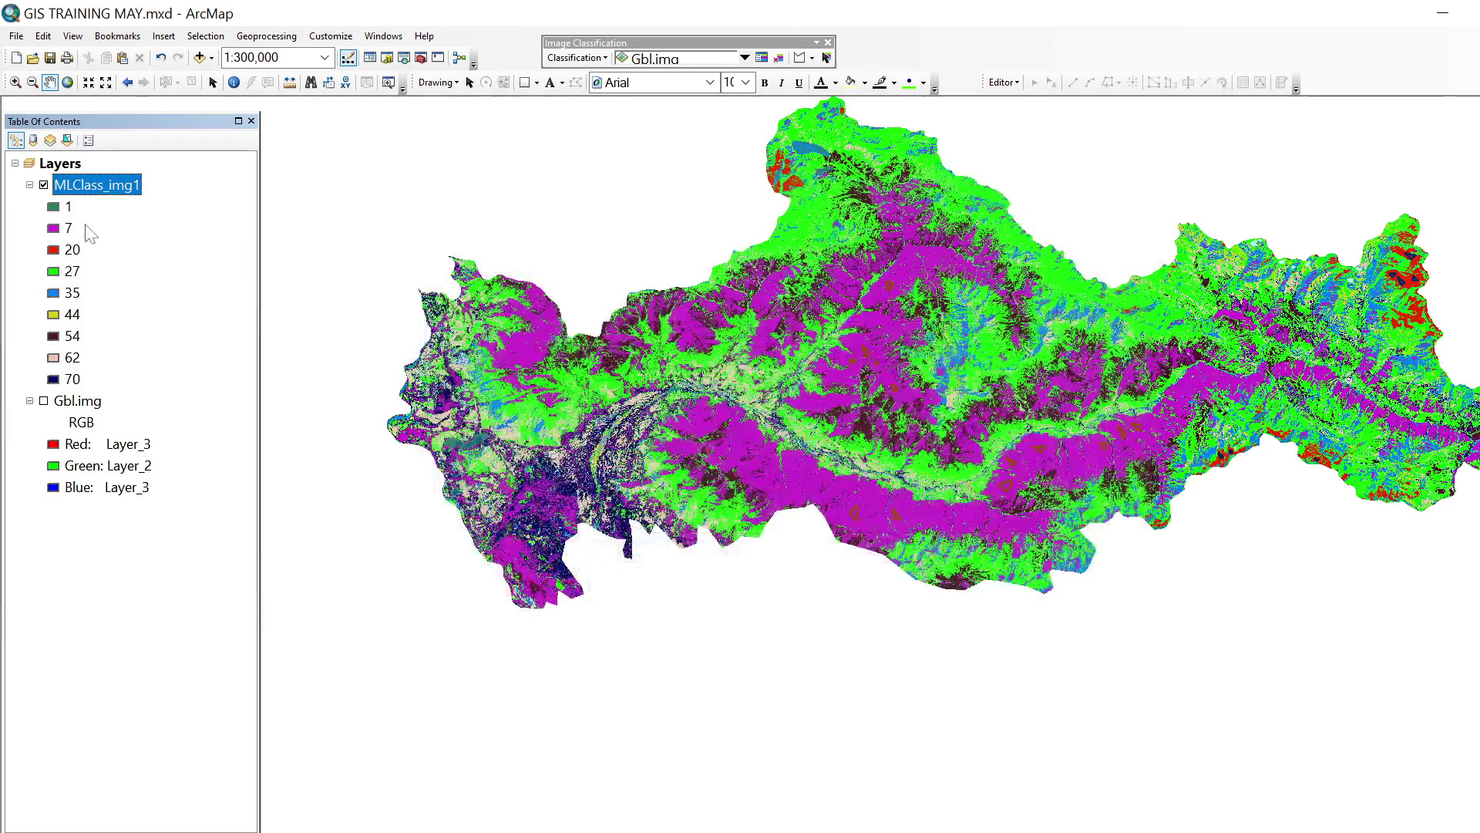
# - Rename the class 1 label of MLClass_img1 as FOREST
pyautogui.click(74, 209)
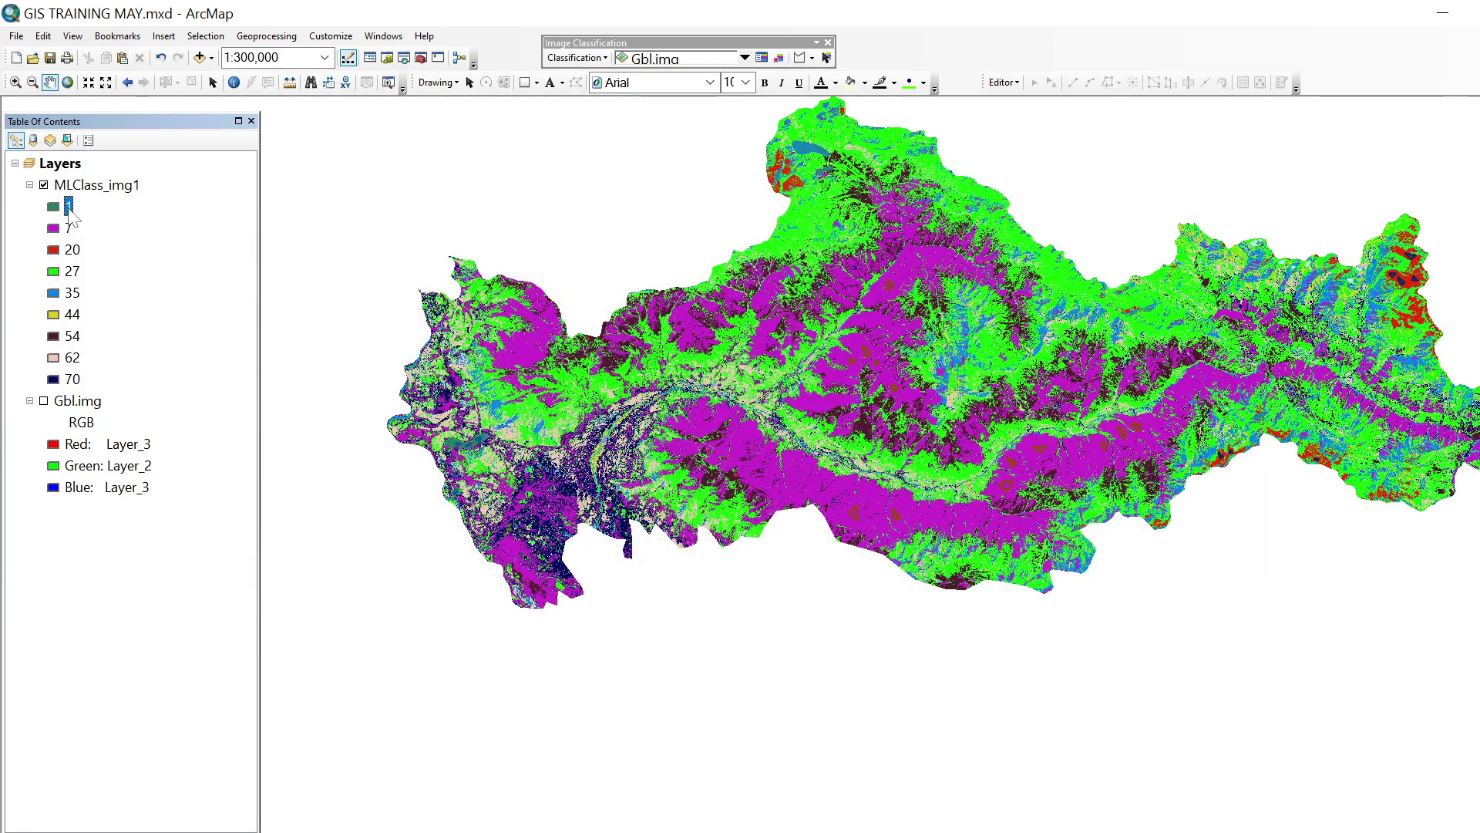
pyautogui.click(68, 208)
pyautogui.write('FOREST')
pyautogui.press('Return')
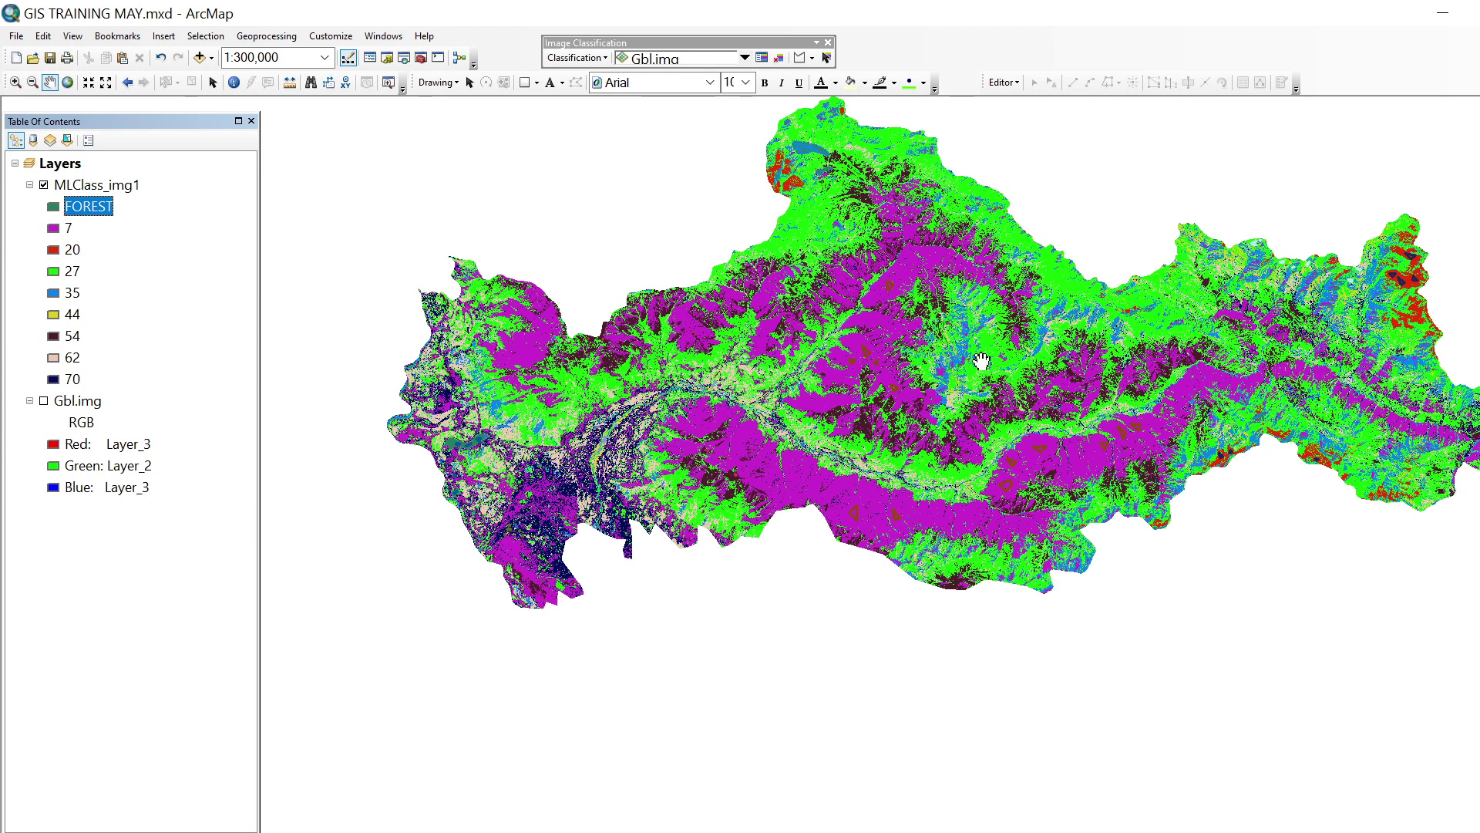
pyautogui.moveTo(1038, 387); pyautogui.dragTo(941, 432)
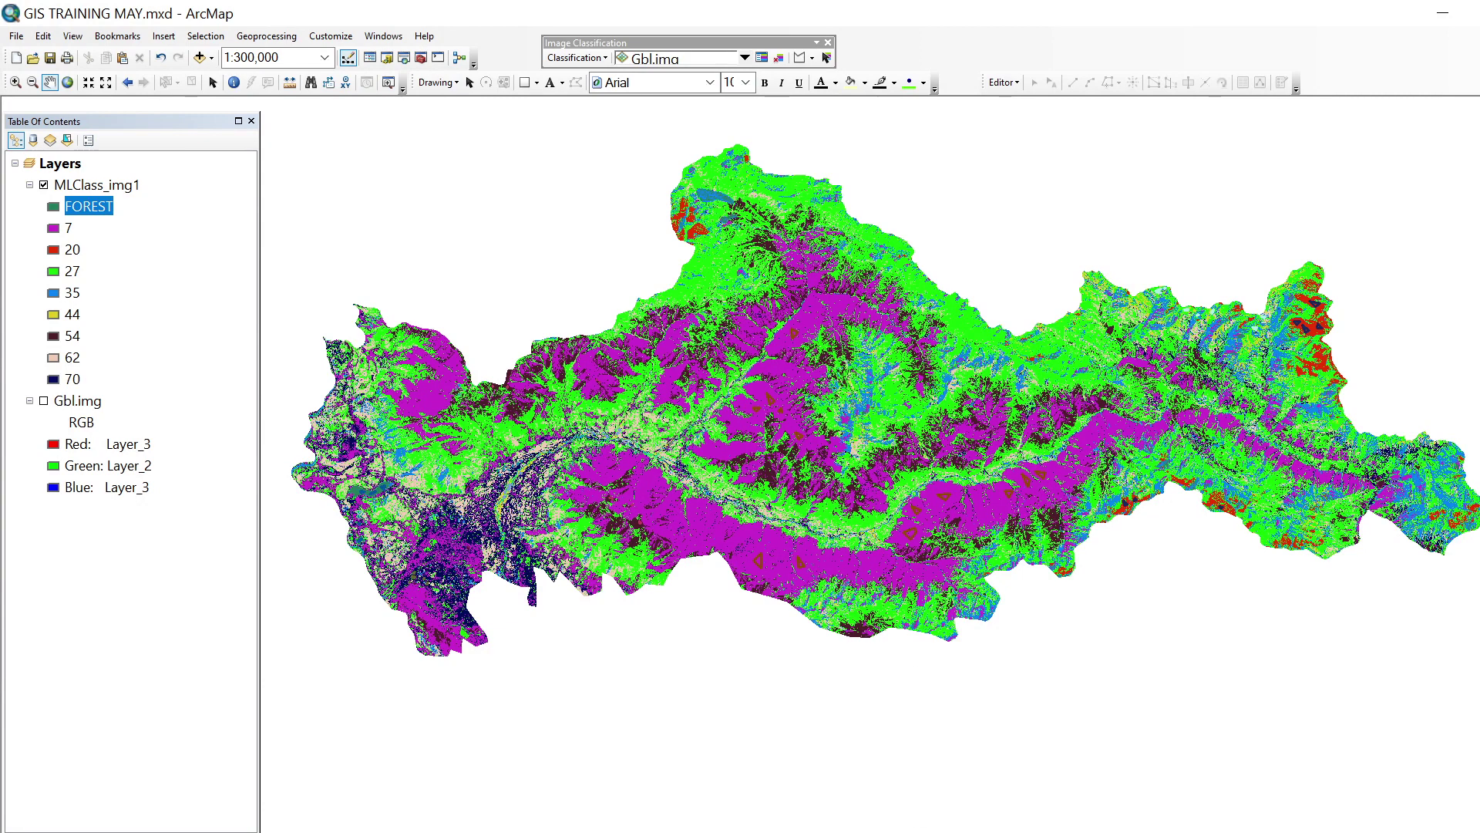
pyautogui.click(956, 778)
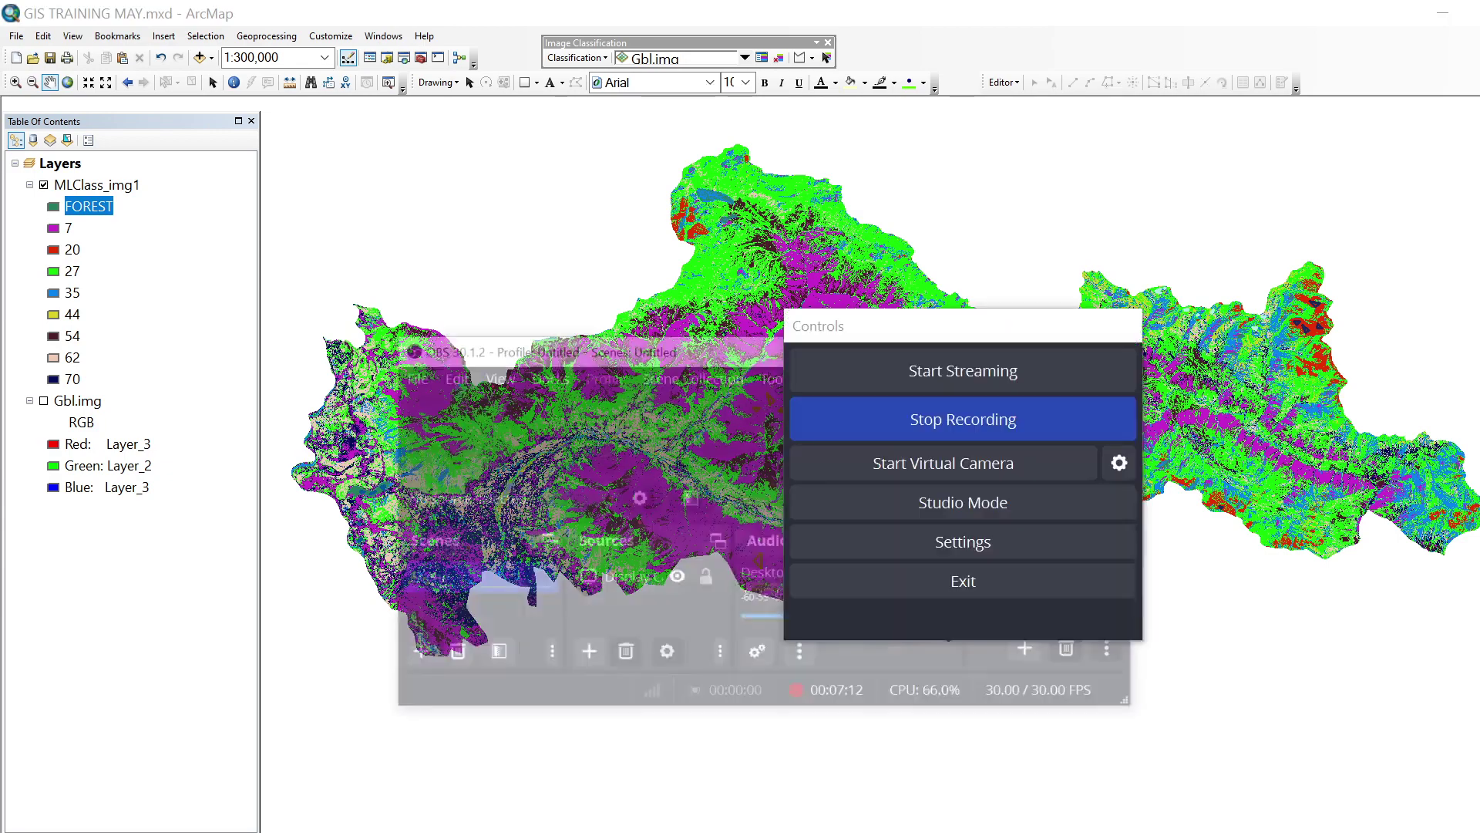